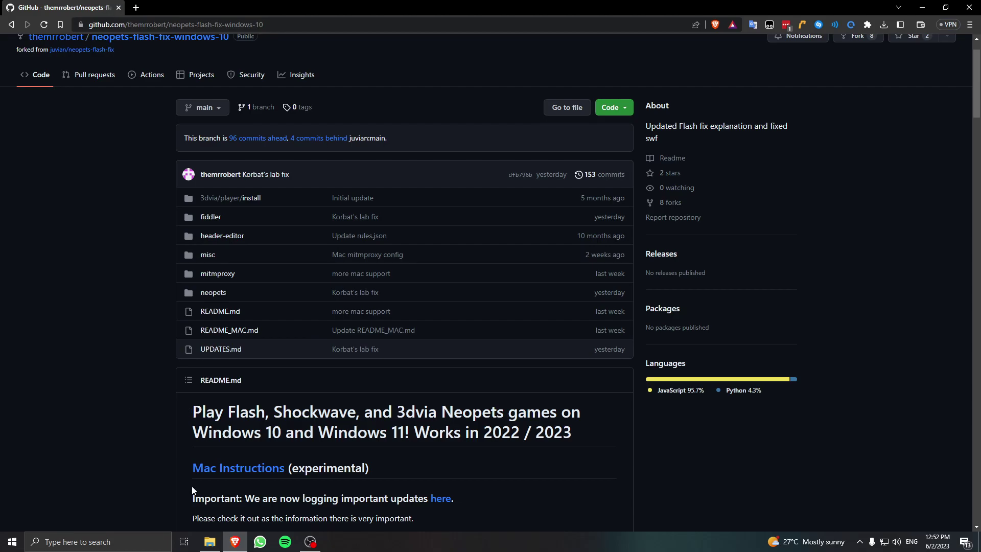
Find Adobe Shockwave Player by searching 'Shockwave' in the installed apps list.
{"action": "left_click", "coordinate": [210, 541]}
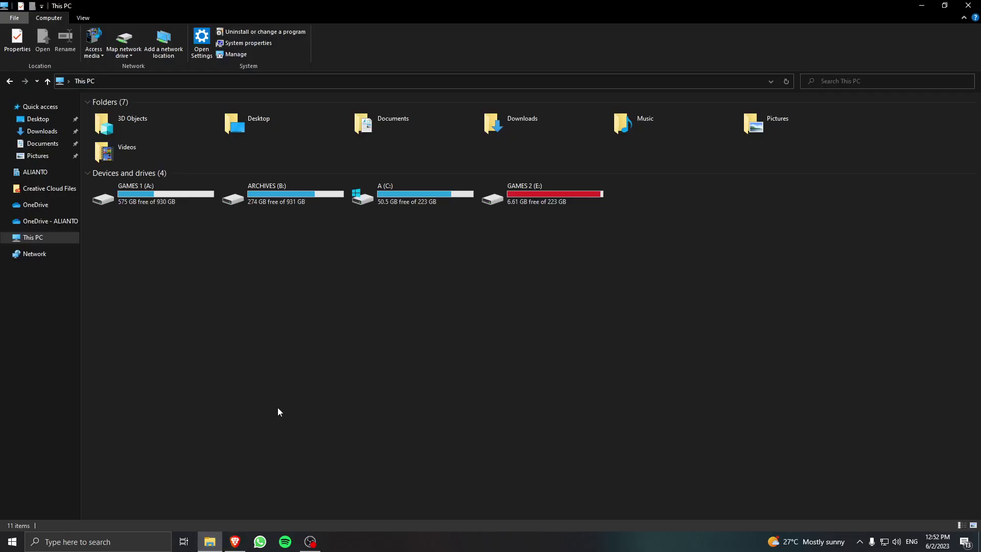
{"action": "left_click", "coordinate": [263, 31]}
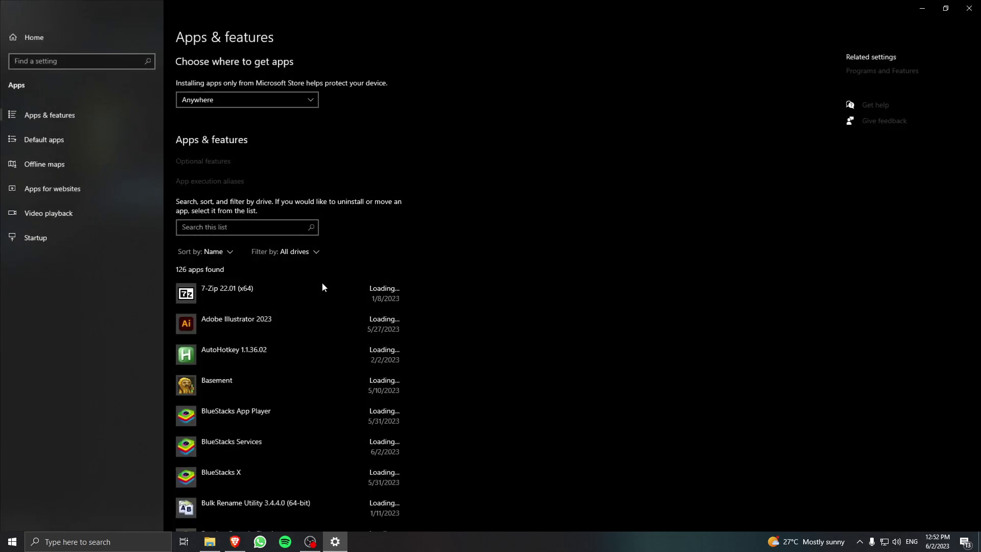
{"action": "left_click", "coordinate": [280, 227]}
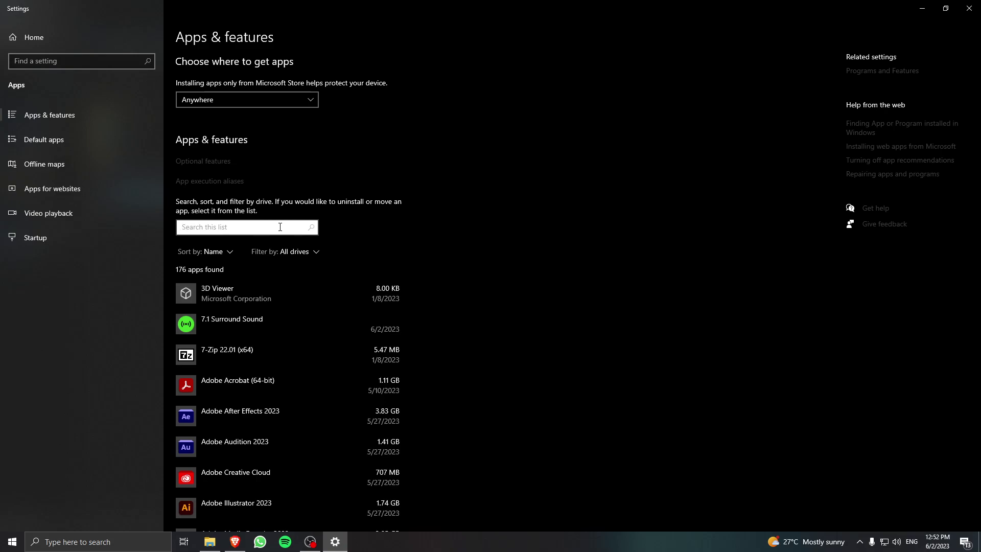
{"action": "type", "text": "Shockwave"}
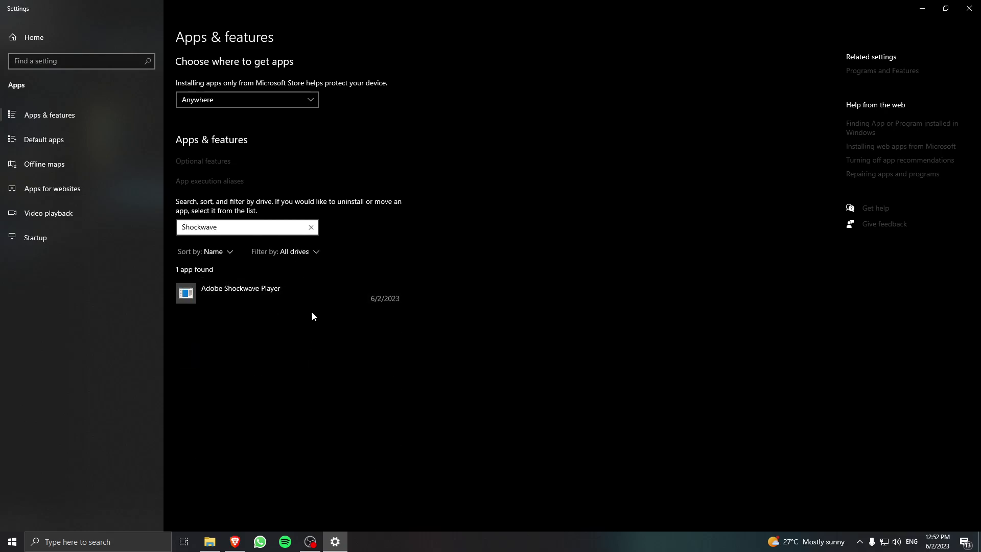
Try uninstalling Adobe Shockwave Player and dismiss the missing UNWISE.EXE error.
{"action": "left_click", "coordinate": [295, 297]}
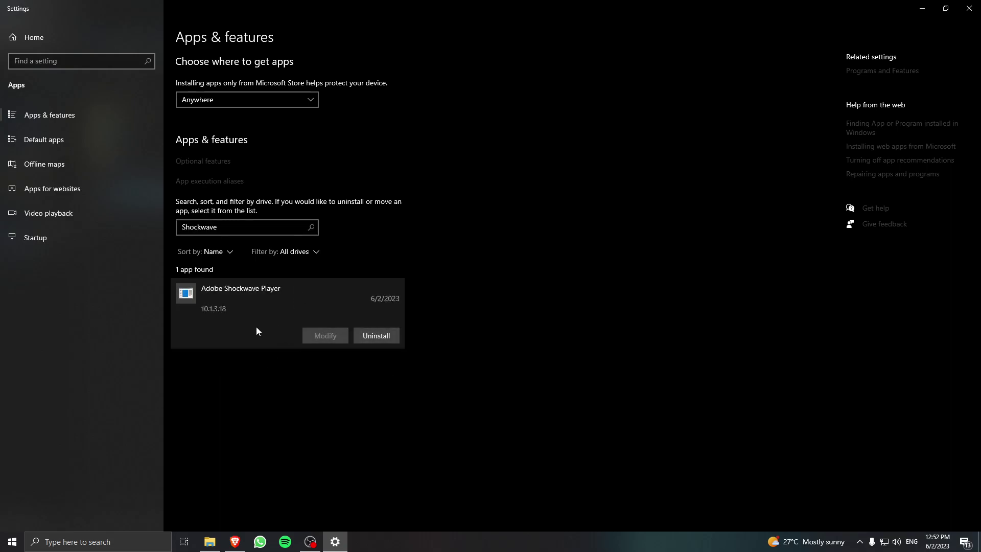
{"action": "left_click", "coordinate": [377, 336]}
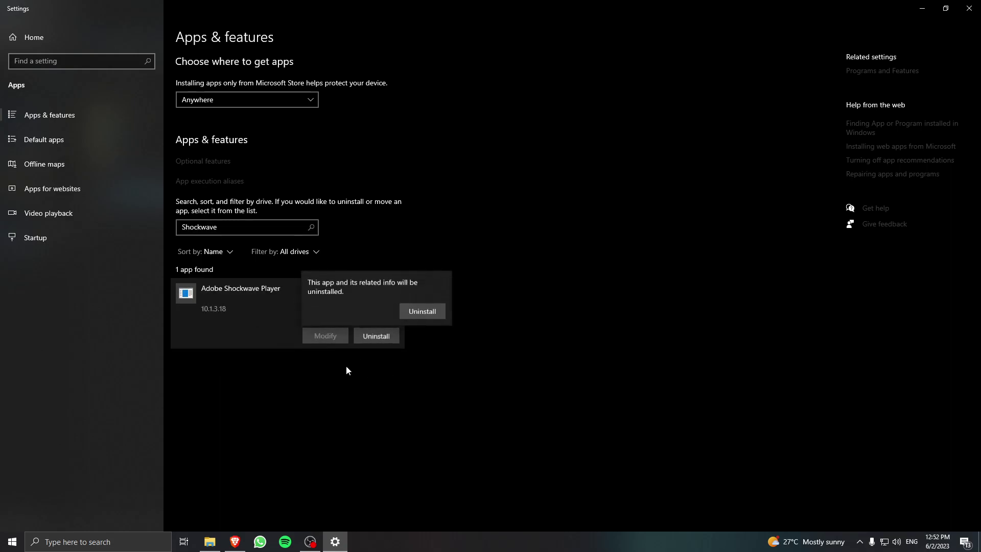
{"action": "left_click", "coordinate": [424, 312]}
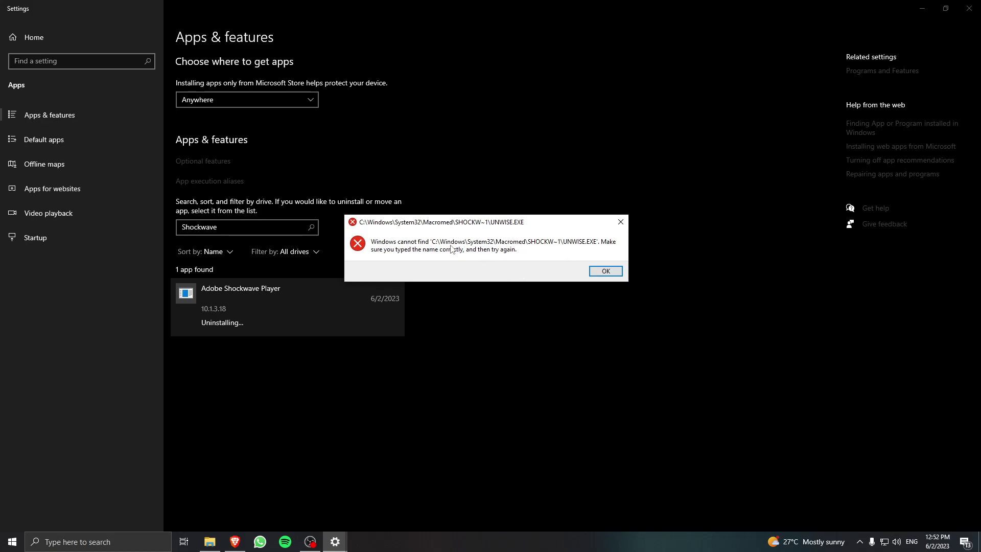
{"action": "left_click", "coordinate": [595, 270]}
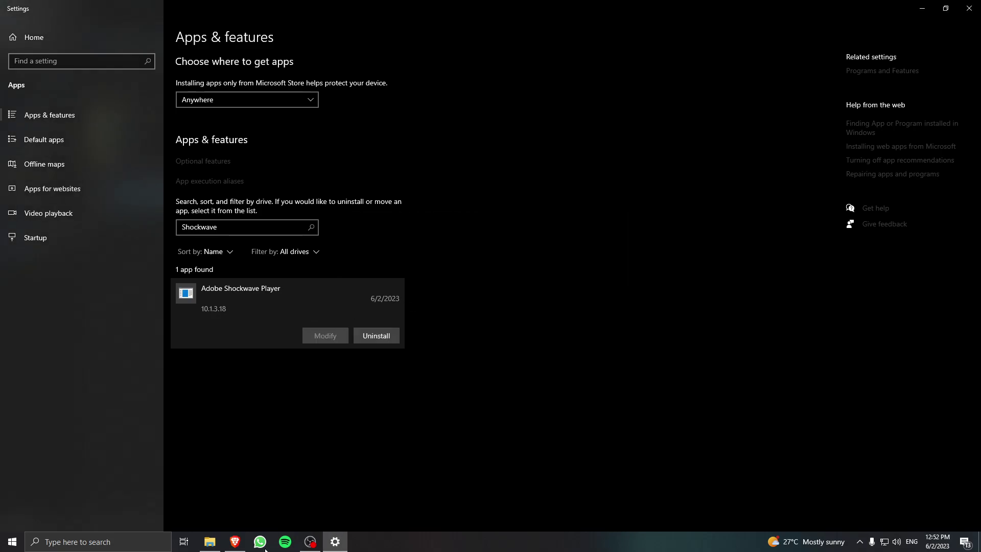
Browse to C:\Windows\SysWOW64\Macromed\Shockwave 10 in File Explorer.
{"action": "left_click", "coordinate": [209, 542]}
{"action": "double_click", "coordinate": [408, 196]}
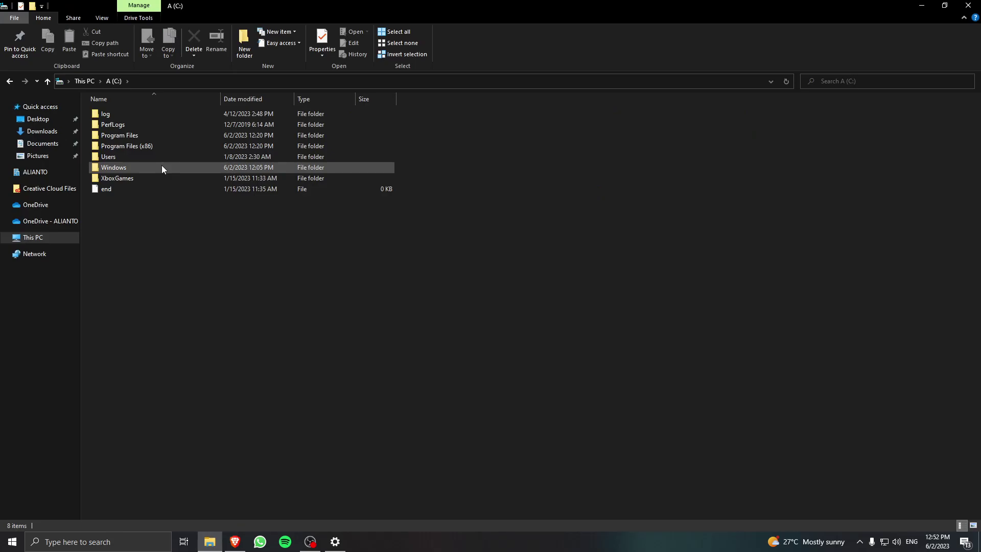
{"action": "key", "text": "alt+Left"}
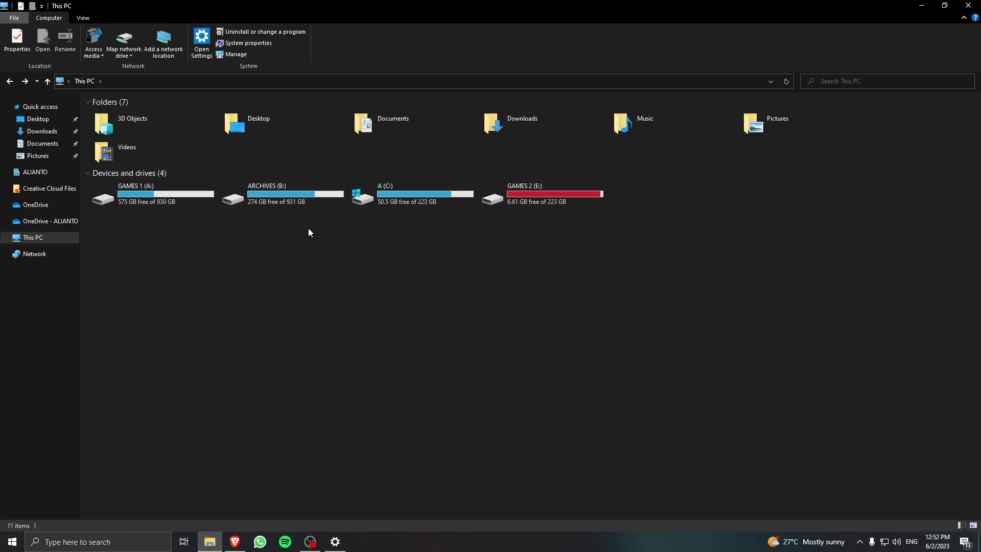
{"action": "double_click", "coordinate": [414, 189]}
{"action": "double_click", "coordinate": [122, 164]}
{"action": "scroll", "coordinate": [251, 307], "scroll_direction": "down", "scroll_amount": 5}
{"action": "scroll", "coordinate": [251, 306], "scroll_direction": "down", "scroll_amount": 14}
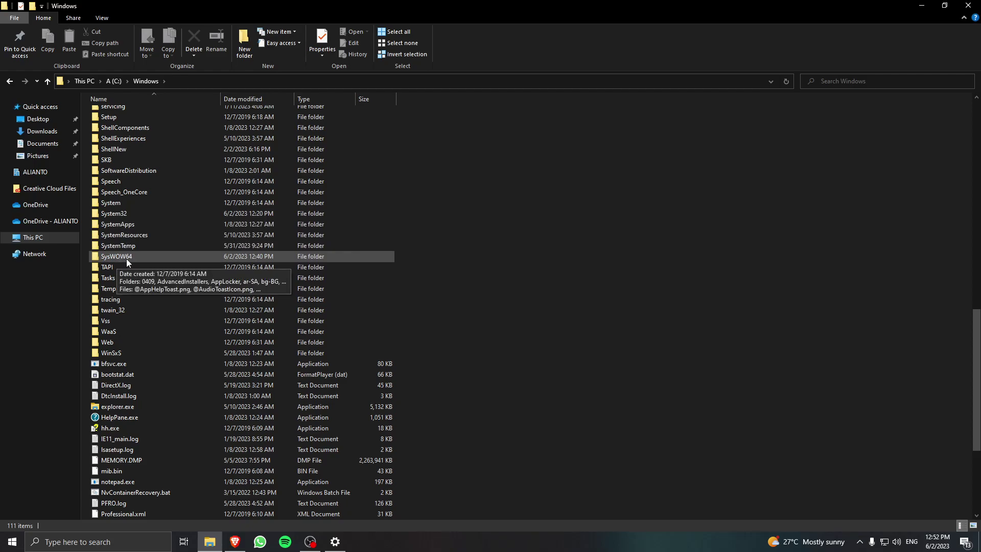
{"action": "double_click", "coordinate": [143, 256]}
{"action": "scroll", "coordinate": [164, 337], "scroll_direction": "down", "scroll_amount": 20}
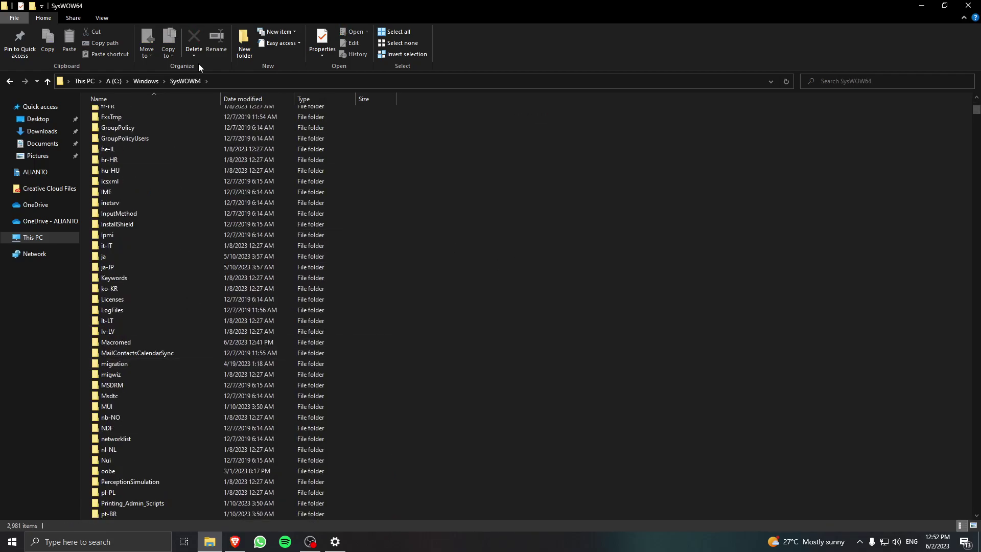
{"action": "double_click", "coordinate": [143, 343]}
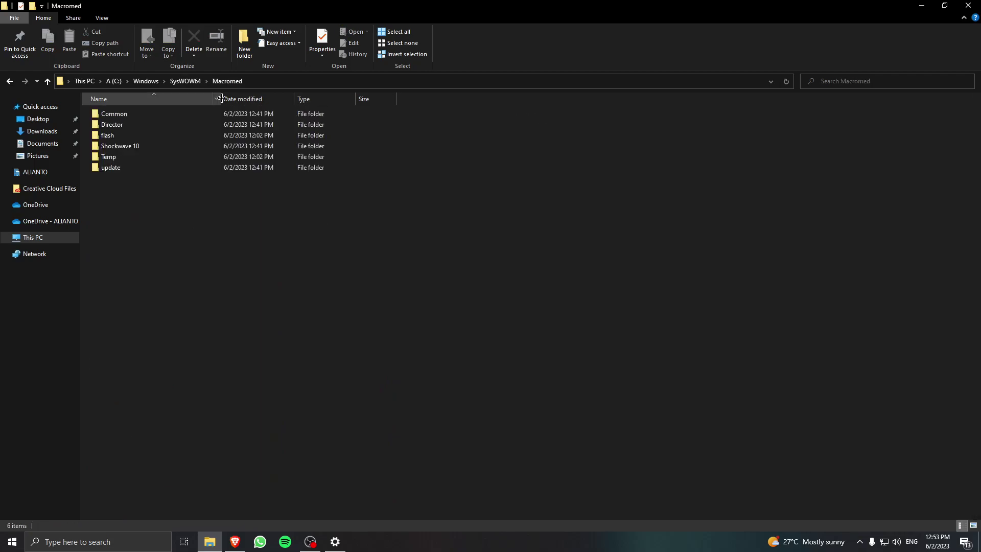
{"action": "double_click", "coordinate": [179, 148]}
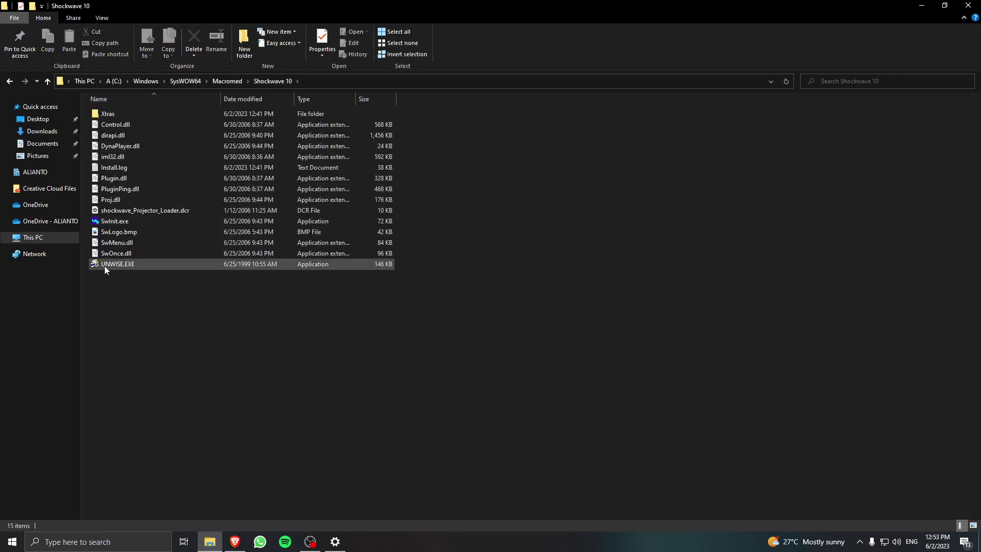
Run UNWISE.EXE as administrator and start the Automatic uninstall of Shockwave Player.
{"action": "double_click", "coordinate": [146, 265]}
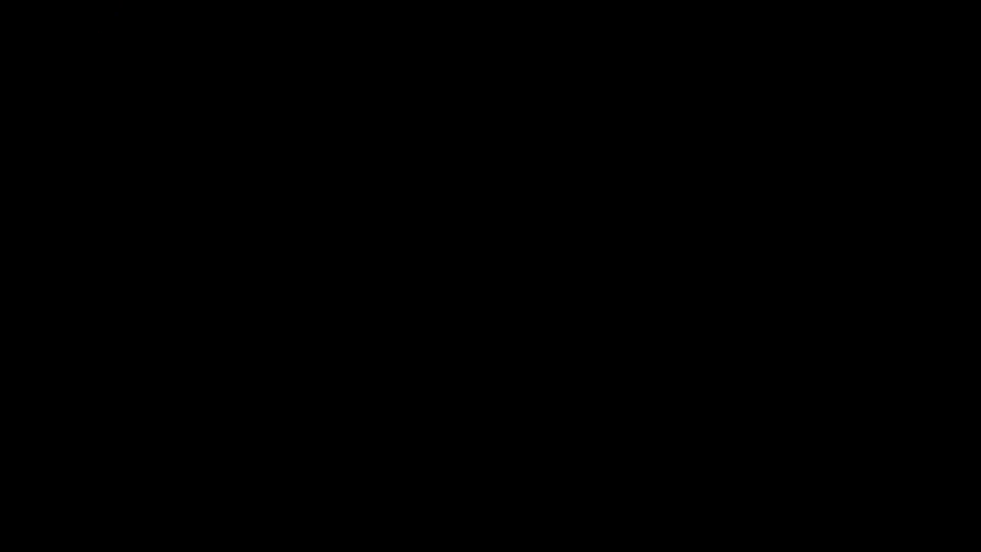
{"action": "left_click", "coordinate": [418, 310]}
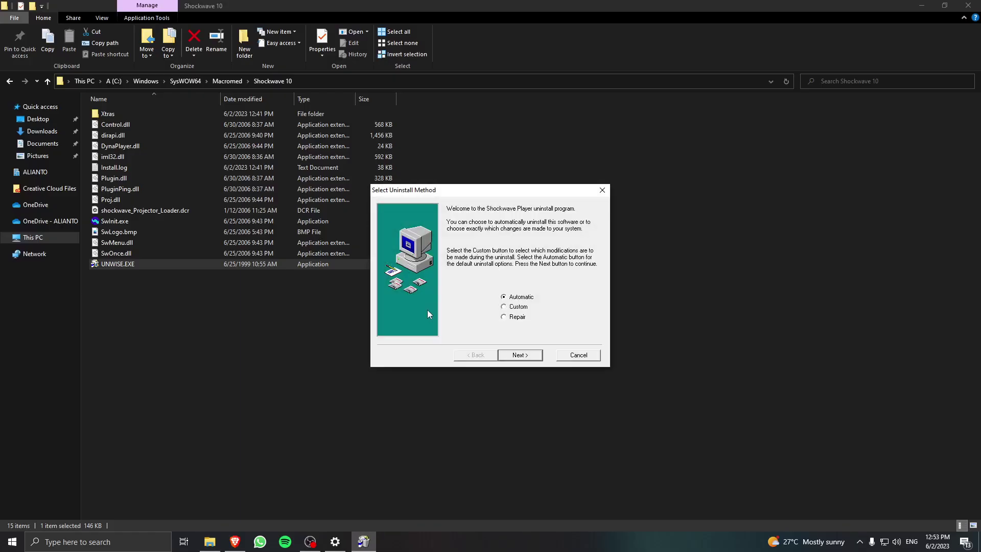
{"action": "left_click", "coordinate": [516, 354]}
{"action": "left_click", "coordinate": [520, 355]}
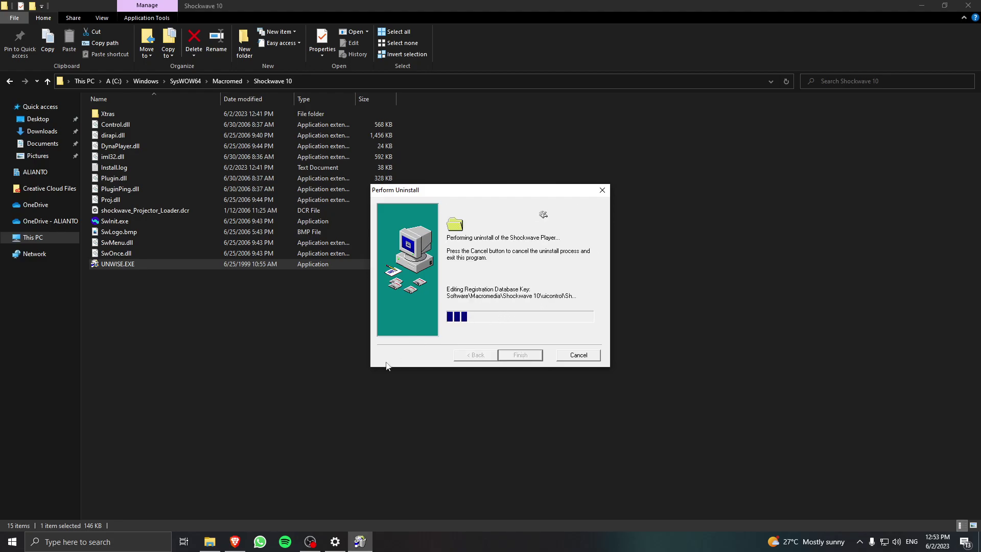
Finish the Shockwave uninstaller and open the README's Fiddler Classic link in a new tab.
{"action": "left_click", "coordinate": [236, 545]}
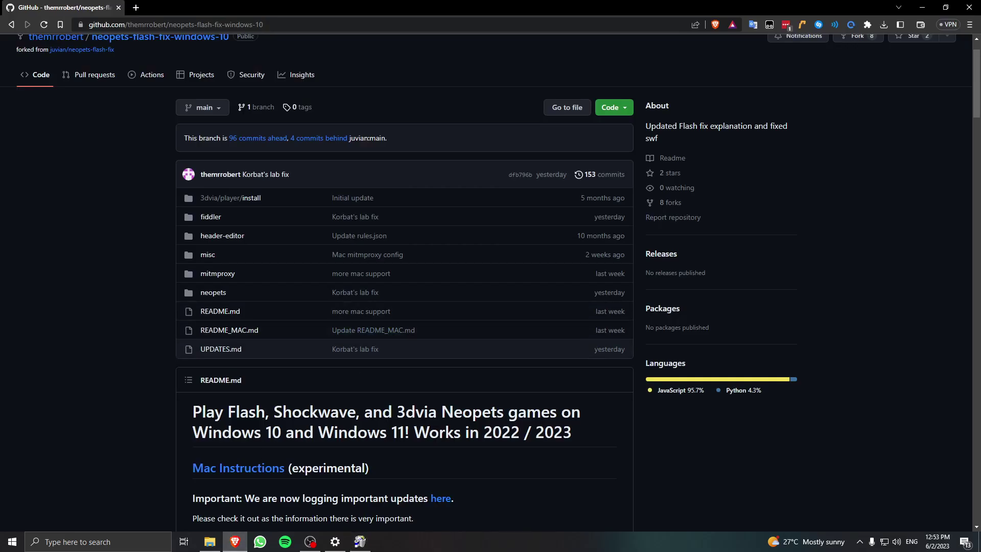
{"action": "left_click", "coordinate": [529, 354]}
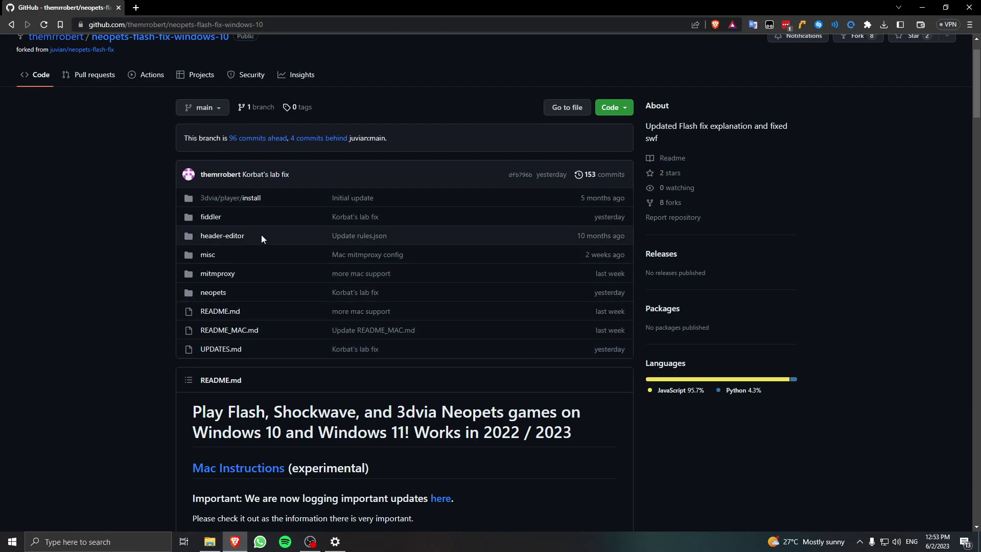
{"action": "scroll", "coordinate": [225, 164], "scroll_direction": "up", "scroll_amount": 1}
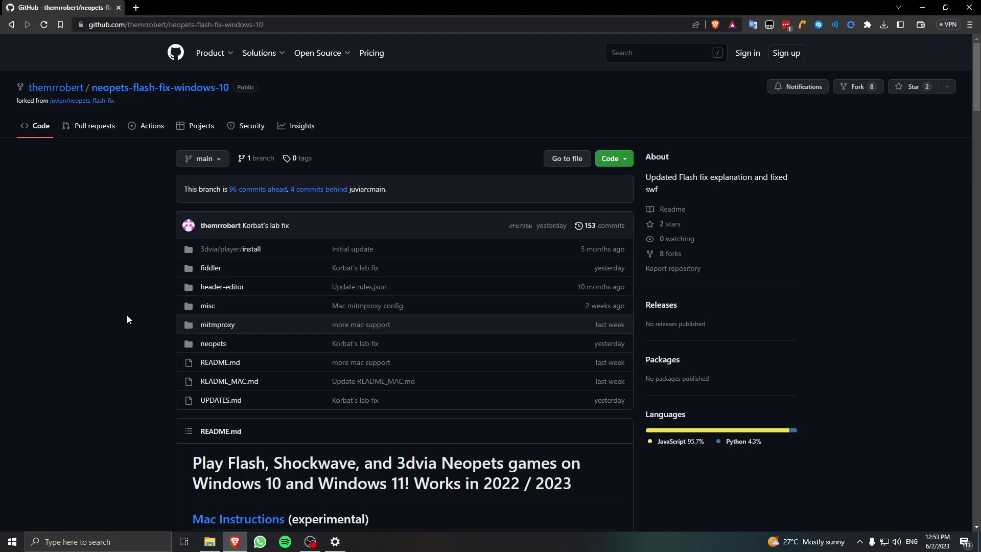
{"action": "scroll", "coordinate": [175, 318], "scroll_direction": "down", "scroll_amount": 5}
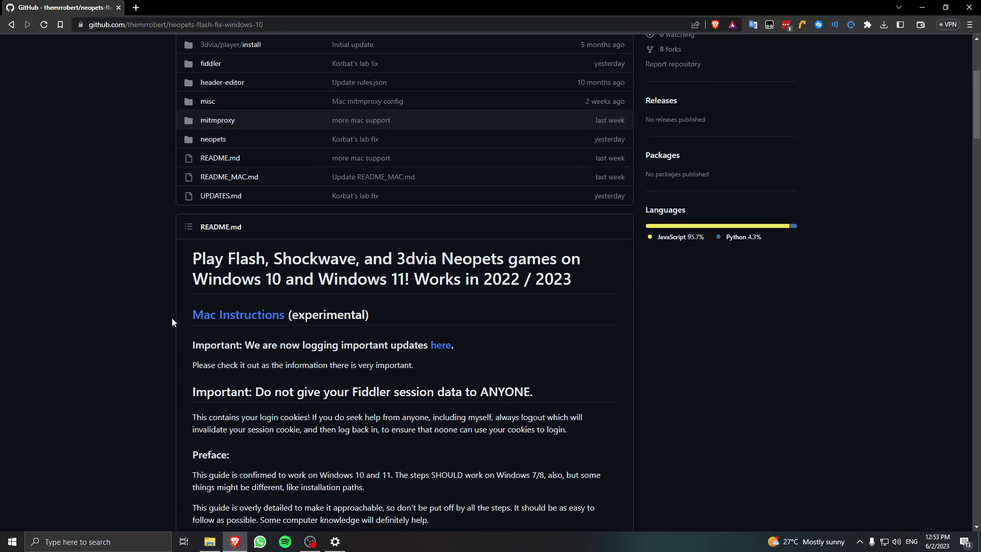
{"action": "scroll", "coordinate": [153, 269], "scroll_direction": "down", "scroll_amount": 8}
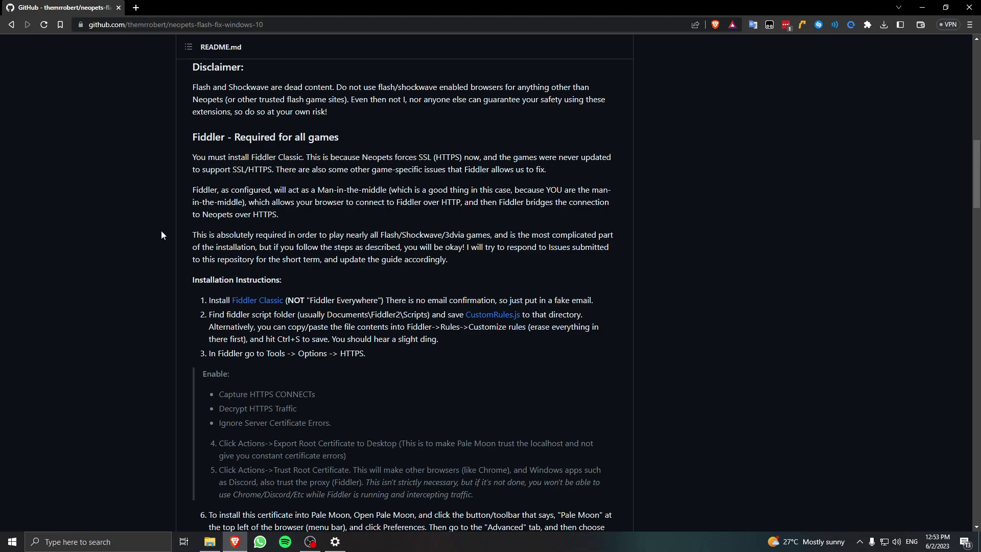
{"action": "middle_click", "coordinate": [260, 301]}
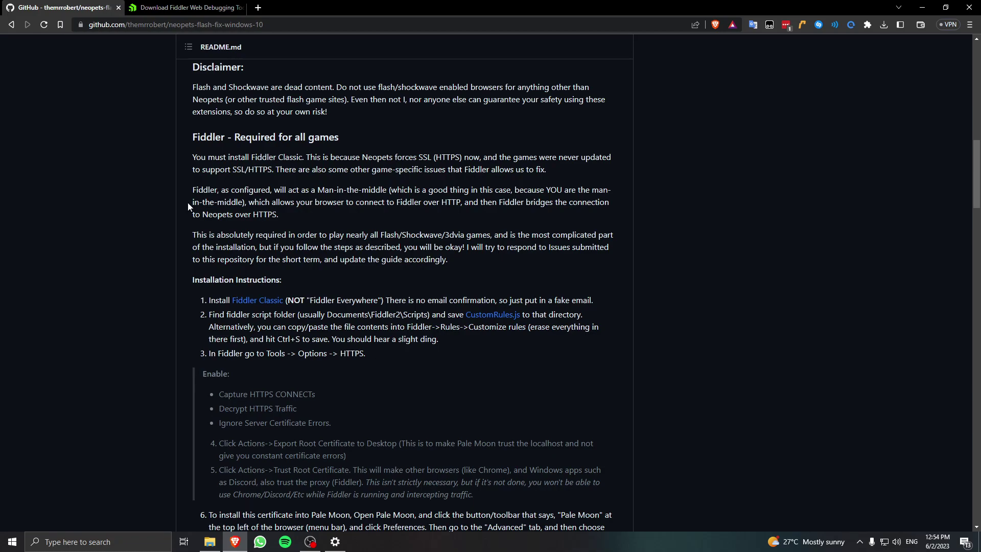
On the Fiddler download form, choose Gaming as intended use and enter an e-mail address.
{"action": "left_click", "coordinate": [258, 302]}
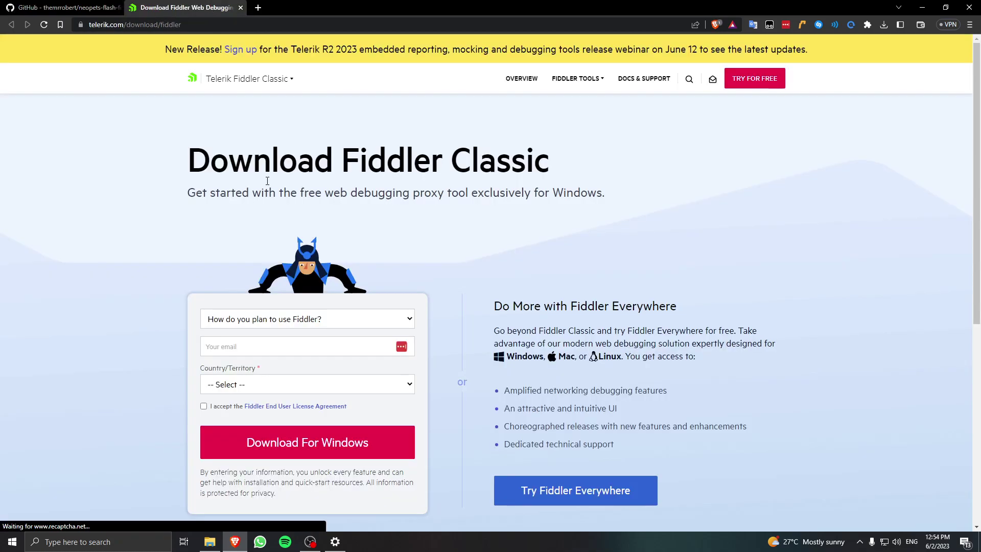
{"action": "scroll", "coordinate": [438, 290], "scroll_direction": "down", "scroll_amount": 2}
{"action": "scroll", "coordinate": [511, 358], "scroll_direction": "up", "scroll_amount": 1}
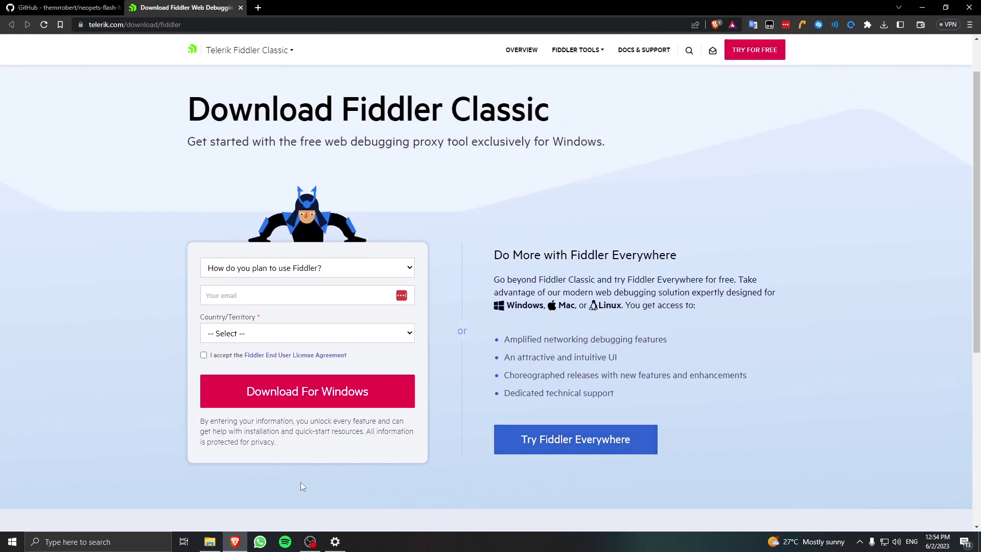
{"action": "left_click", "coordinate": [324, 276]}
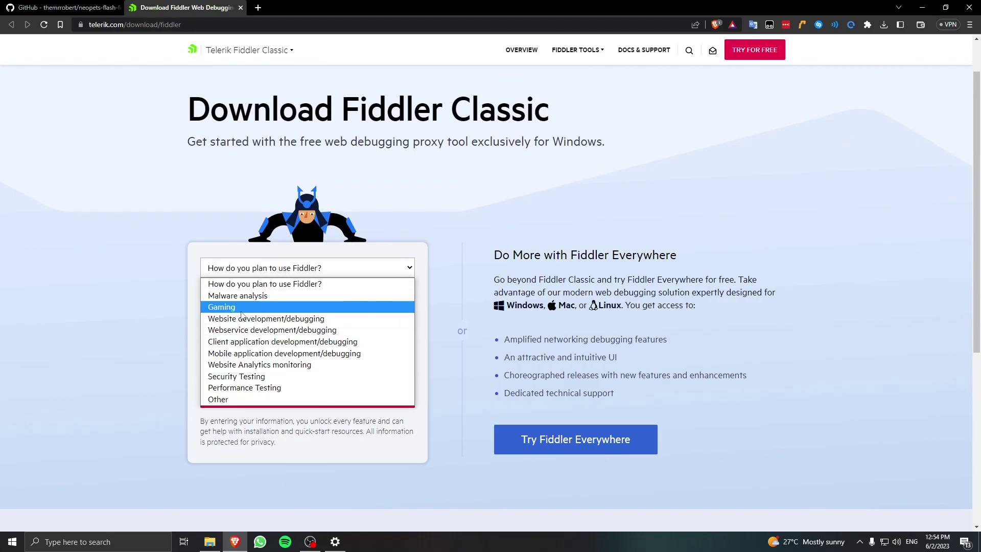
{"action": "left_click", "coordinate": [220, 307]}
{"action": "left_click", "coordinate": [314, 274]}
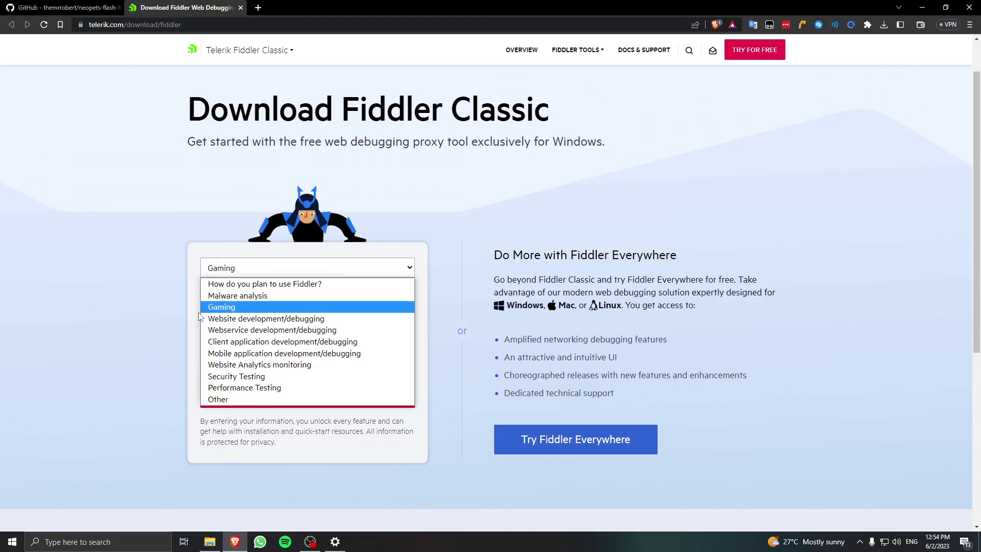
{"action": "left_click", "coordinate": [17, 304]}
{"action": "left_click", "coordinate": [338, 296]}
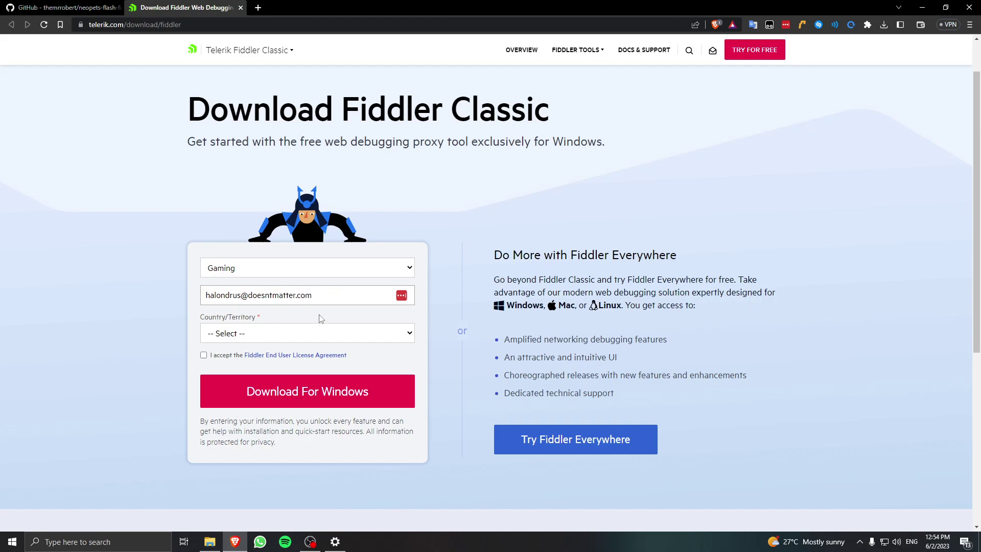
Accept the EULA, pick Brazil as country, and save FiddlerSetup.exe to Downloads.
{"action": "left_click", "coordinate": [203, 355]}
{"action": "left_click", "coordinate": [257, 337]}
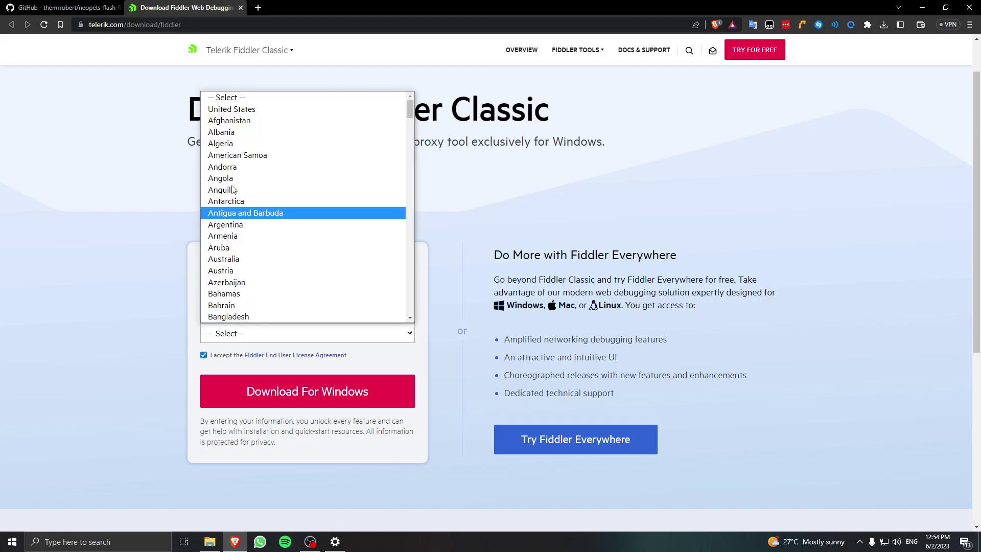
{"action": "scroll", "coordinate": [245, 250], "scroll_direction": "down", "scroll_amount": 9}
{"action": "scroll", "coordinate": [245, 250], "scroll_direction": "up", "scroll_amount": 3}
{"action": "left_click", "coordinate": [244, 249]}
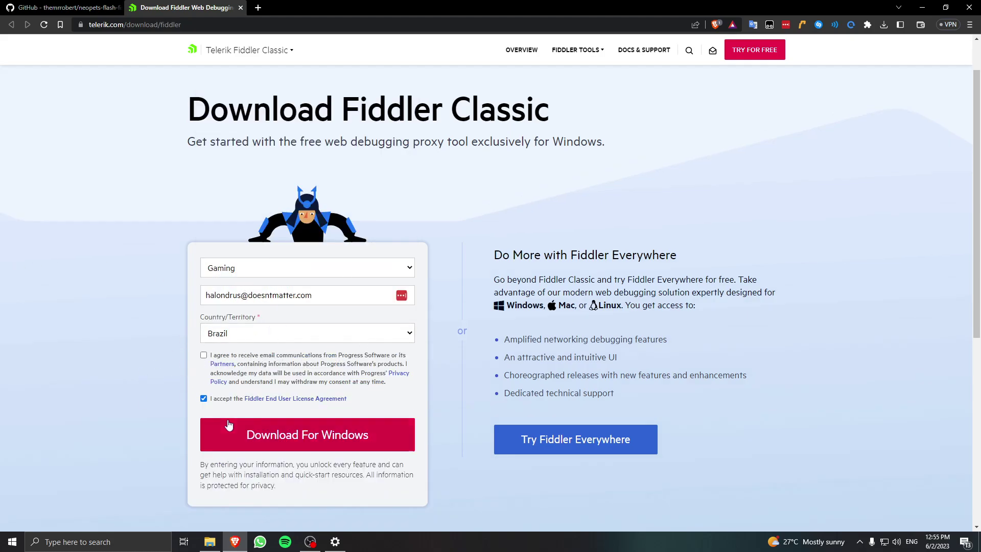
{"action": "left_click", "coordinate": [316, 450]}
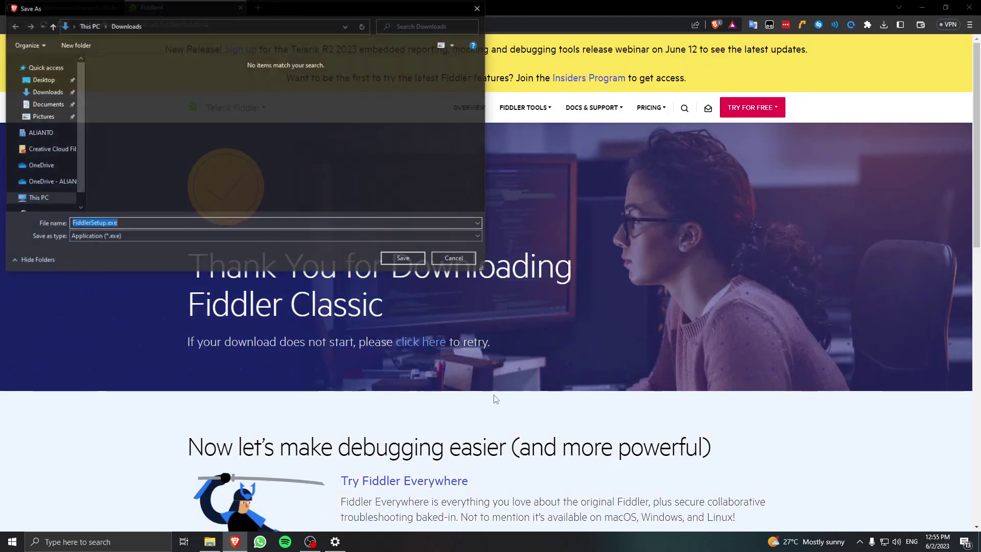
{"action": "left_click", "coordinate": [401, 258]}
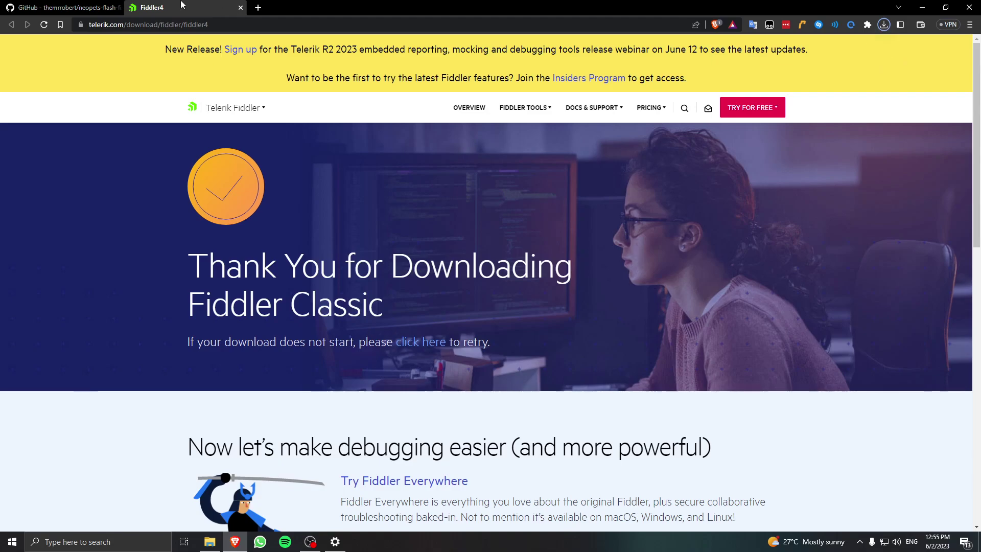
Run FiddlerSetup.exe from the downloads list, install Fiddler Classic, and close the success page.
{"action": "left_click", "coordinate": [187, 4]}
{"action": "left_click", "coordinate": [240, 8]}
{"action": "left_click", "coordinate": [884, 25]}
{"action": "left_click", "coordinate": [801, 76]}
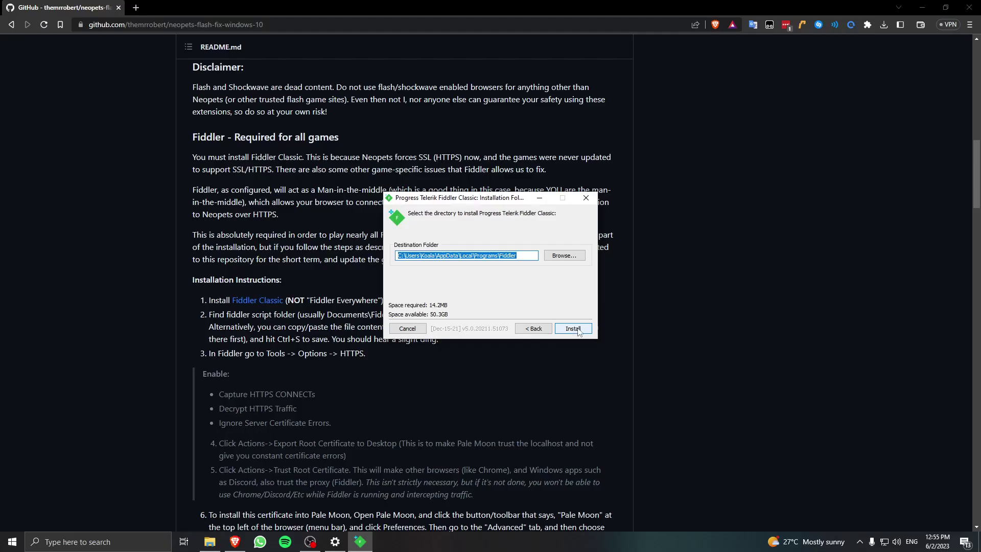
{"action": "left_click", "coordinate": [574, 330]}
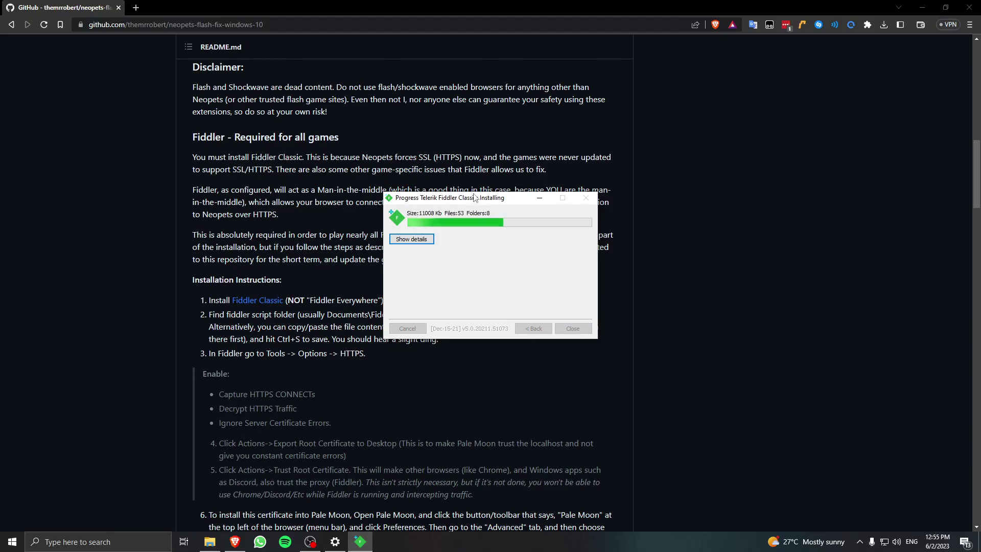
{"action": "left_click_drag", "start_coordinate": [474, 197], "coordinate": [681, 243]}
{"action": "scroll", "coordinate": [294, 350], "scroll_direction": "down", "scroll_amount": 3}
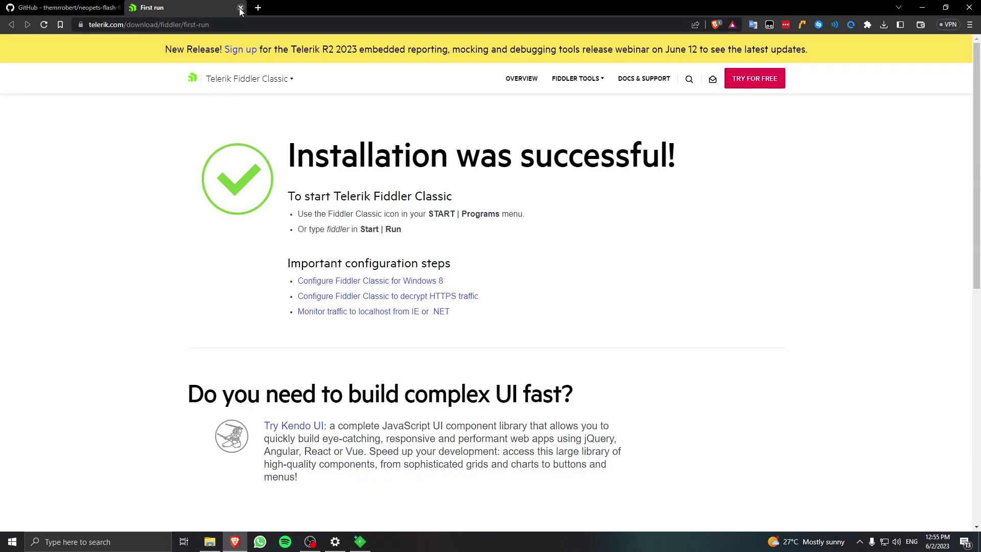
{"action": "left_click", "coordinate": [241, 7]}
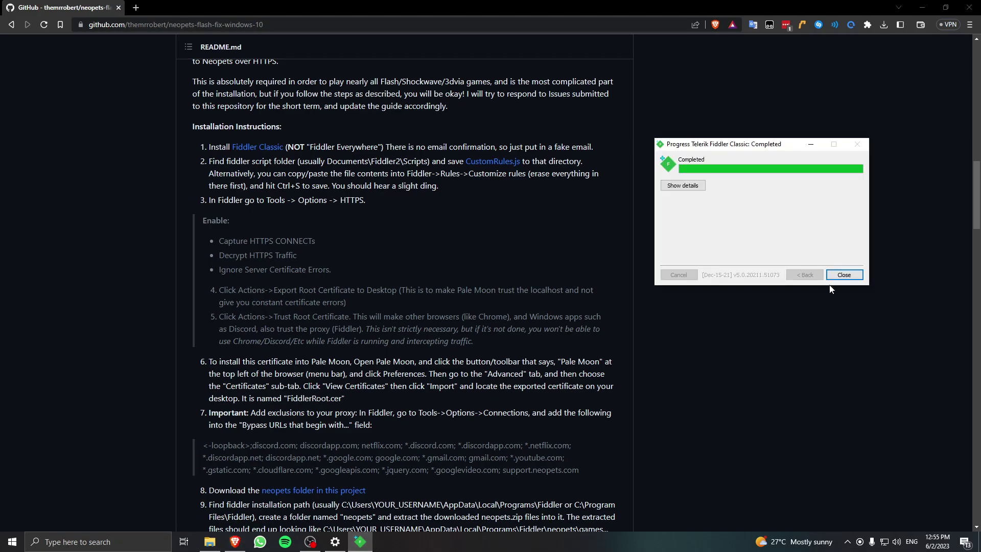
Launch Fiddler Classic from Start search, cancel the AppContainer warning, then close Fiddler.
{"action": "left_click", "coordinate": [859, 276]}
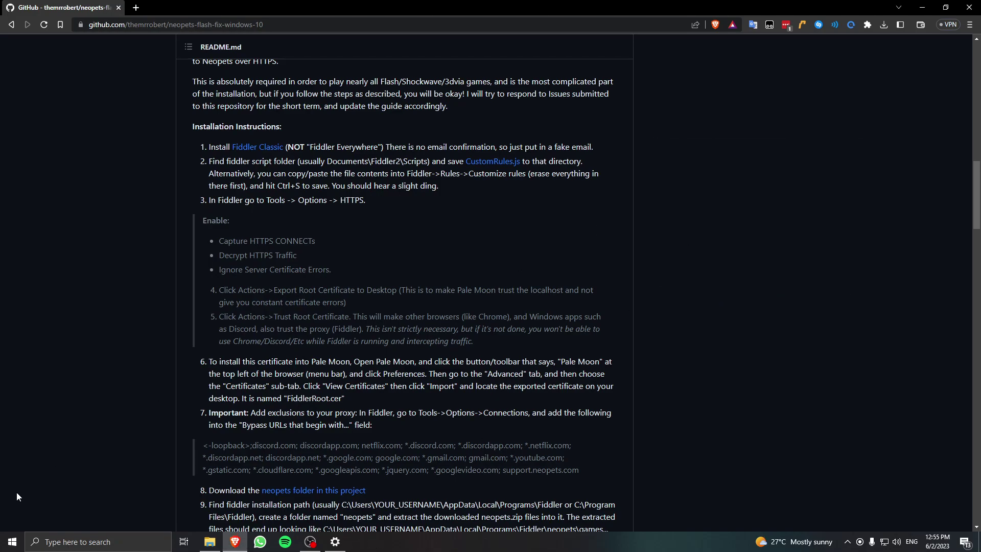
{"action": "left_click", "coordinate": [12, 541]}
{"action": "type", "text": "f"}
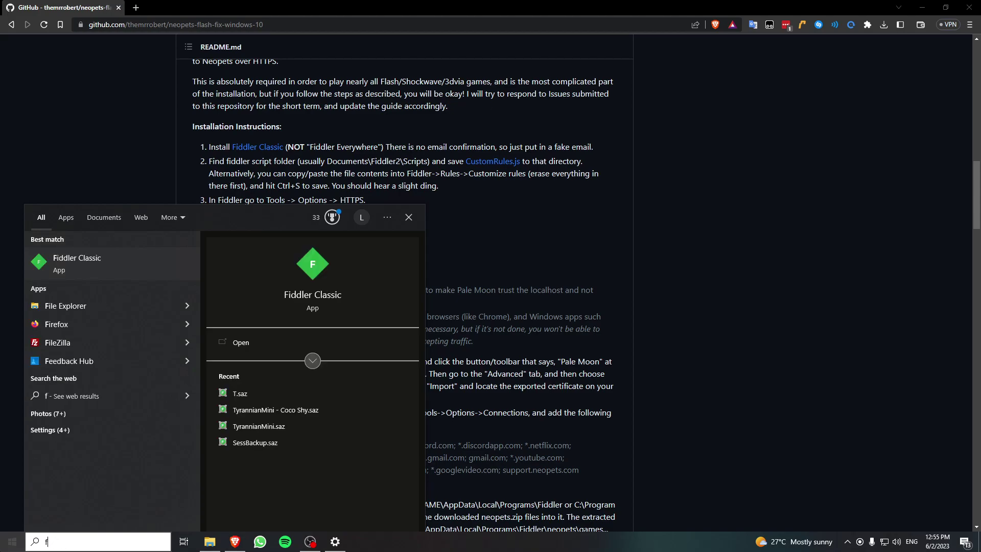
{"action": "key", "text": "Return"}
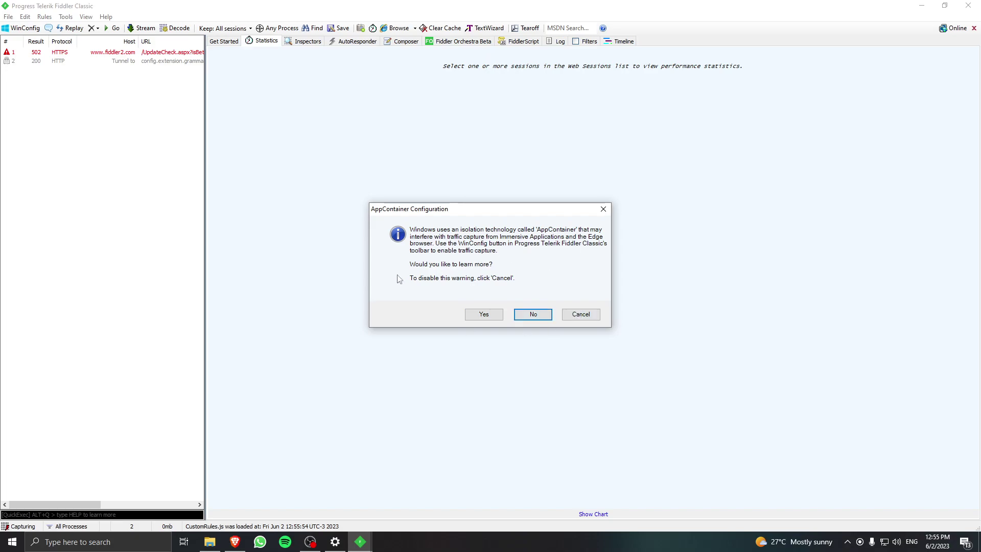
{"action": "left_click", "coordinate": [595, 316]}
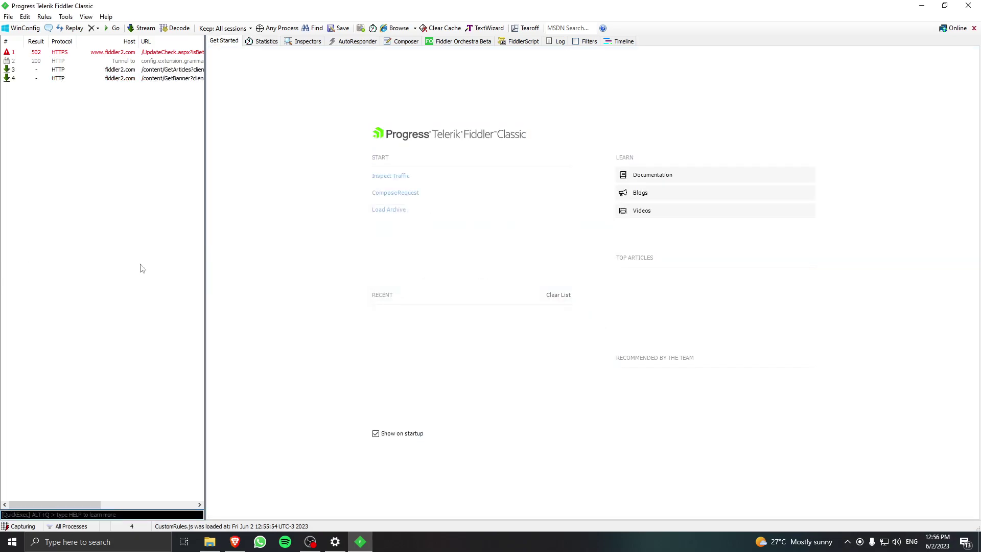
{"action": "left_click", "coordinate": [969, 5]}
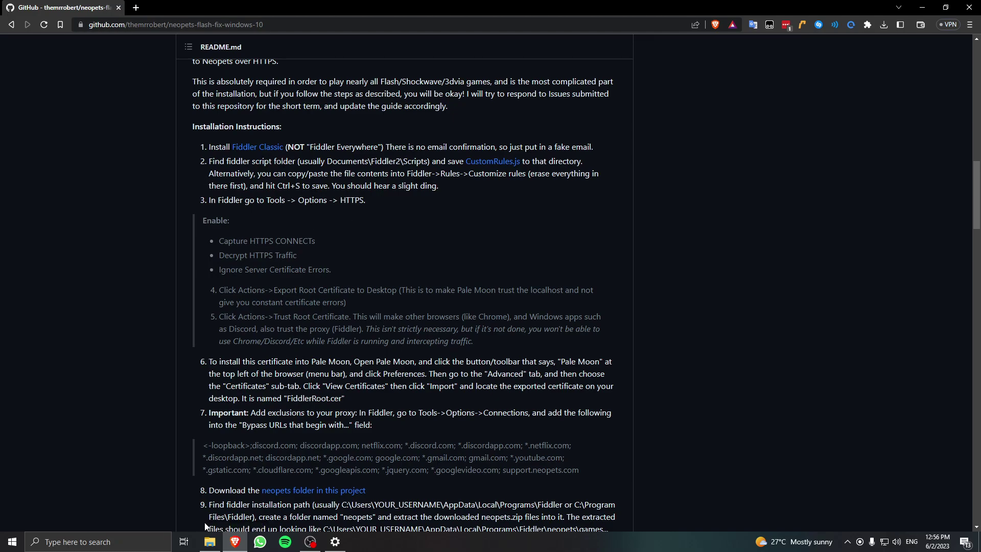
Open the Documents\Fiddler2\Scripts folder in File Explorer.
{"action": "left_click", "coordinate": [209, 542]}
{"action": "left_click", "coordinate": [42, 144]}
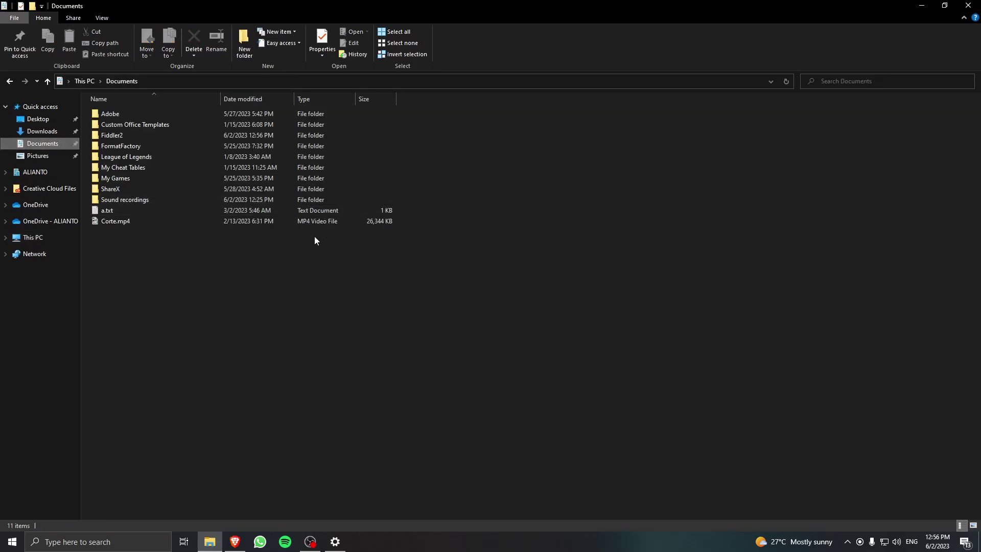
{"action": "key", "text": "alt+Tab"}
{"action": "key", "text": "alt+Tab"}
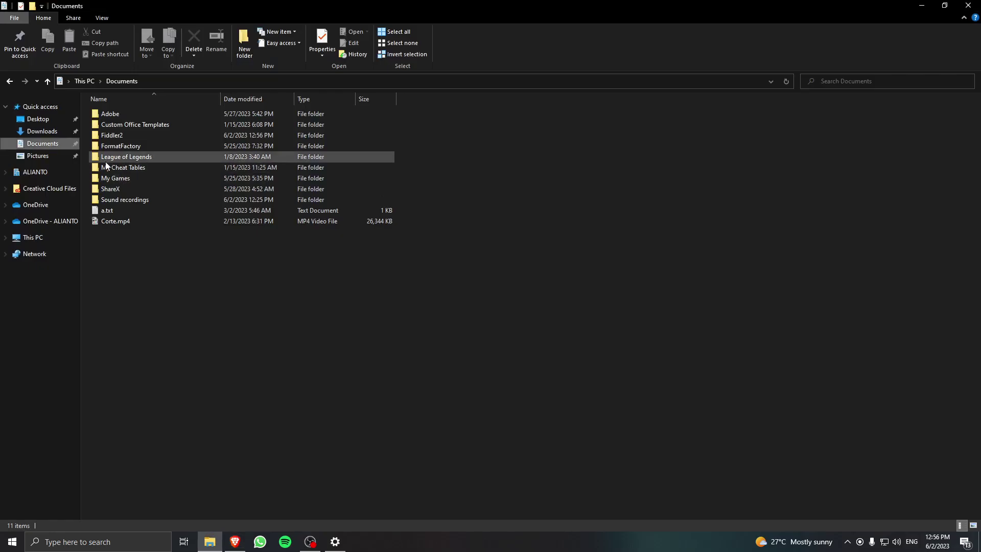
{"action": "double_click", "coordinate": [130, 132]}
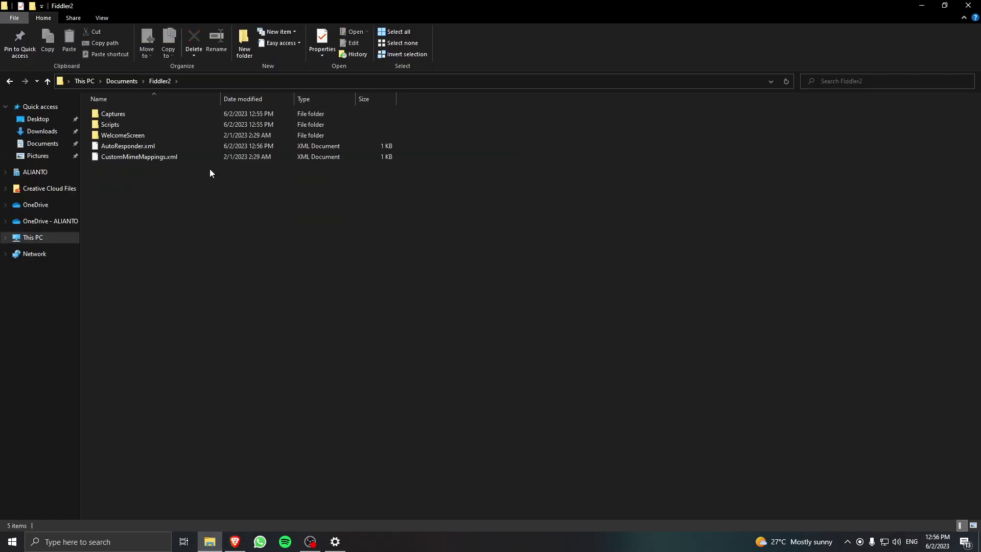
{"action": "double_click", "coordinate": [134, 124]}
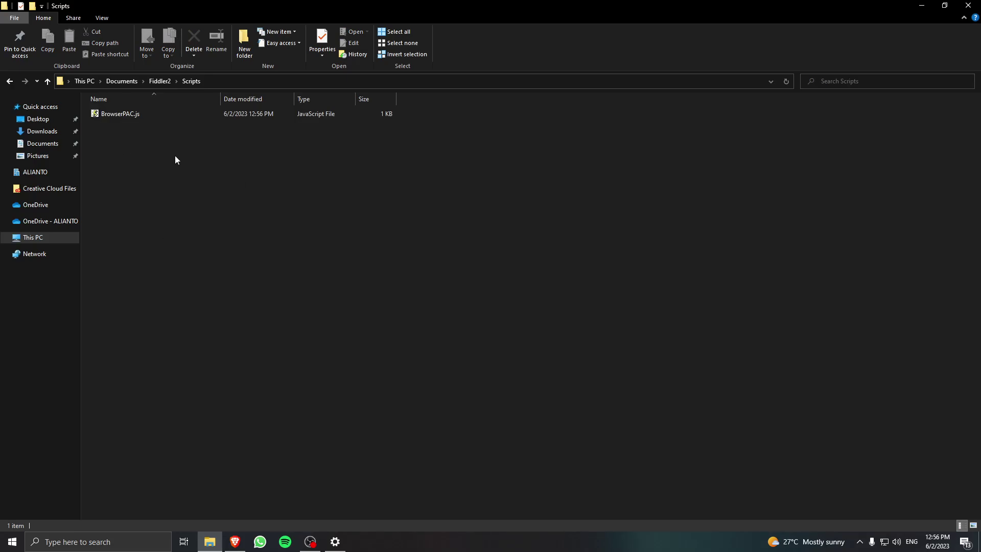
{"action": "key", "text": "alt+Tab"}
Save the raw CustomRules.js file from GitHub into Downloads.
{"action": "middle_click", "coordinate": [493, 161]}
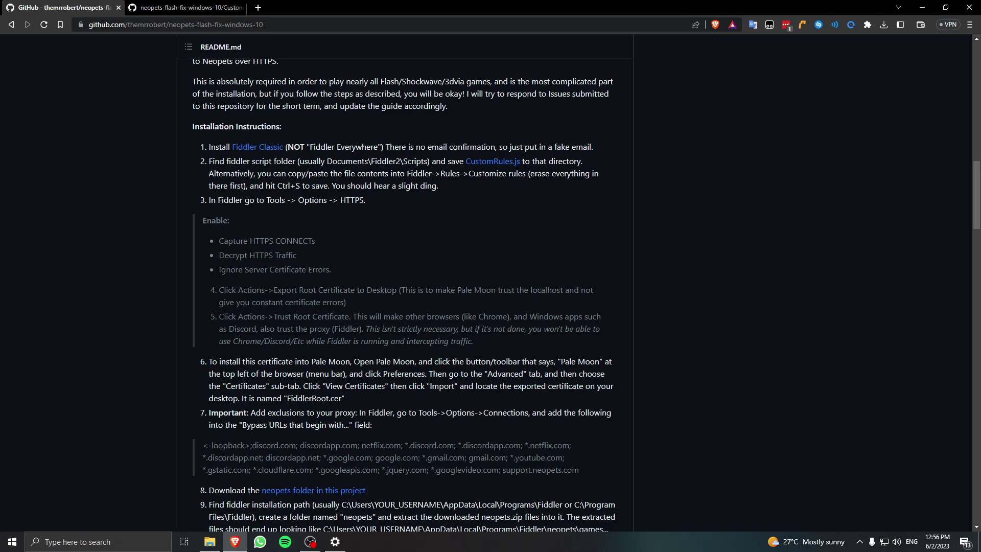
{"action": "left_click", "coordinate": [193, 6]}
{"action": "left_click", "coordinate": [66, 6]}
{"action": "left_click", "coordinate": [187, 8]}
{"action": "scroll", "coordinate": [327, 347], "scroll_direction": "down", "scroll_amount": 2}
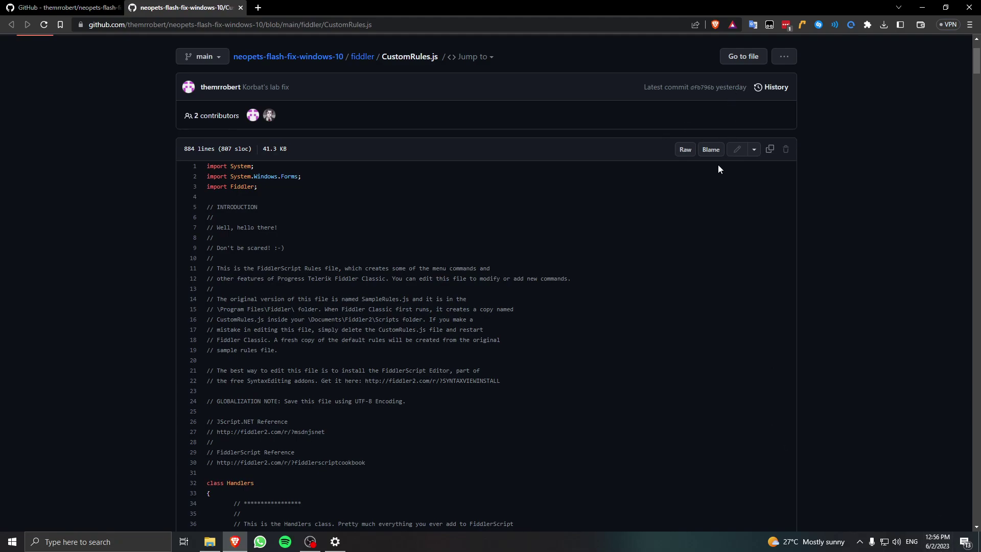
{"action": "left_click", "coordinate": [690, 156]}
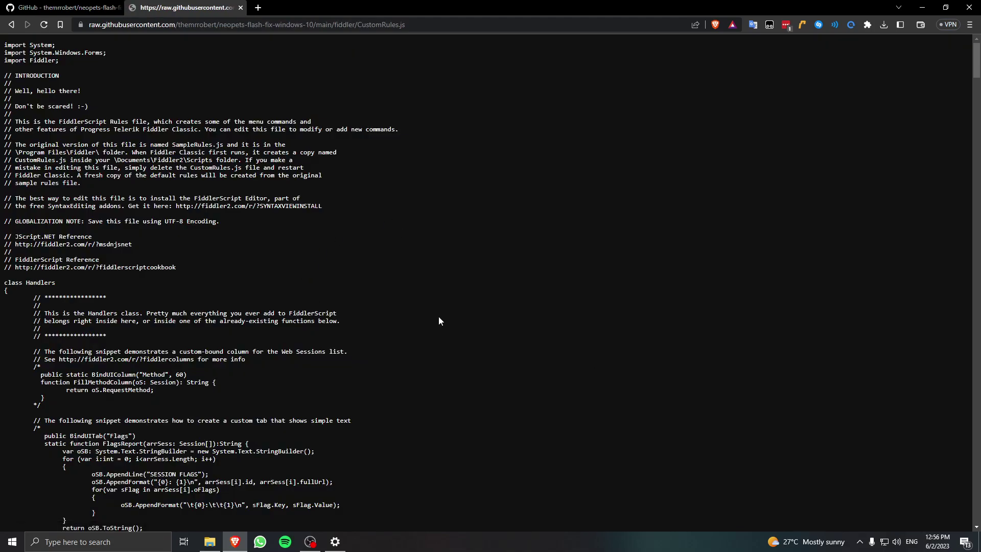
{"action": "key", "text": "ctrl+s"}
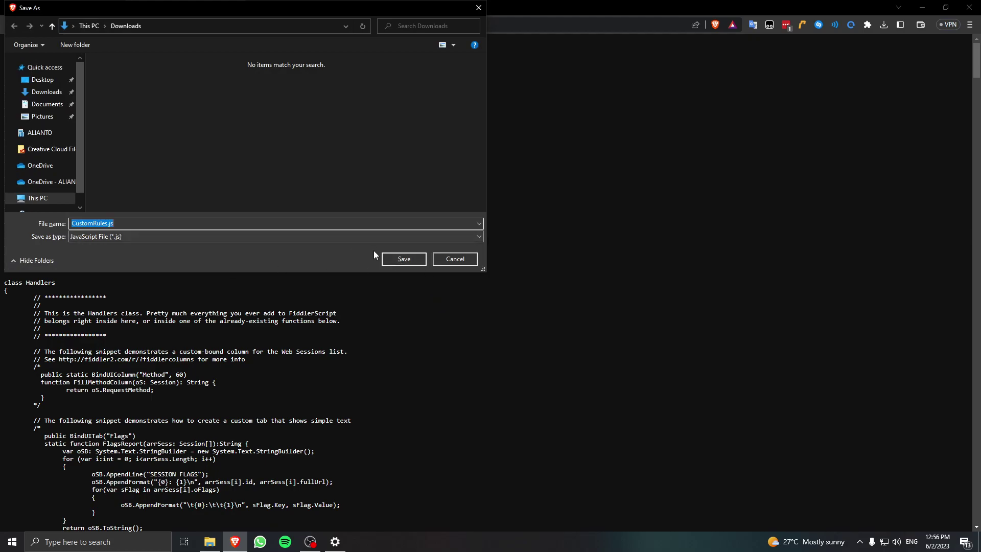
{"action": "left_click", "coordinate": [403, 258]}
Copy CustomRules.js from Downloads into the Scripts folder and close the extra windows.
{"action": "right_click", "coordinate": [776, 61]}
{"action": "left_click", "coordinate": [807, 98]}
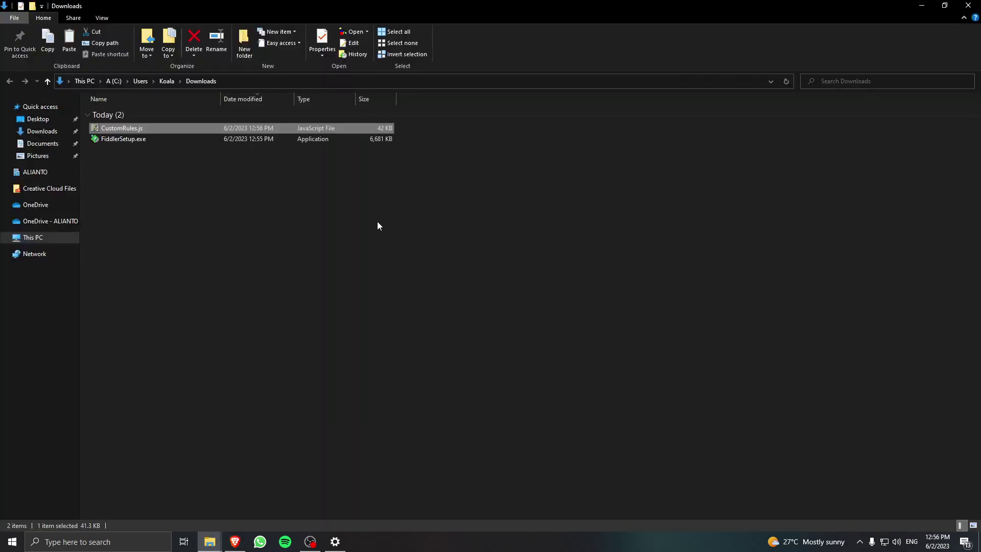
{"action": "key", "text": "alt+Tab"}
{"action": "key", "text": "Tab"}
{"action": "key", "text": "ctrl+v"}
{"action": "left_click", "coordinate": [263, 185]}
{"action": "left_click", "coordinate": [969, 5]}
{"action": "left_click", "coordinate": [968, 5]}
{"action": "left_click", "coordinate": [71, 7]}
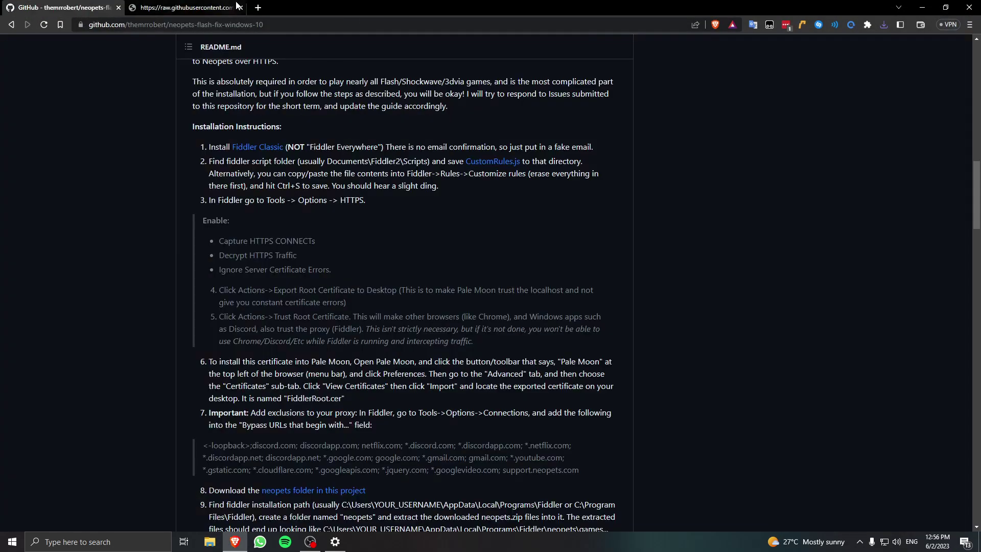
{"action": "left_click", "coordinate": [237, 14]}
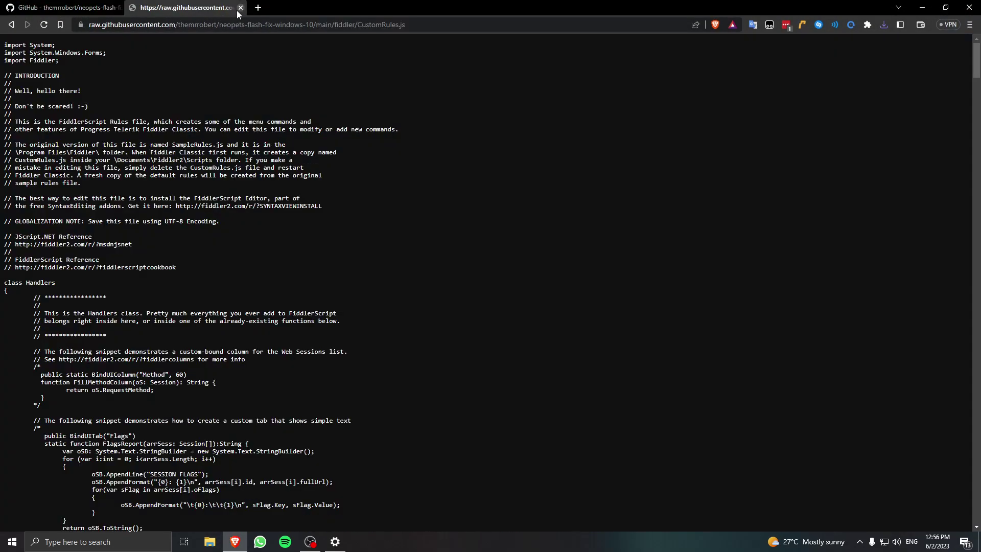
{"action": "left_click", "coordinate": [240, 8]}
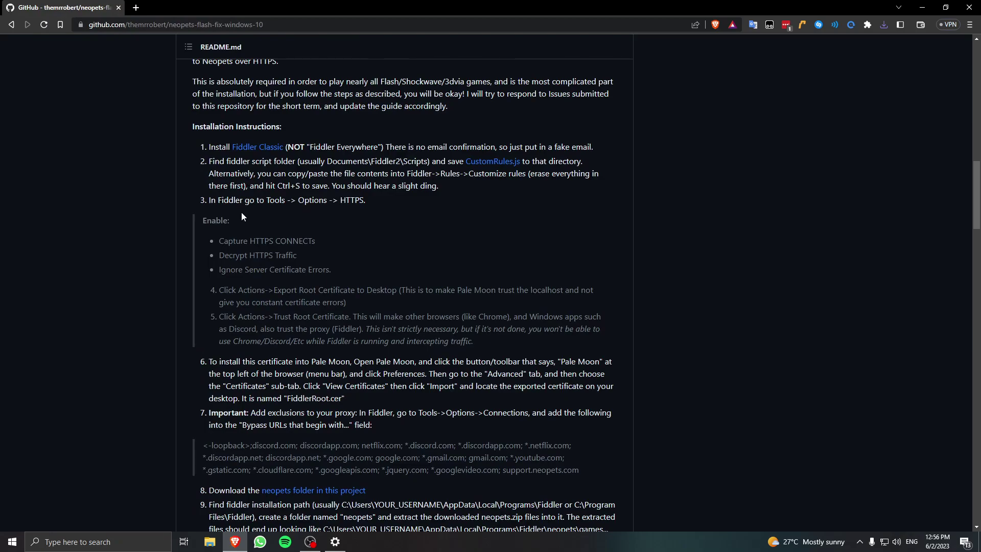
Launch Fiddler Classic and enable HTTPS decryption in Tools > Options > HTTPS.
{"action": "left_click", "coordinate": [12, 541]}
{"action": "type", "text": "f"}
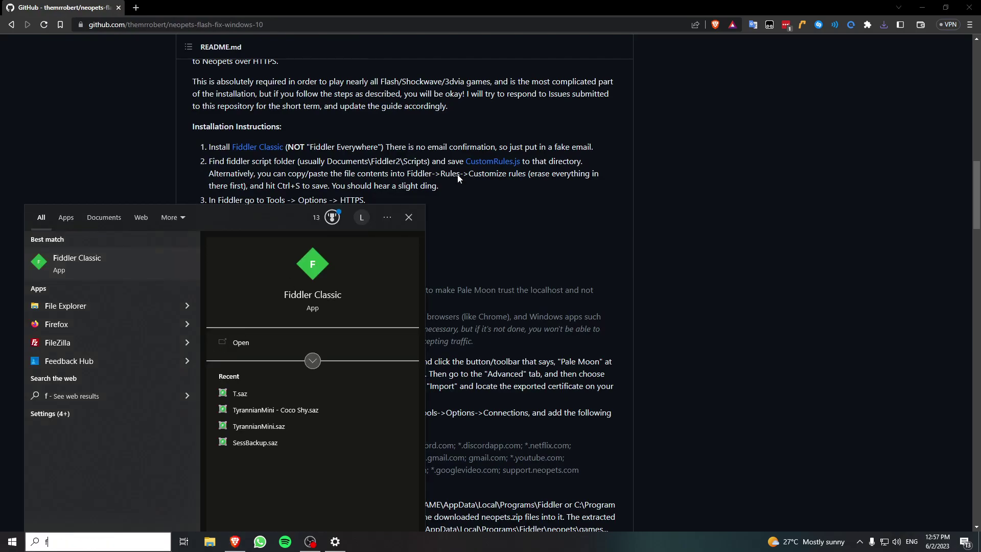
{"action": "key", "text": "Return"}
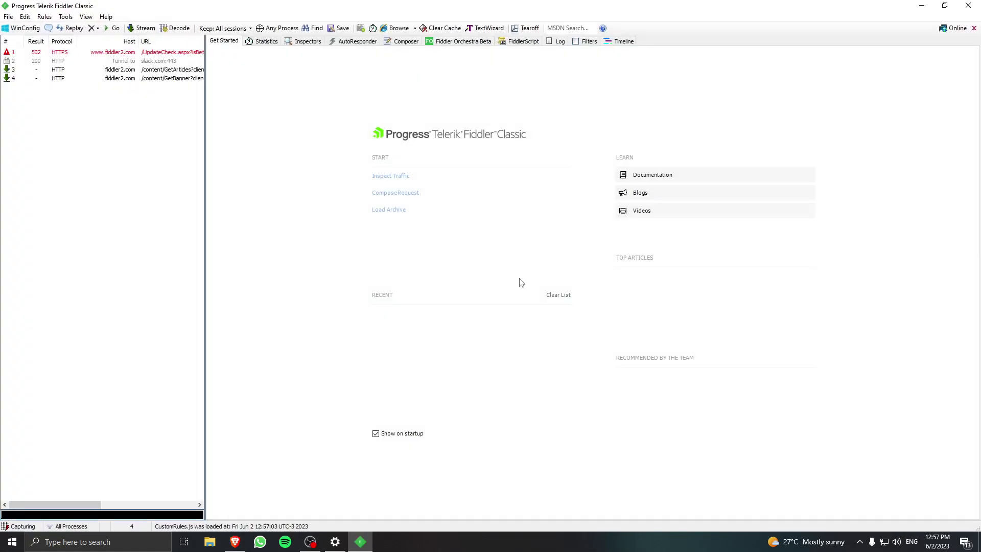
{"action": "left_click", "coordinate": [65, 16]}
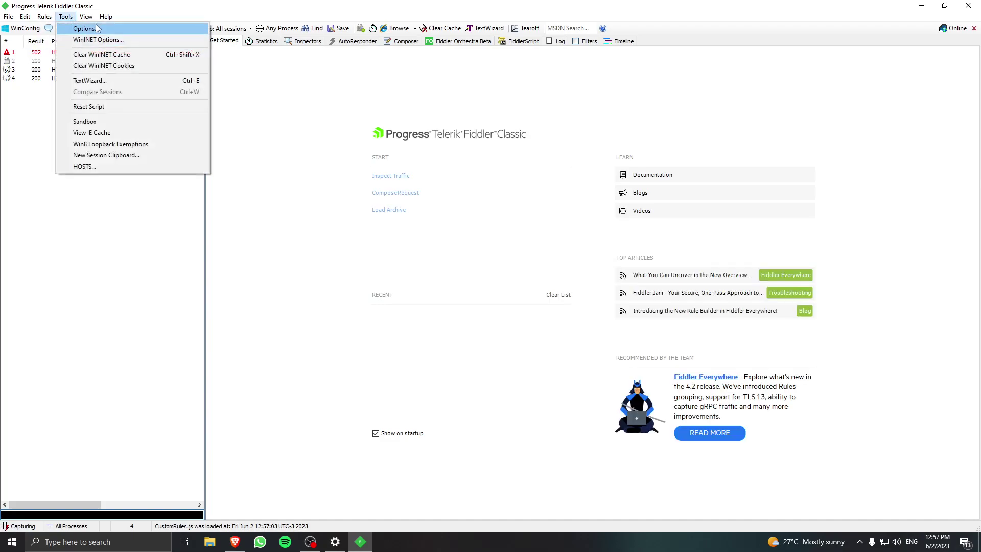
{"action": "left_click", "coordinate": [84, 28]}
{"action": "left_click", "coordinate": [383, 192]}
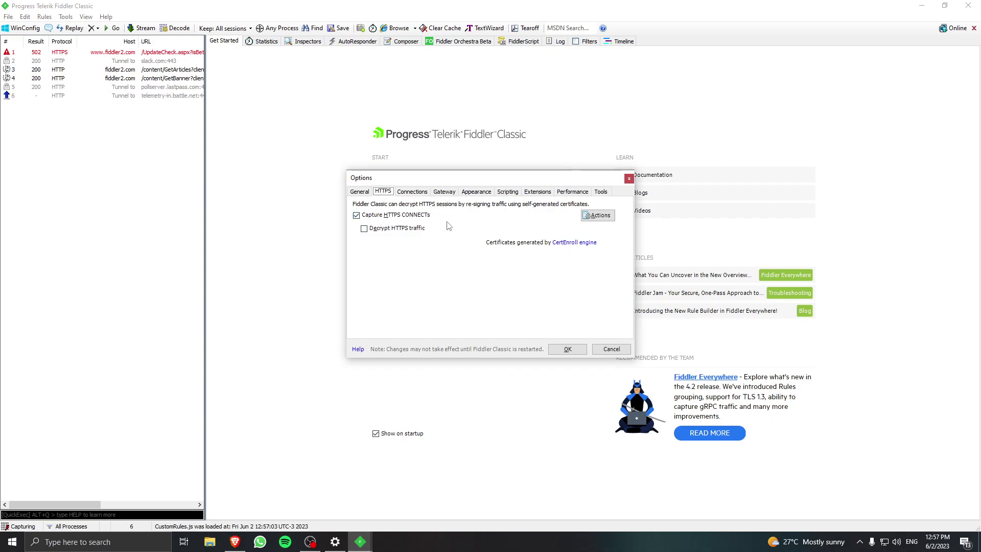
{"action": "left_click", "coordinate": [393, 230]}
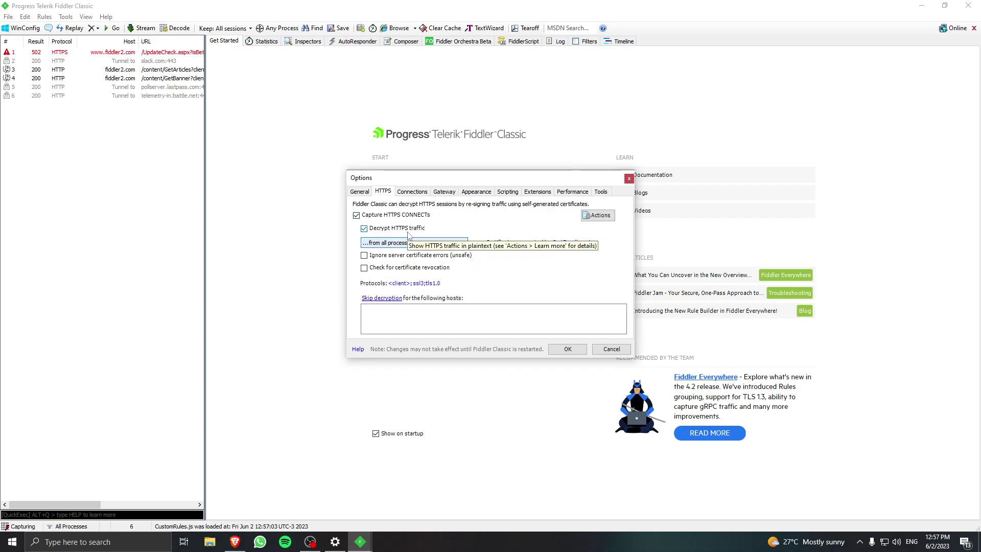
Check the guide, then turn on 'Ignore server certificate errors' in the HTTPS options.
{"action": "key", "text": "alt+Tab"}
{"action": "left_click", "coordinate": [457, 234]}
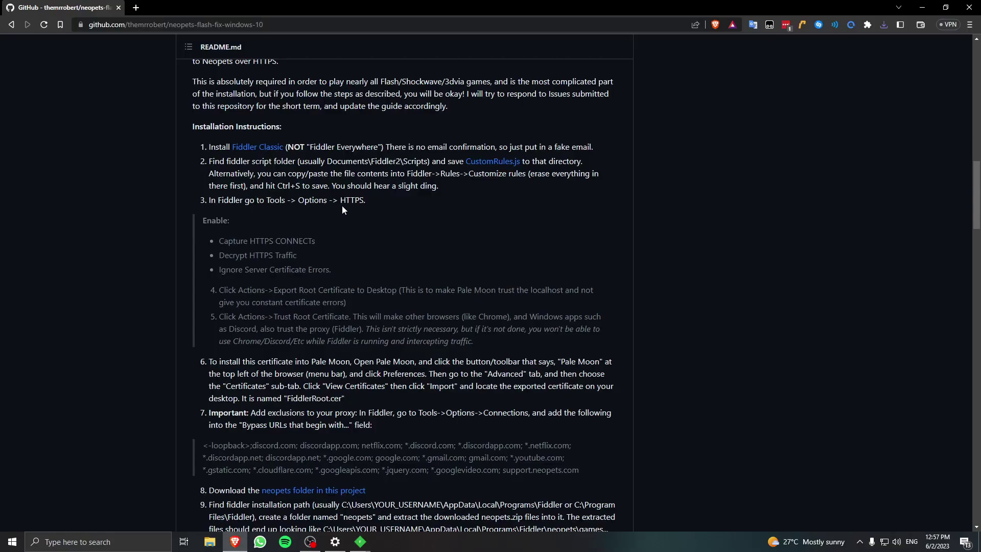
{"action": "scroll", "coordinate": [336, 227], "scroll_direction": "down", "scroll_amount": 1}
{"action": "scroll", "coordinate": [335, 232], "scroll_direction": "down", "scroll_amount": 2}
{"action": "left_click_drag", "start_coordinate": [219, 102], "coordinate": [376, 124]}
{"action": "left_click", "coordinate": [265, 131]}
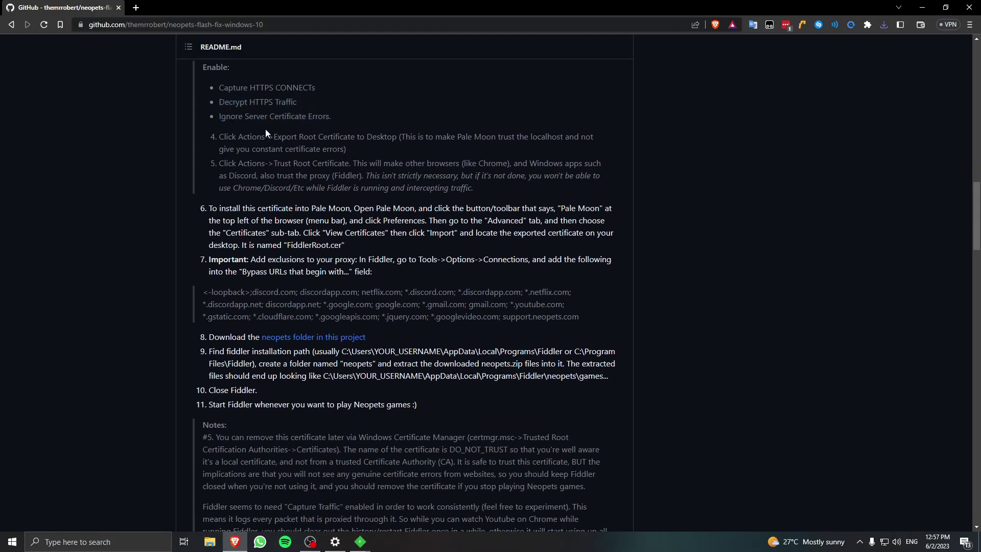
{"action": "key", "text": "alt+Tab"}
{"action": "left_click", "coordinate": [437, 257]}
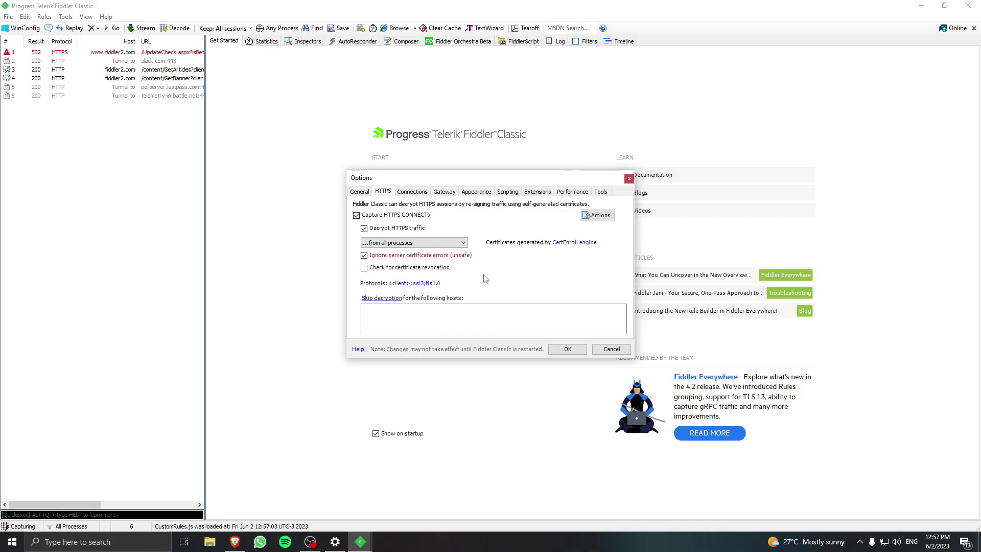
{"action": "key", "text": "alt"}
{"action": "left_click", "coordinate": [598, 215]}
Trust the Fiddler root certificate, approving both confirmation prompts.
{"action": "left_click", "coordinate": [628, 228]}
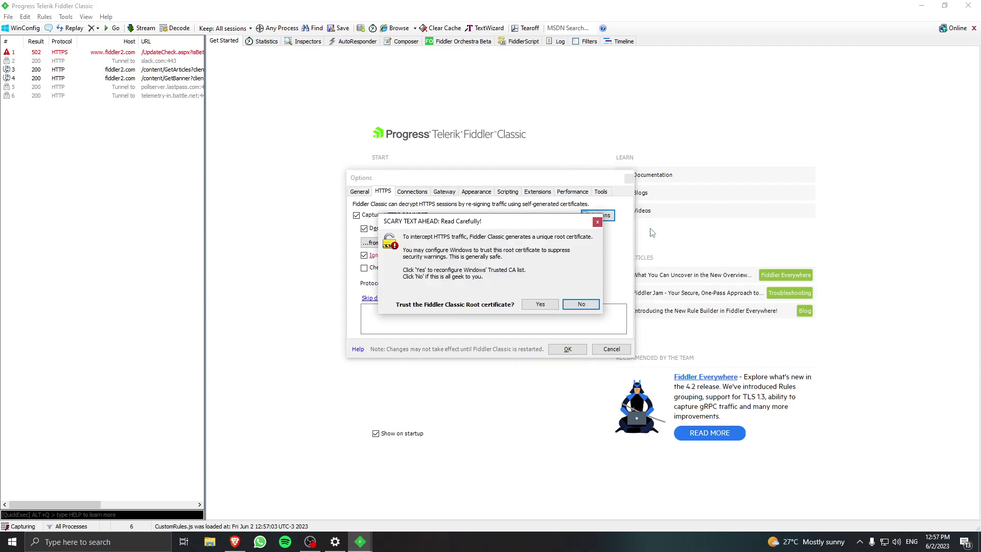
{"action": "left_click", "coordinate": [535, 305]}
{"action": "left_click", "coordinate": [522, 317]}
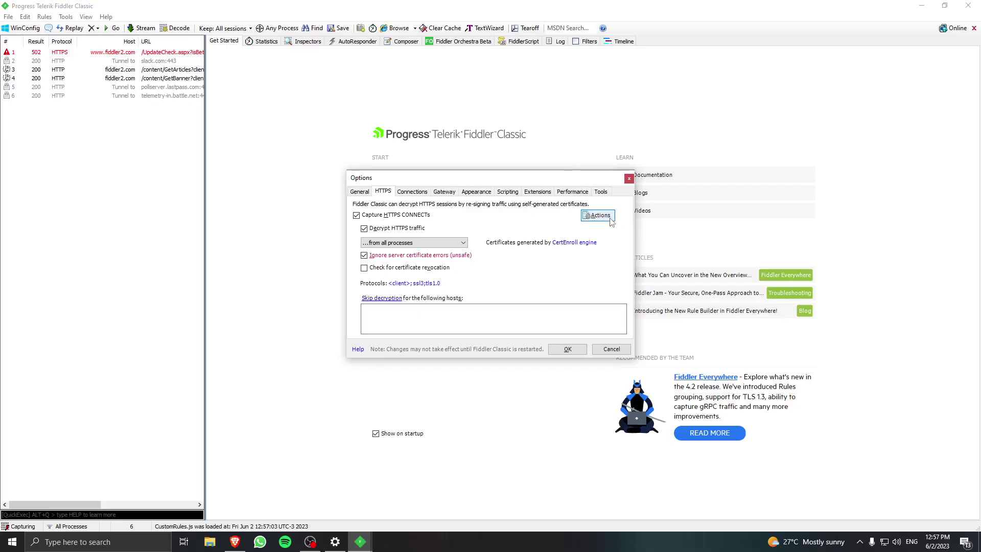
Export FiddlerRoot.cer to the desktop and show the Connections settings.
{"action": "left_click", "coordinate": [597, 215]}
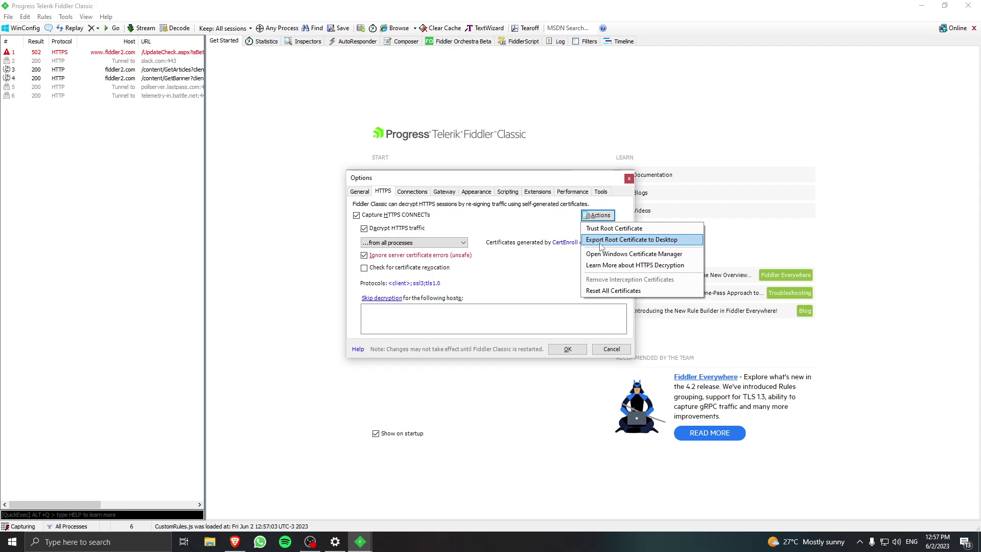
{"action": "left_click", "coordinate": [606, 240]}
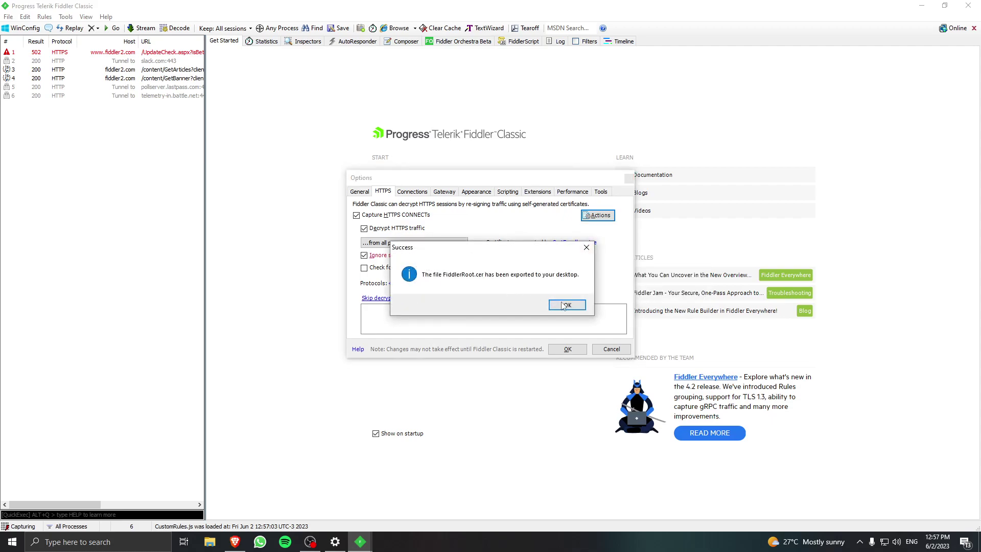
{"action": "left_click", "coordinate": [585, 305]}
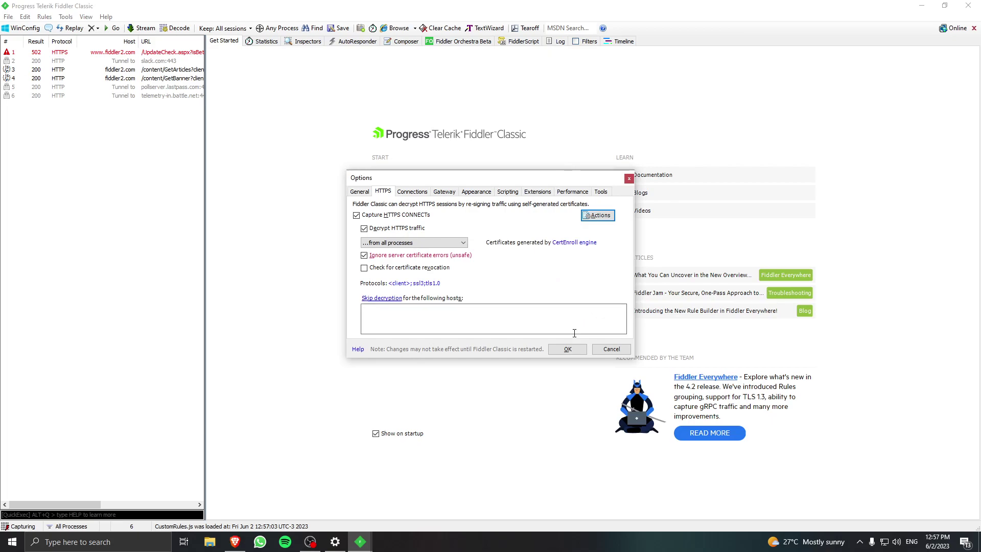
{"action": "left_click", "coordinate": [412, 192]}
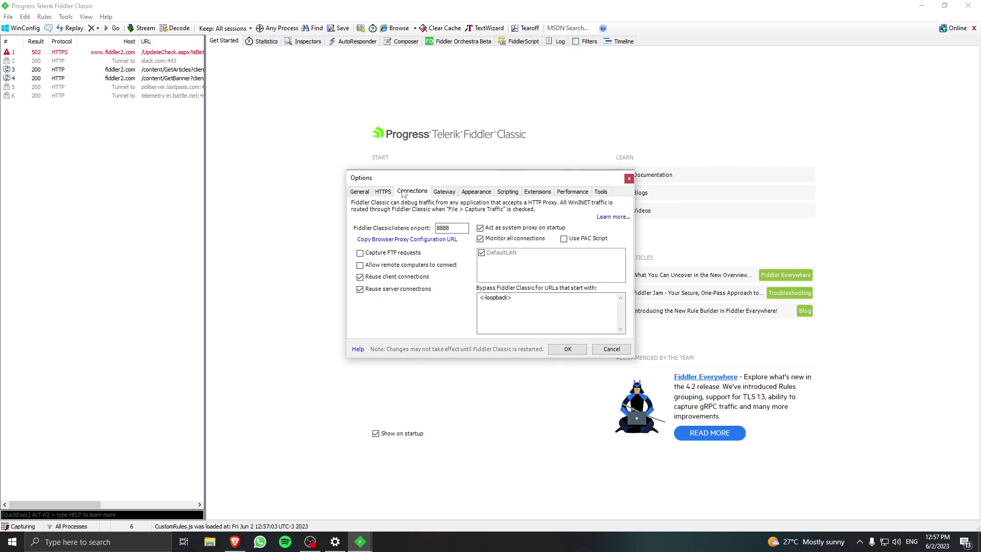
Copy the guide's exclusion list ending in support.neopets.com.
{"action": "left_click", "coordinate": [234, 542]}
{"action": "scroll", "coordinate": [552, 248], "scroll_direction": "down", "scroll_amount": 5}
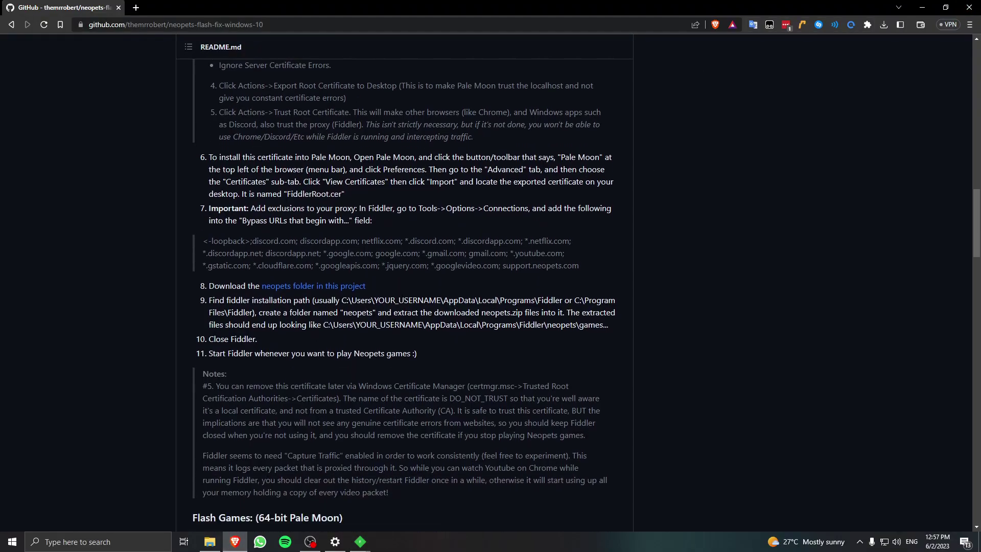
{"action": "scroll", "coordinate": [552, 248], "scroll_direction": "up", "scroll_amount": 3}
{"action": "left_click_drag", "start_coordinate": [579, 214], "coordinate": [204, 192]}
{"action": "key", "text": "ctrl+c"}
Paste the exclusions into the Fiddler bypass list, save the options, and widen the session list.
{"action": "key", "text": "alt+Tab"}
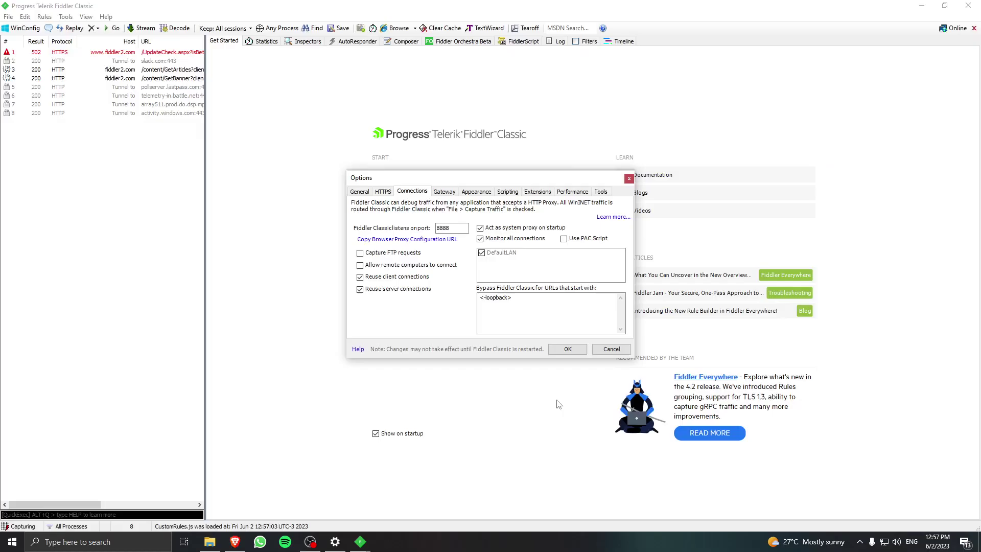
{"action": "key", "text": "ctrl+v"}
{"action": "scroll", "coordinate": [567, 314], "scroll_direction": "up", "scroll_amount": 2}
{"action": "scroll", "coordinate": [565, 312], "scroll_direction": "down", "scroll_amount": 2}
{"action": "scroll", "coordinate": [513, 320], "scroll_direction": "up", "scroll_amount": 2}
{"action": "scroll", "coordinate": [526, 310], "scroll_direction": "down", "scroll_amount": 2}
{"action": "scroll", "coordinate": [526, 310], "scroll_direction": "up", "scroll_amount": 2}
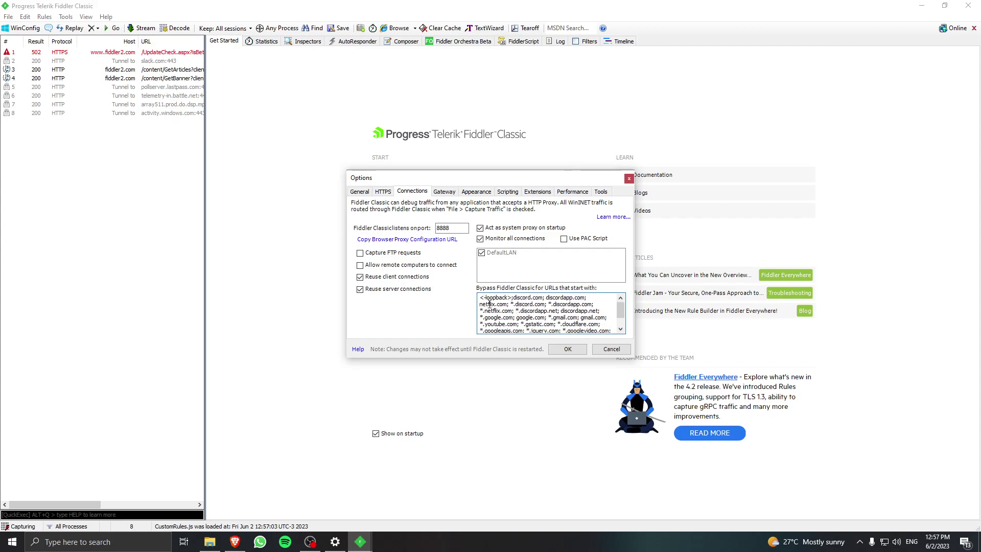
{"action": "scroll", "coordinate": [512, 297], "scroll_direction": "down", "scroll_amount": 2}
{"action": "scroll", "coordinate": [536, 307], "scroll_direction": "up", "scroll_amount": 2}
{"action": "scroll", "coordinate": [552, 304], "scroll_direction": "down", "scroll_amount": 2}
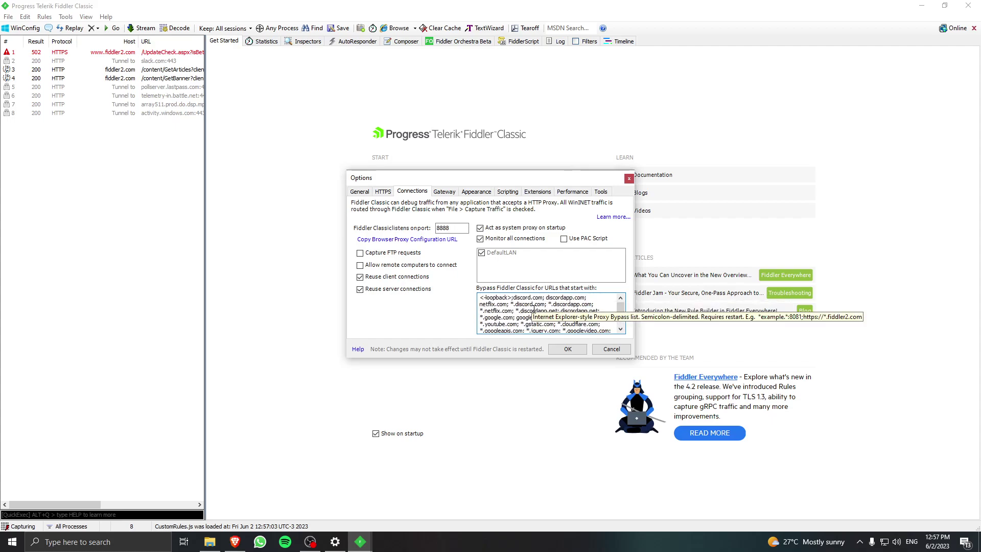
{"action": "scroll", "coordinate": [559, 301], "scroll_direction": "up", "scroll_amount": 2}
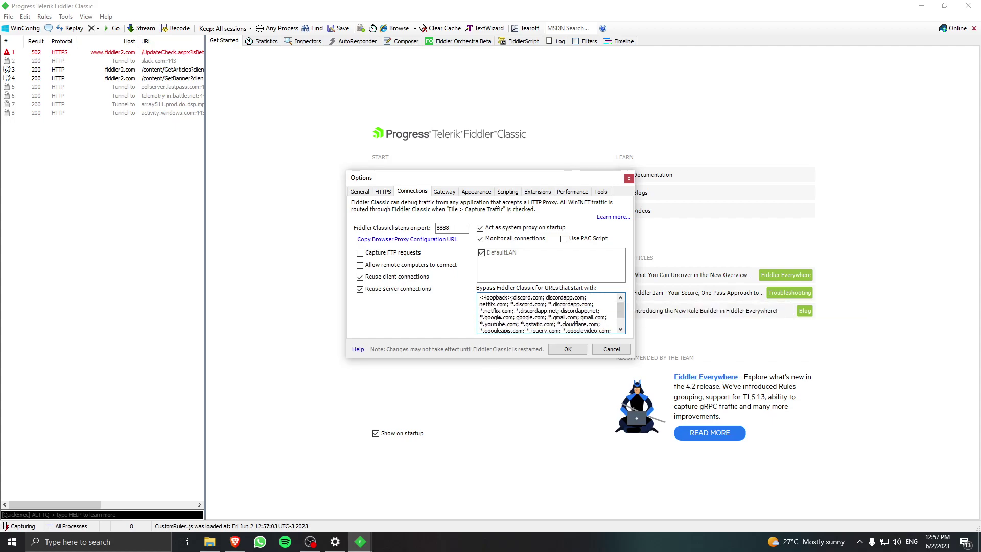
{"action": "scroll", "coordinate": [508, 314], "scroll_direction": "down", "scroll_amount": 2}
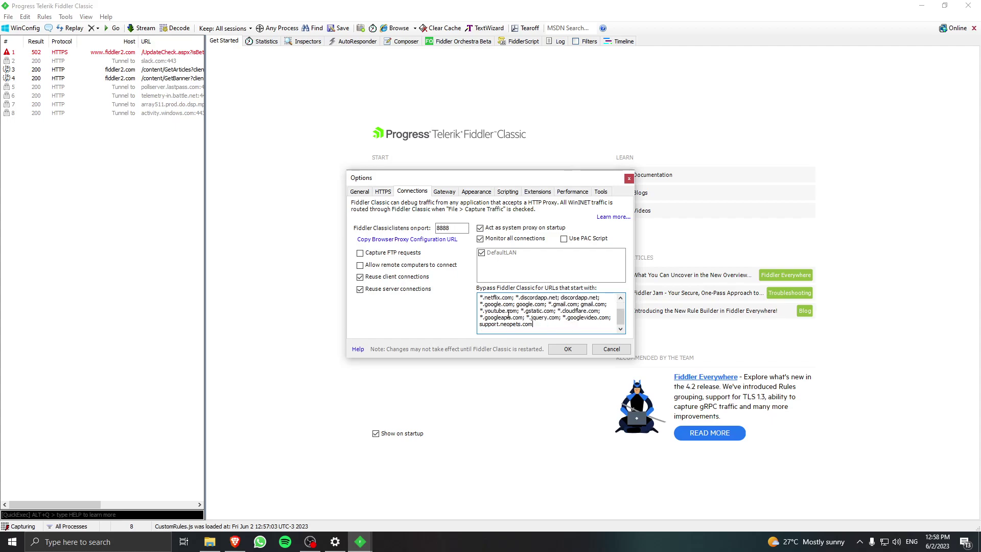
{"action": "left_click", "coordinate": [567, 349]}
{"action": "left_click_drag", "start_coordinate": [204, 182], "coordinate": [489, 217]}
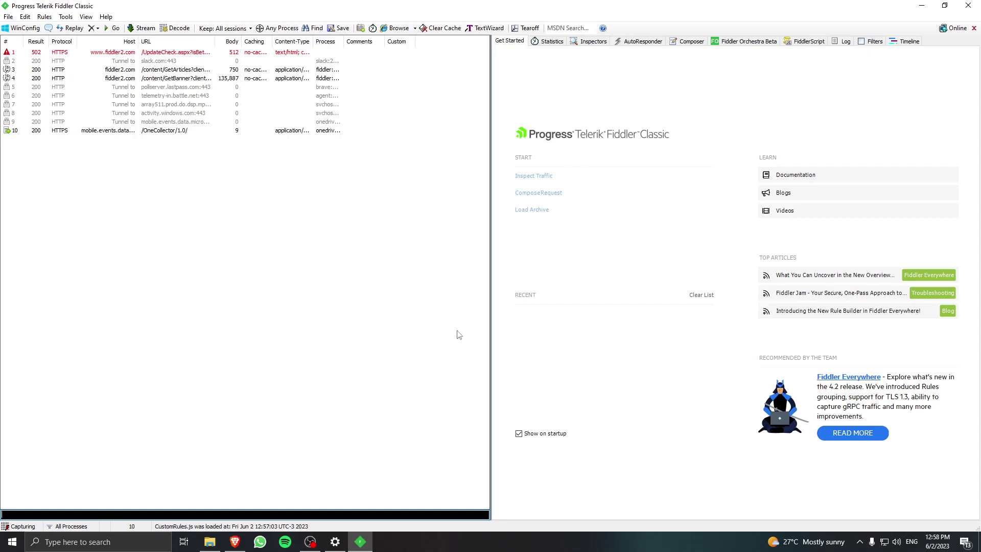
Review the proxy exclusions step in the browser's setup guide.
{"action": "key", "text": "alt+Tab"}
{"action": "left_click", "coordinate": [570, 270]}
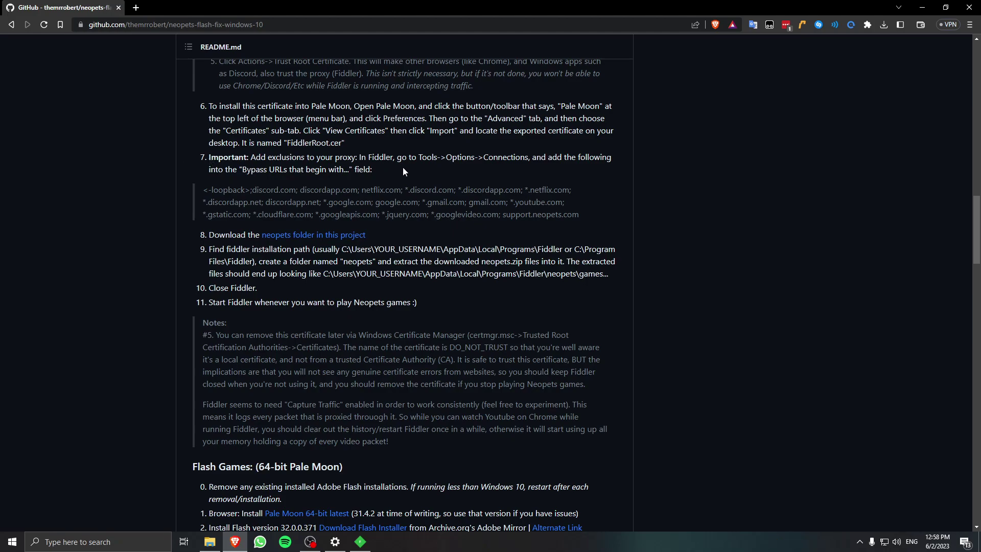
{"action": "left_click_drag", "start_coordinate": [382, 176], "coordinate": [425, 172]}
{"action": "left_click", "coordinate": [425, 173]}
{"action": "scroll", "coordinate": [425, 173], "scroll_direction": "down", "scroll_amount": 2}
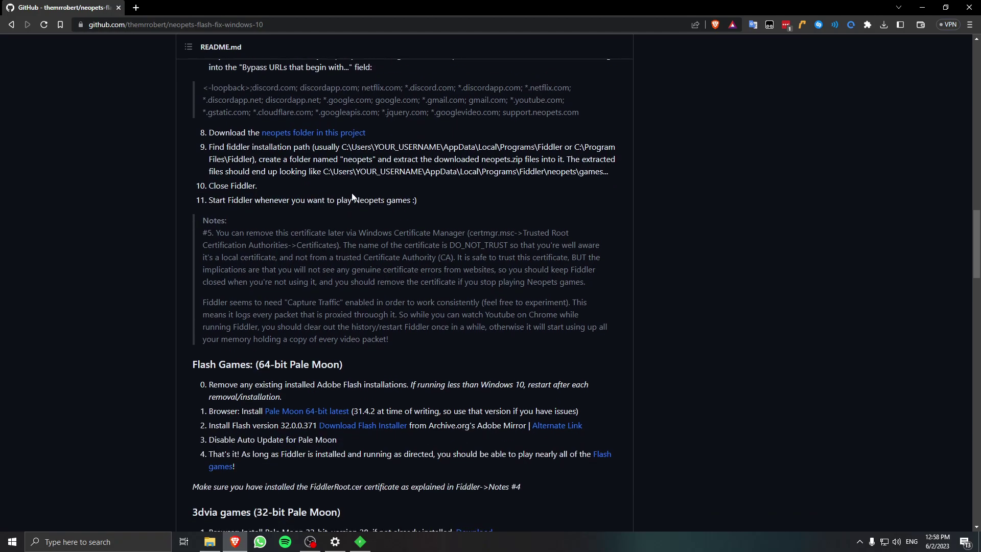
Download the README's neopets folder as a zip through download-directory.github.io, then close that tab.
{"action": "middle_click", "coordinate": [343, 133]}
{"action": "key", "text": "ctrl+Tab"}
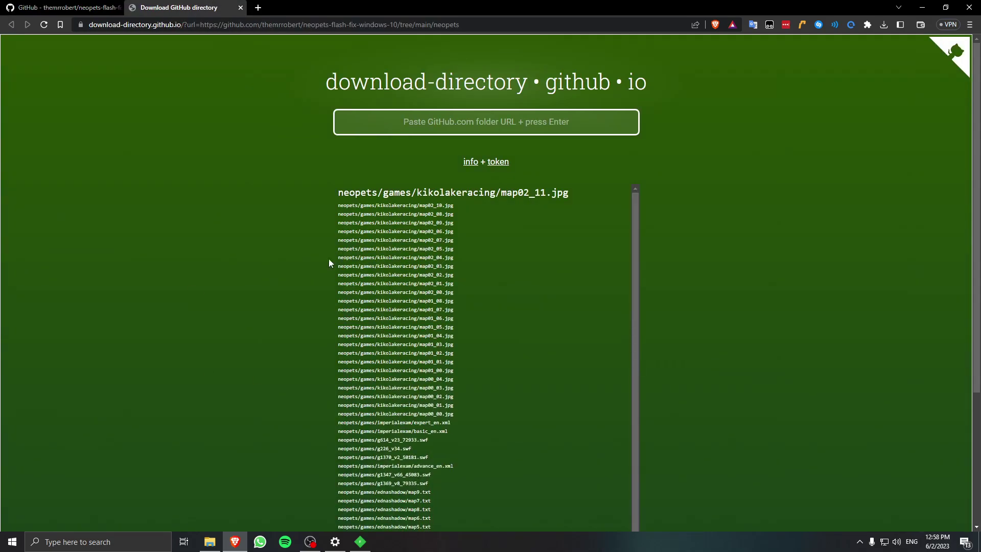
{"action": "key", "text": "ctrl+Tab"}
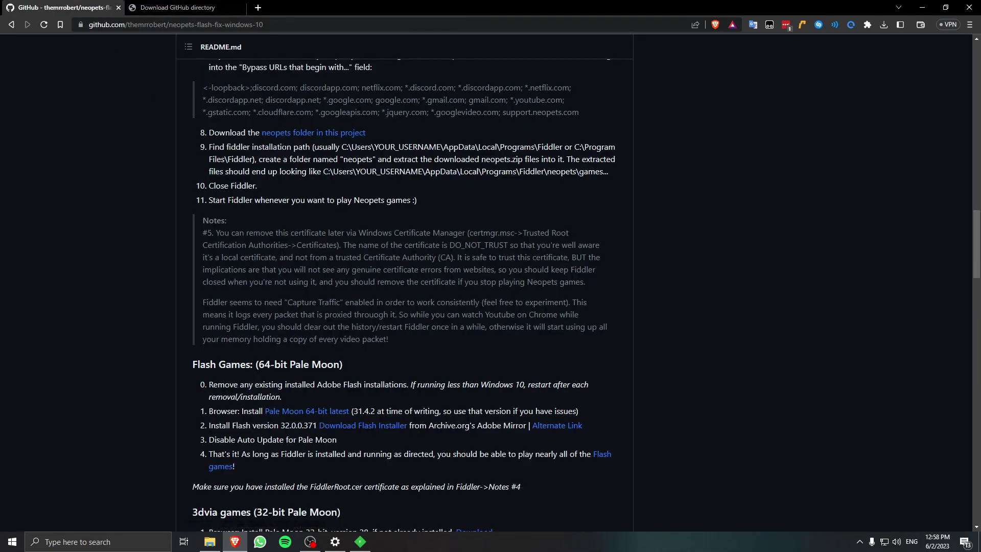
{"action": "key", "text": "ctrl+Tab"}
{"action": "left_click", "coordinate": [425, 262]}
{"action": "key", "text": "ctrl+Tab"}
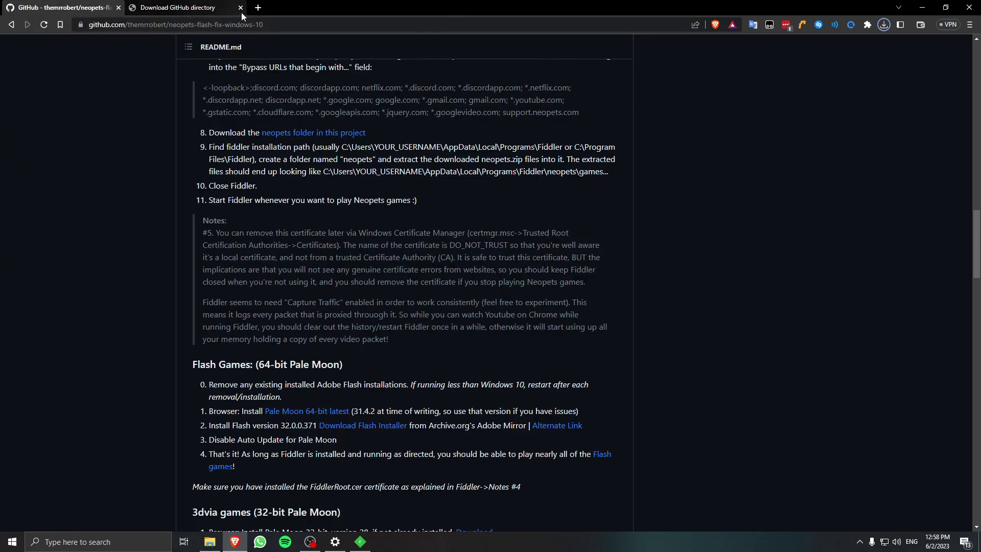
{"action": "left_click", "coordinate": [240, 7]}
{"action": "key", "text": "super+e"}
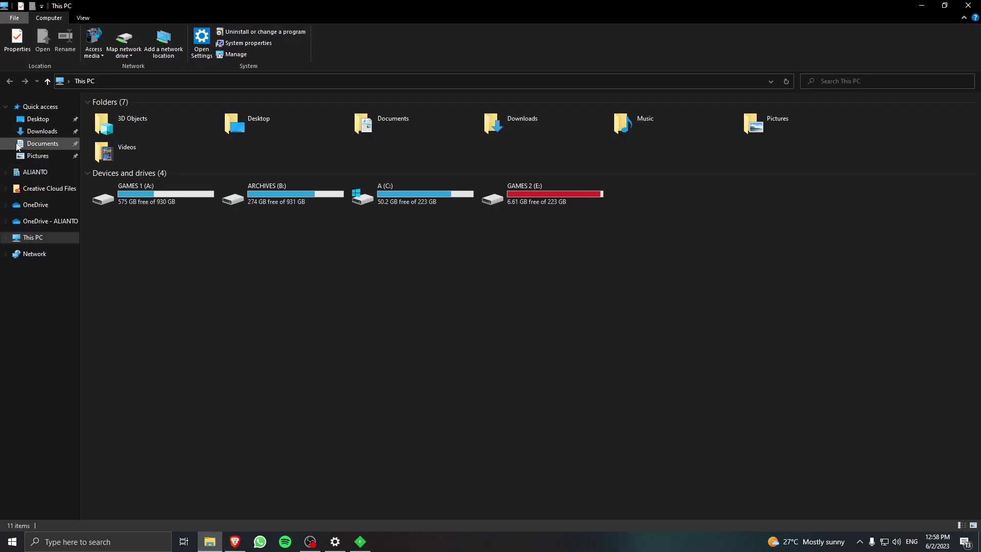
Extract the downloaded neopets zip in Downloads into its own folder and open it.
{"action": "left_click", "coordinate": [36, 132]}
{"action": "right_click", "coordinate": [169, 181]}
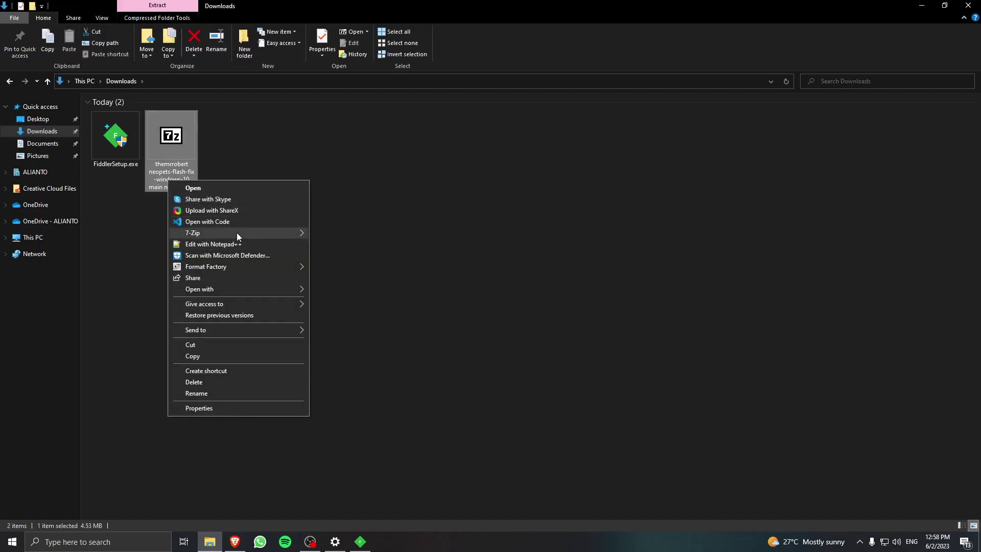
{"action": "mouse_move", "coordinate": [235, 233]}
{"action": "left_click", "coordinate": [378, 278]}
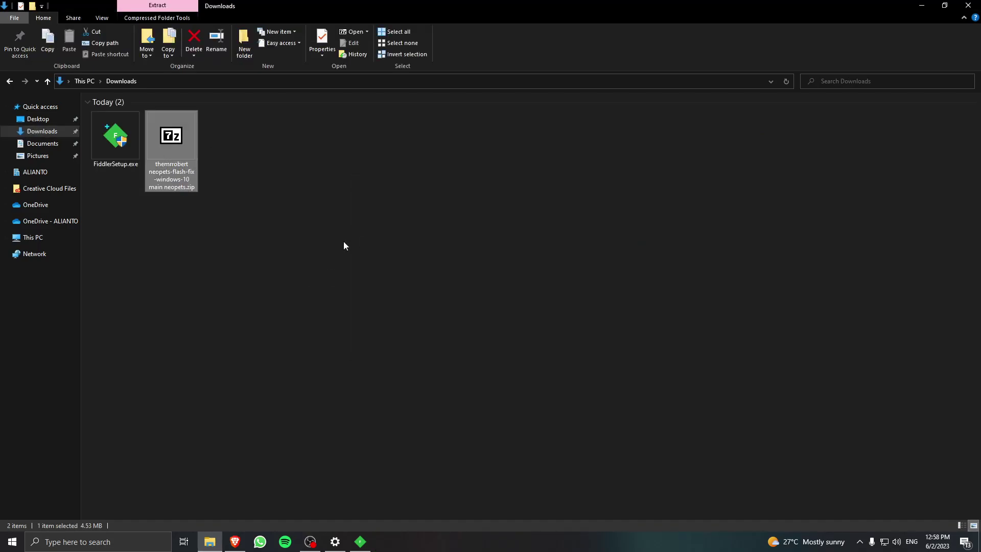
{"action": "double_click", "coordinate": [225, 149]}
Inspect the four items in the extracted neopets folder: games, halloween and two XML files.
{"action": "left_click_drag", "start_coordinate": [164, 233], "coordinate": [151, 123]}
{"action": "left_click", "coordinate": [193, 284]}
{"action": "left_click_drag", "start_coordinate": [148, 217], "coordinate": [152, 121]}
{"action": "left_click", "coordinate": [198, 189]}
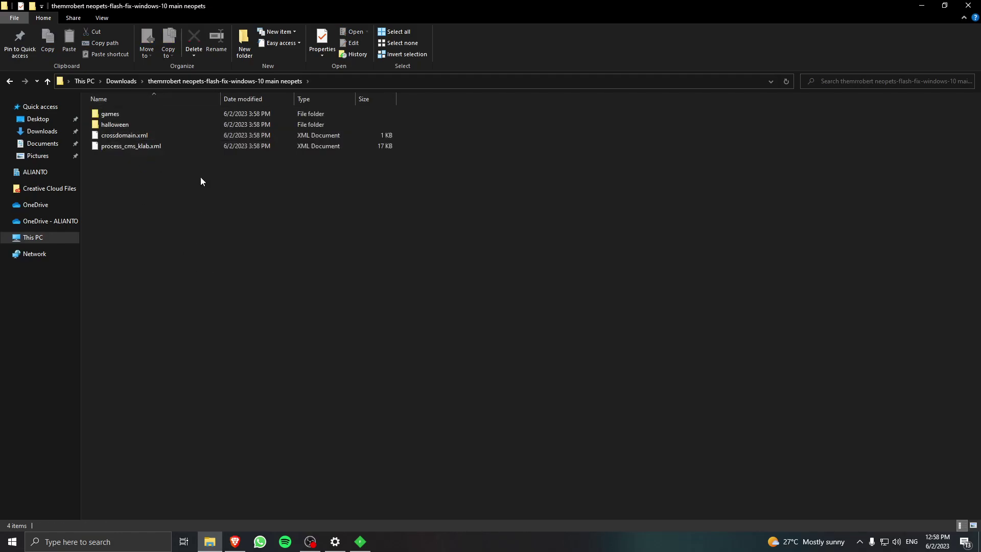
{"action": "left_click_drag", "start_coordinate": [196, 167], "coordinate": [204, 107]}
{"action": "left_click", "coordinate": [179, 177]}
{"action": "left_click_drag", "start_coordinate": [137, 172], "coordinate": [148, 125]}
{"action": "left_click", "coordinate": [145, 195]}
Browse the imperialexam and korbats_lab game folders, then return to Downloads.
{"action": "double_click", "coordinate": [164, 112]}
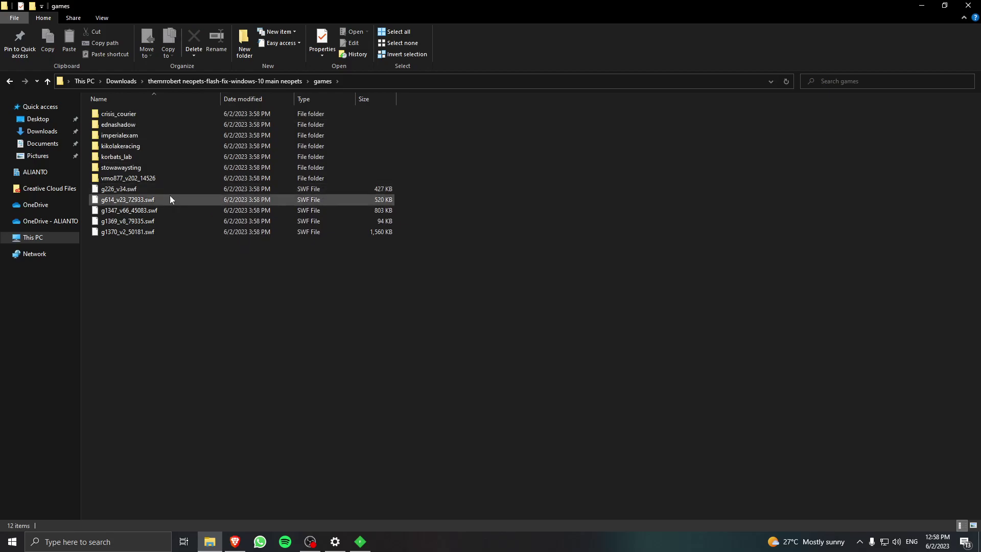
{"action": "double_click", "coordinate": [159, 136]}
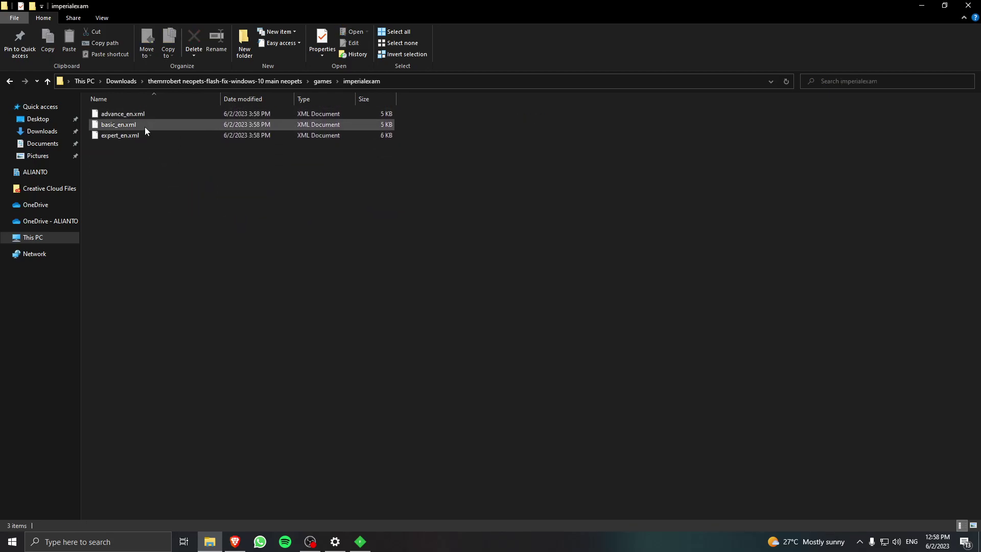
{"action": "key", "text": "alt+Left"}
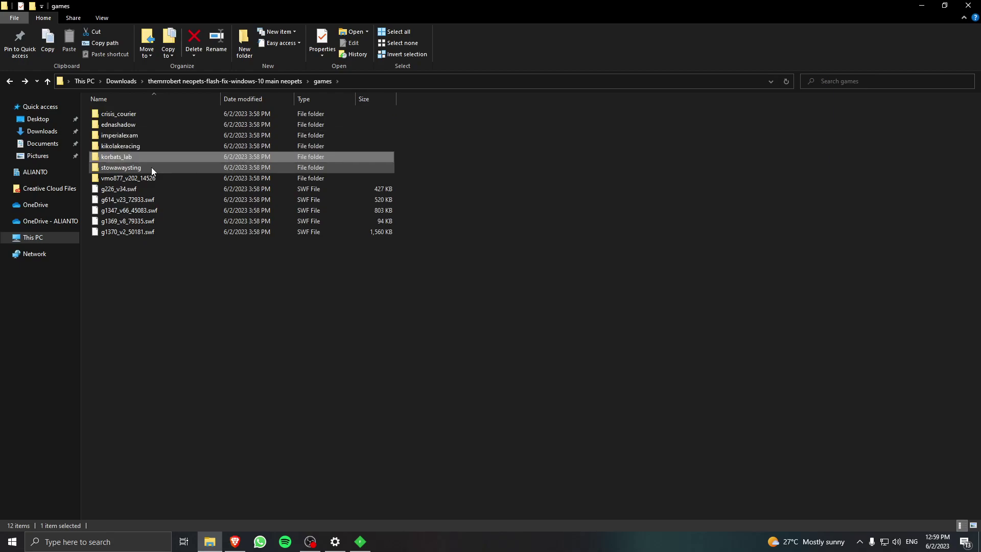
{"action": "double_click", "coordinate": [151, 167]}
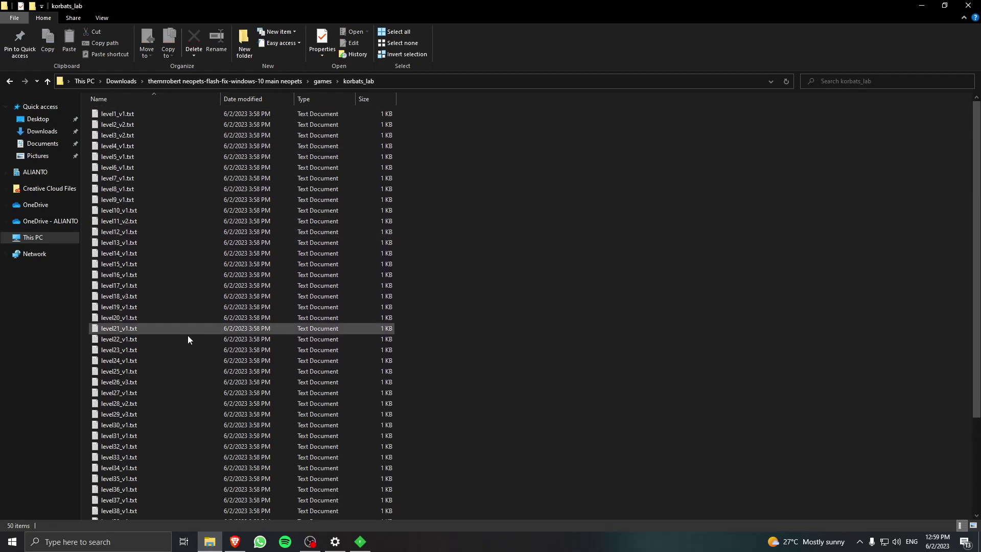
{"action": "key", "text": "alt+Left"}
{"action": "left_click", "coordinate": [426, 253]}
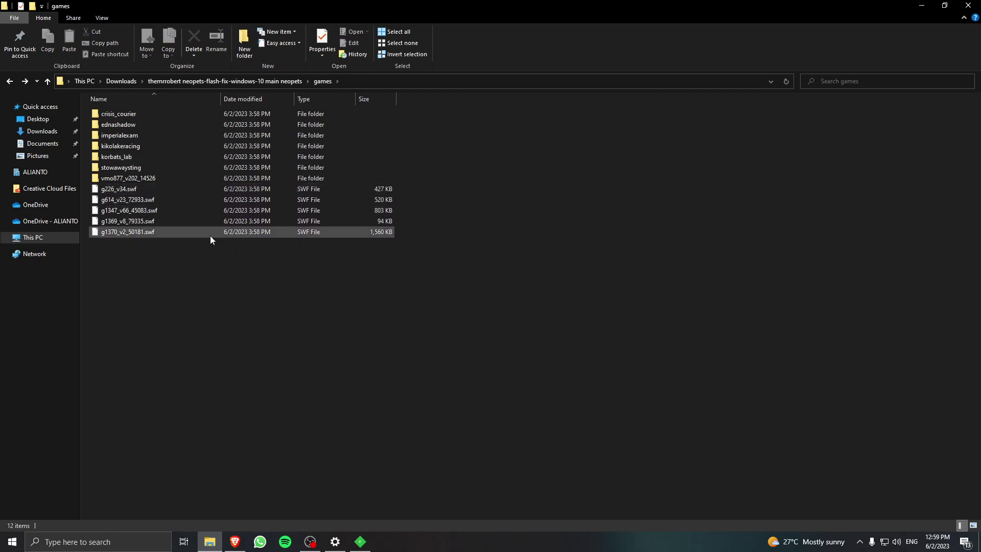
{"action": "key", "text": "alt+Left"}
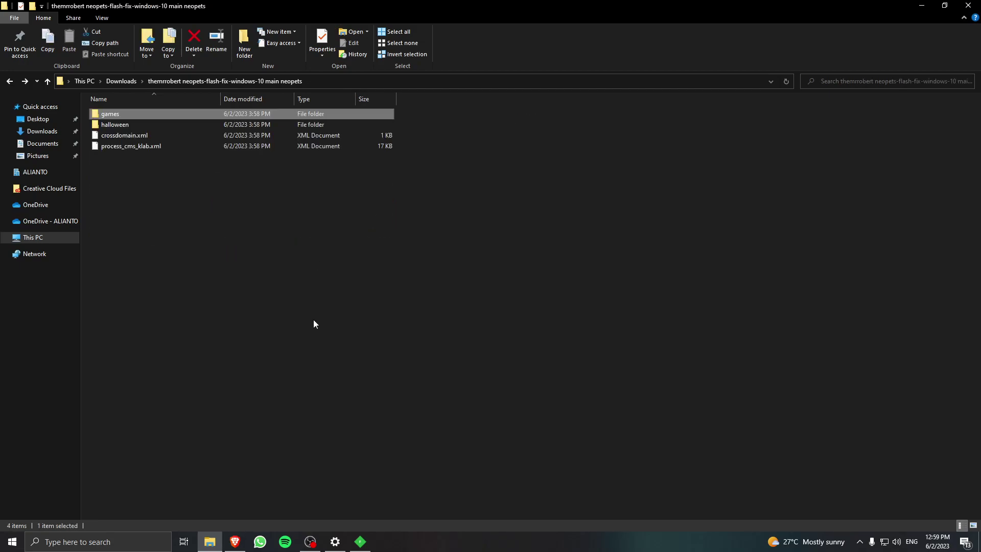
{"action": "key", "text": "alt+Left"}
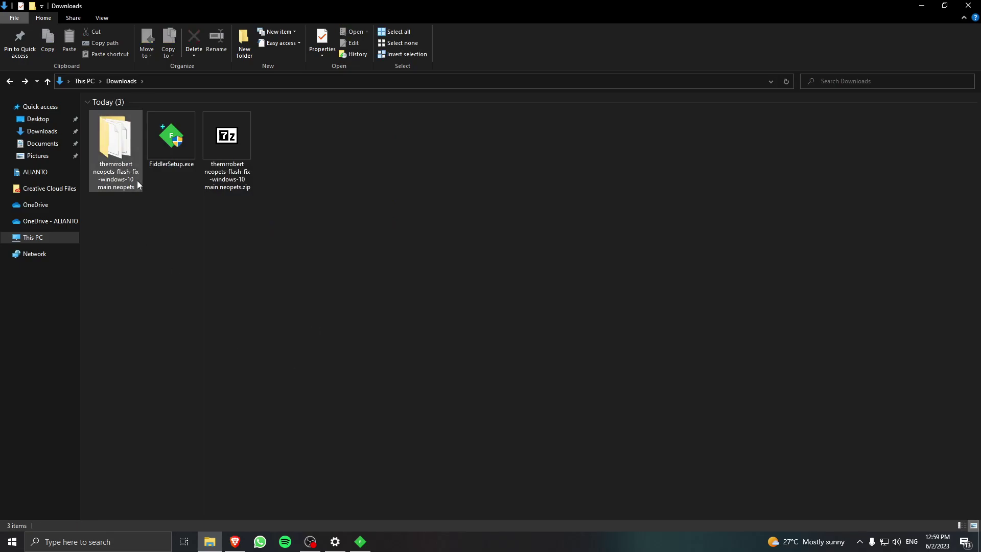
Reopen the extracted neopets folder and compare it with the GitHub setup instructions.
{"action": "double_click", "coordinate": [133, 185]}
{"action": "key", "text": "alt+Tab"}
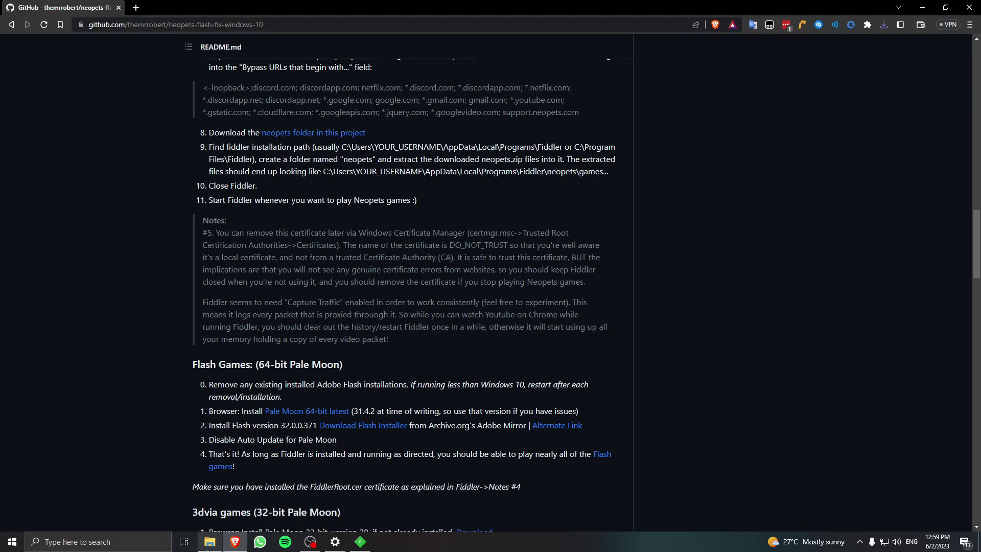
{"action": "left_click", "coordinate": [210, 542]}
{"action": "left_click_drag", "start_coordinate": [269, 252], "coordinate": [211, 108]}
{"action": "left_click", "coordinate": [149, 245]}
Navigate through This PC and C: to the user's profile folder under Users.
{"action": "left_click", "coordinate": [56, 243]}
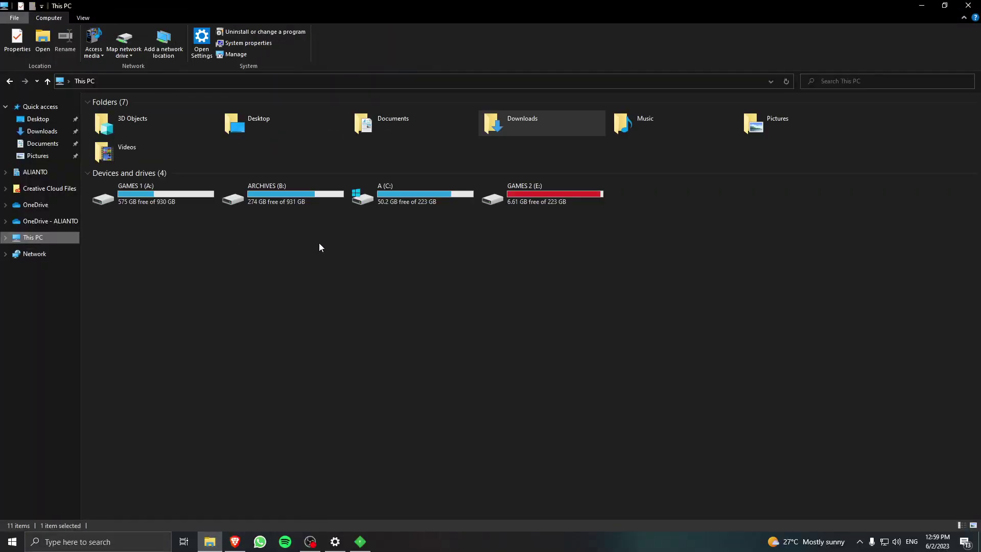
{"action": "double_click", "coordinate": [362, 199]}
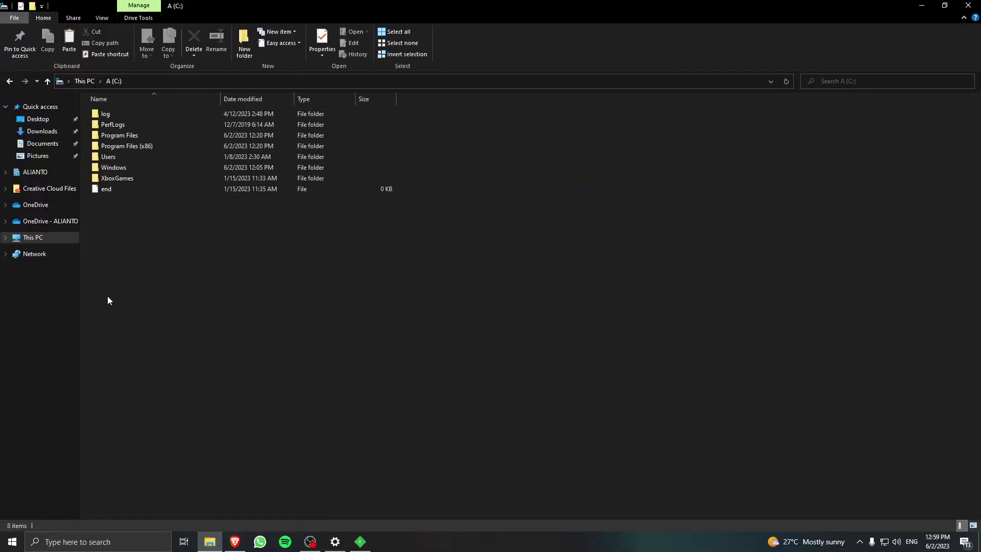
{"action": "double_click", "coordinate": [130, 157]}
{"action": "left_click", "coordinate": [142, 115]}
{"action": "double_click", "coordinate": [142, 114]}
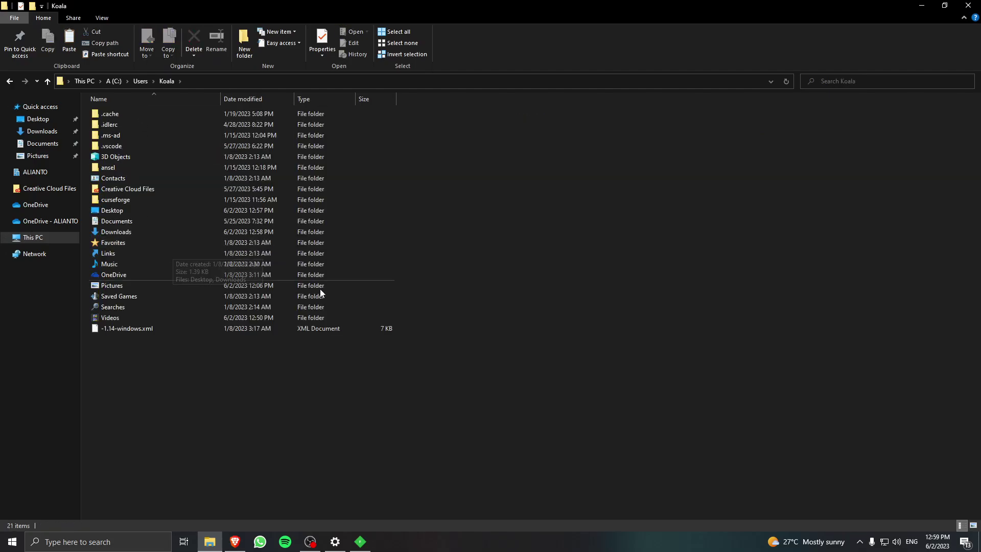
Enter %AppData% to view the Roaming folder, then return to the profile folder.
{"action": "key", "text": "alt+Tab"}
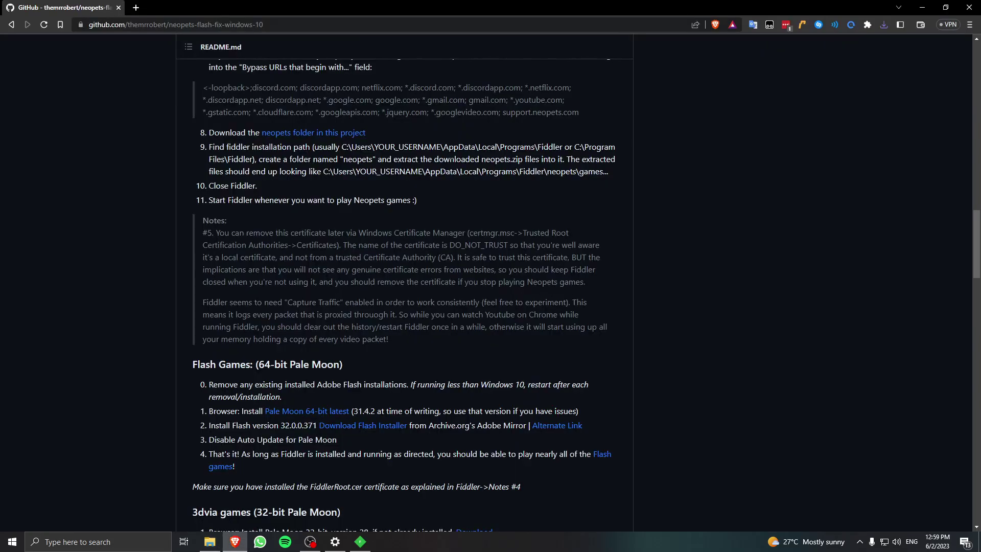
{"action": "left_click_drag", "start_coordinate": [443, 147], "coordinate": [471, 147]}
{"action": "key", "text": "alt+Tab"}
{"action": "left_click", "coordinate": [518, 84]}
{"action": "type", "text": "%AppData%"}
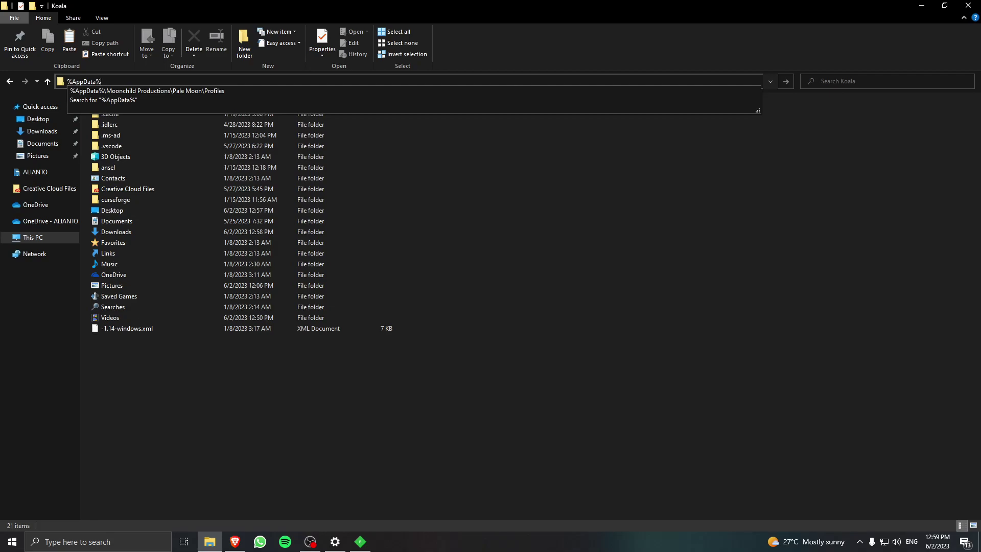
{"action": "key", "text": "Return"}
{"action": "scroll", "coordinate": [442, 361], "scroll_direction": "down", "scroll_amount": 1}
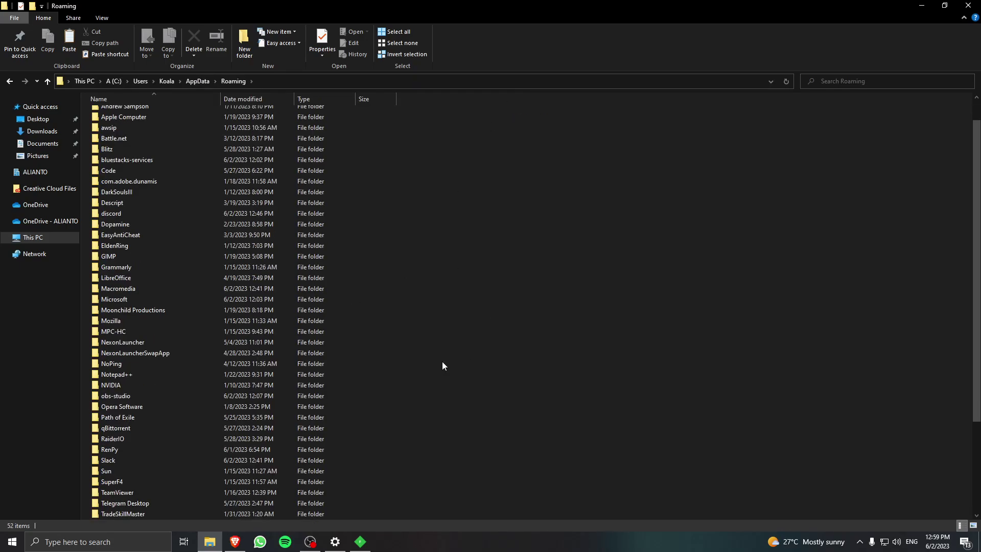
{"action": "key", "text": "alt+Left"}
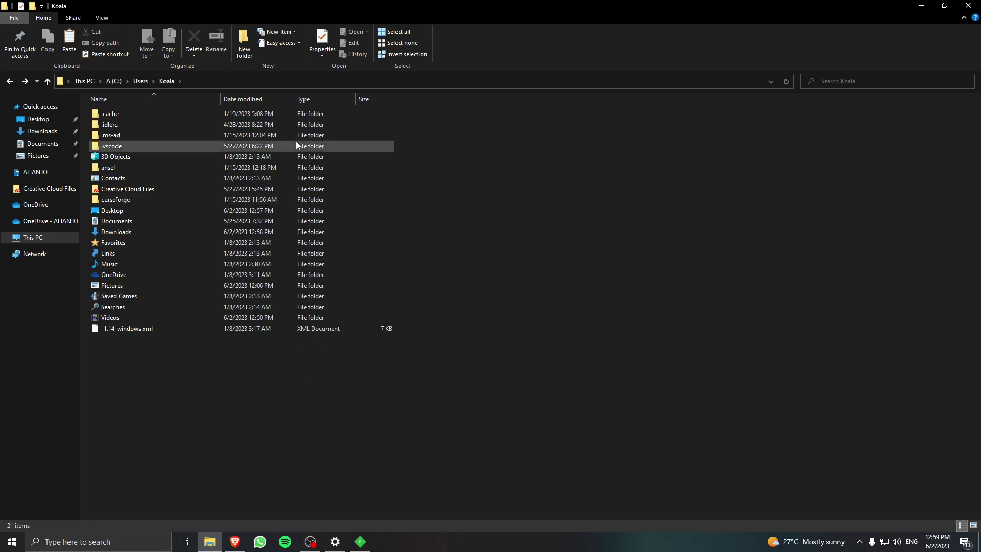
Show hidden items and navigate to AppData\Local\Programs\Fiddler.
{"action": "left_click", "coordinate": [111, 15]}
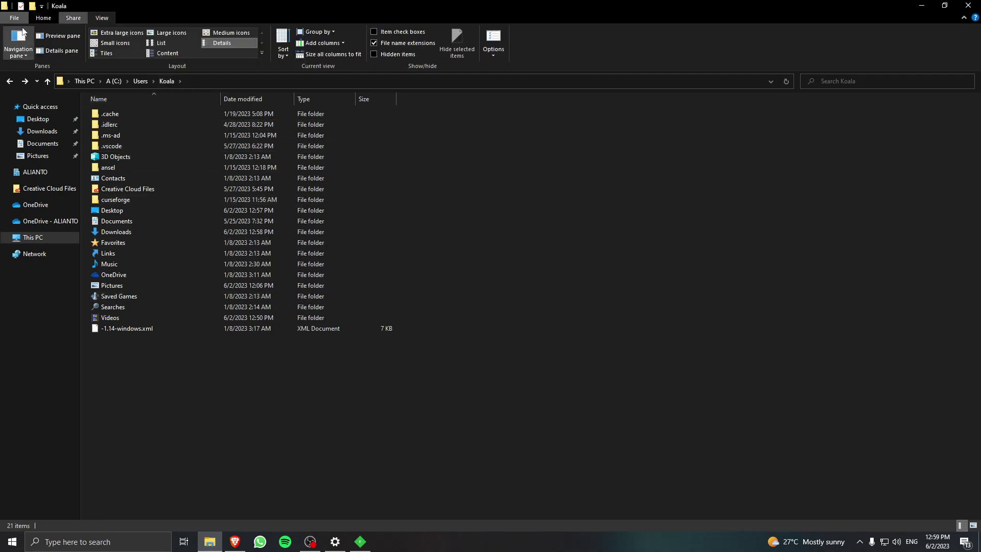
{"action": "left_click", "coordinate": [387, 56]}
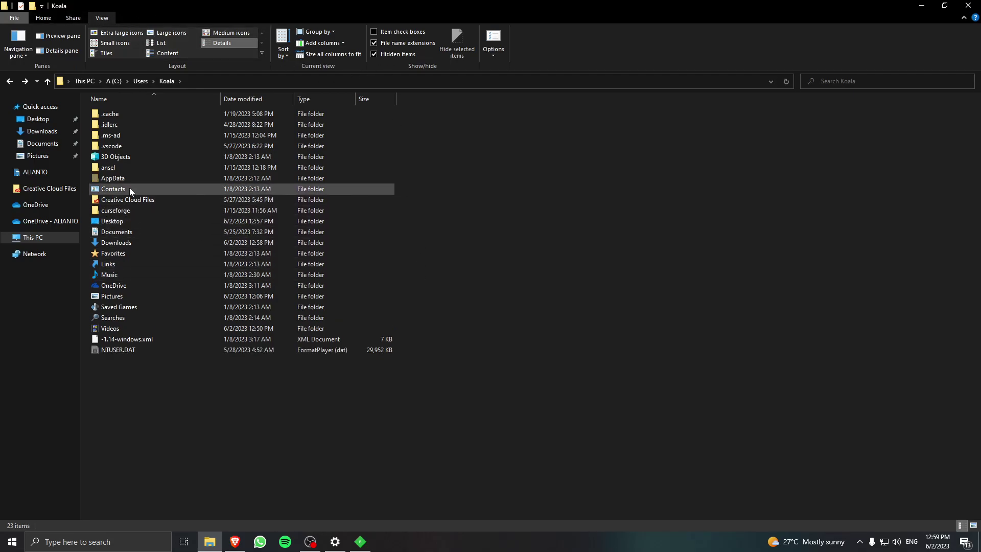
{"action": "double_click", "coordinate": [132, 179]}
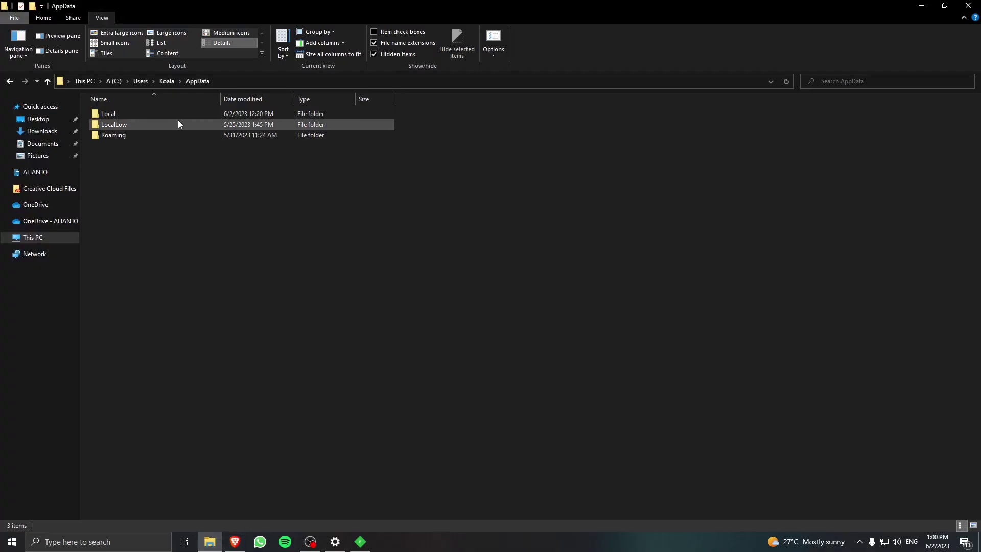
{"action": "double_click", "coordinate": [177, 114]}
{"action": "scroll", "coordinate": [219, 381], "scroll_direction": "down", "scroll_amount": 10}
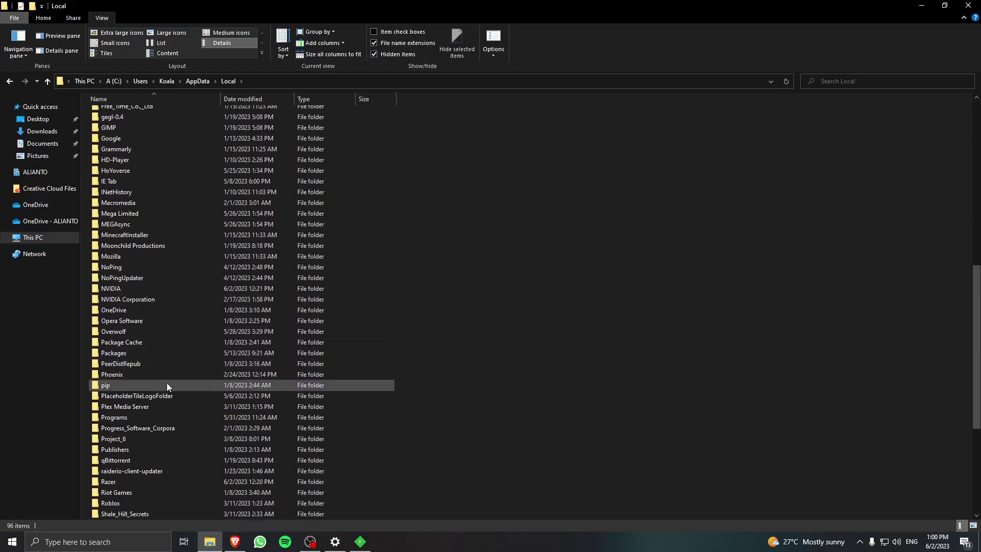
{"action": "scroll", "coordinate": [194, 341], "scroll_direction": "down", "scroll_amount": 2}
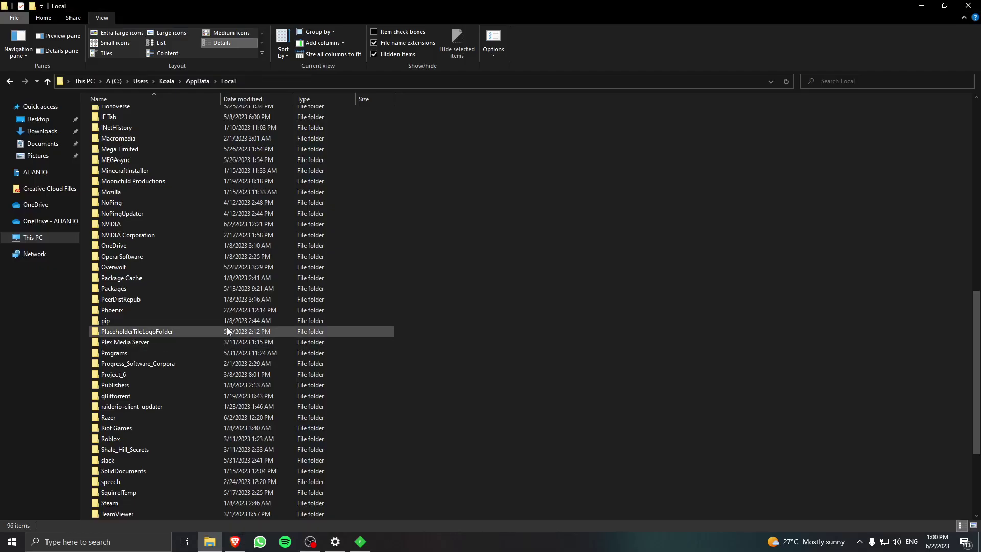
{"action": "left_click", "coordinate": [185, 353]}
{"action": "double_click", "coordinate": [185, 353]}
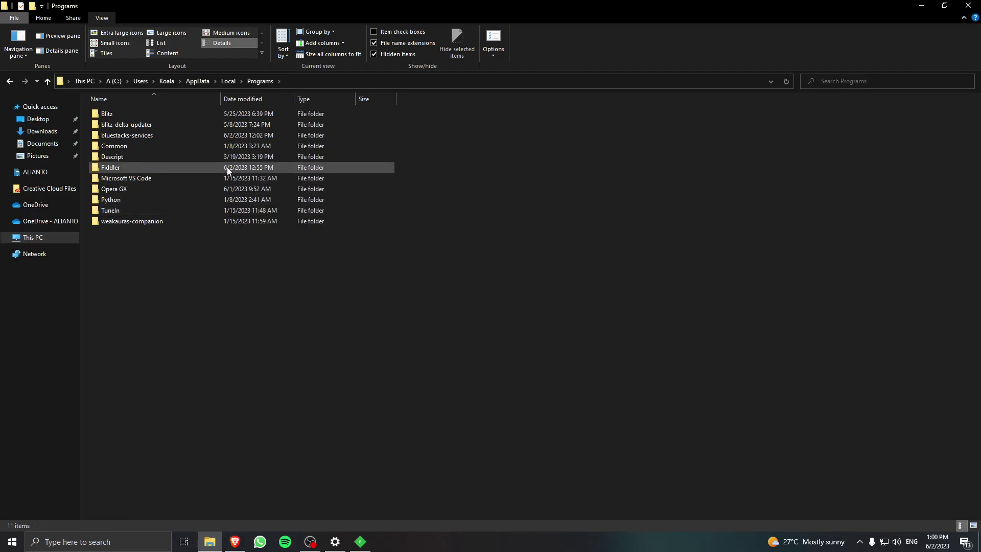
{"action": "double_click", "coordinate": [180, 168]}
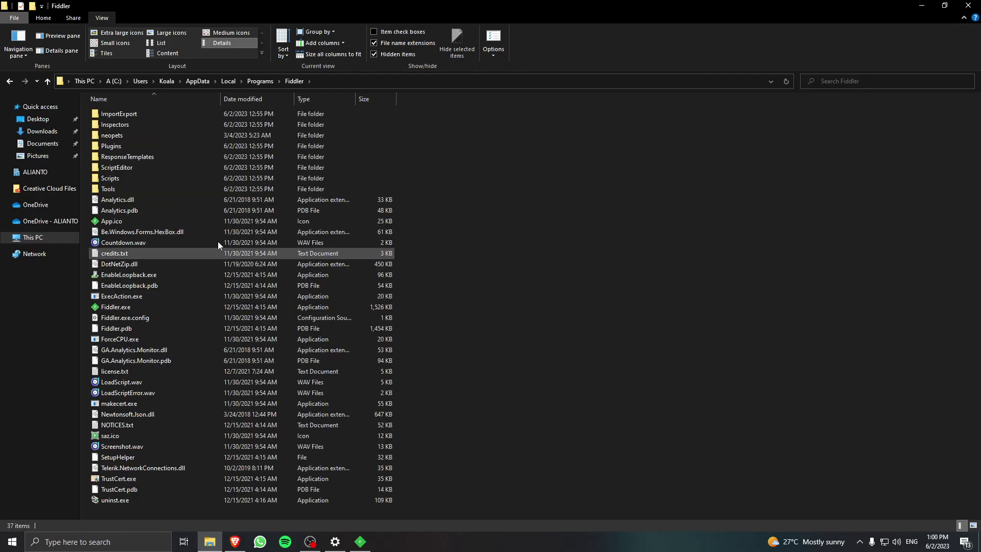
Delete the old neopets folder from Fiddler's installation folder.
{"action": "left_click", "coordinate": [167, 134]}
{"action": "key", "text": "Delete"}
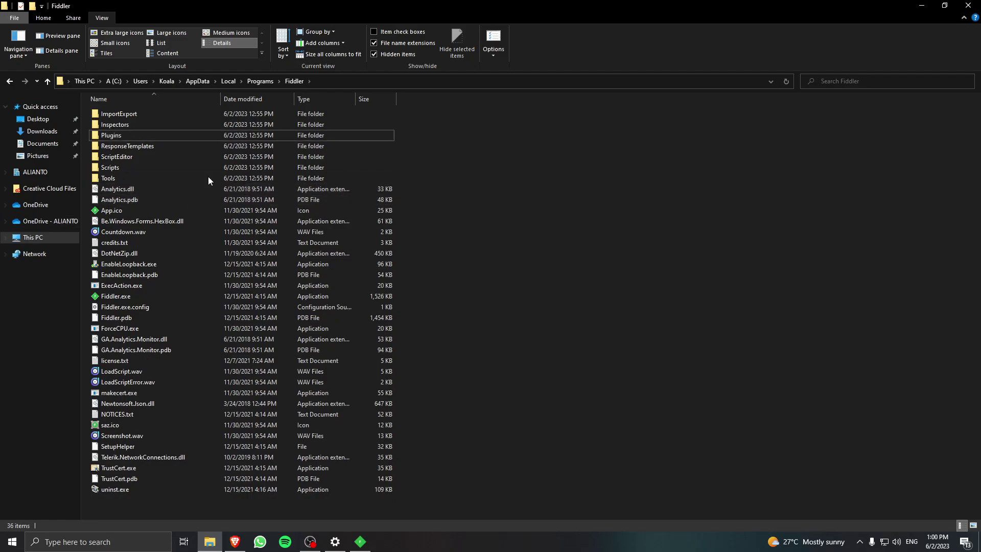
{"action": "key", "text": "alt+Tab"}
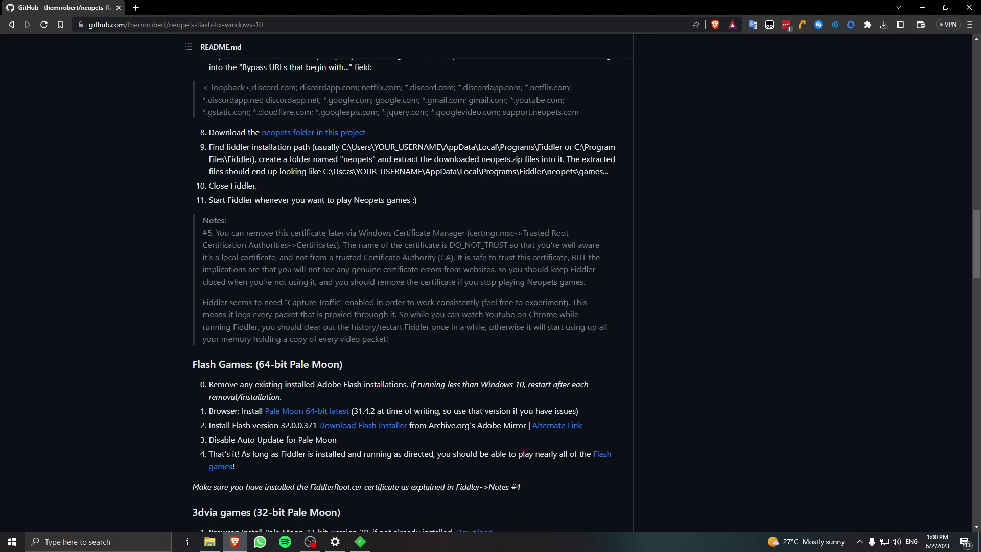
{"action": "key", "text": "alt+Tab"}
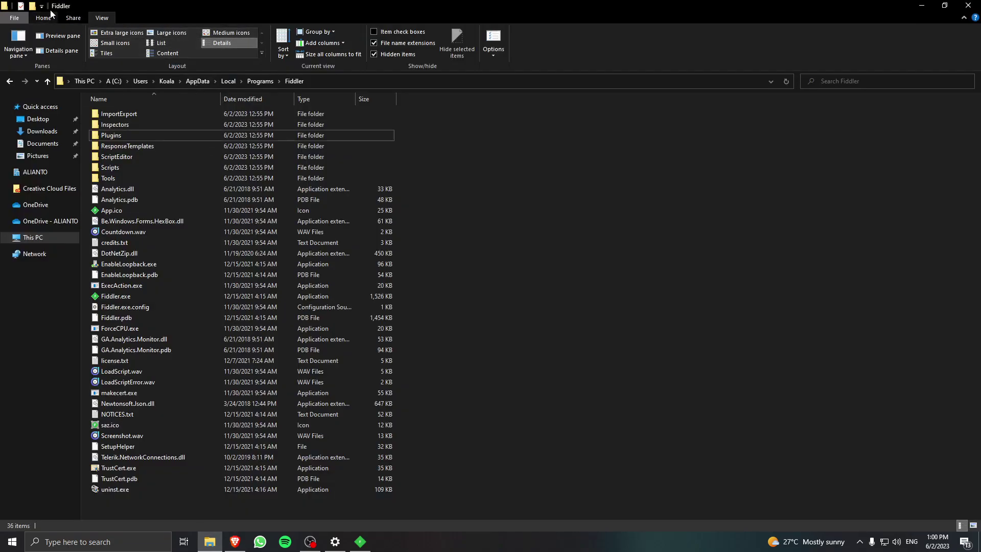
{"action": "left_click", "coordinate": [44, 17]}
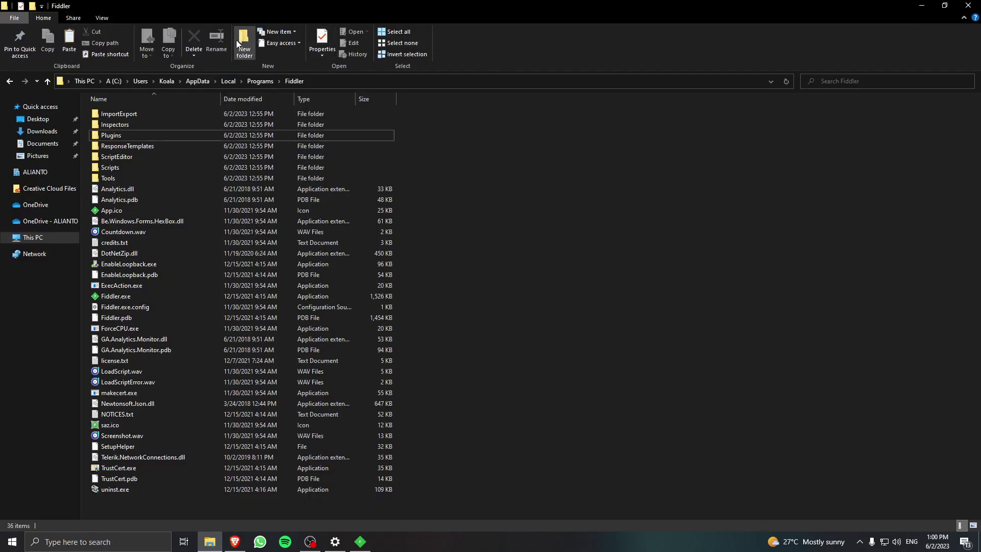
Create a neopets folder in Fiddler's folder and paste the games, halloween and XML files into it.
{"action": "left_click", "coordinate": [236, 40]}
{"action": "type", "text": "neopets"}
{"action": "key", "text": "Return"}
{"action": "key", "text": "Return"}
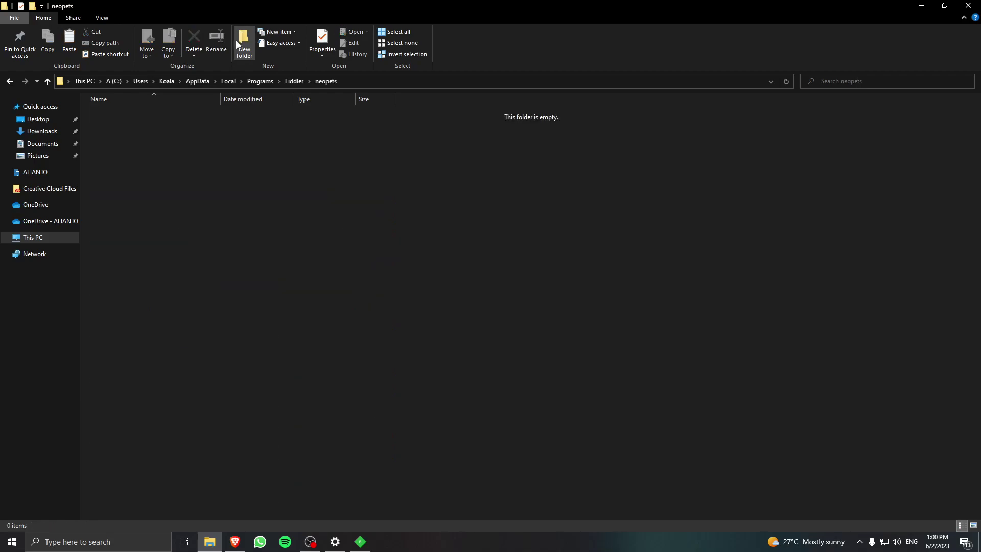
{"action": "key", "text": "ctrl+v"}
{"action": "left_click", "coordinate": [206, 234]}
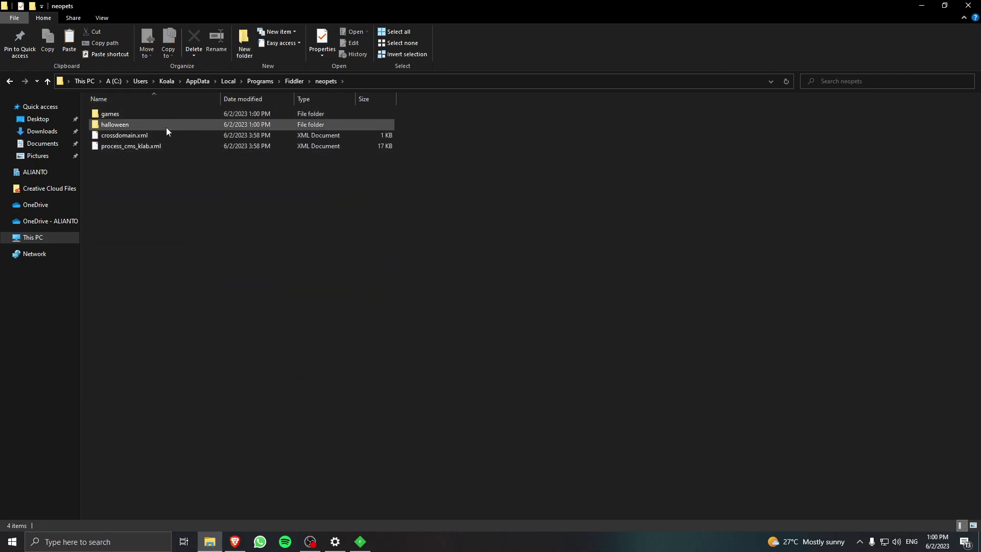
{"action": "key", "text": "BackSpace"}
Close the running Fiddler window.
{"action": "key", "text": "alt+Tab"}
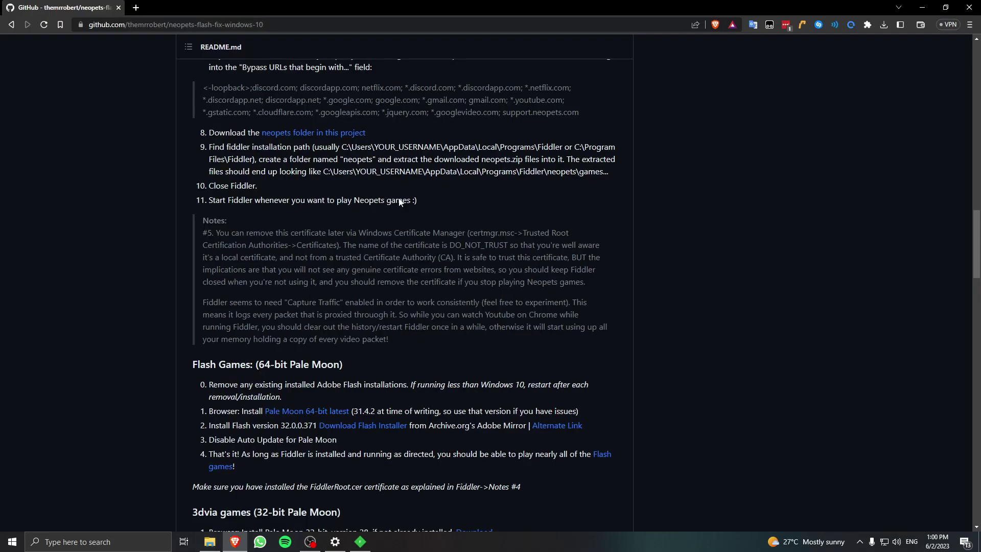
{"action": "left_click", "coordinate": [361, 541]}
{"action": "key", "text": "alt+F4"}
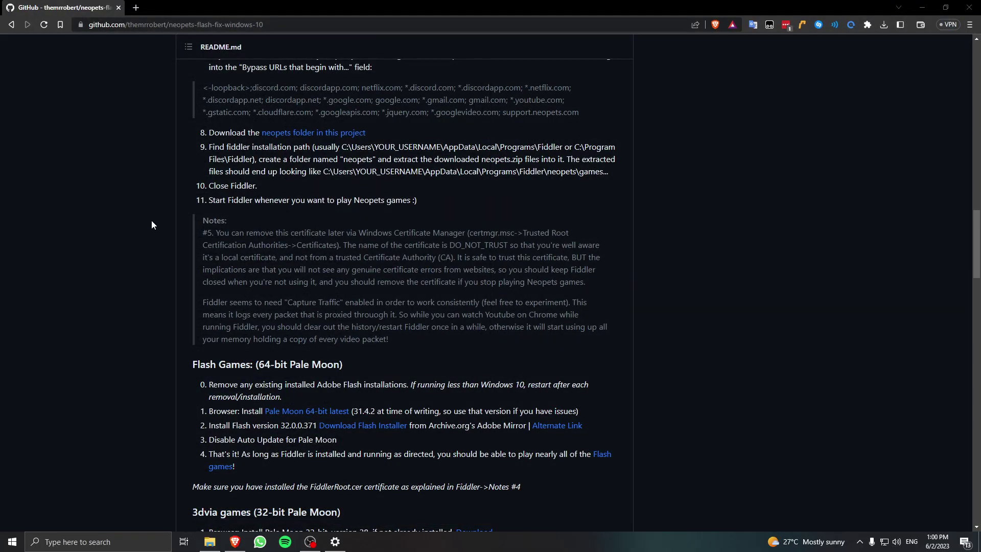
Download the Pale Moon 64-bit installer and run it from the downloads list.
{"action": "scroll", "coordinate": [151, 220], "scroll_direction": "down", "scroll_amount": 4}
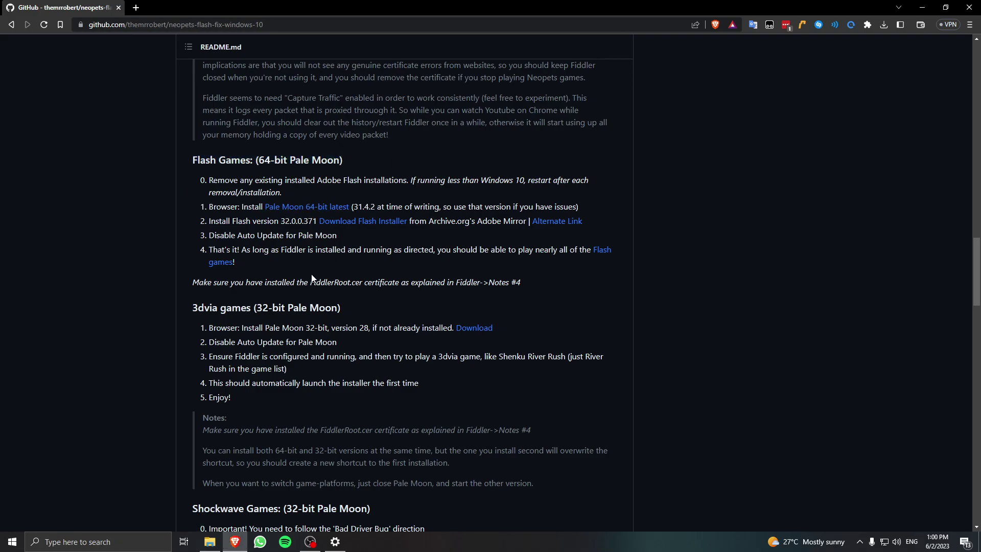
{"action": "middle_click", "coordinate": [318, 208]}
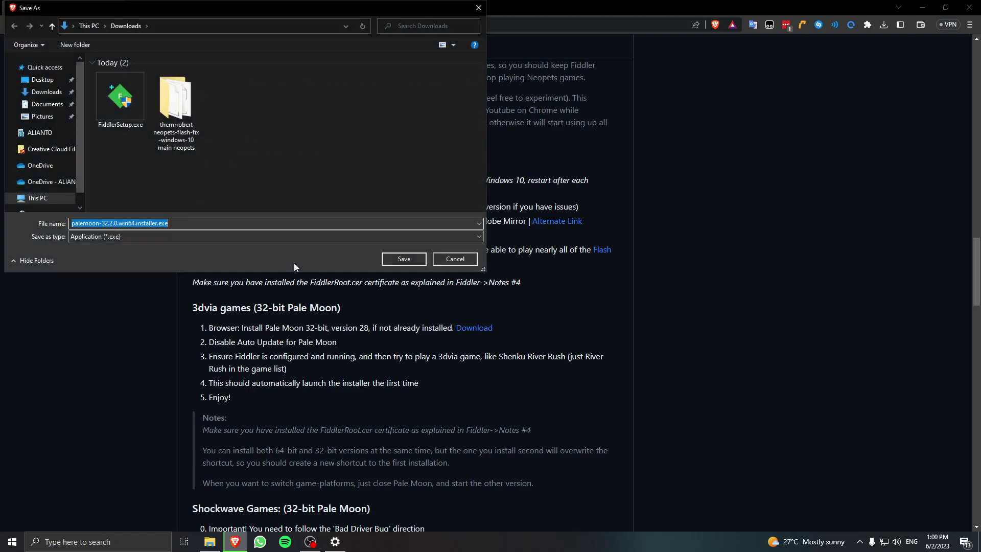
{"action": "left_click", "coordinate": [405, 260]}
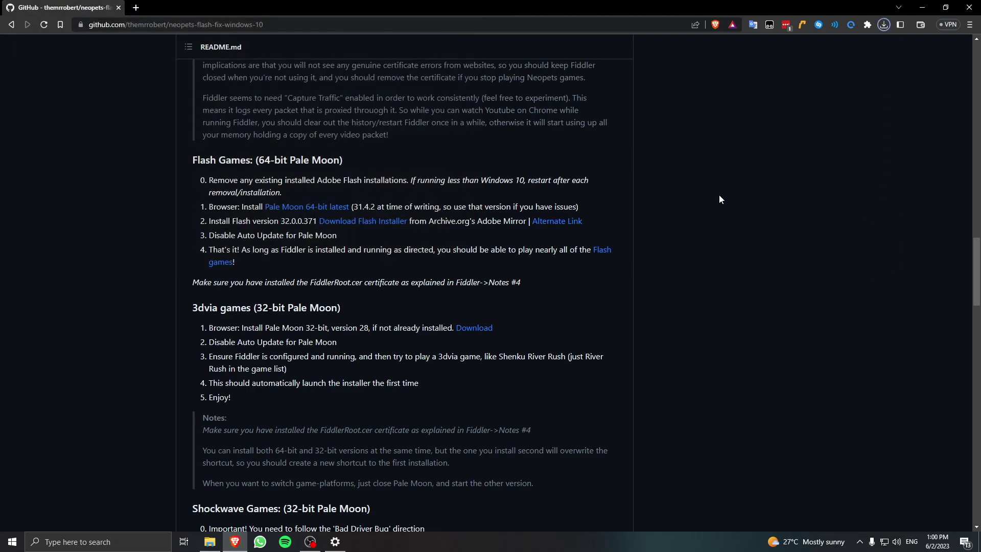
{"action": "left_click", "coordinate": [880, 28]}
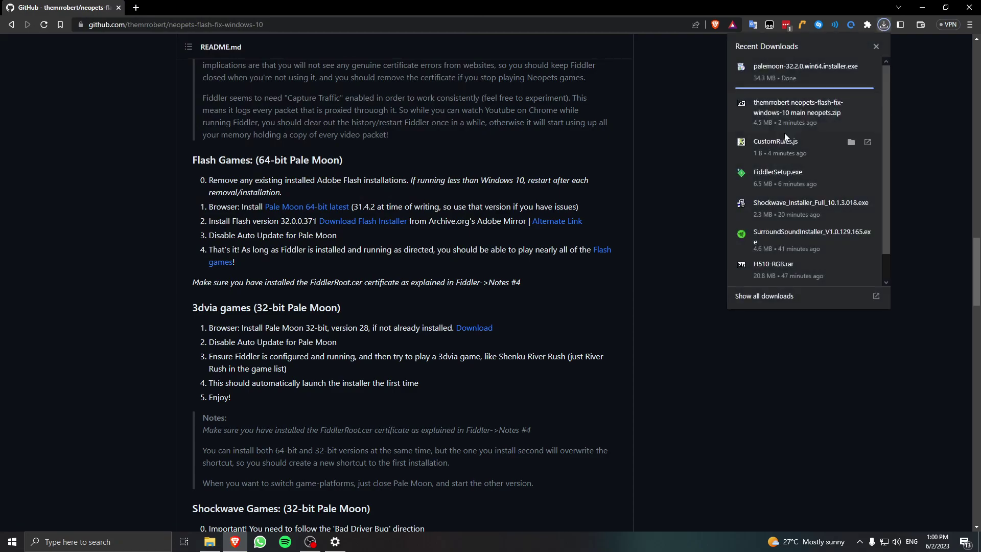
{"action": "left_click", "coordinate": [883, 24]}
{"action": "left_click", "coordinate": [811, 77]}
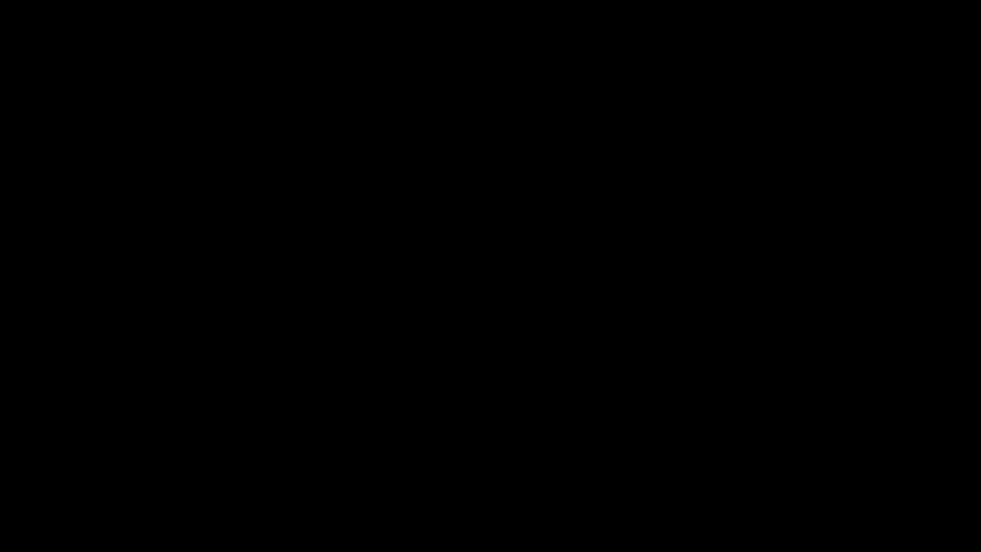
Accept the licence, keep the Standard setup type, install Pale Moon and finish.
{"action": "left_click", "coordinate": [467, 346]}
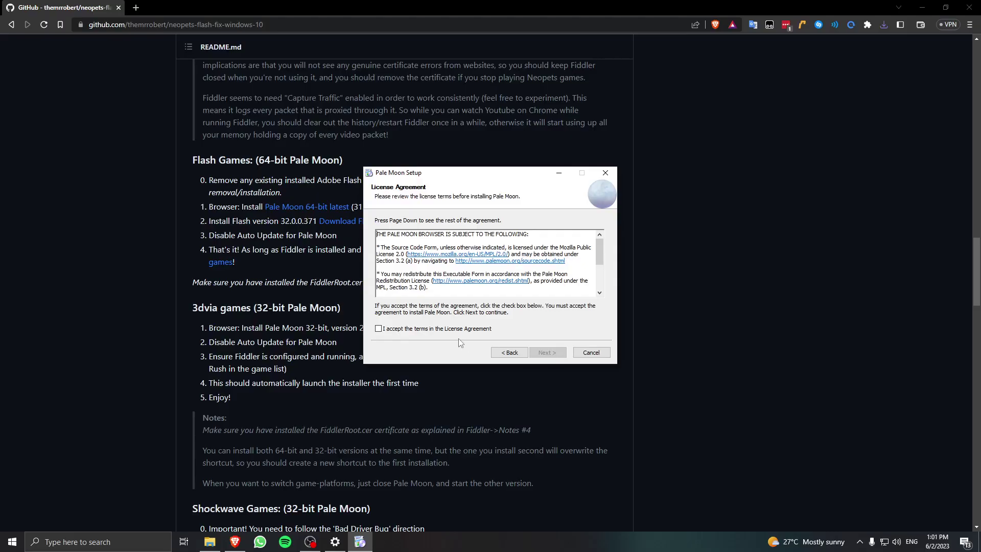
{"action": "left_click", "coordinate": [460, 330]}
{"action": "left_click", "coordinate": [547, 352]}
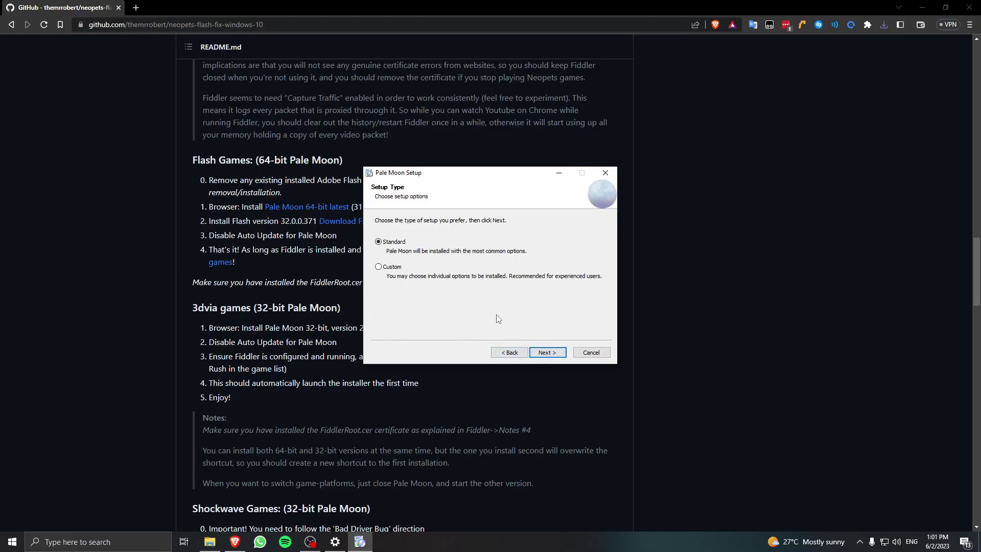
{"action": "left_click", "coordinate": [557, 352]}
{"action": "left_click", "coordinate": [548, 352]}
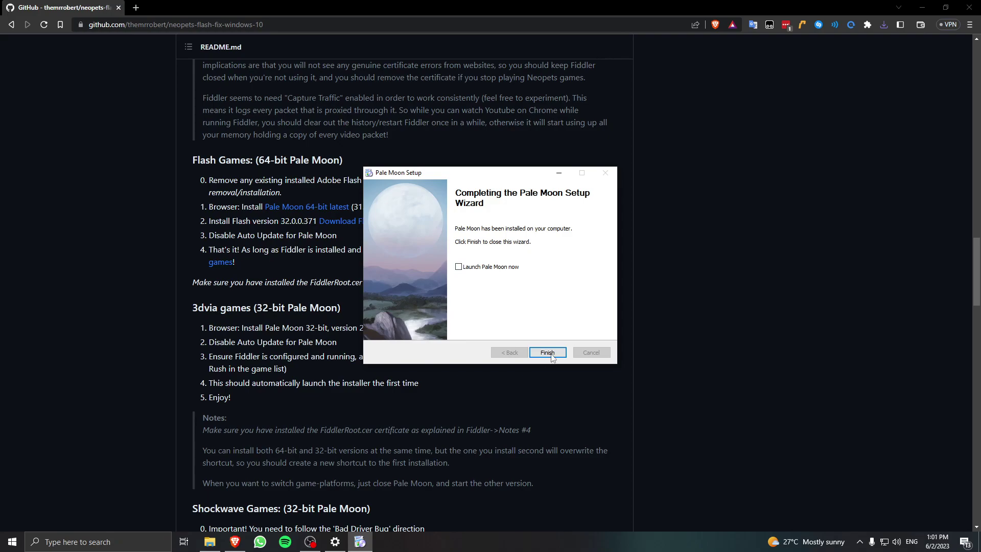
{"action": "left_click", "coordinate": [549, 355]}
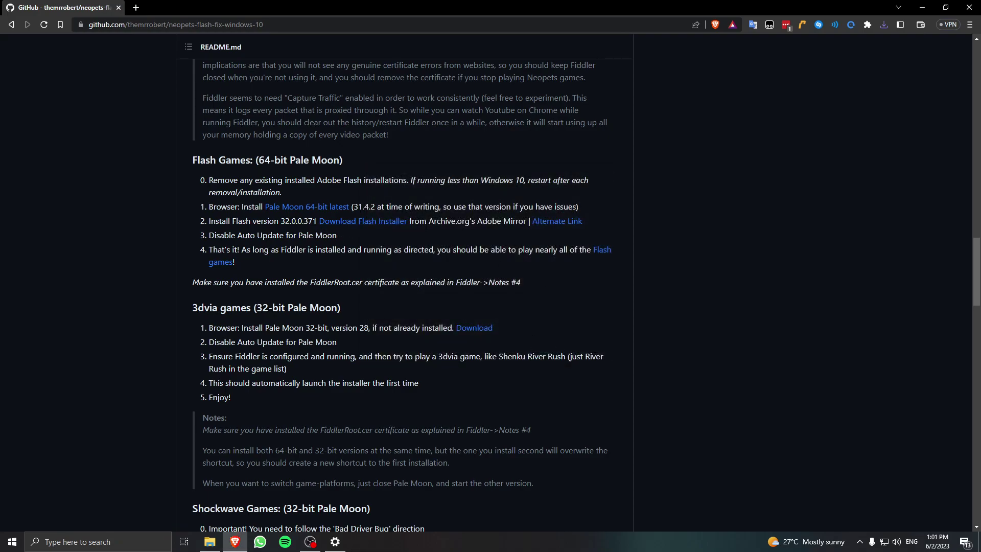
Save install_flash_player.exe from the archived Alternate Link and close the Wayback Machine tab.
{"action": "middle_click", "coordinate": [557, 221]}
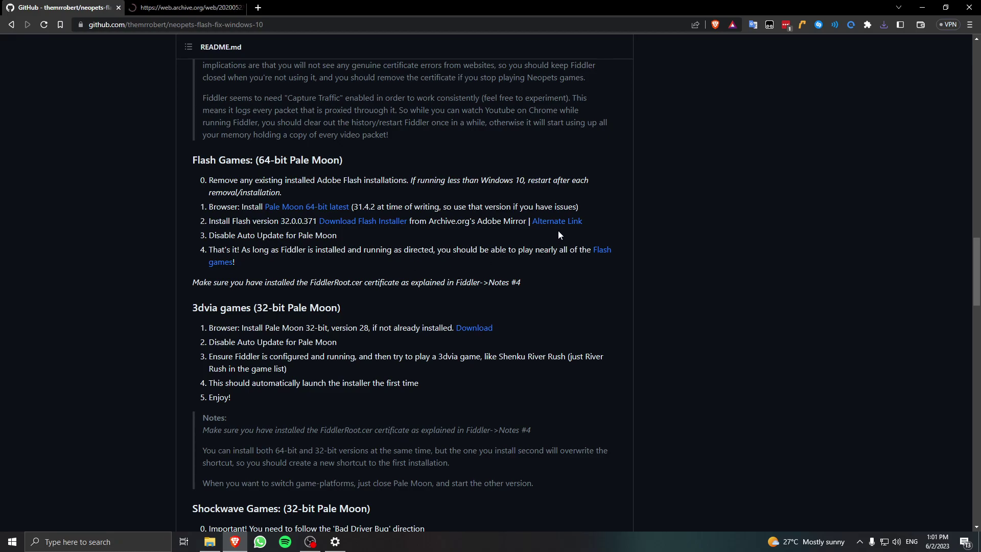
{"action": "key", "text": "ctrl+Tab"}
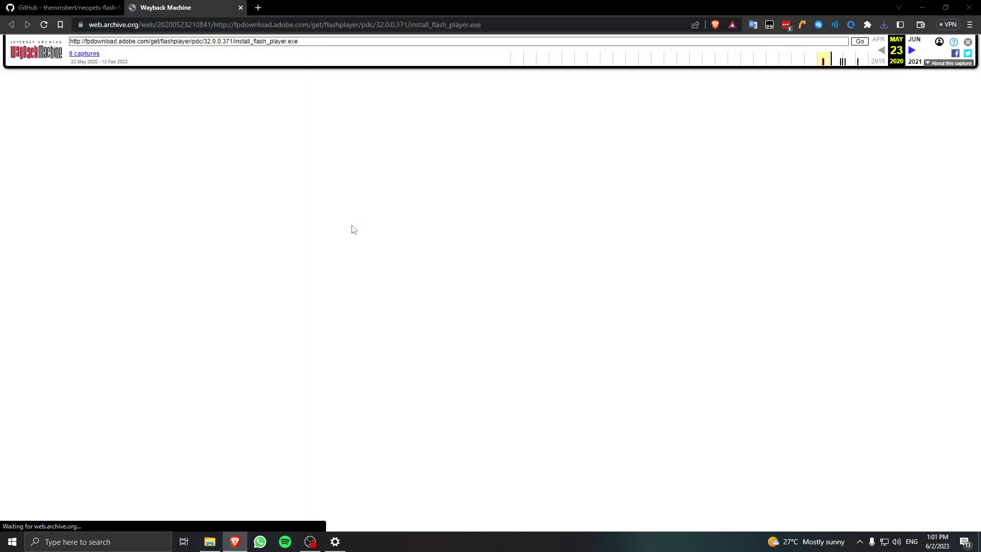
{"action": "left_click", "coordinate": [391, 260]}
{"action": "key", "text": "ctrl+Tab"}
{"action": "left_click", "coordinate": [179, 9]}
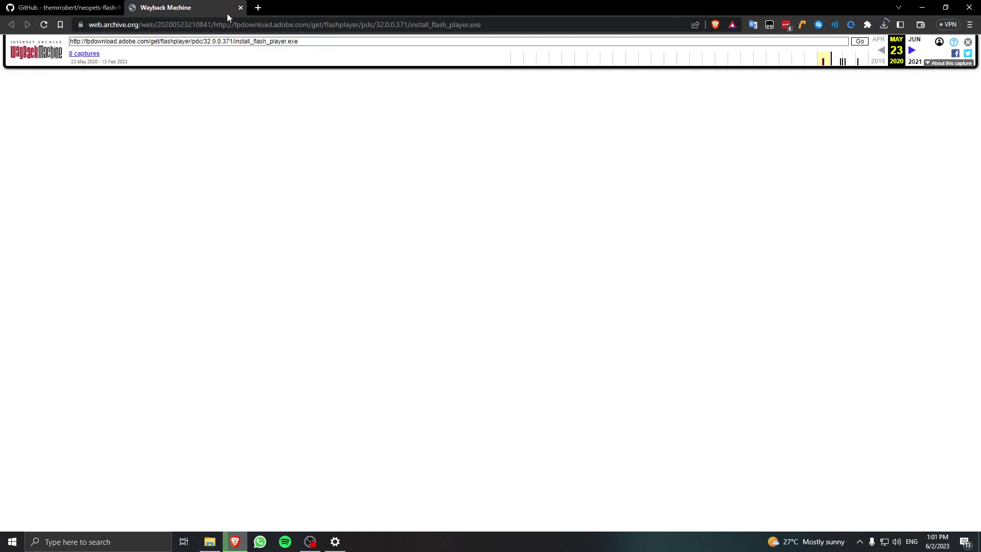
{"action": "left_click", "coordinate": [240, 8]}
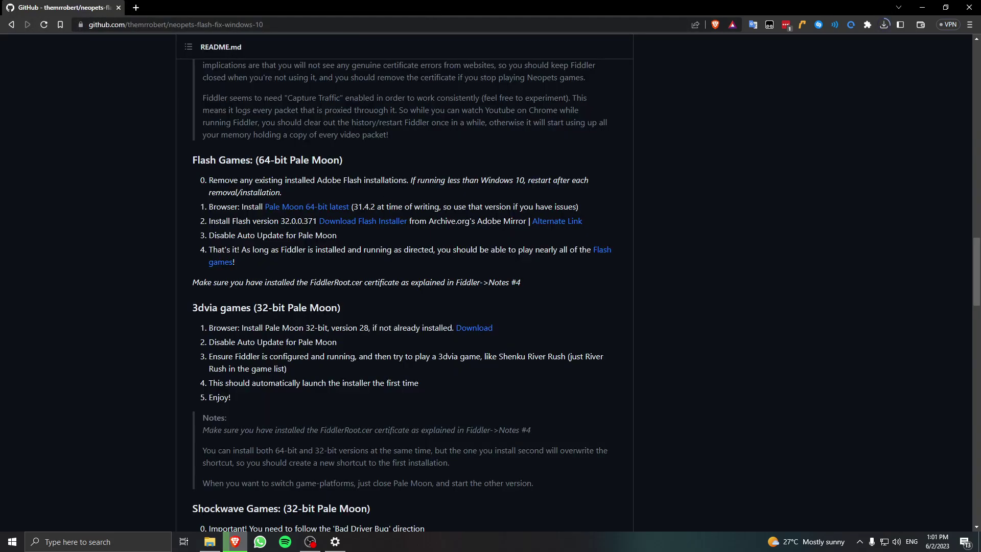
{"action": "left_click", "coordinate": [884, 24]}
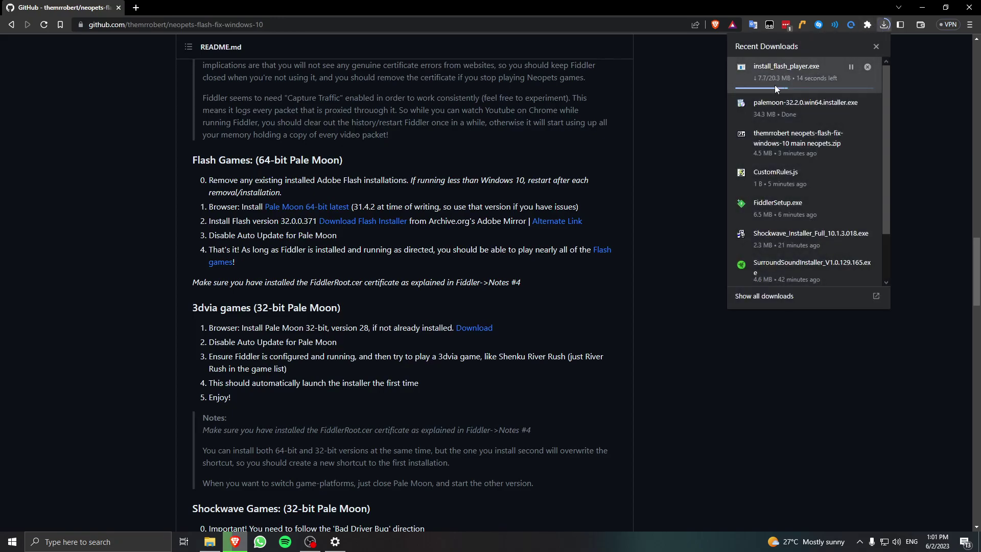
{"action": "left_click", "coordinate": [707, 150]}
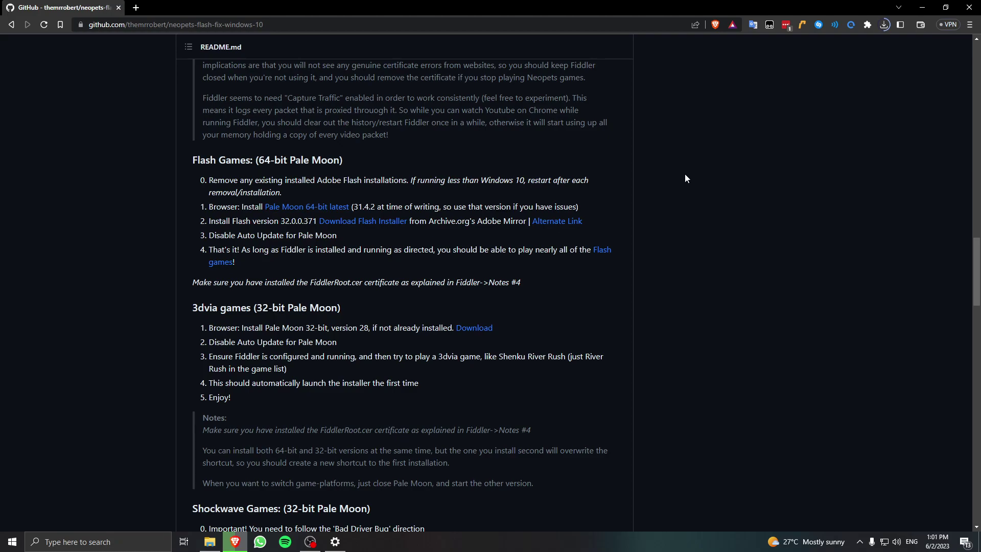
{"action": "left_click", "coordinate": [884, 24]}
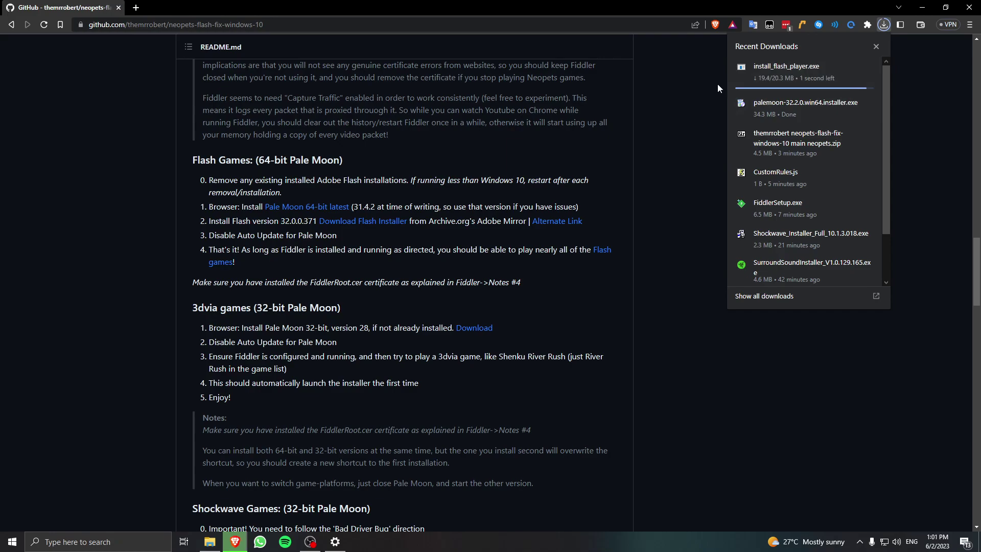
Install Flash Player 32.0 with the licence accepted and updates set to Never check.
{"action": "left_click", "coordinate": [747, 83]}
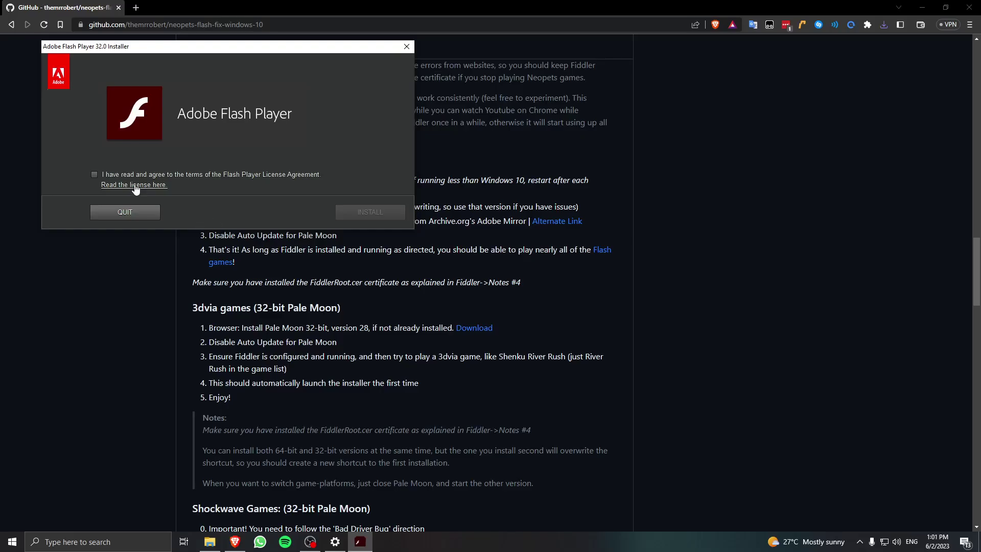
{"action": "left_click", "coordinate": [96, 174]}
{"action": "left_click", "coordinate": [354, 212]}
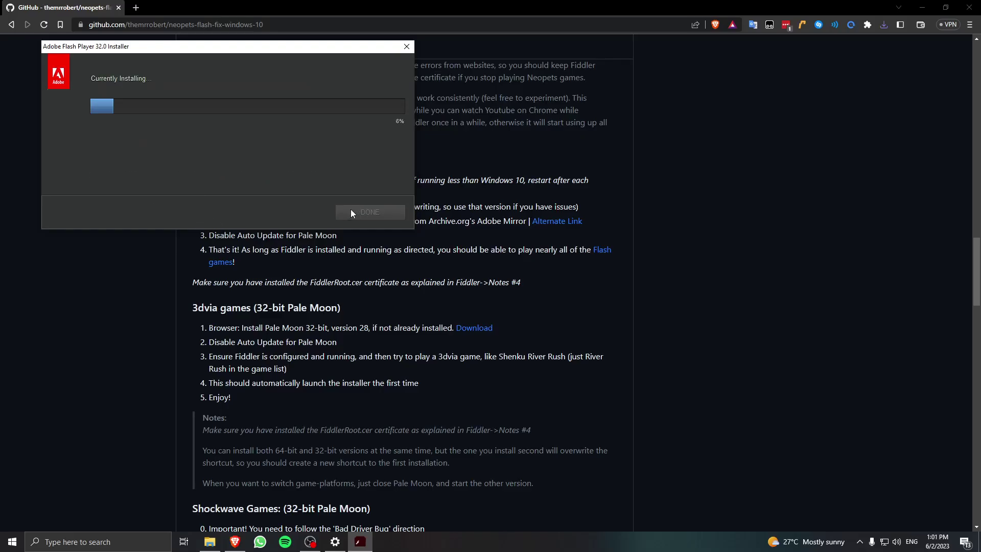
{"action": "left_click_drag", "start_coordinate": [282, 62], "coordinate": [468, 105]}
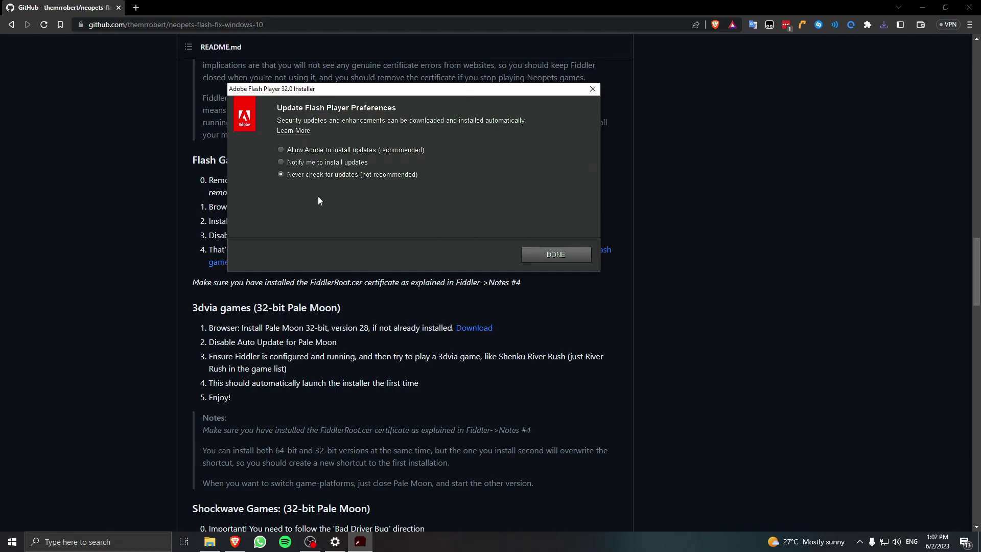
{"action": "left_click", "coordinate": [549, 254]}
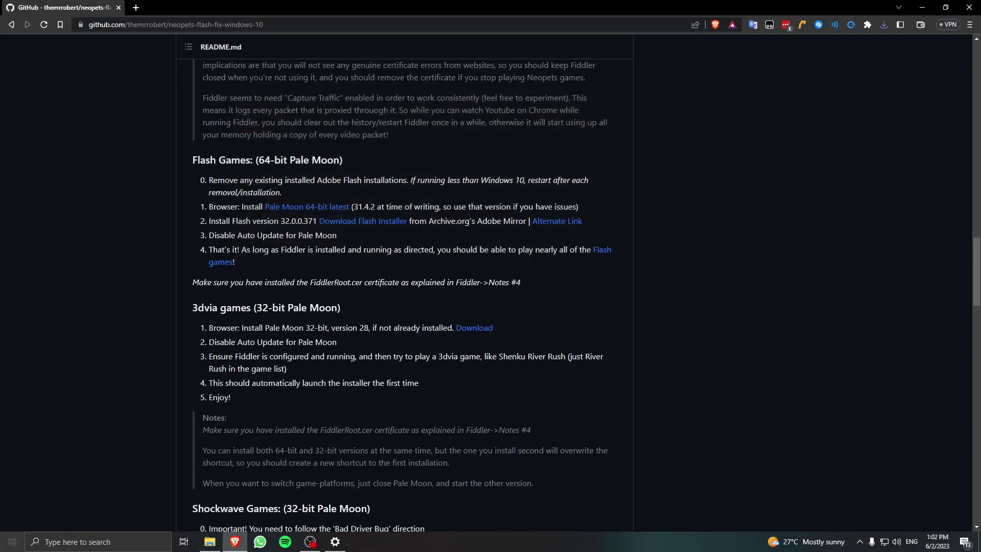
{"action": "left_click", "coordinate": [10, 543]}
Launch Pale Moon and keep its updates set to never check in Preferences.
{"action": "type", "text": "pal"}
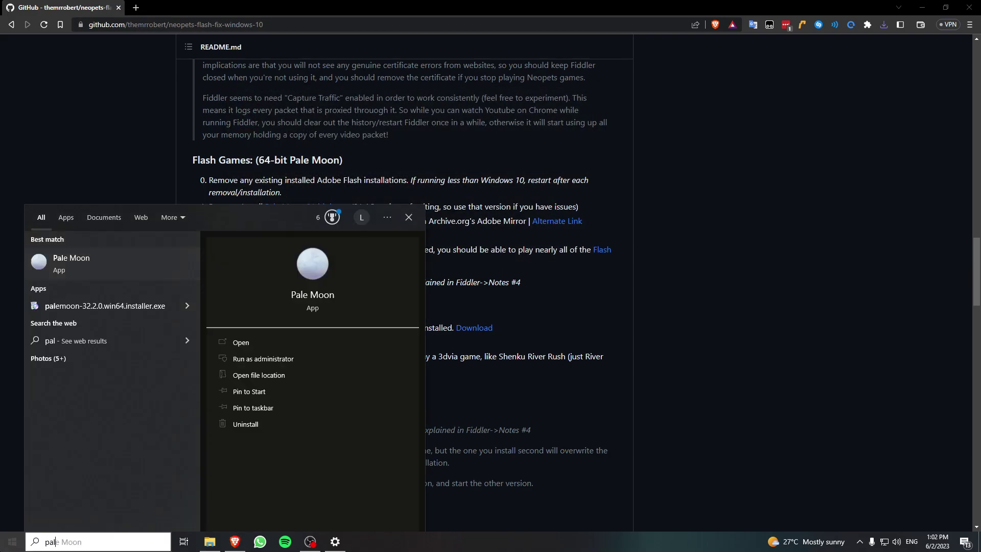
{"action": "key", "text": "Return"}
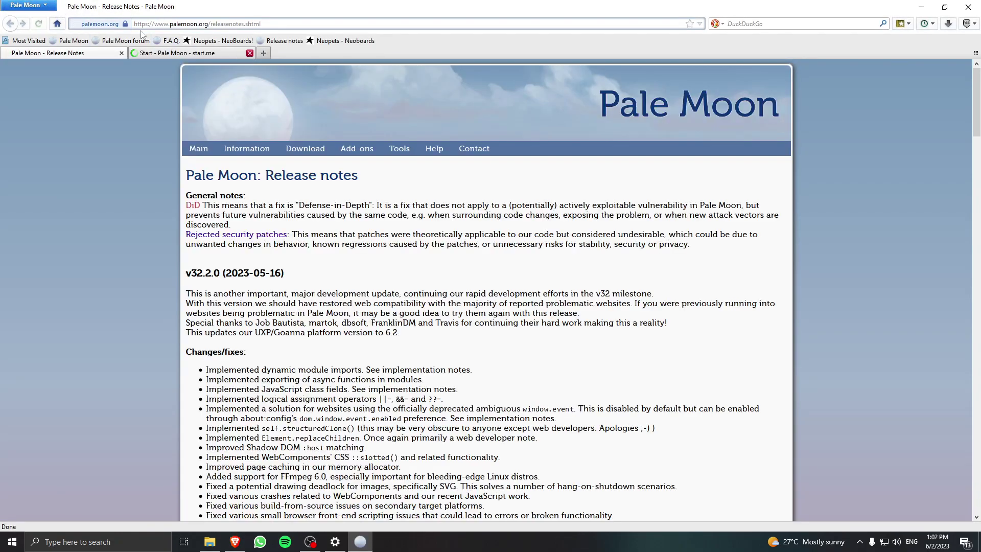
{"action": "left_click", "coordinate": [30, 5]}
{"action": "mouse_move", "coordinate": [141, 97]}
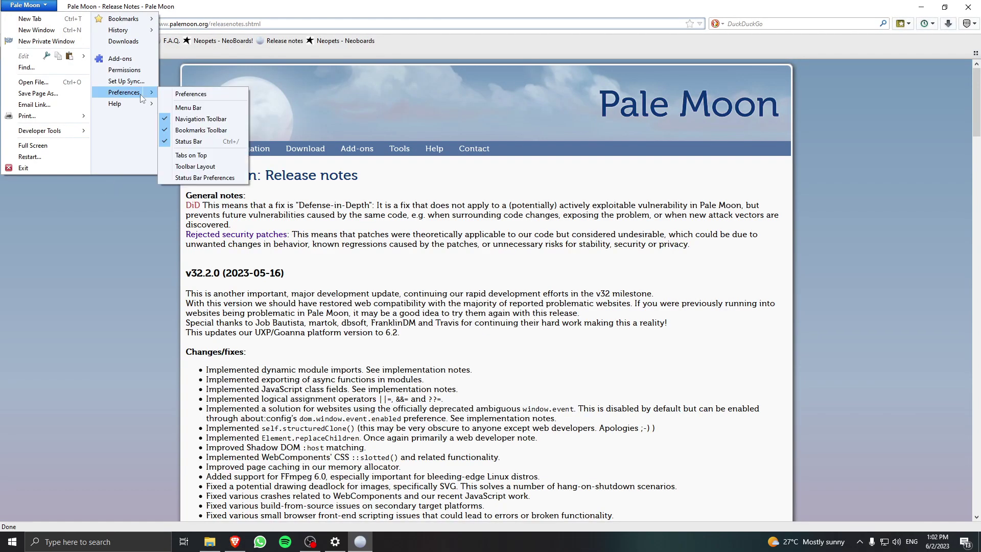
{"action": "left_click", "coordinate": [223, 94]}
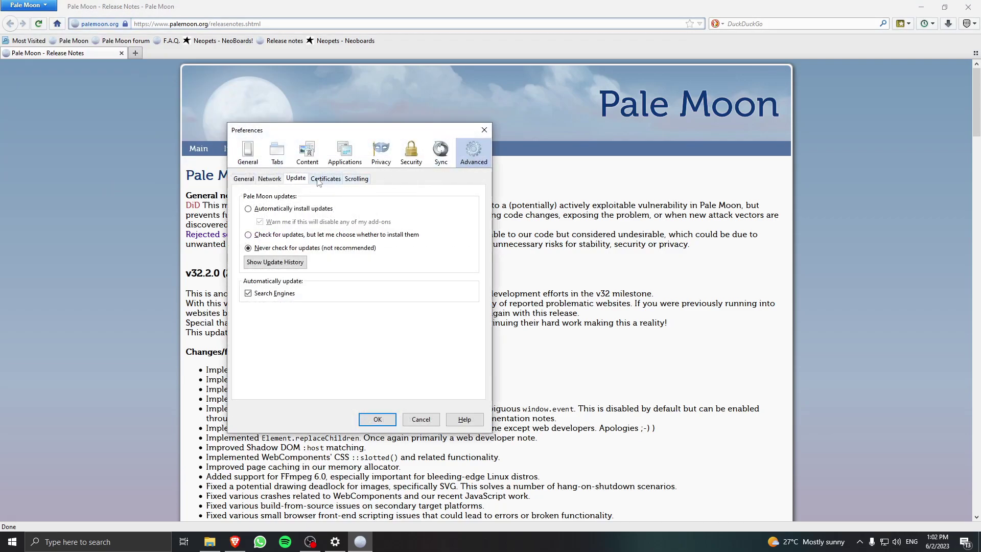
{"action": "left_click", "coordinate": [272, 250]}
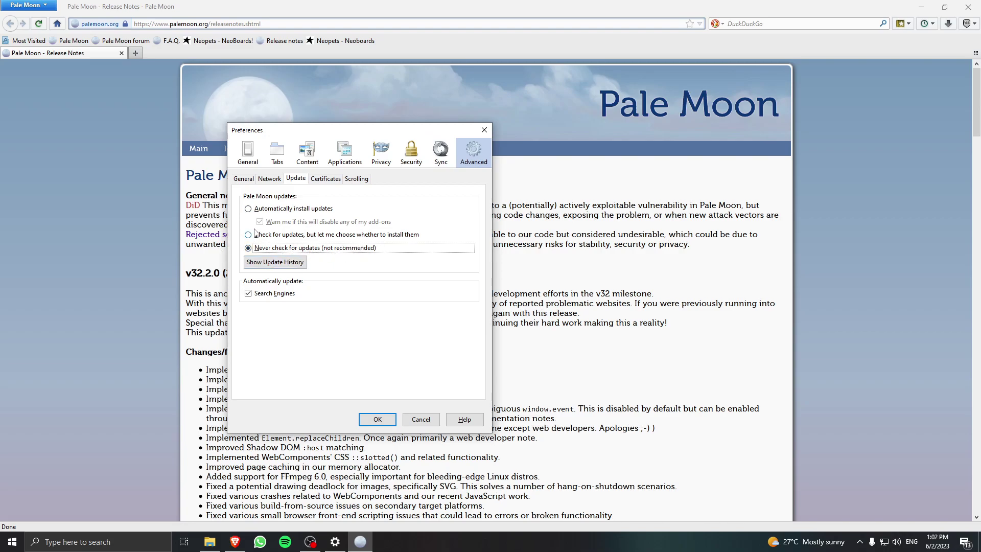
Go to Advanced preferences and open the Certificate Manager from the Certificates settings.
{"action": "left_click", "coordinate": [244, 179]}
{"action": "left_click", "coordinate": [271, 179]}
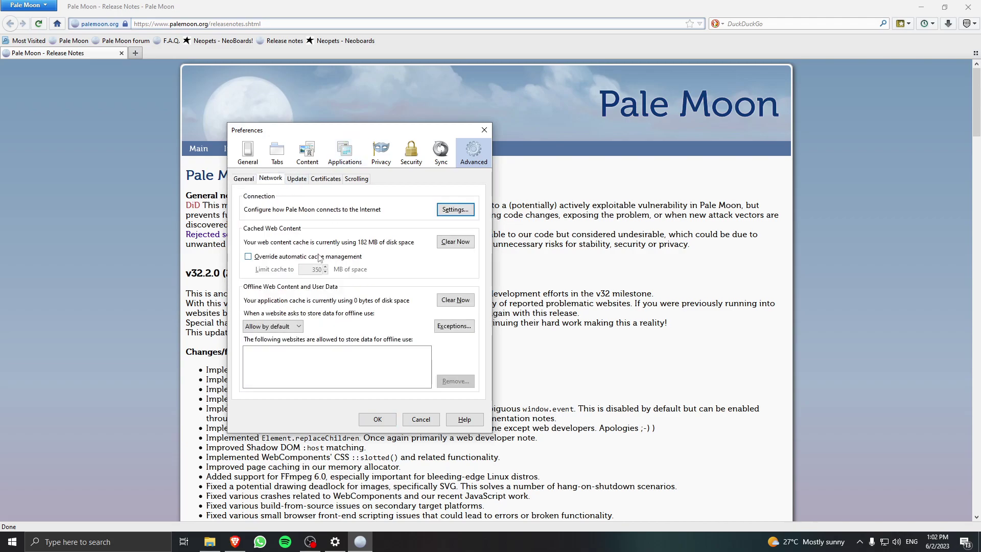
{"action": "left_click", "coordinate": [440, 151]}
{"action": "left_click", "coordinate": [470, 152]}
{"action": "left_click", "coordinate": [325, 180]}
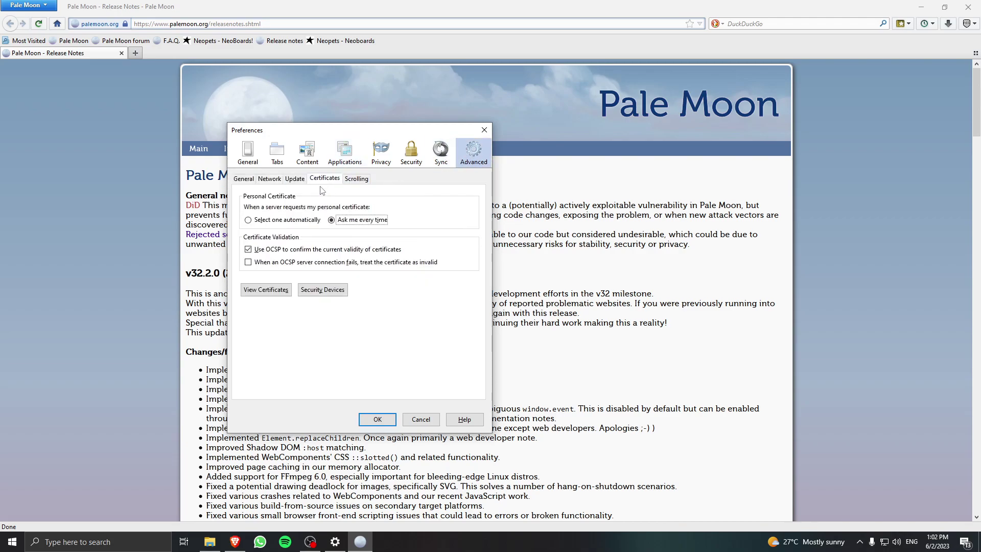
{"action": "left_click", "coordinate": [266, 290]}
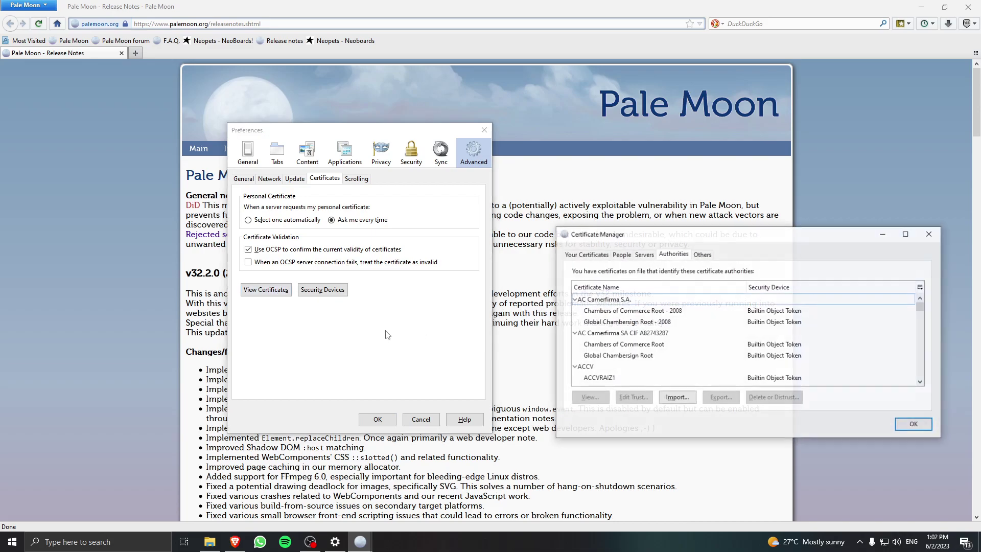
Import FiddlerRoot.cer from the Desktop as an authority, dismiss the 'already installed' alert, and close.
{"action": "left_click", "coordinate": [677, 398]}
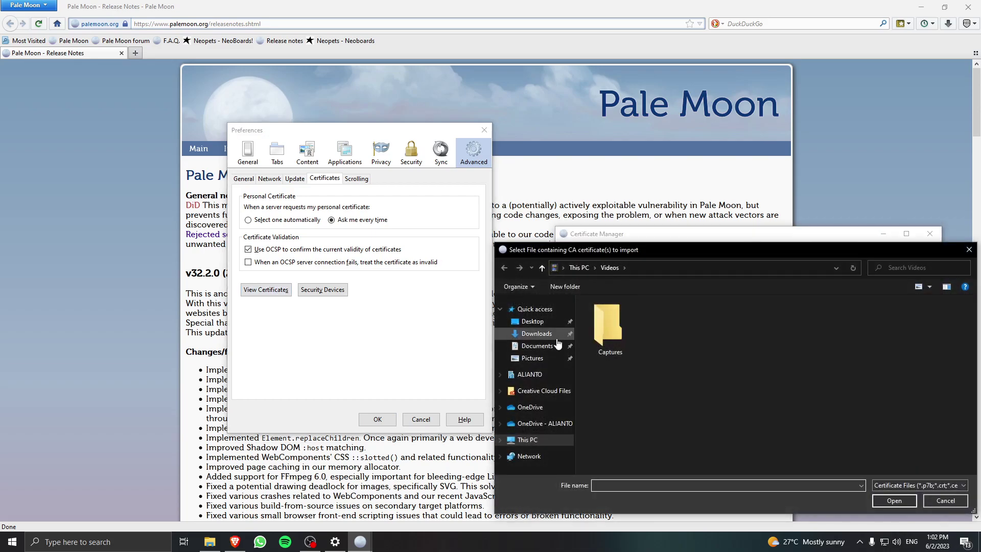
{"action": "left_click", "coordinate": [532, 321]}
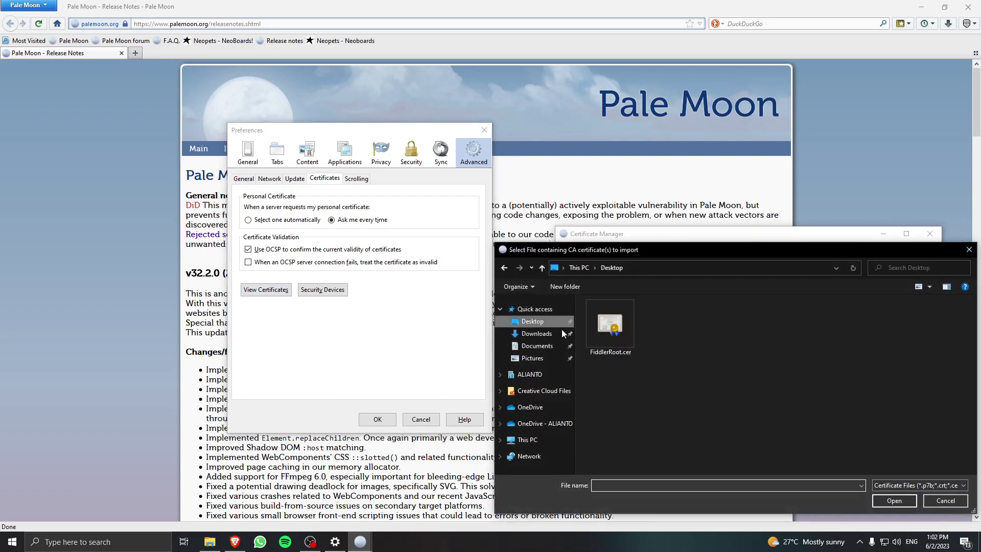
{"action": "left_click", "coordinate": [629, 351]}
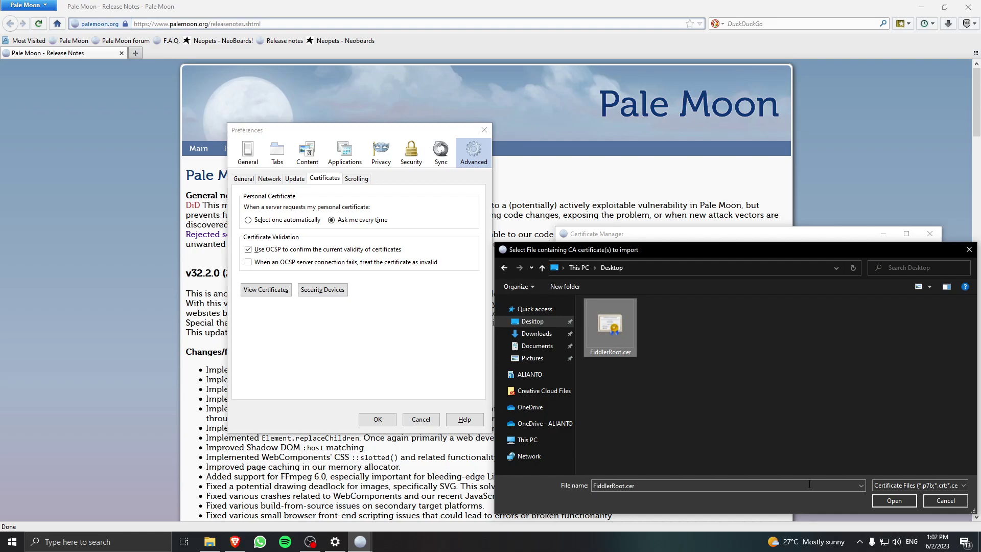
{"action": "left_click", "coordinate": [878, 502]}
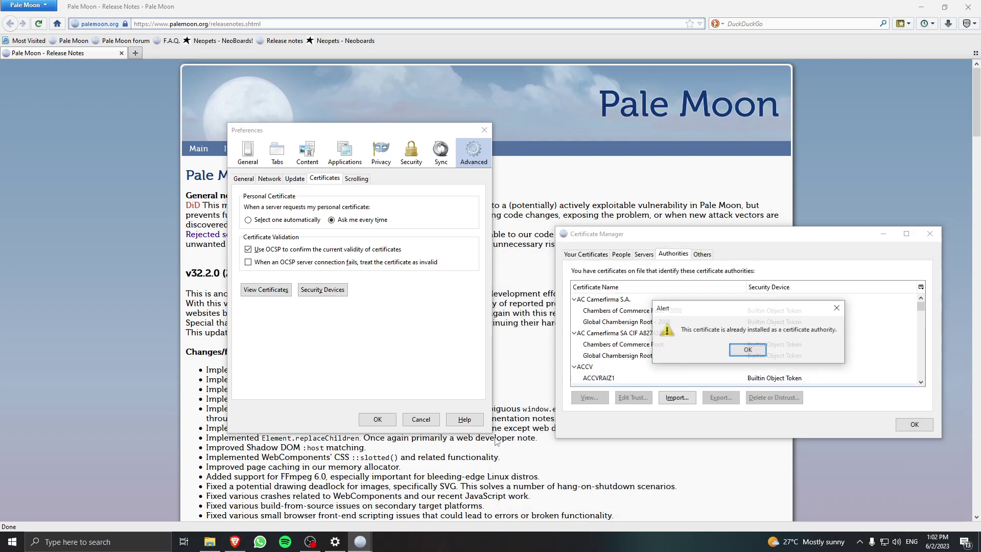
{"action": "left_click", "coordinate": [751, 349]}
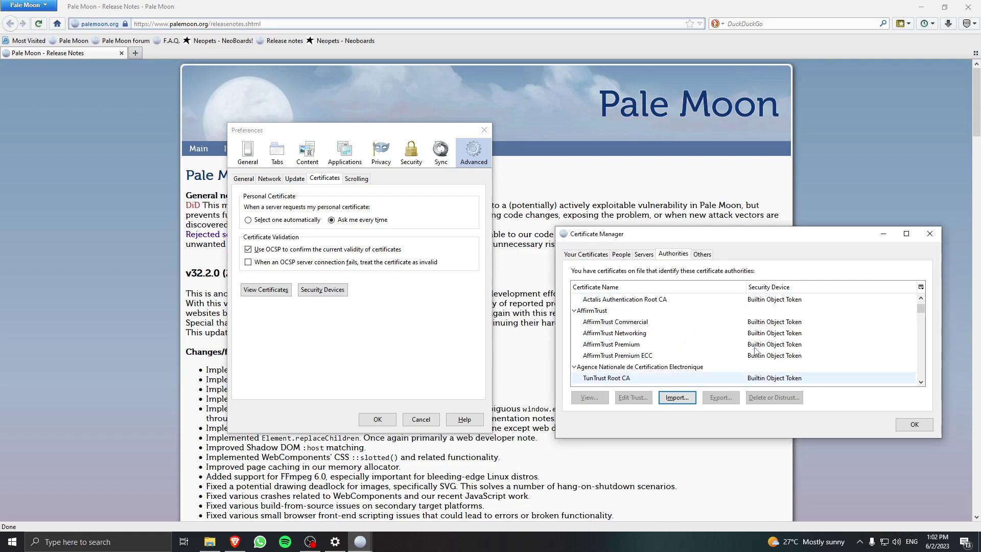
{"action": "left_click", "coordinate": [914, 424]}
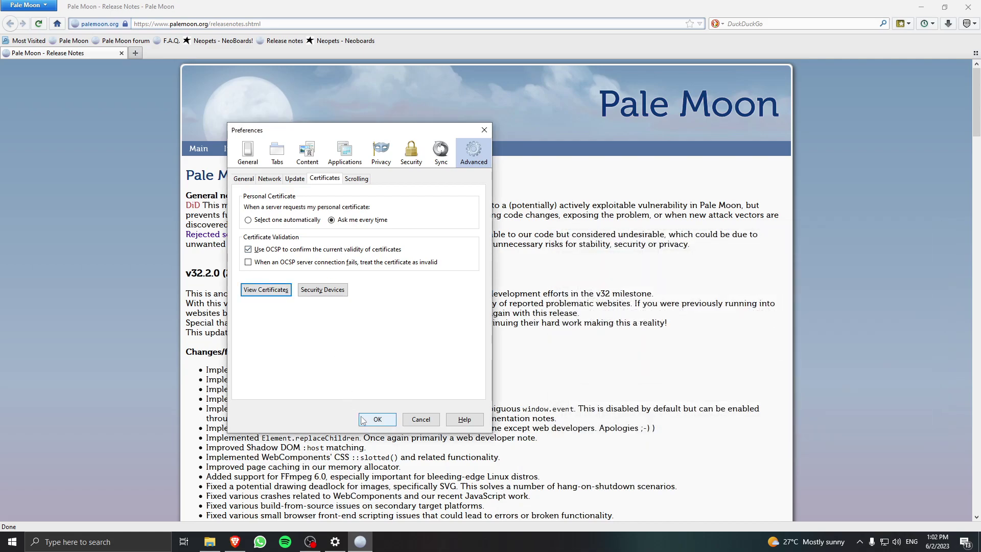
{"action": "left_click", "coordinate": [377, 419]}
Go to the Neopets site and log in with the account username and saved password.
{"action": "left_click", "coordinate": [200, 24]}
{"action": "type", "text": "neopets.com/"}
{"action": "key", "text": "Return"}
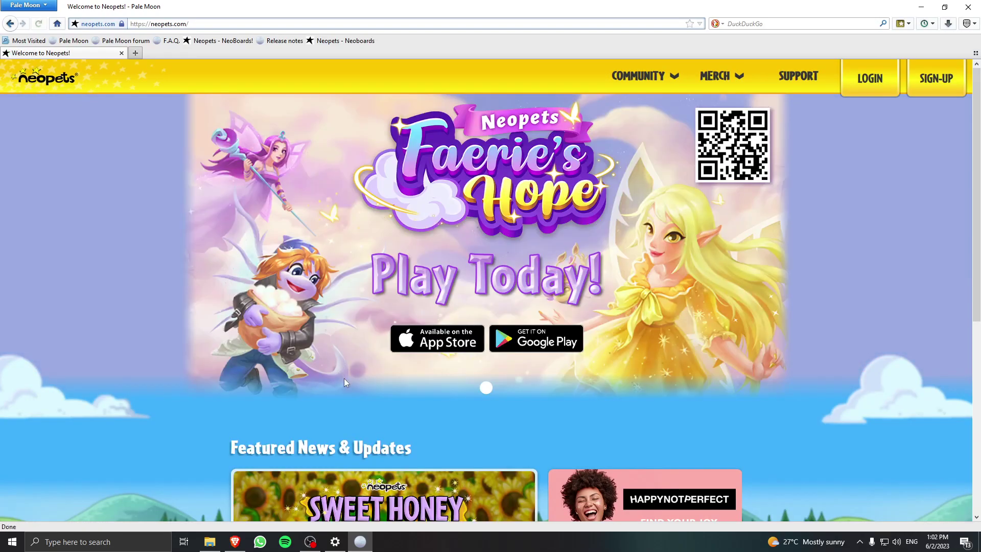
{"action": "left_click", "coordinate": [870, 78]}
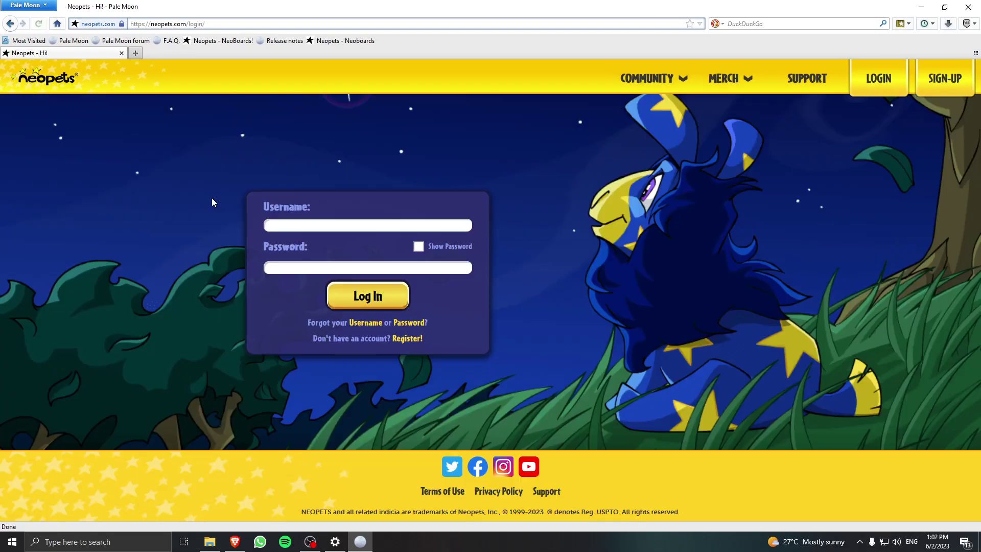
{"action": "type", "text": "halondru"}
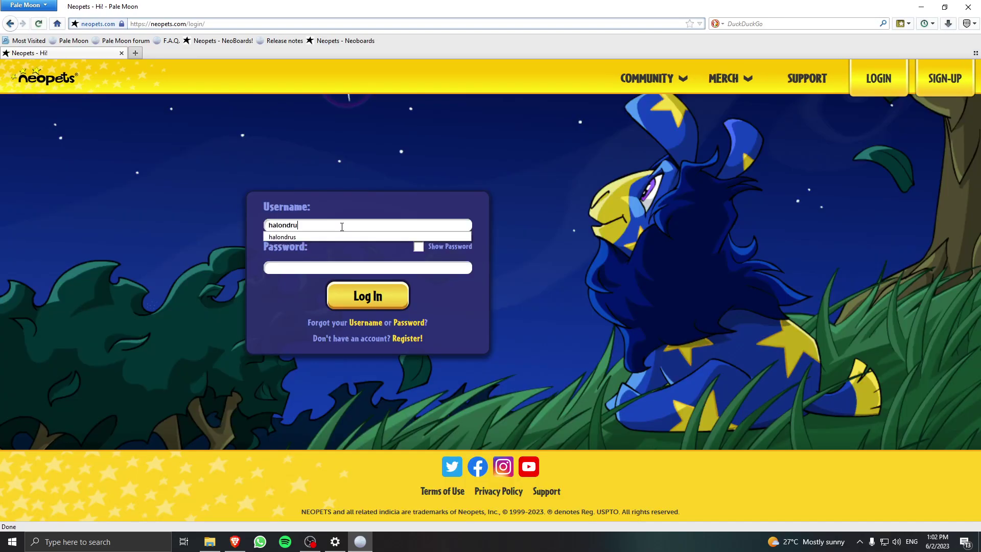
{"action": "type", "text": "s"}
{"action": "key", "text": "Tab"}
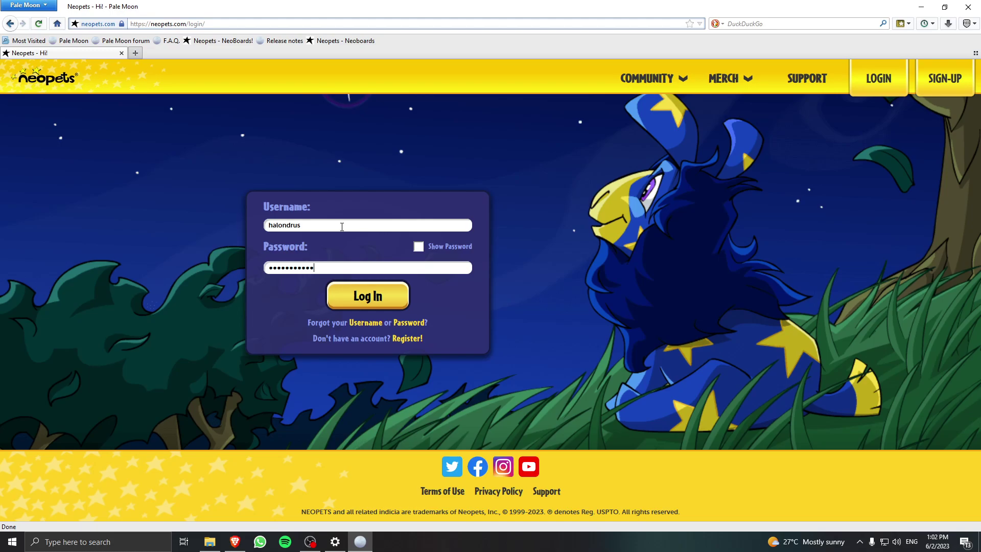
{"action": "key", "text": "Return"}
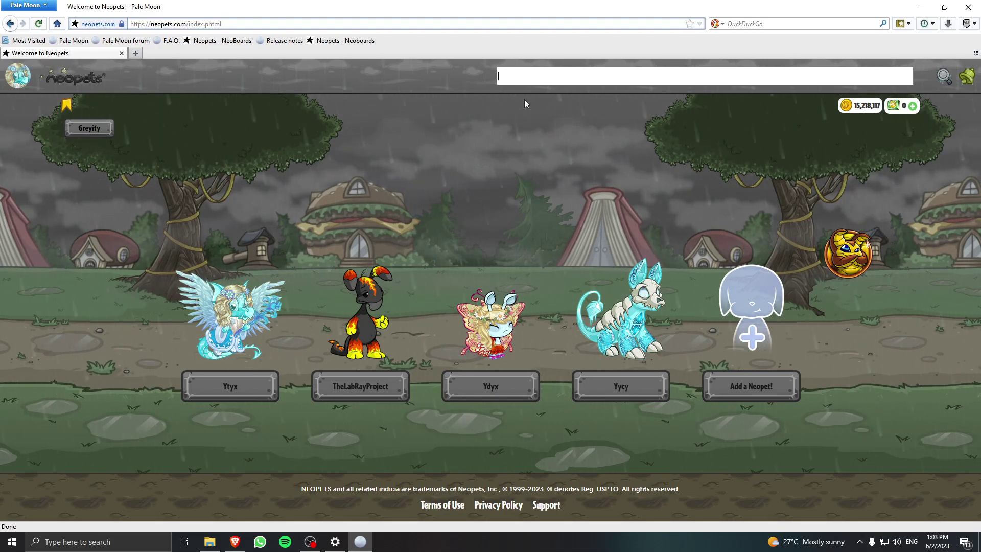
Search Neopets for 'korbats lab' and launch Fiddler Classic alongside the browser.
{"action": "type", "text": "korbats lab"}
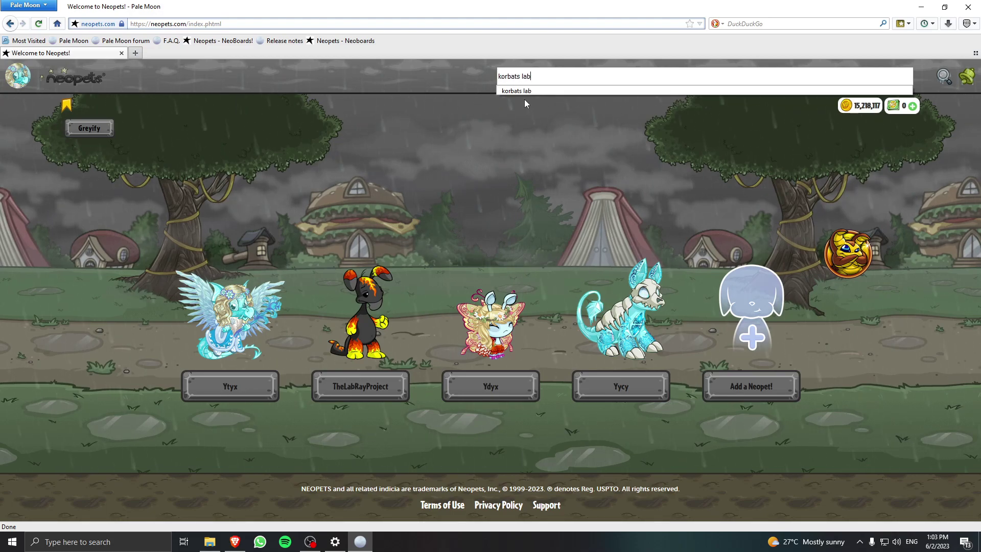
{"action": "key", "text": "Return"}
{"action": "key", "text": "super"}
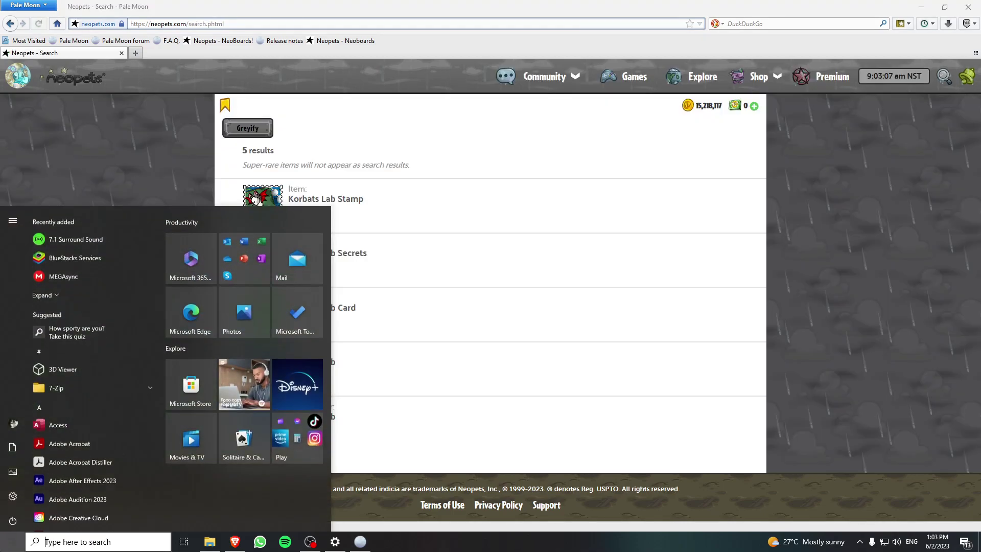
{"action": "type", "text": "f"}
{"action": "key", "text": "Return"}
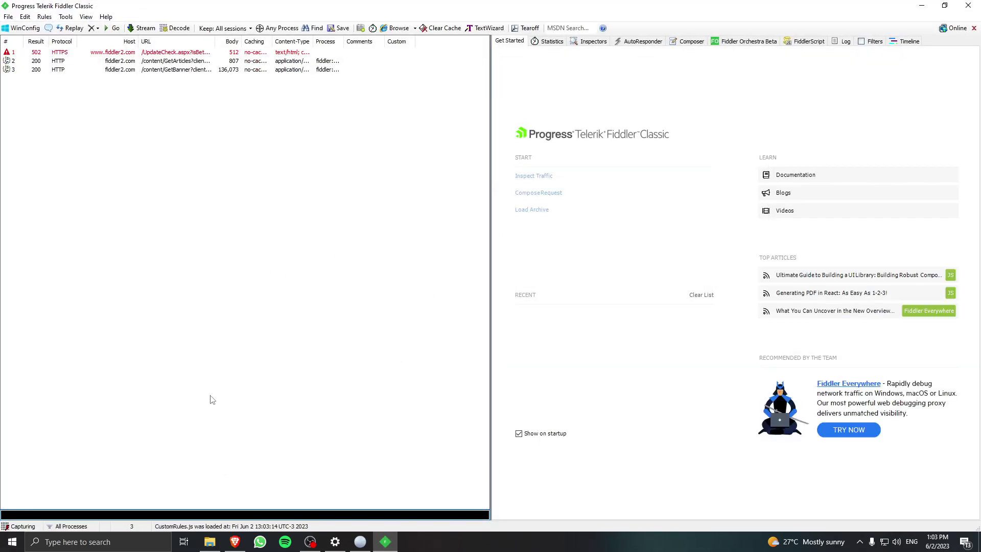
{"action": "key", "text": "alt+Tab"}
Open Korbat's Lab, load the playable game, turn sound off and start the first level.
{"action": "left_click", "coordinate": [266, 385]}
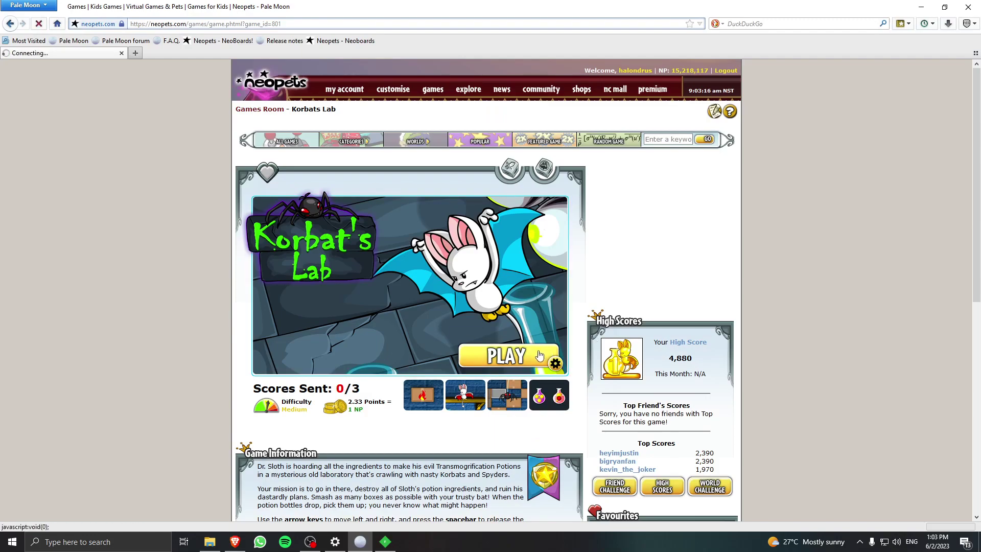
{"action": "left_click", "coordinate": [347, 348]}
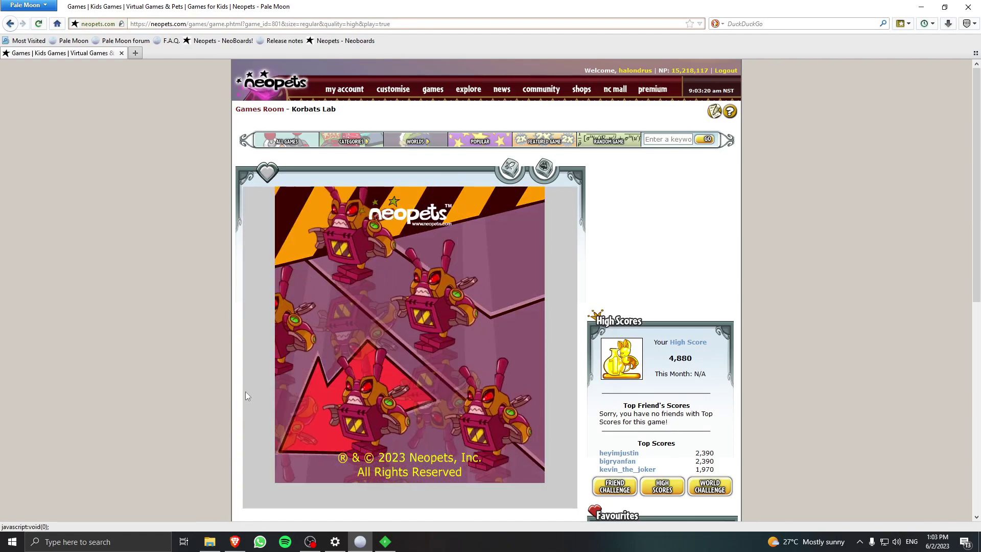
{"action": "left_click", "coordinate": [409, 445]}
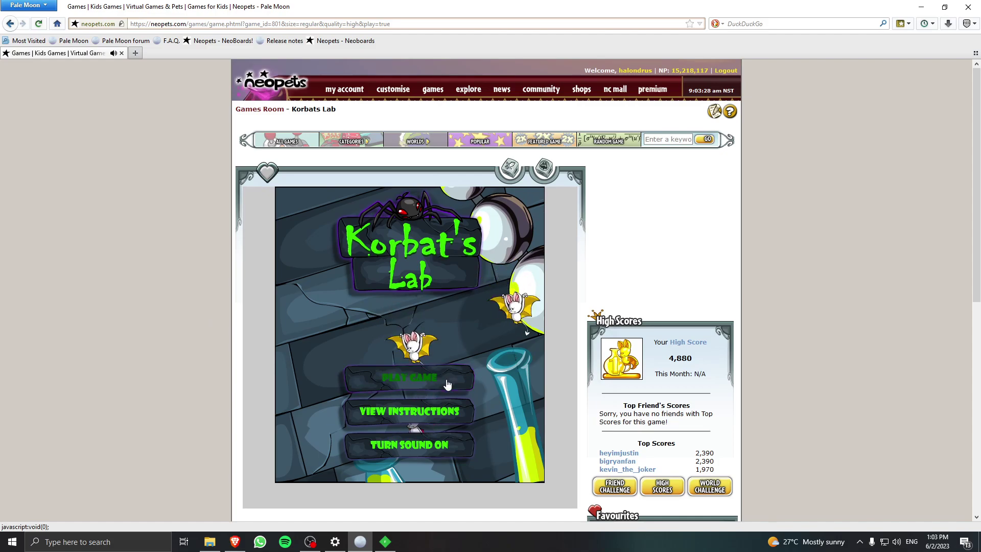
{"action": "left_click", "coordinate": [448, 384]}
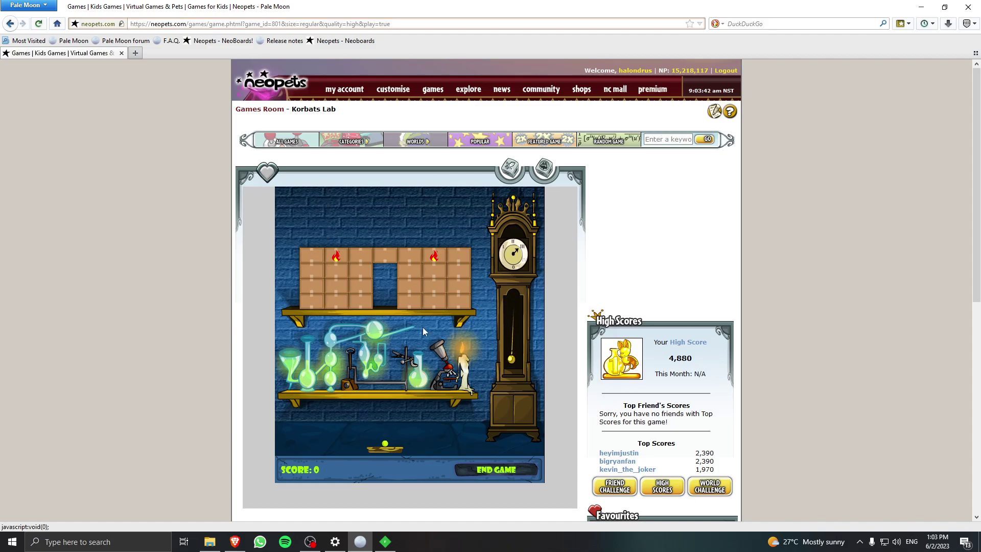
Play the round with the arrow keys and spacebar, end the game at 130 points, then return to the Neopets home page.
{"action": "key", "text": "Left"}
{"action": "key", "text": "space"}
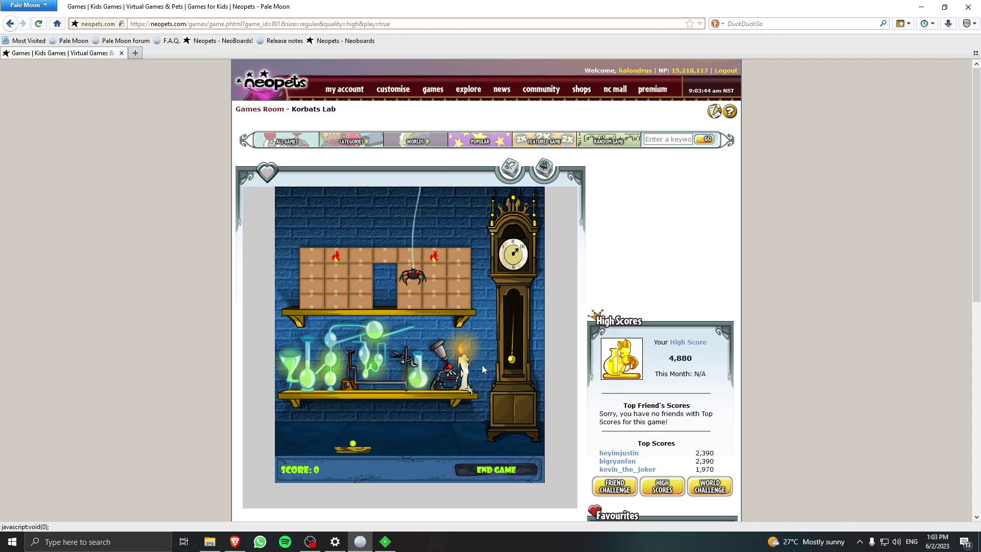
{"action": "key", "text": "Left"}
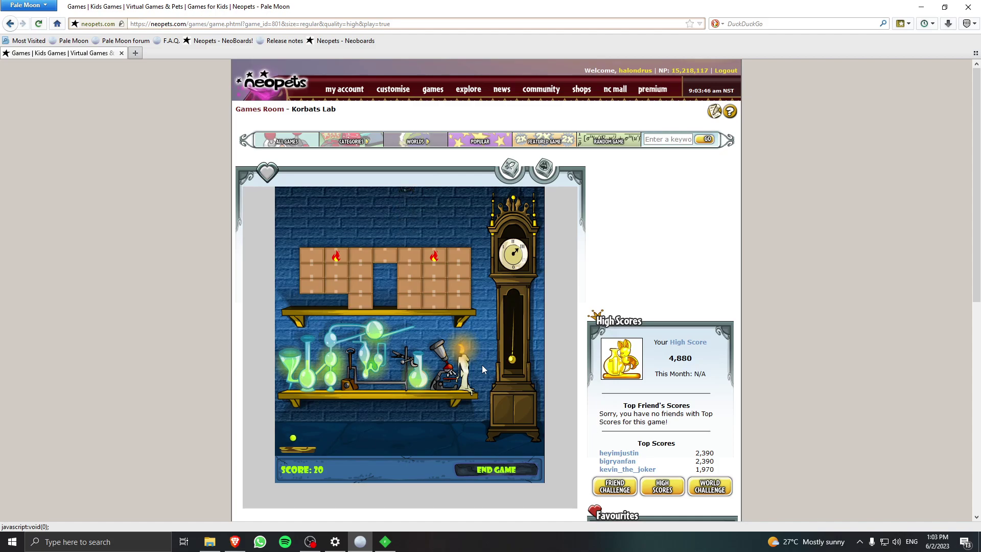
{"action": "key", "text": "Right"}
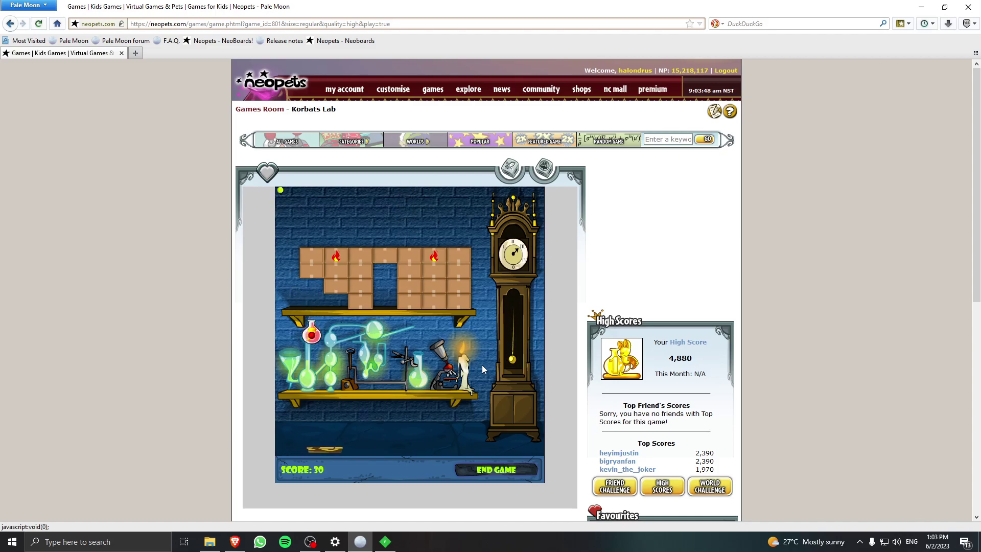
{"action": "key", "text": "Left"}
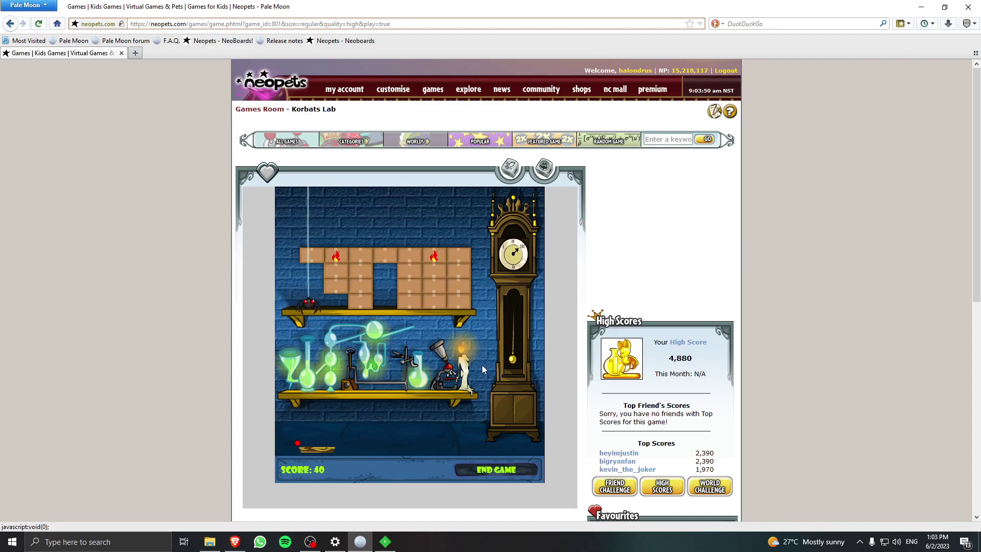
{"action": "key", "text": "Right"}
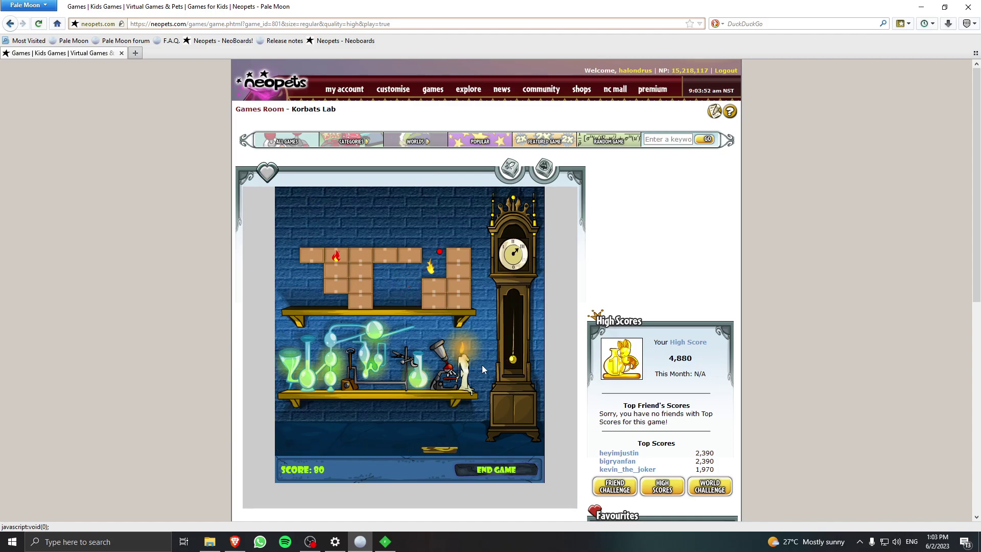
{"action": "key", "text": "Left"}
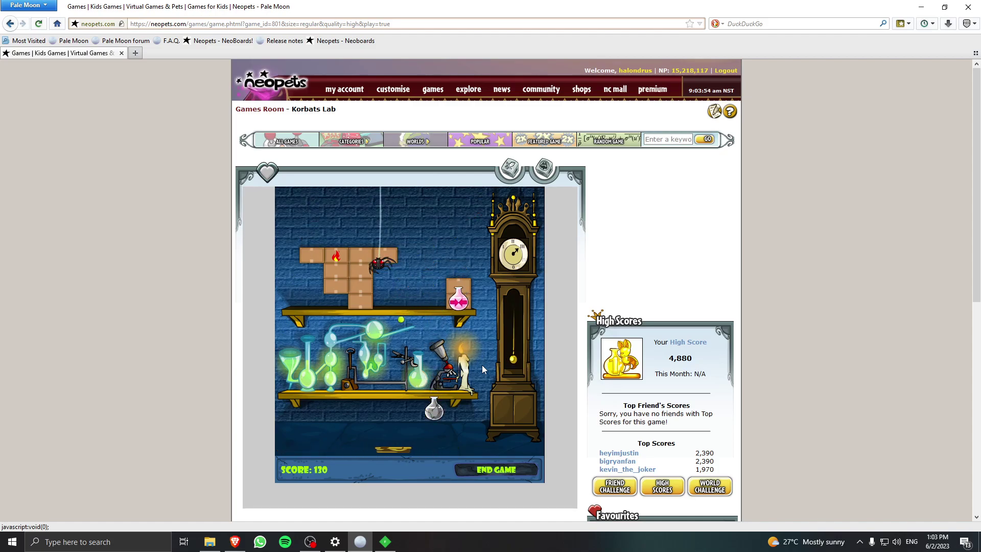
{"action": "left_click", "coordinate": [507, 471]}
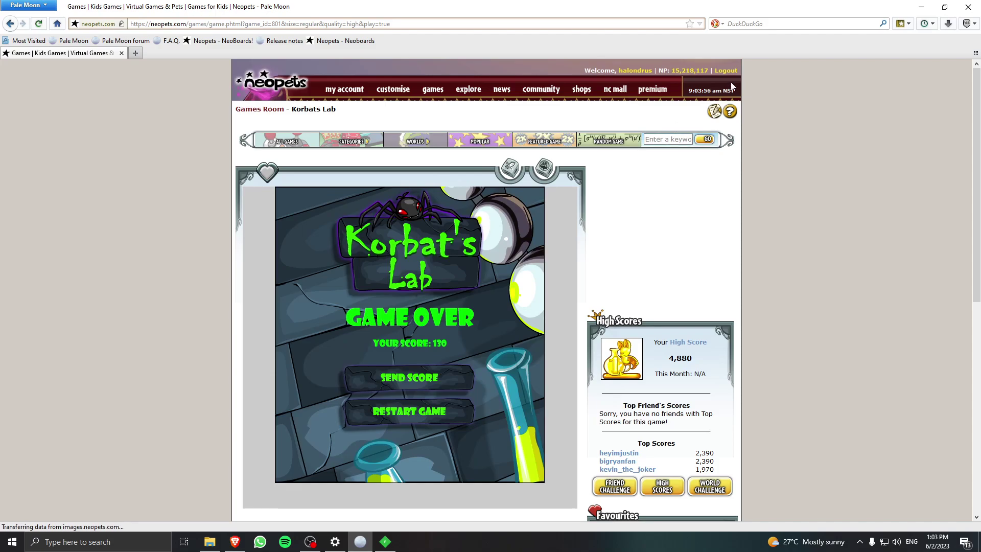
{"action": "left_click", "coordinate": [287, 93]}
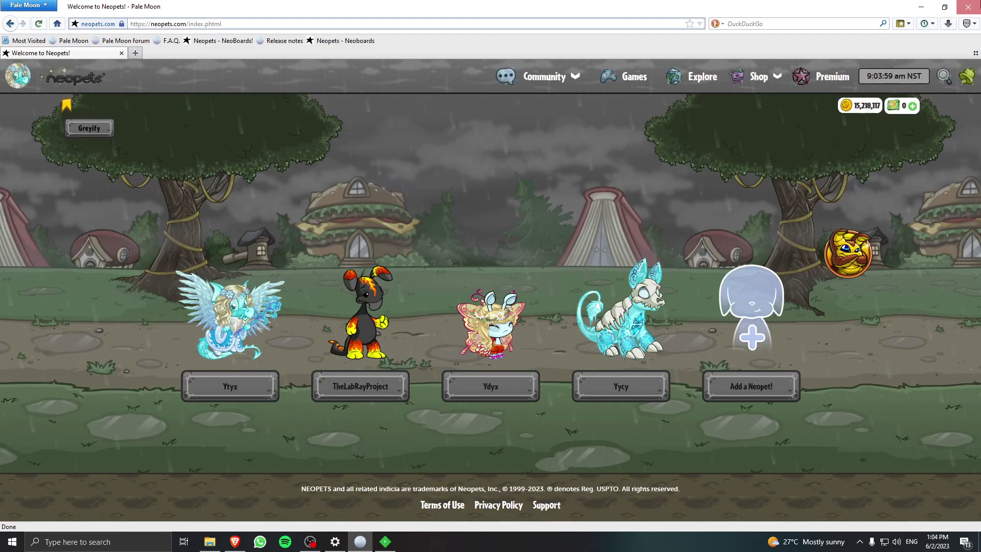
Close Pale Moon and open the README's 32-bit Pale Moon download link in a new tab.
{"action": "left_click", "coordinate": [968, 7]}
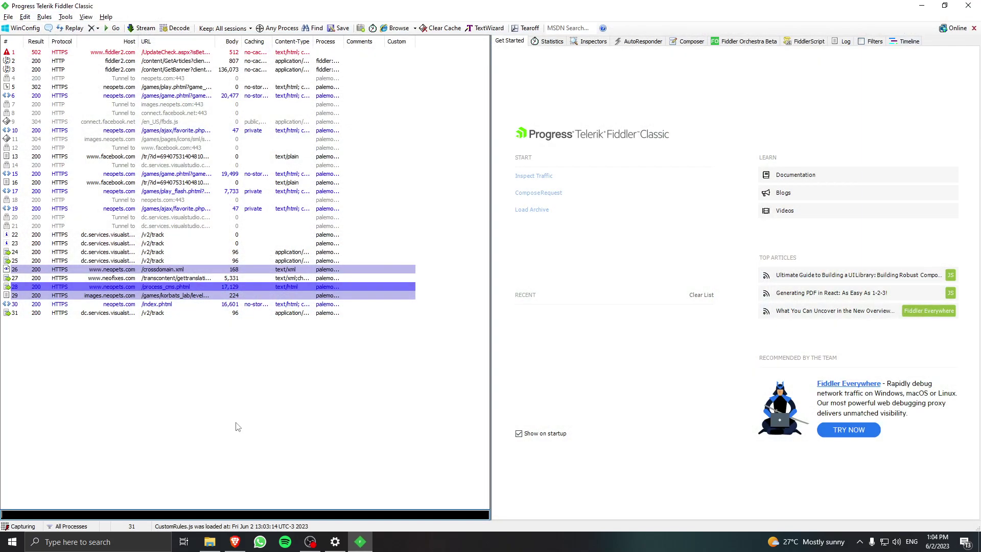
{"action": "left_click", "coordinate": [234, 541]}
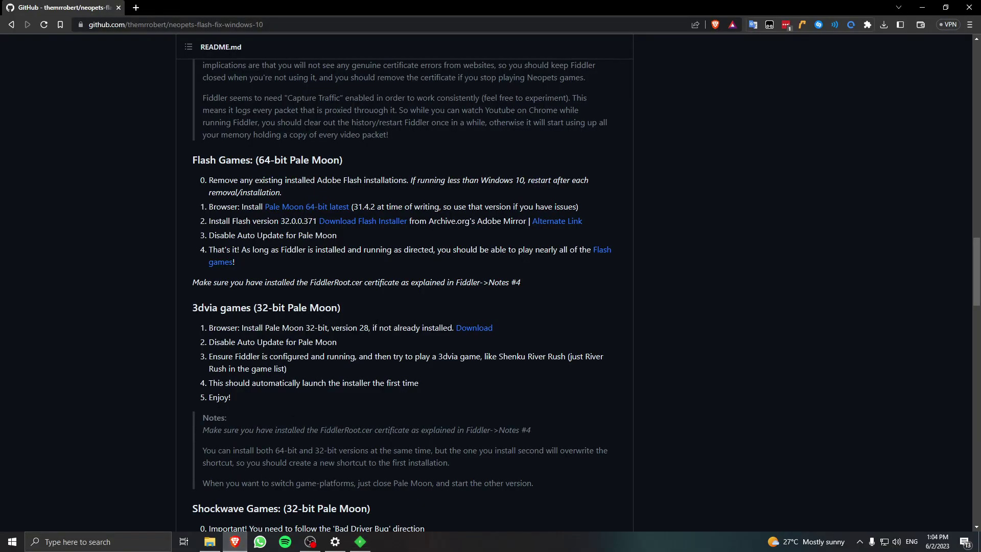
{"action": "scroll", "coordinate": [212, 233], "scroll_direction": "down", "scroll_amount": 2}
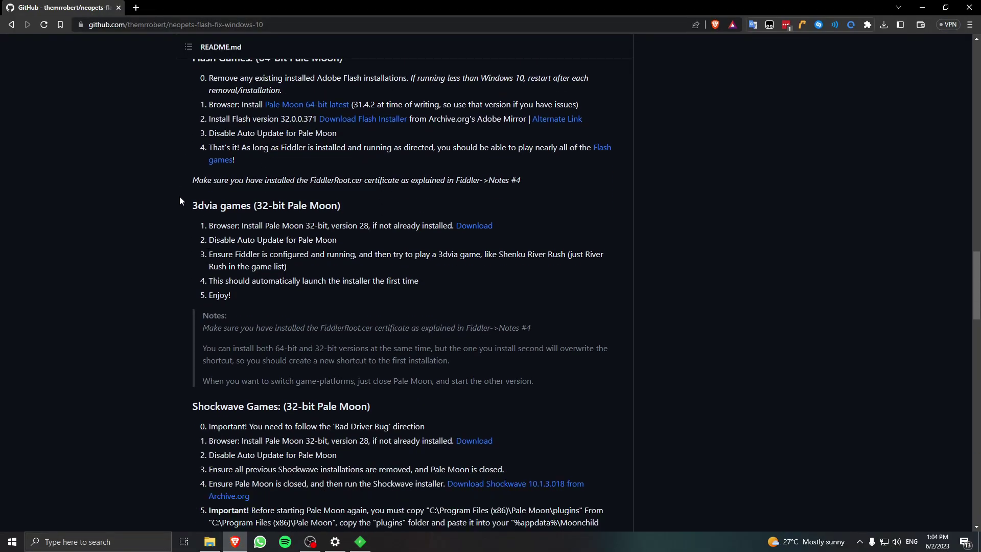
{"action": "scroll", "coordinate": [495, 205], "scroll_direction": "down", "scroll_amount": 2}
{"action": "scroll", "coordinate": [471, 216], "scroll_direction": "up", "scroll_amount": 2}
{"action": "middle_click", "coordinate": [473, 228]}
{"action": "scroll", "coordinate": [350, 231], "scroll_direction": "down", "scroll_amount": 2}
{"action": "scroll", "coordinate": [338, 230], "scroll_direction": "up", "scroll_amount": 1}
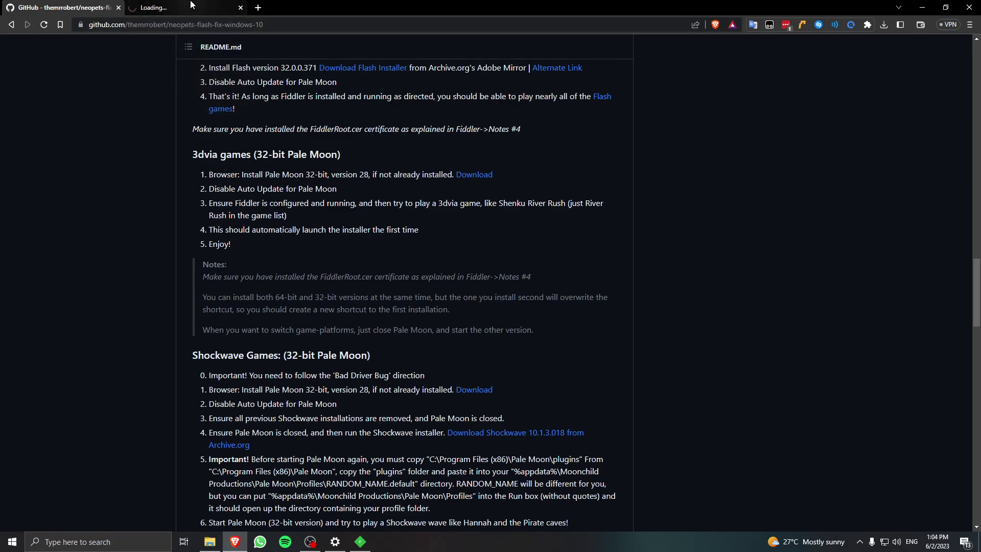
Save the 32-bit Pale Moon 28.17.0 installer and run it from the downloads list.
{"action": "left_click", "coordinate": [174, 7]}
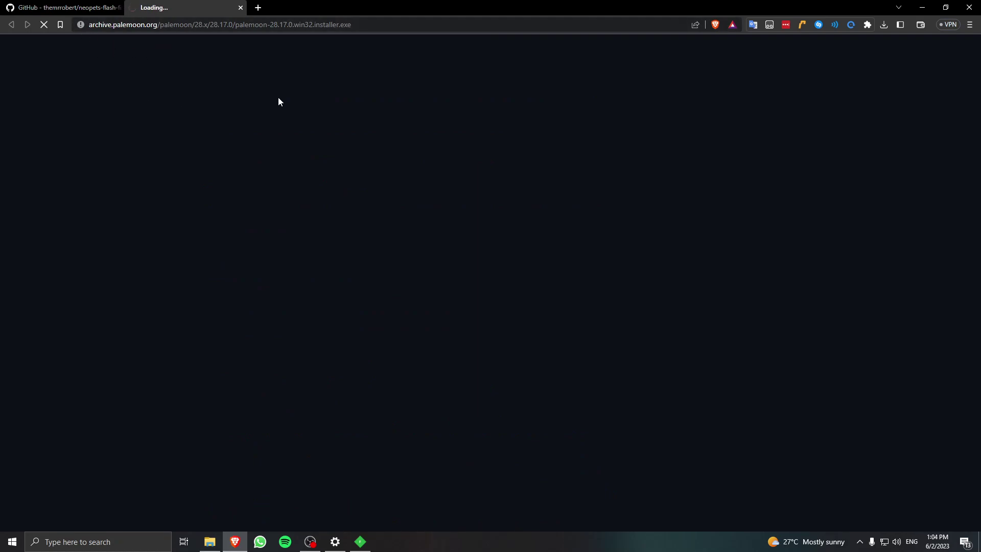
{"action": "left_click", "coordinate": [55, 5]}
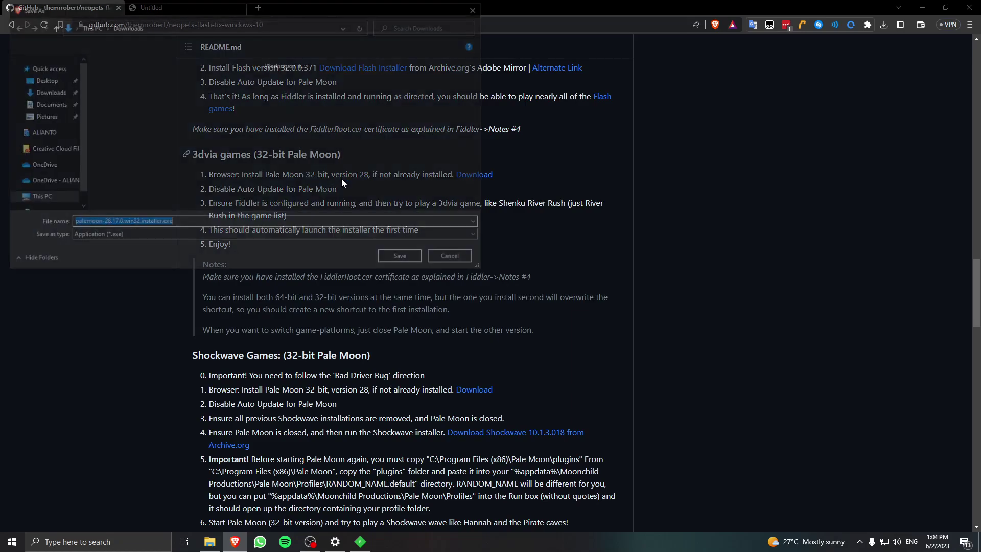
{"action": "left_click", "coordinate": [404, 258]}
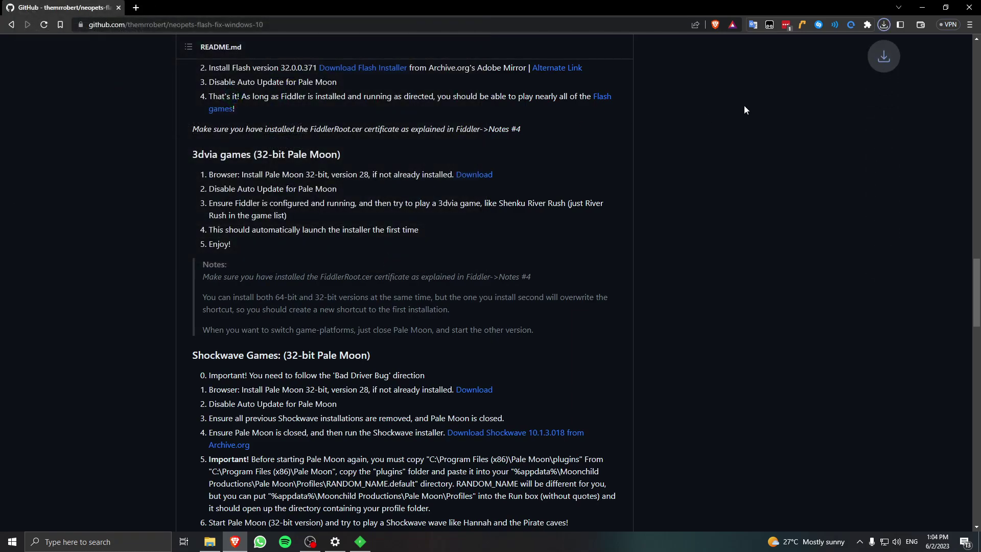
{"action": "left_click", "coordinate": [881, 29]}
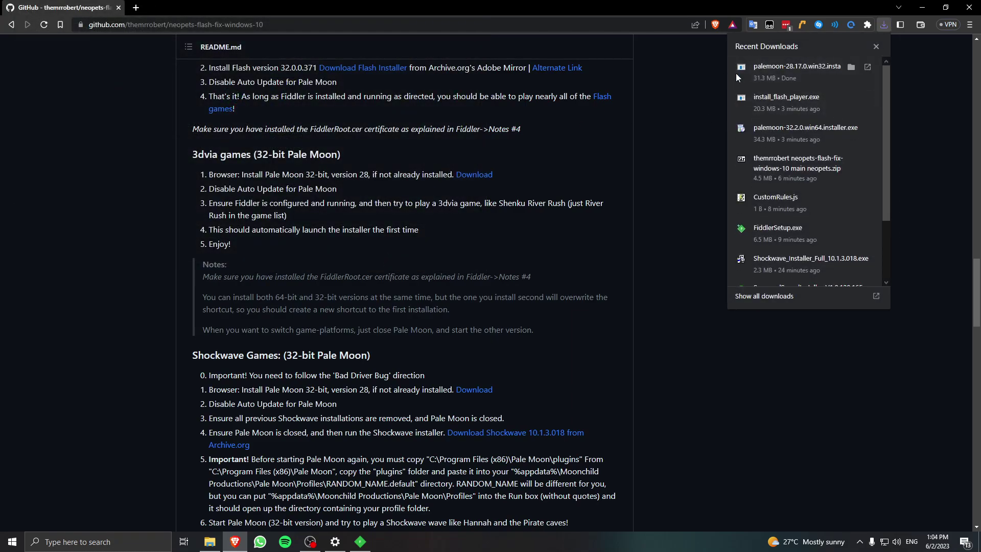
{"action": "left_click", "coordinate": [712, 99]}
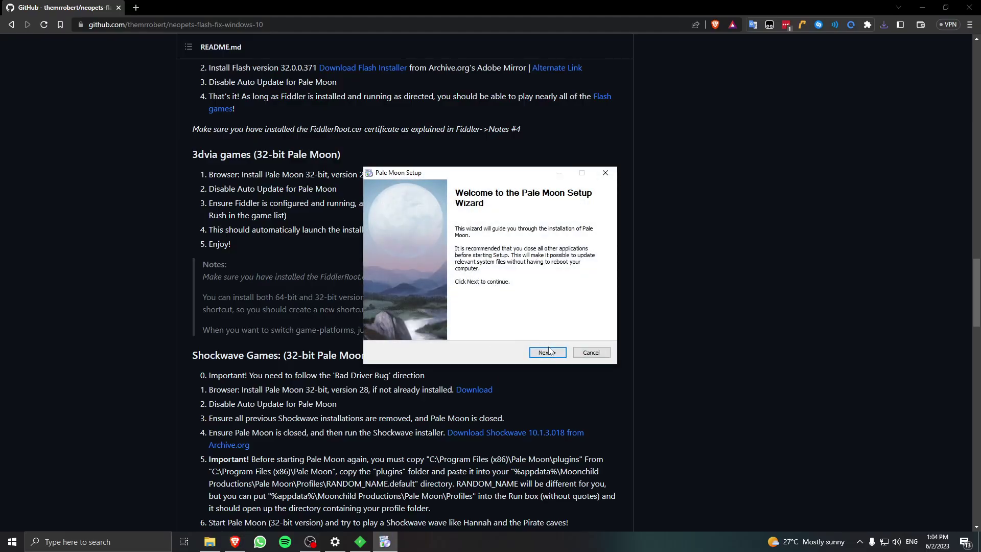
Install Pale Moon with the Standard setup type, finish the wizard, and show the desktop.
{"action": "left_click", "coordinate": [549, 351]}
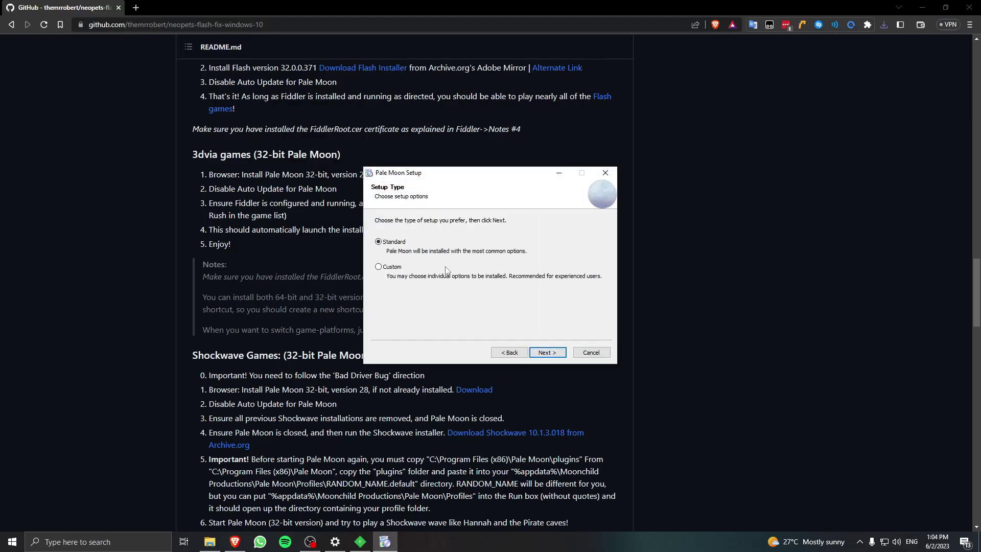
{"action": "left_click", "coordinate": [534, 355]}
{"action": "left_click", "coordinate": [547, 353]}
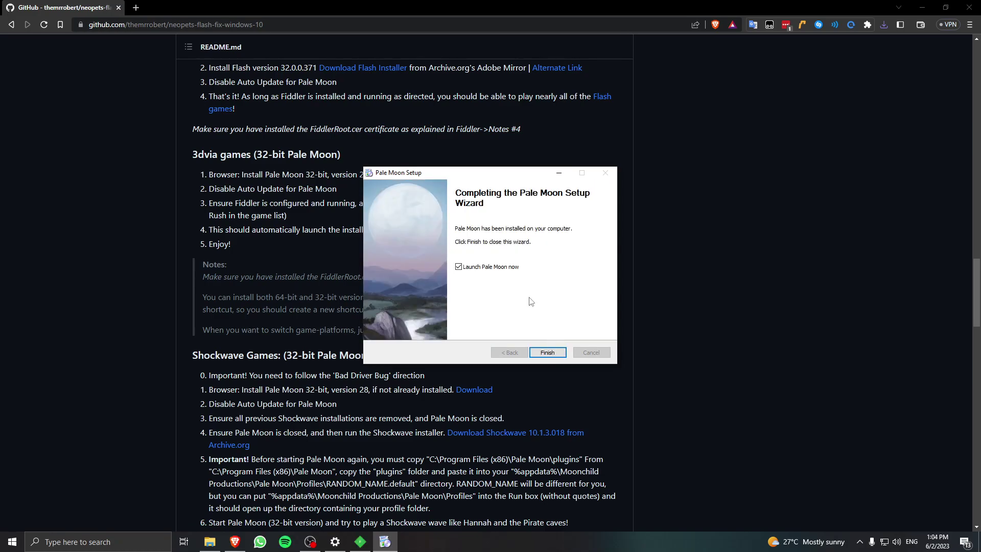
{"action": "left_click", "coordinate": [546, 353]}
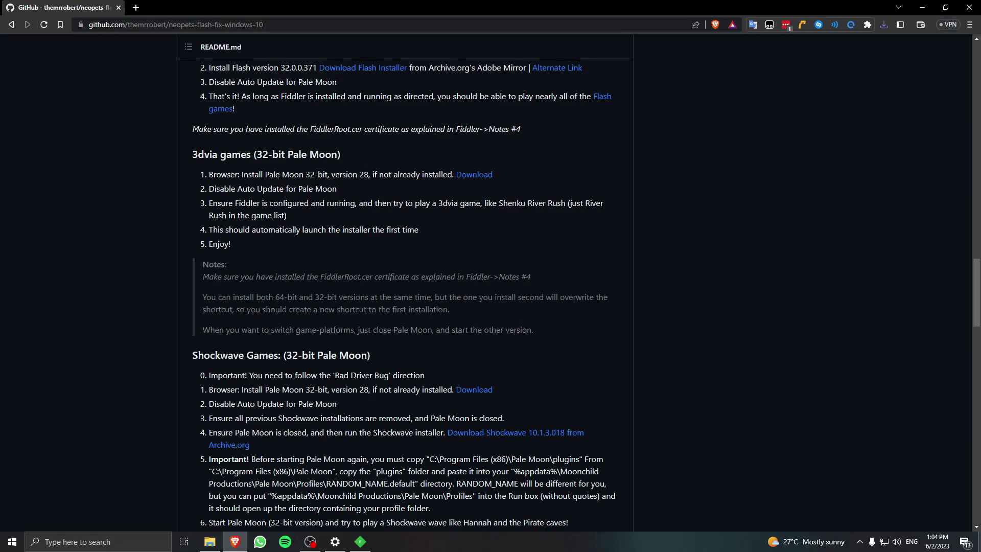
{"action": "key", "text": "super+d"}
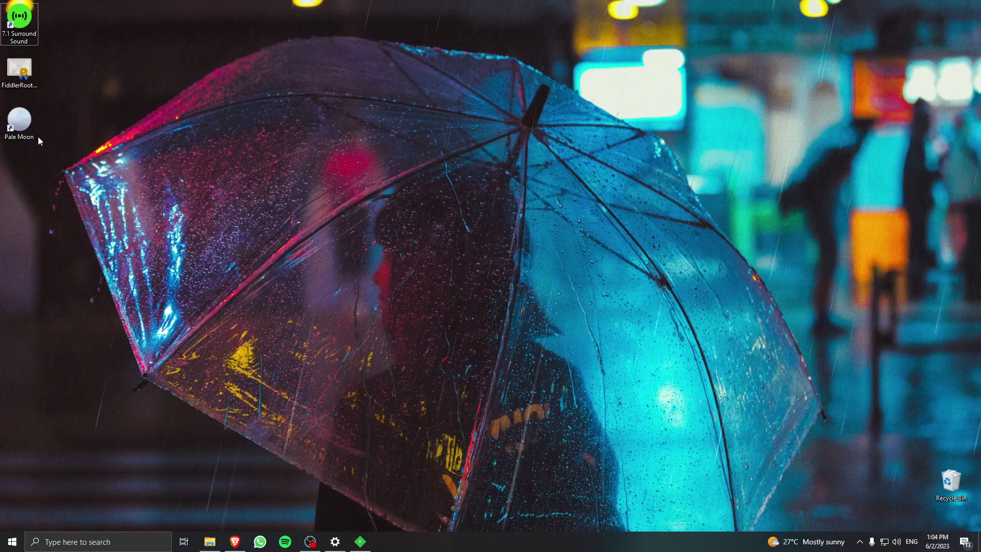
Check the Pale Moon shortcut's Target path in its Properties, confirming the Program Files (x86) copy.
{"action": "double_click", "coordinate": [23, 137]}
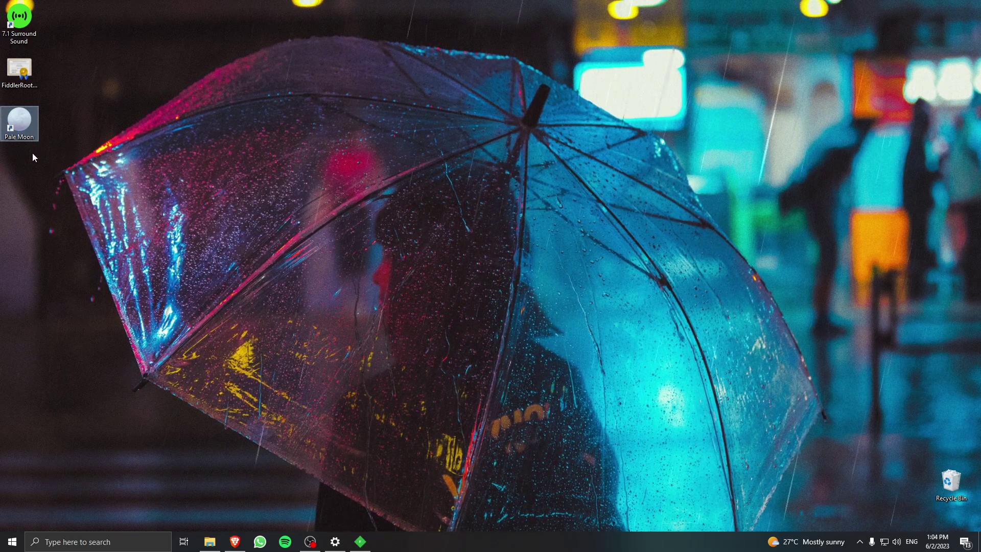
{"action": "right_click", "coordinate": [18, 127]}
{"action": "left_click", "coordinate": [53, 401]}
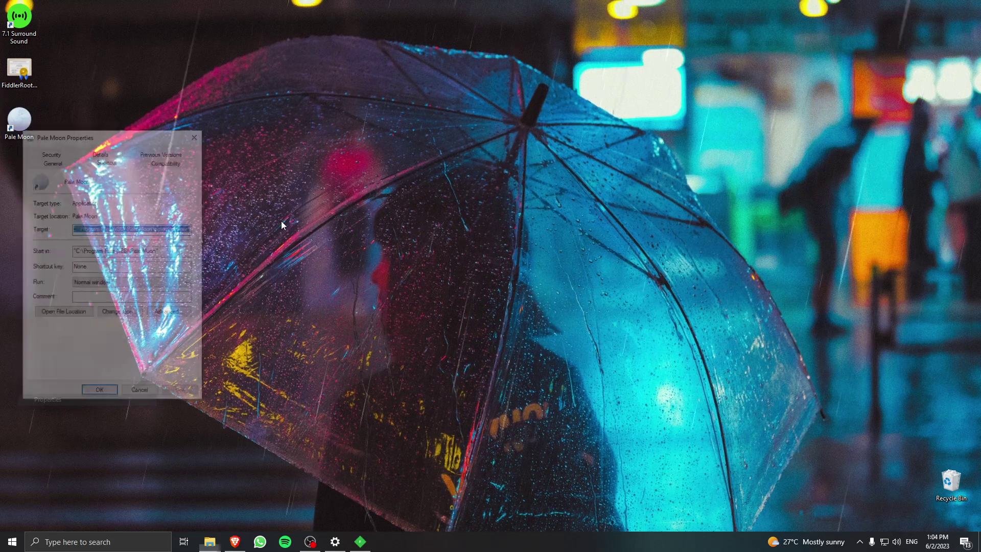
{"action": "left_click", "coordinate": [84, 228]}
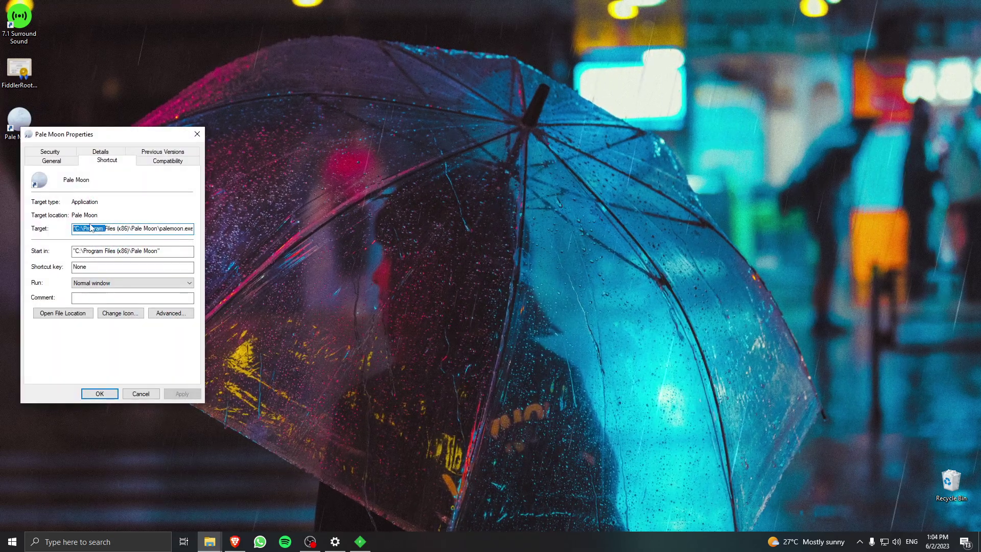
{"action": "mouse_move", "coordinate": [85, 228]}
{"action": "left_mouse_down"}
{"action": "mouse_move", "coordinate": [192, 230]}
{"action": "mouse_move", "coordinate": [76, 228]}
{"action": "left_mouse_up"}
{"action": "left_click", "coordinate": [183, 231]}
{"action": "left_click", "coordinate": [88, 229]}
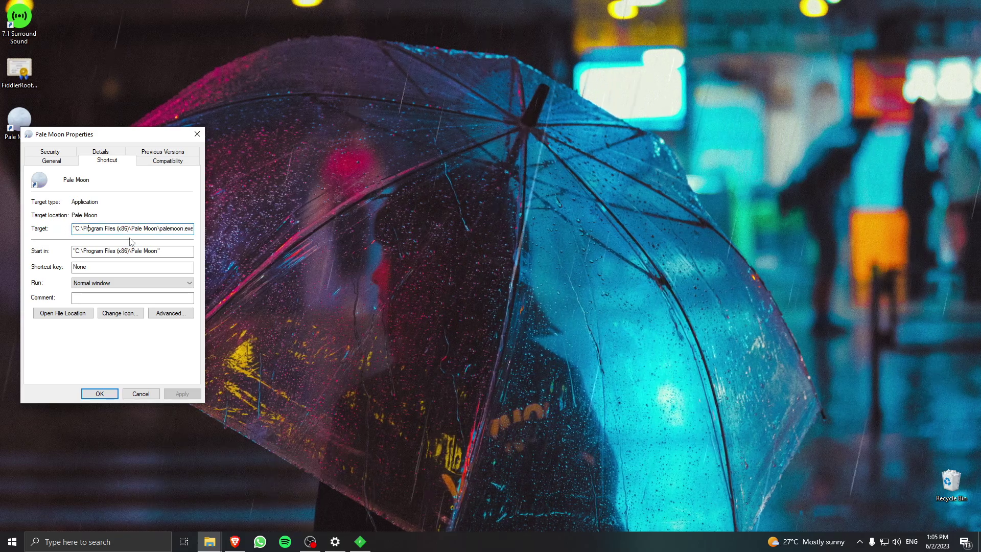
{"action": "left_click", "coordinate": [197, 134]}
Launch Pale Moon, close the extra start.me tab, then open the shortcut's file location.
{"action": "left_click", "coordinate": [26, 121]}
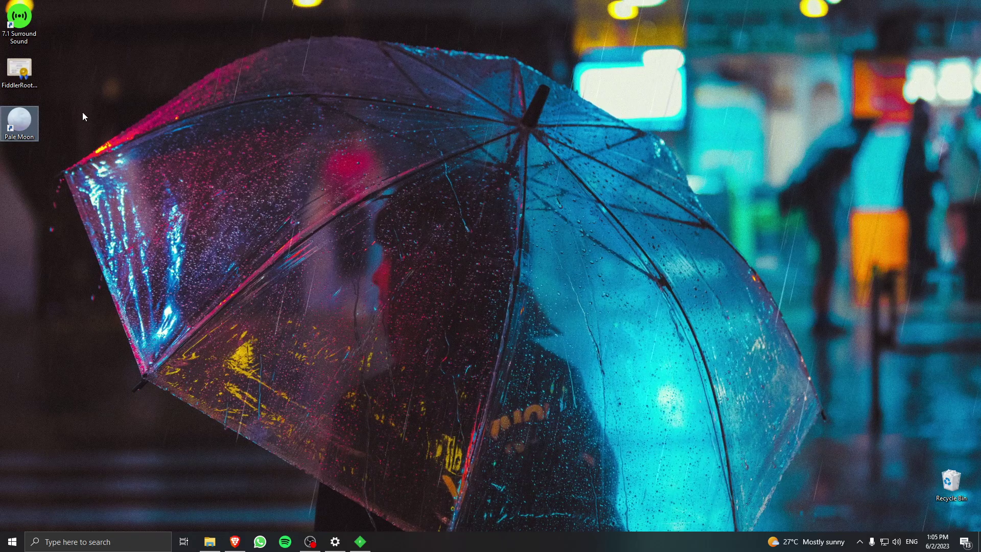
{"action": "double_click", "coordinate": [29, 124]}
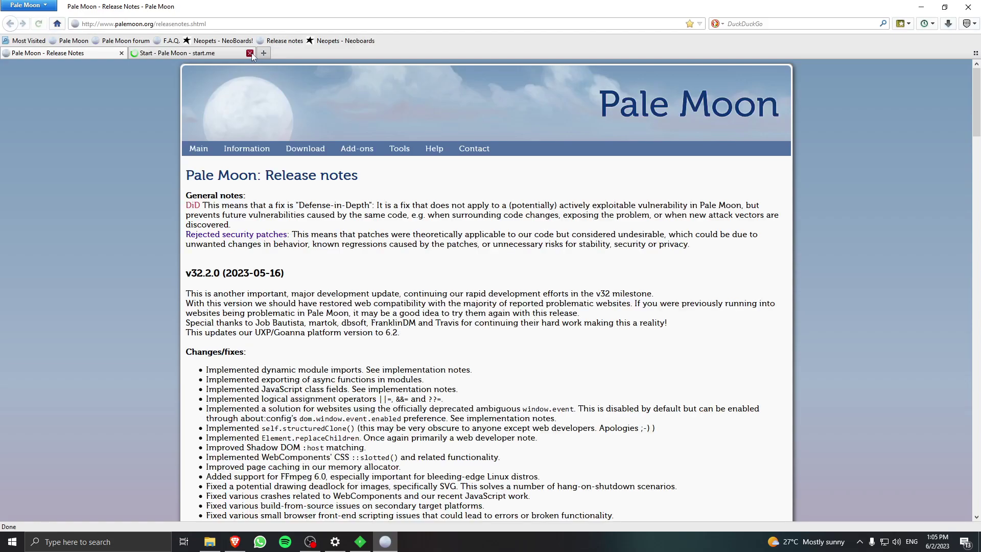
{"action": "left_click", "coordinate": [249, 52]}
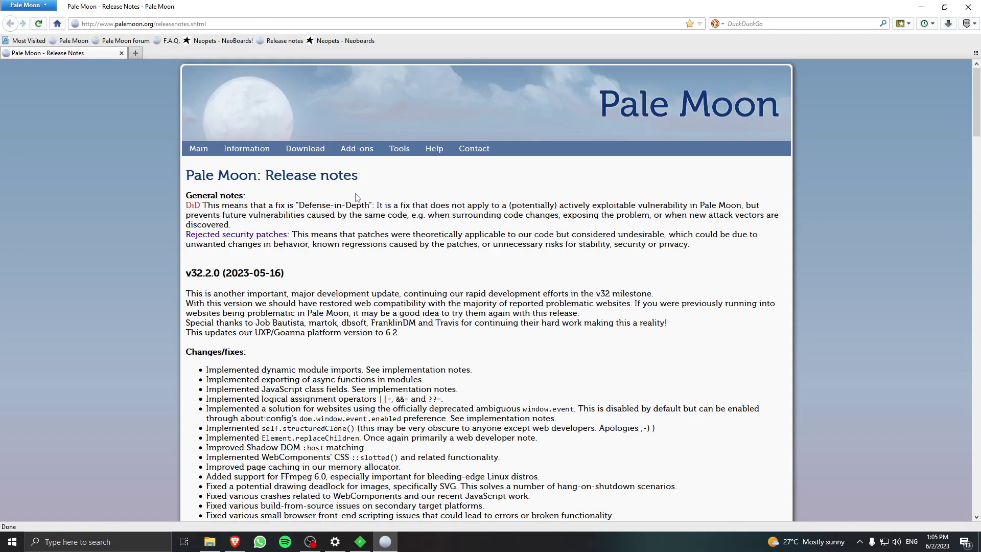
{"action": "left_click", "coordinate": [979, 542]}
{"action": "right_click", "coordinate": [23, 123]}
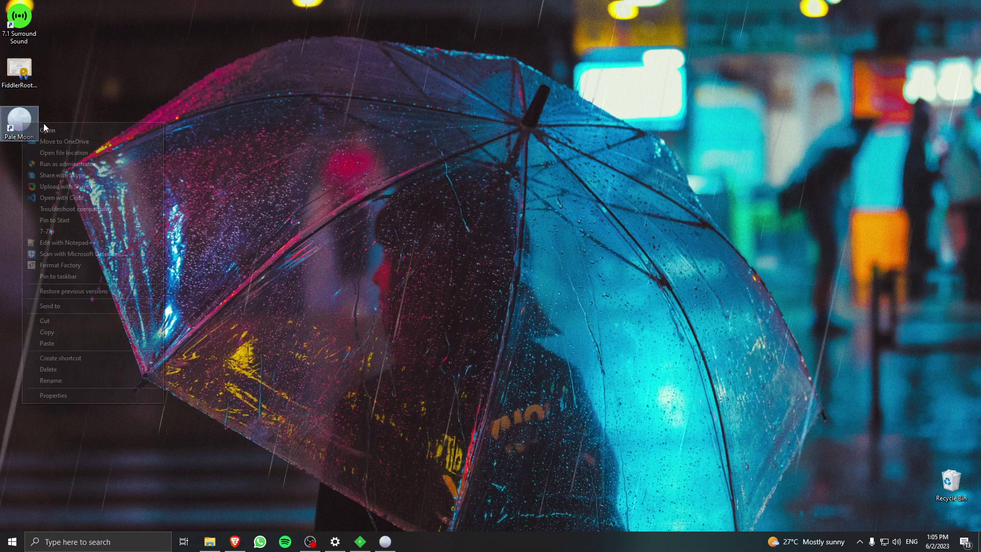
{"action": "left_click", "coordinate": [64, 153]}
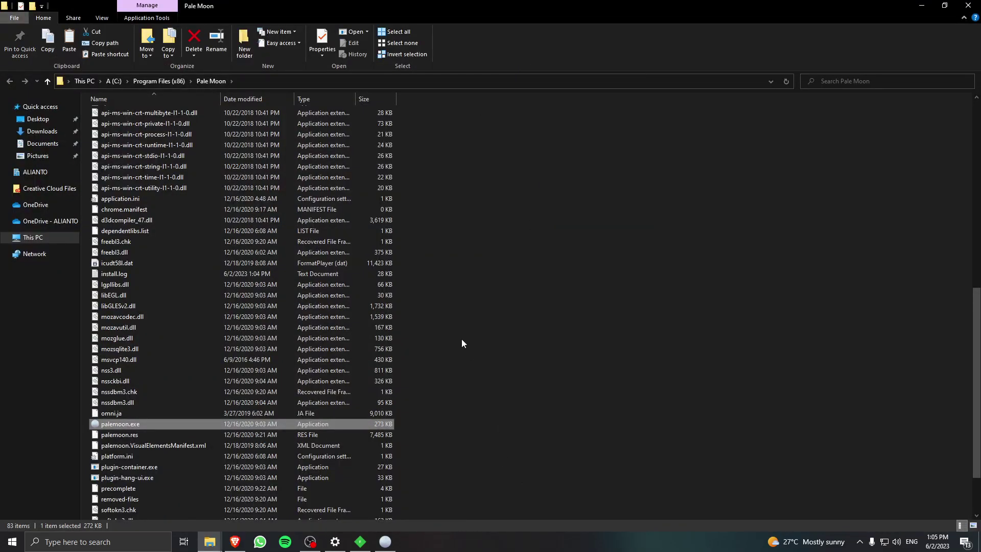
Rename the existing desktop shortcut to 'Pale Moon 32-bit'.
{"action": "key", "text": "super+d"}
{"action": "key", "text": "F2"}
{"action": "key", "text": "End"}
{"action": "type", "text": "32-bit"}
{"action": "key", "text": "Return"}
{"action": "key", "text": "Return"}
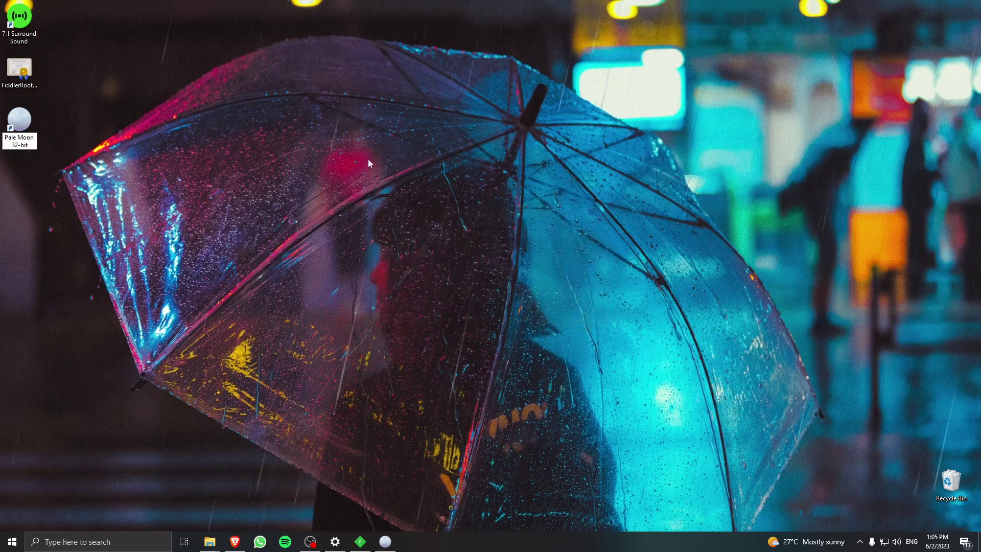
Browse from the 32-bit install folder to the 64-bit Pale Moon folder under C:\Program Files.
{"action": "key", "text": "super+d"}
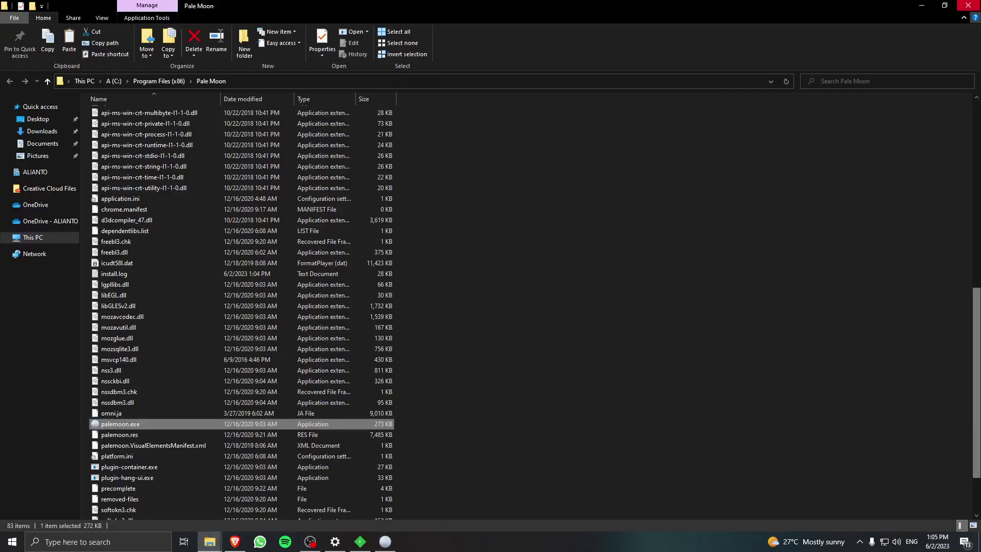
{"action": "key", "text": "super+d"}
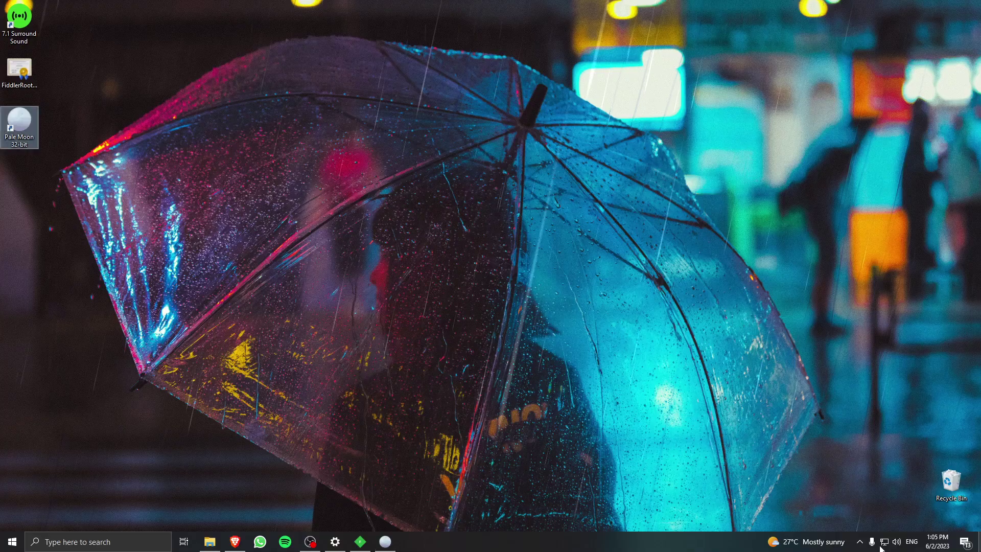
{"action": "right_click", "coordinate": [28, 118]}
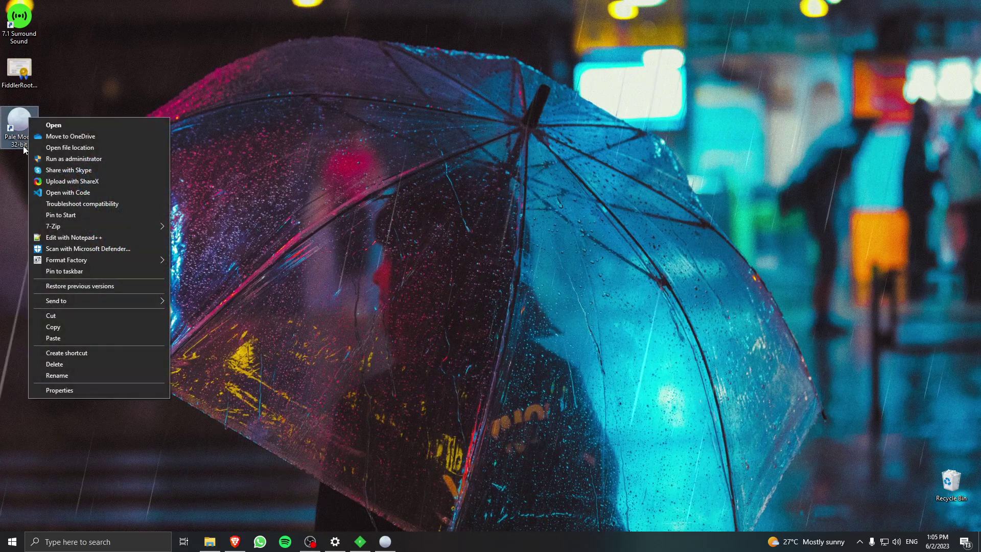
{"action": "left_click", "coordinate": [101, 148]}
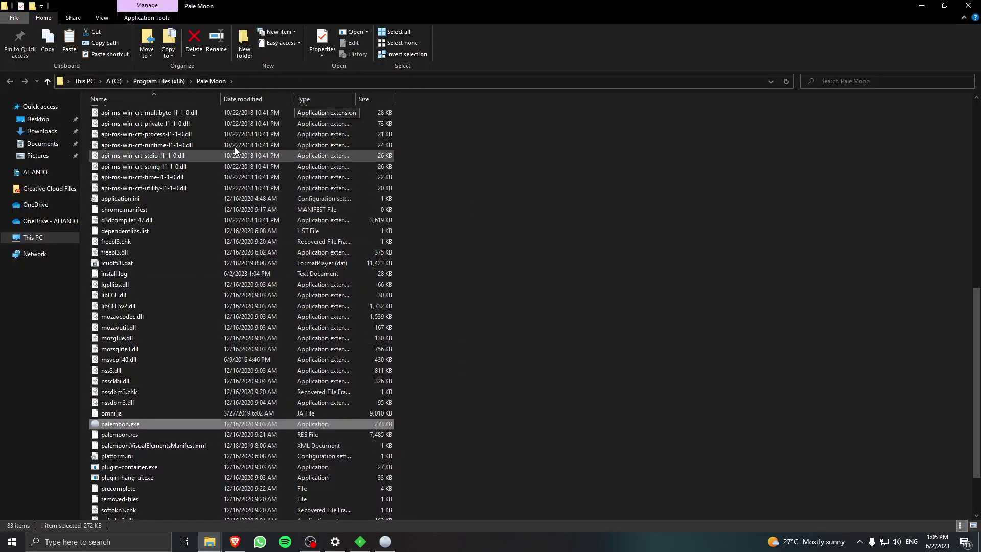
{"action": "left_click", "coordinate": [111, 83]}
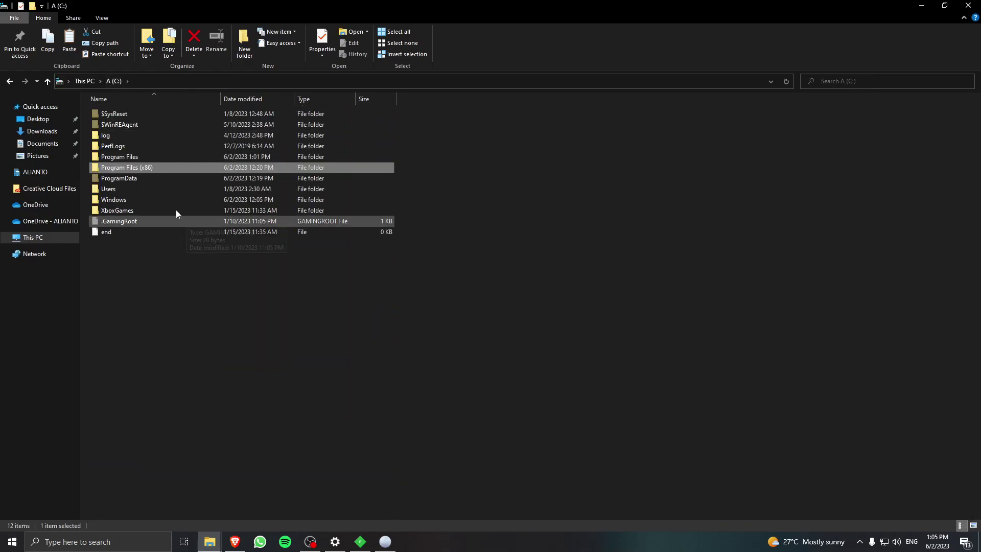
{"action": "double_click", "coordinate": [155, 153]}
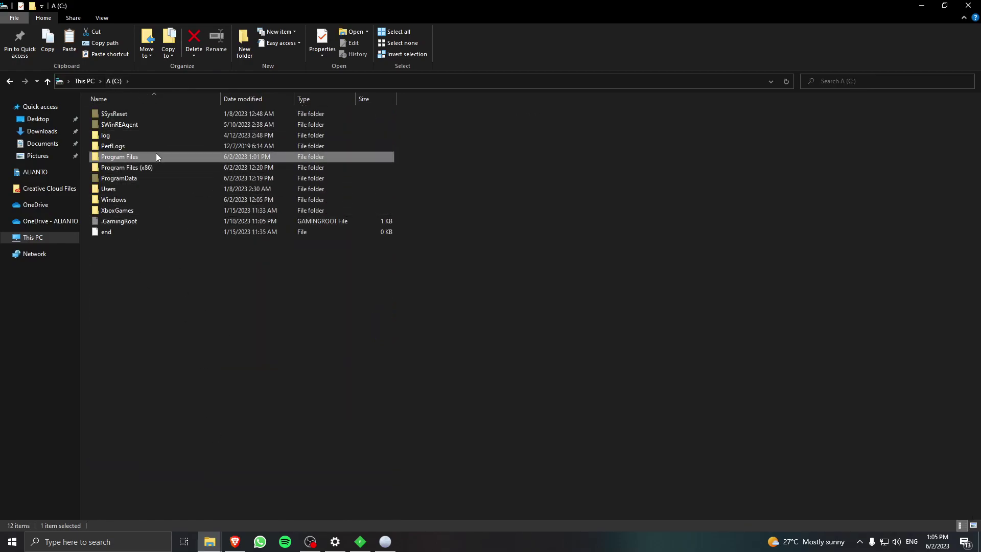
{"action": "scroll", "coordinate": [174, 277], "scroll_direction": "down", "scroll_amount": 5}
{"action": "scroll", "coordinate": [174, 277], "scroll_direction": "down", "scroll_amount": 3}
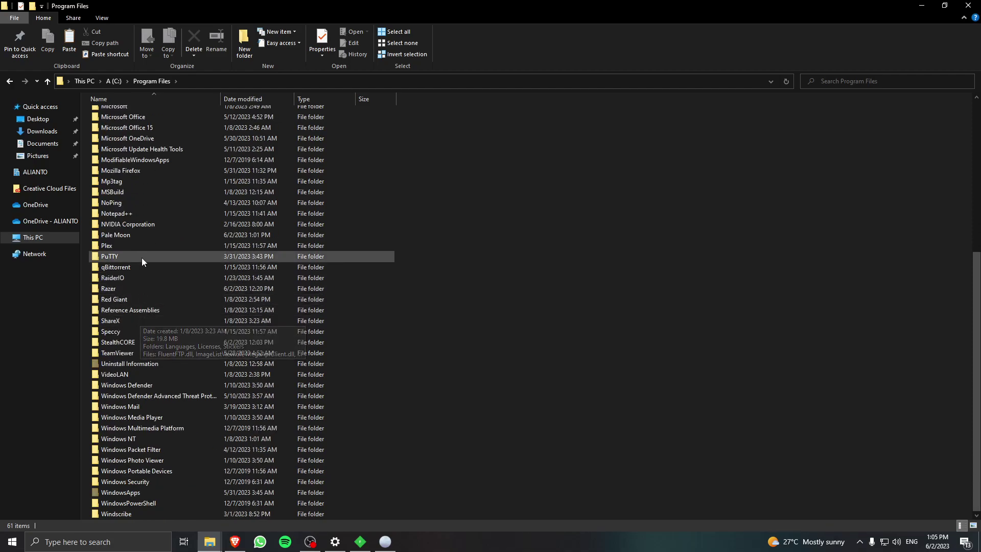
{"action": "double_click", "coordinate": [138, 236]}
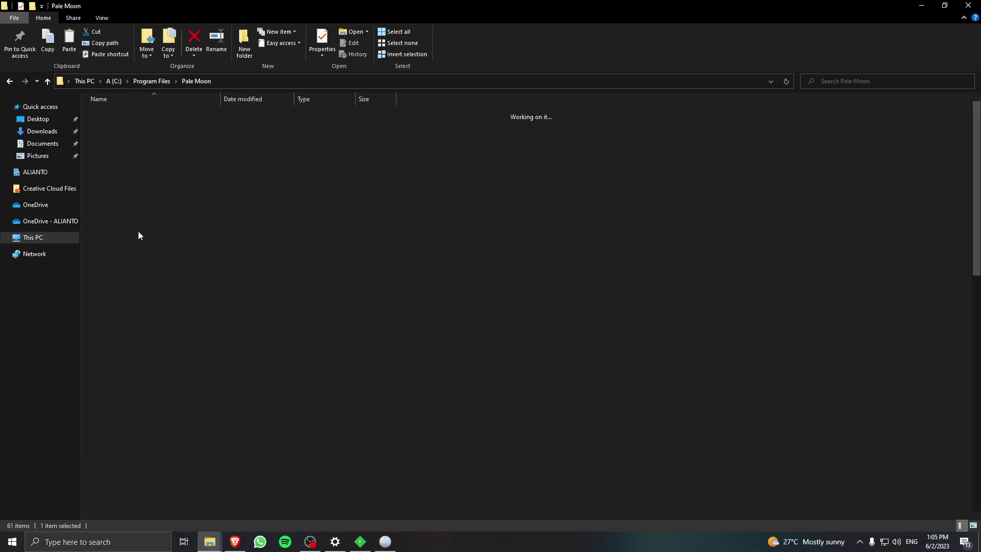
{"action": "scroll", "coordinate": [172, 299], "scroll_direction": "down", "scroll_amount": 8}
{"action": "scroll", "coordinate": [168, 307], "scroll_direction": "down", "scroll_amount": 8}
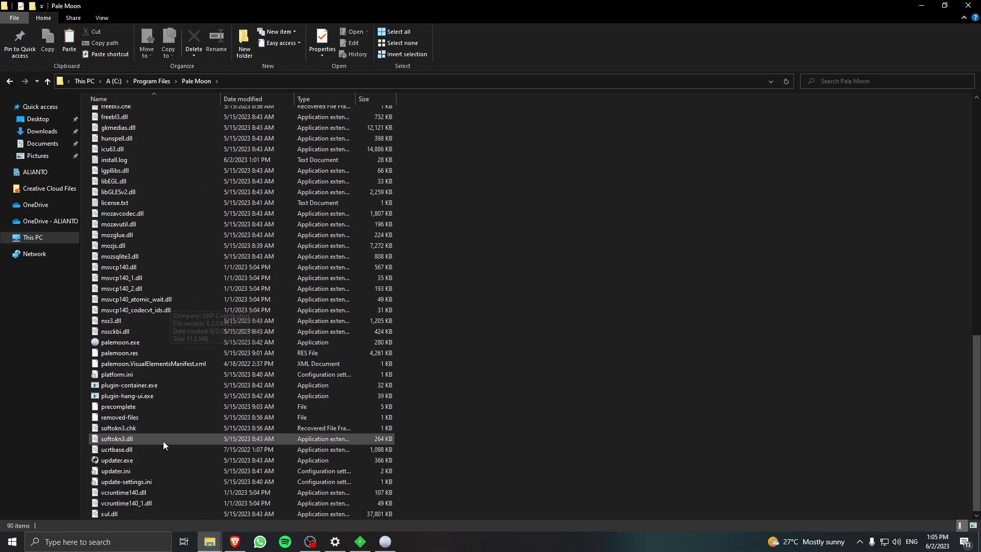
Create a desktop shortcut to the 64-bit palemoon.exe and name it 'Pale Moon 64-bit'.
{"action": "right_click", "coordinate": [161, 342]}
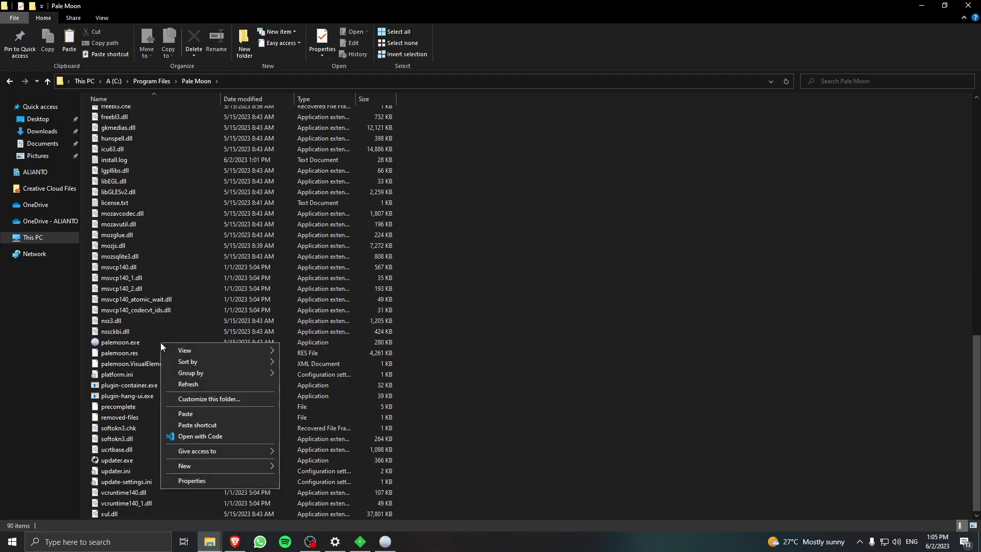
{"action": "left_click", "coordinate": [134, 345]}
{"action": "right_click", "coordinate": [134, 345]}
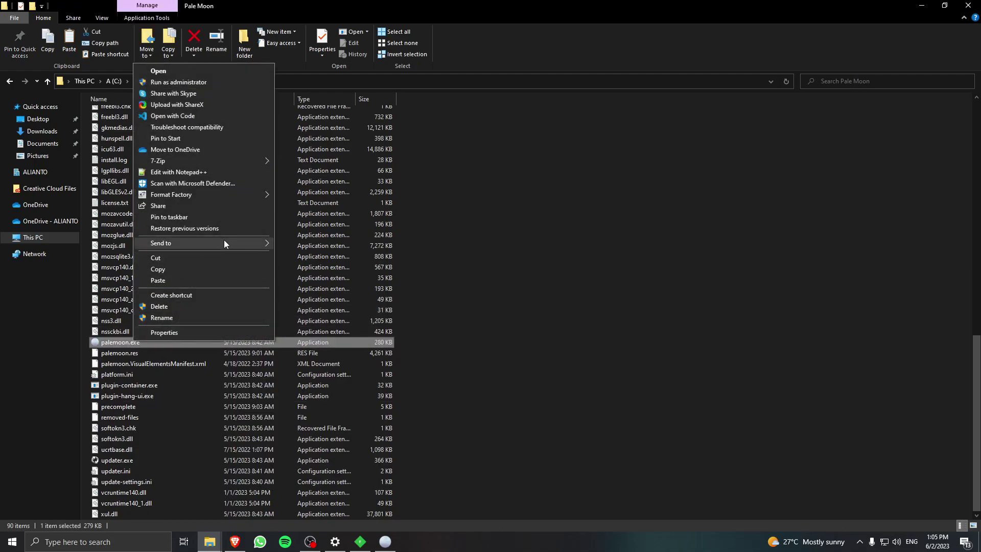
{"action": "mouse_move", "coordinate": [225, 243]}
{"action": "left_click", "coordinate": [341, 267]}
{"action": "key", "text": "super+d"}
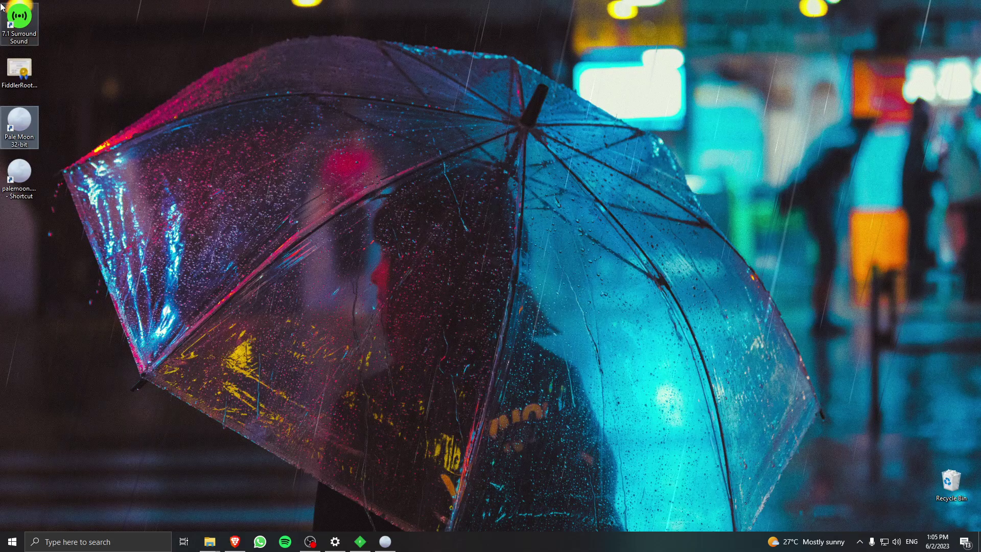
{"action": "key", "text": "F2"}
{"action": "type", "text": "Pal"}
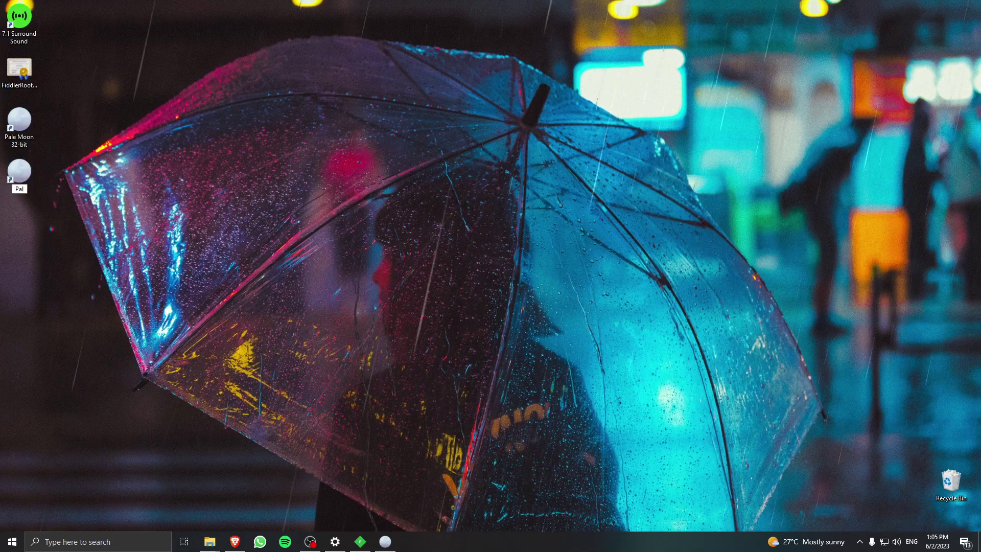
{"action": "type", "text": "e Moon 64-bit"}
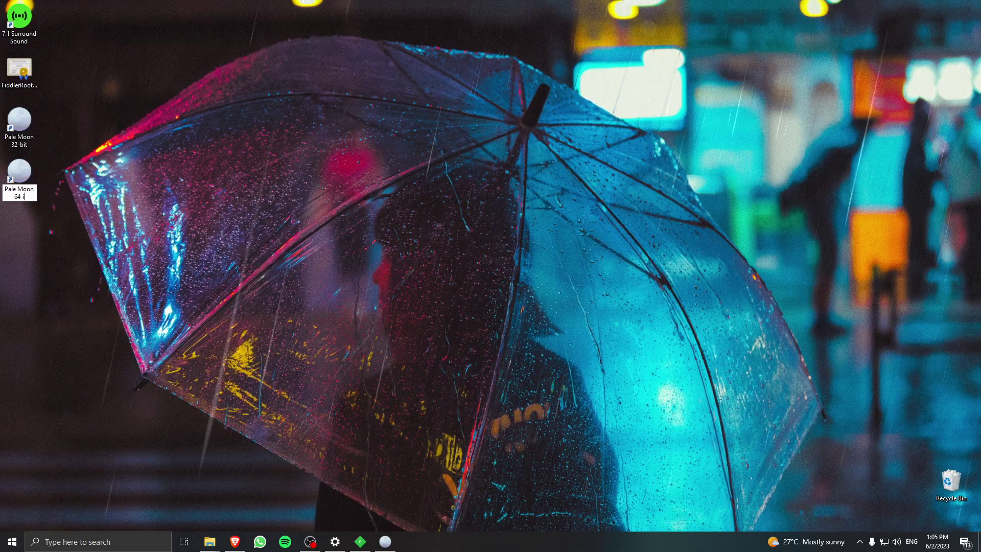
{"action": "key", "text": "Return"}
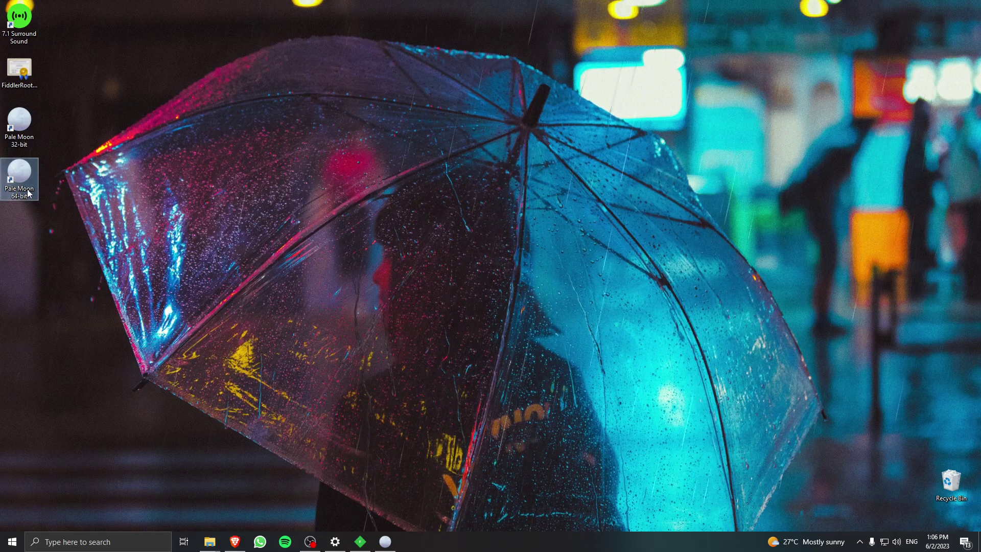
Launch Pale Moon 32-bit from its desktop shortcut and load neopets.com.
{"action": "left_click", "coordinate": [10, 133]}
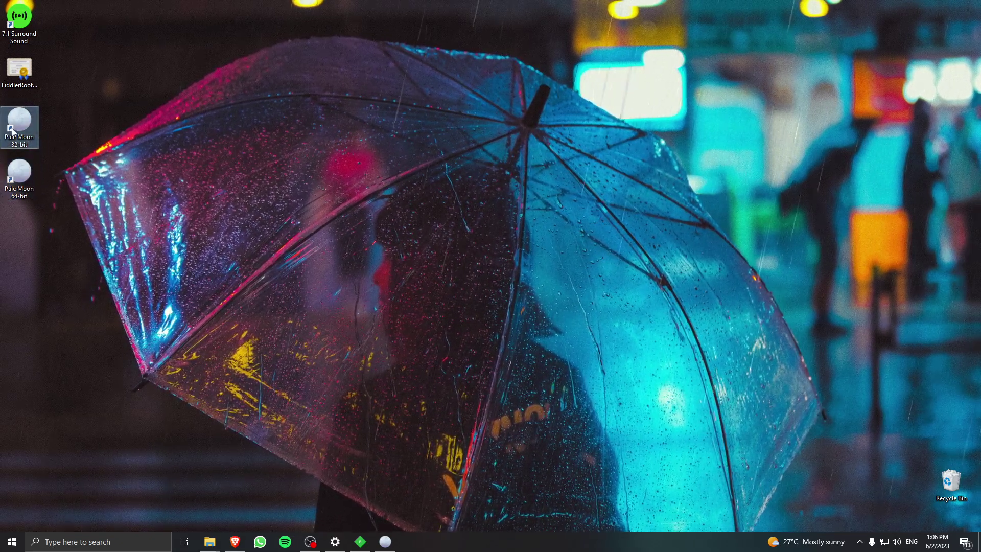
{"action": "double_click", "coordinate": [15, 136]}
{"action": "key", "text": "alt+Tab"}
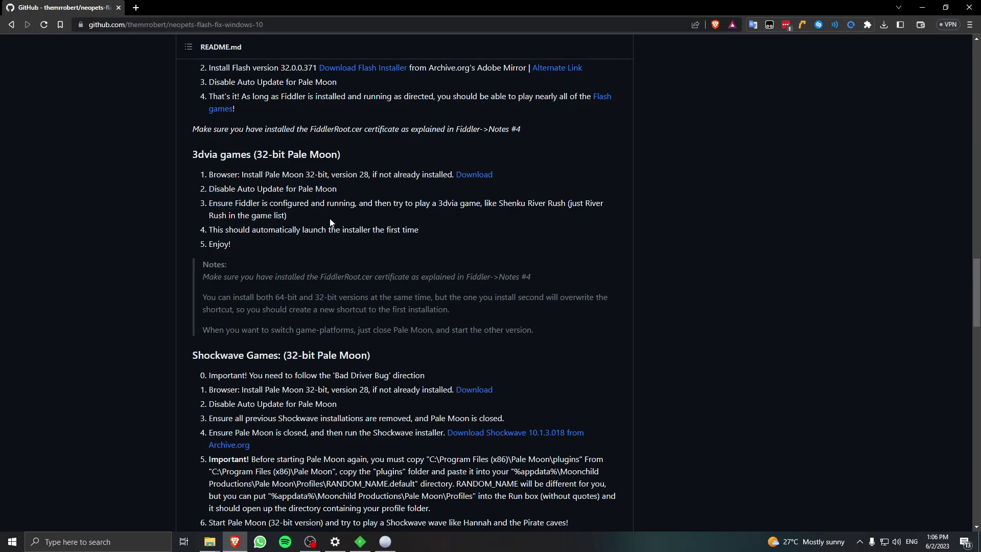
{"action": "left_click", "coordinate": [385, 540]}
{"action": "left_click", "coordinate": [307, 22]}
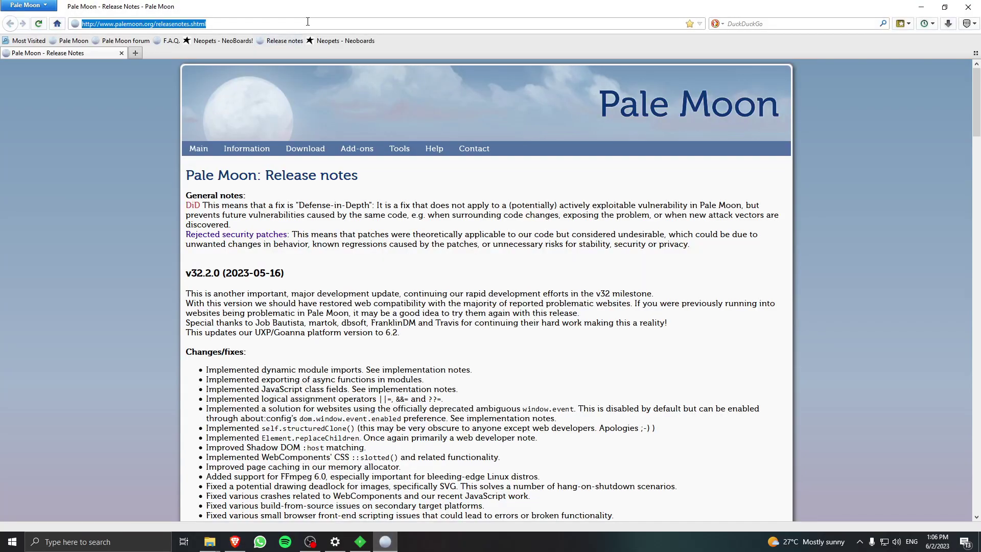
{"action": "type", "text": "neopets.com/"}
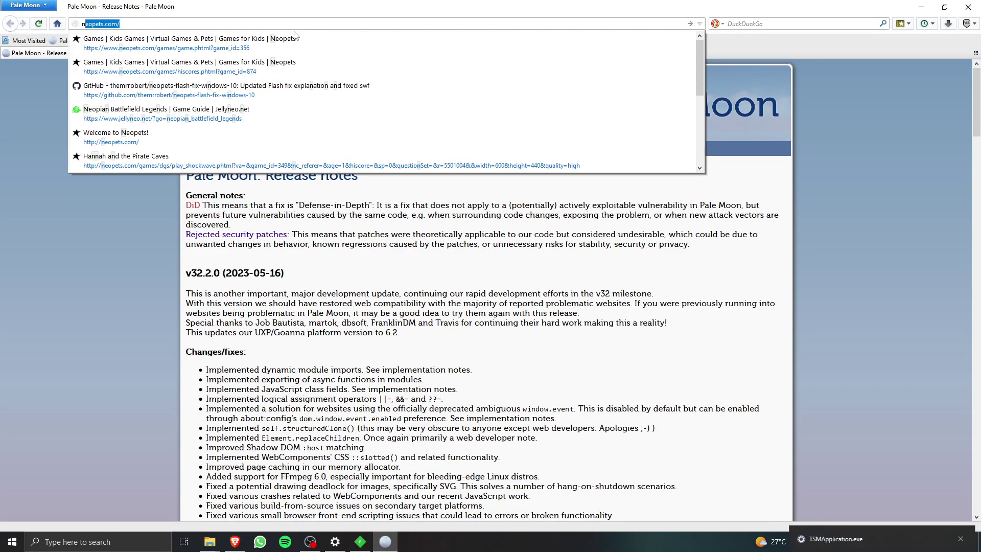
{"action": "key", "text": "Return"}
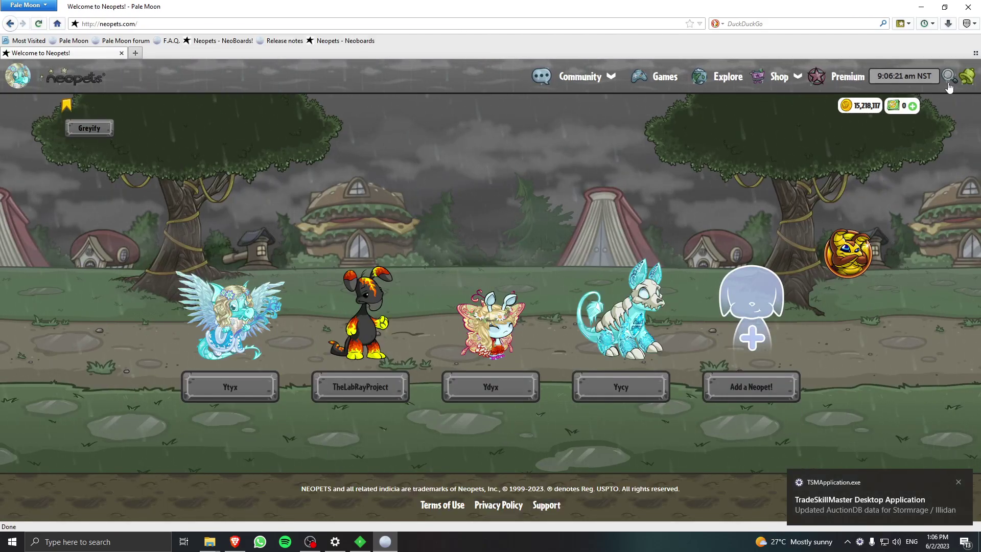
Search the Neopets site for 'Shenkuu River Rush' and open the game's page.
{"action": "left_click", "coordinate": [948, 81]}
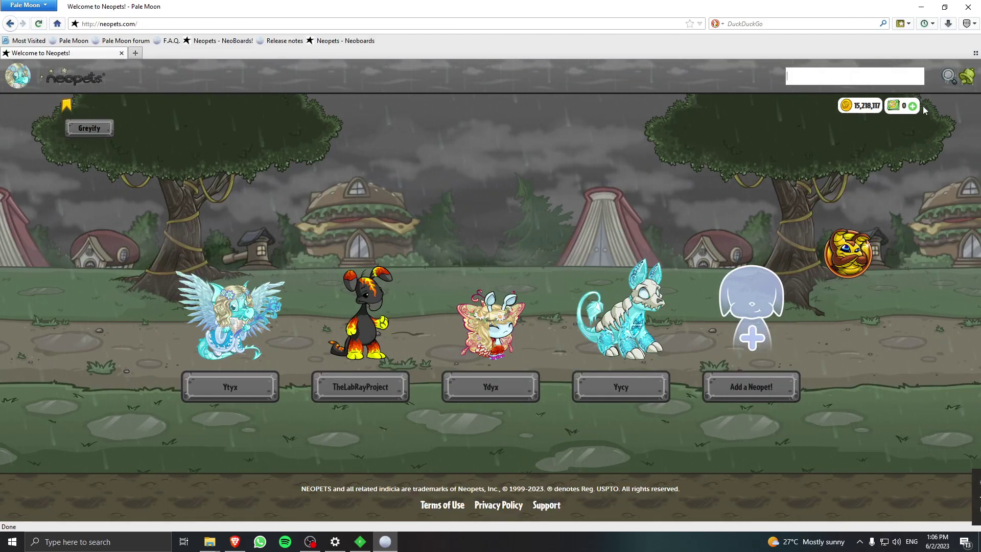
{"action": "type", "text": "T"}
{"action": "key", "text": "BackSpace"}
{"action": "type", "text": "Shenk"}
{"action": "key", "text": "Down"}
{"action": "key", "text": "Return"}
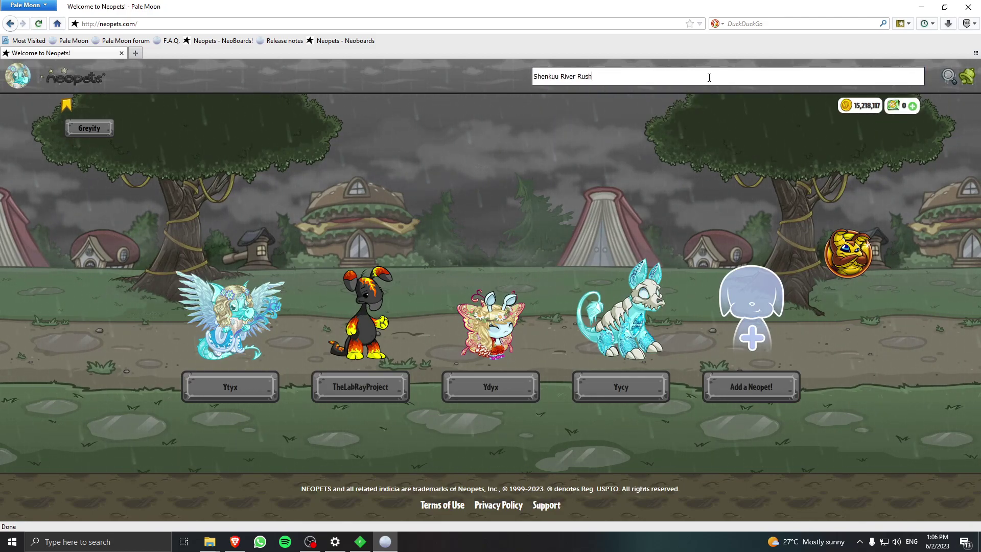
{"action": "key", "text": "Return"}
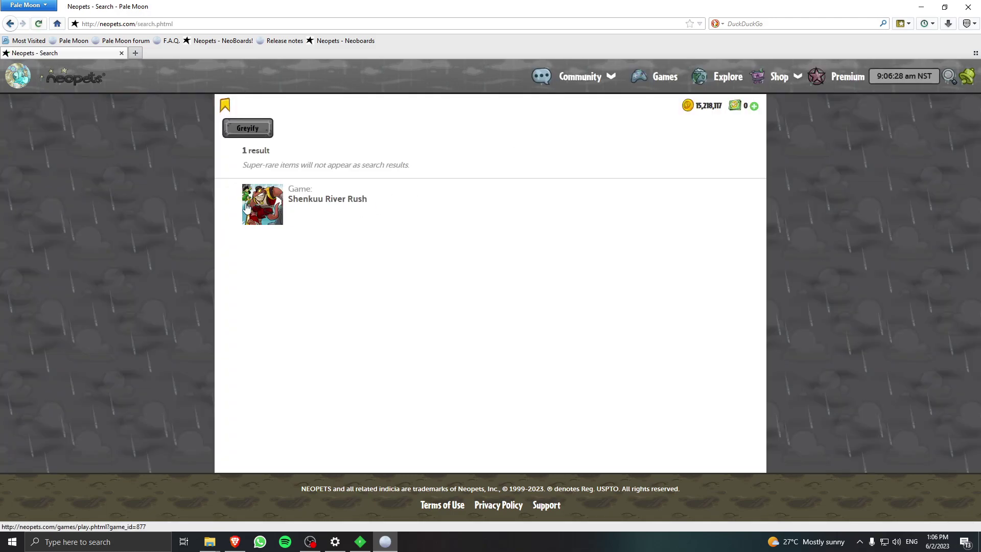
{"action": "left_click", "coordinate": [247, 207]}
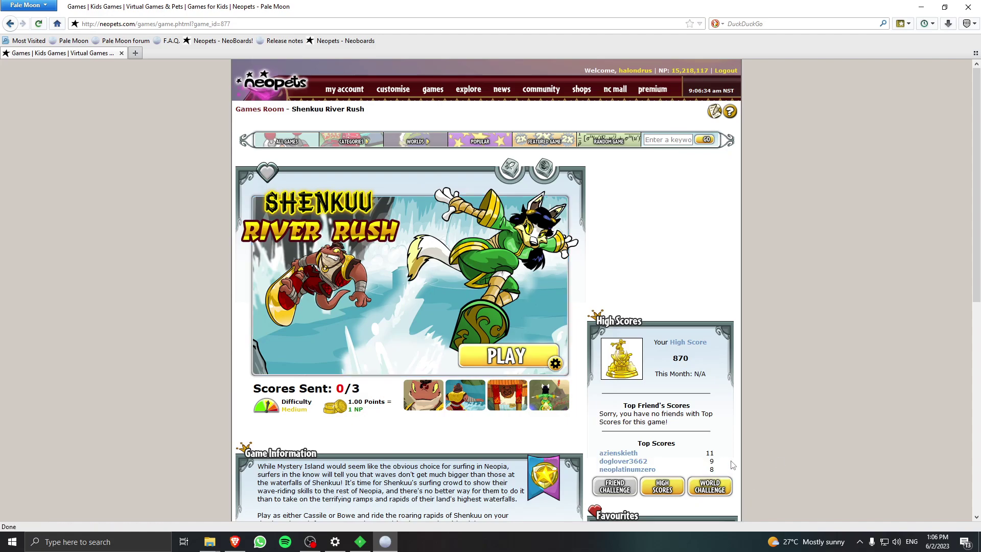
Launch Shenkuu River Rush and save the 3DVIA player installer to Downloads.
{"action": "left_click", "coordinate": [698, 453]}
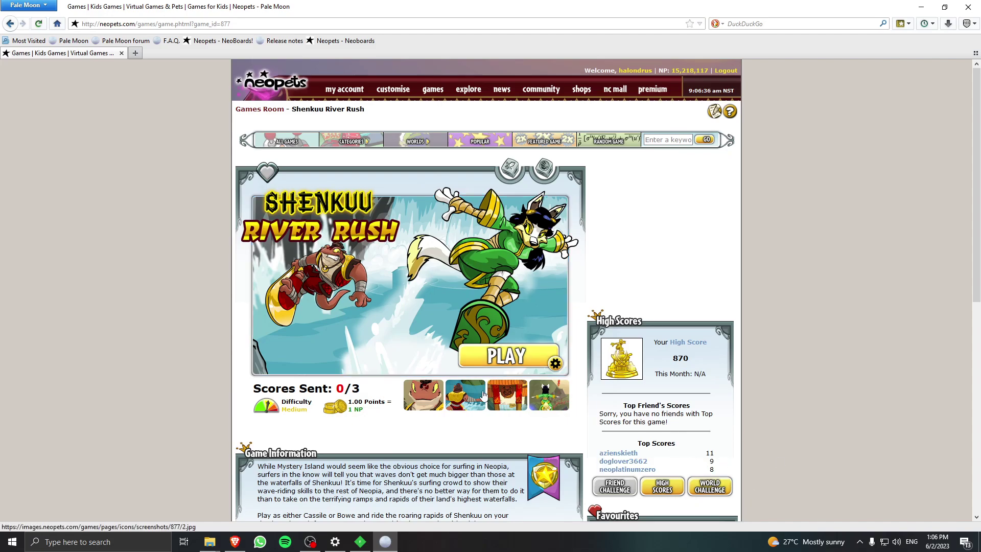
{"action": "left_click", "coordinate": [500, 352]}
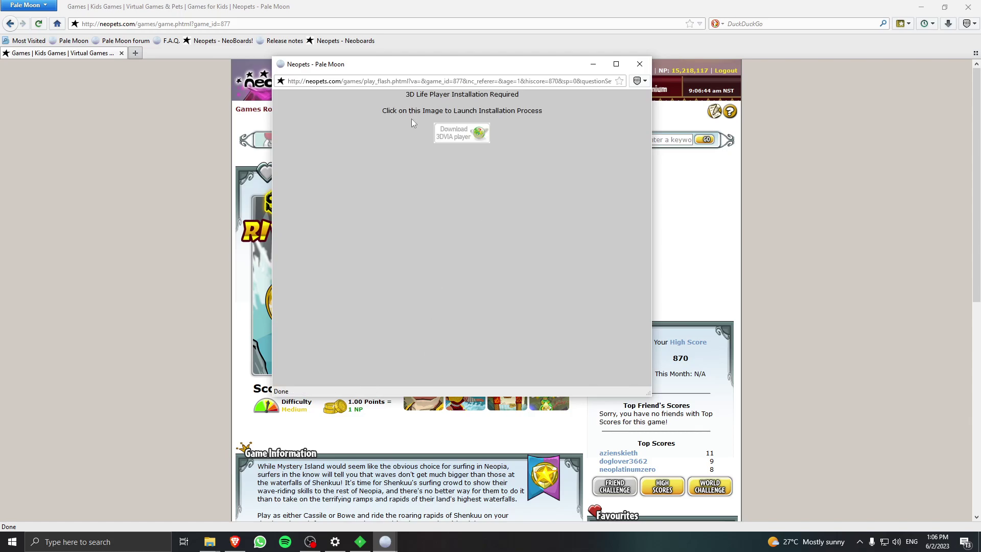
{"action": "left_click", "coordinate": [471, 148]}
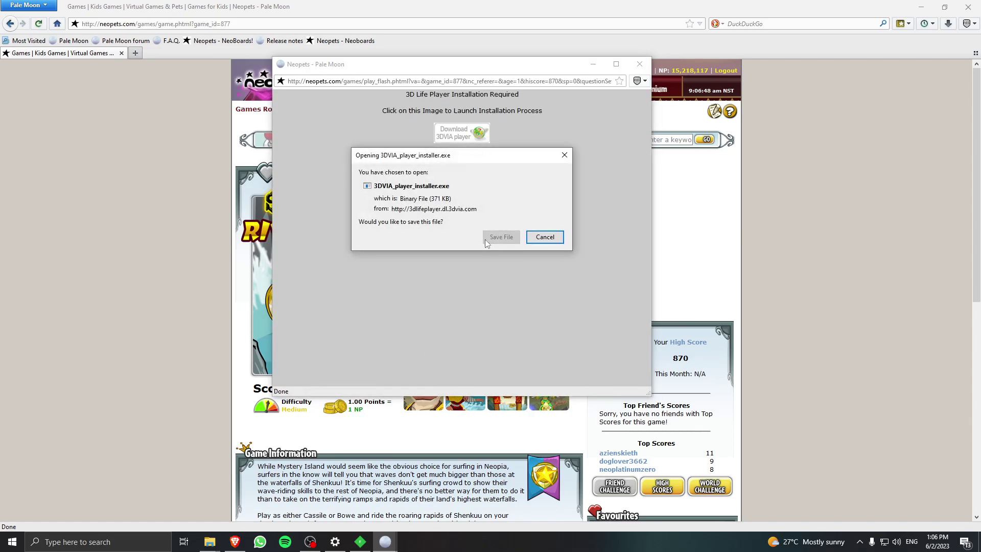
{"action": "left_click", "coordinate": [501, 237]}
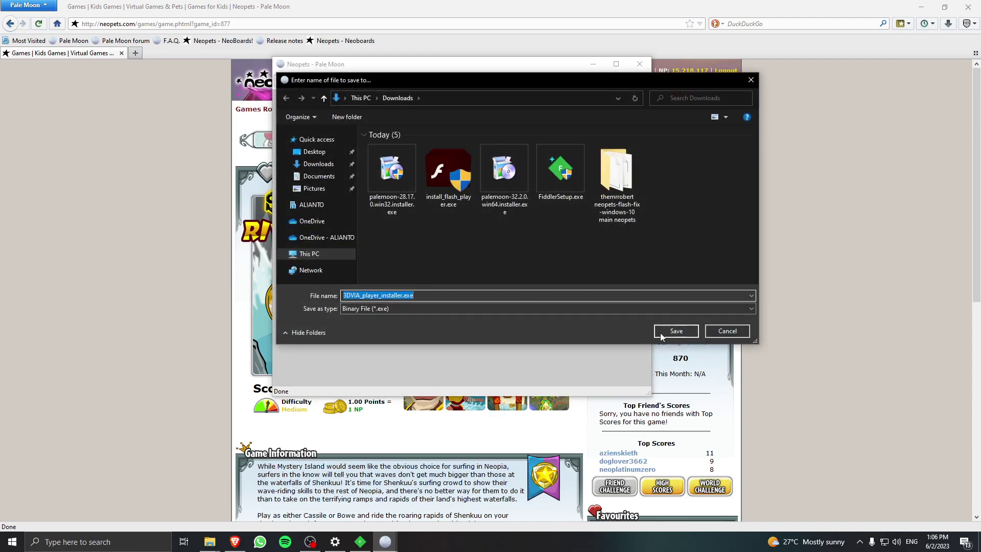
{"action": "left_click", "coordinate": [669, 332]}
Run the 3DVIA player installer from the downloads list, then return to the game page.
{"action": "left_click", "coordinate": [948, 23]}
{"action": "left_click", "coordinate": [856, 66]}
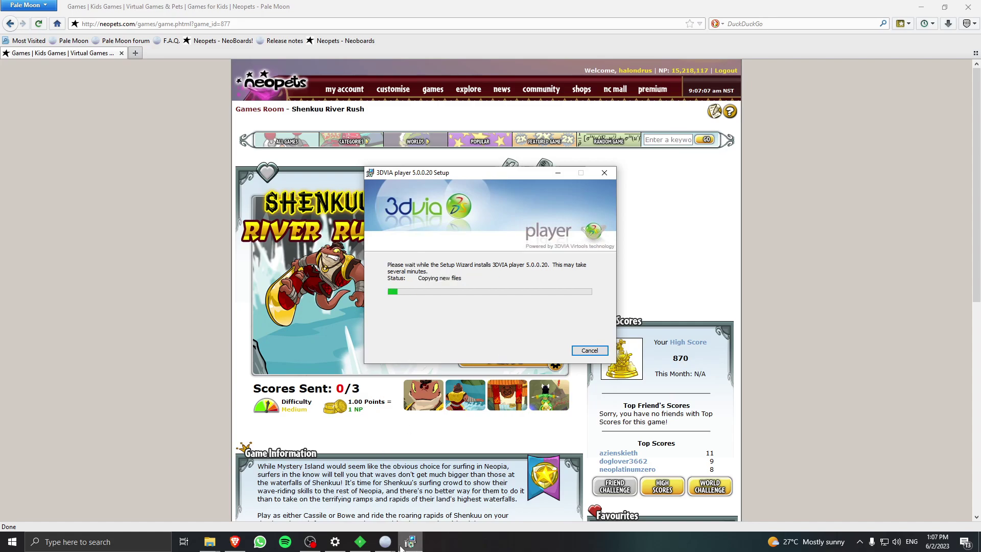
{"action": "left_click", "coordinate": [455, 498]}
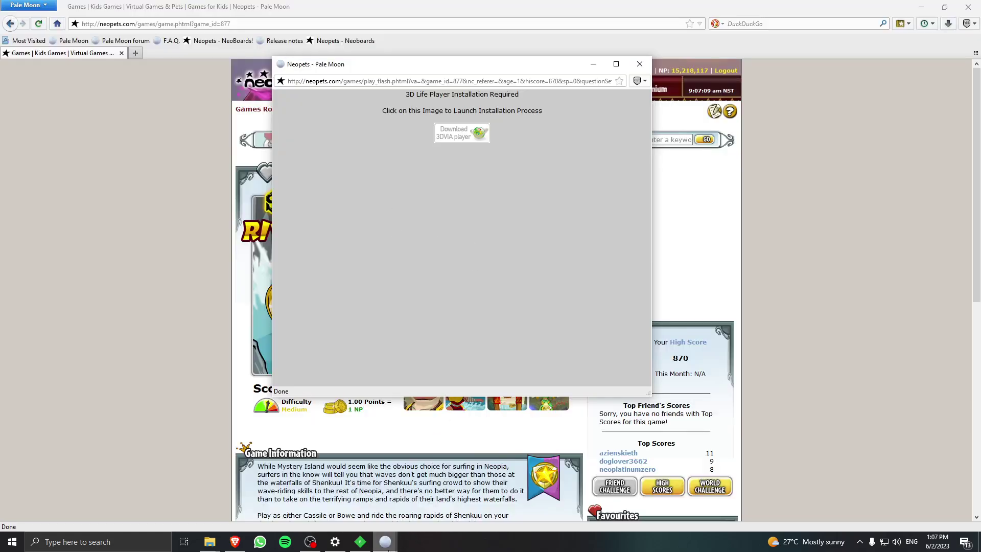
{"action": "key", "text": "alt+Tab"}
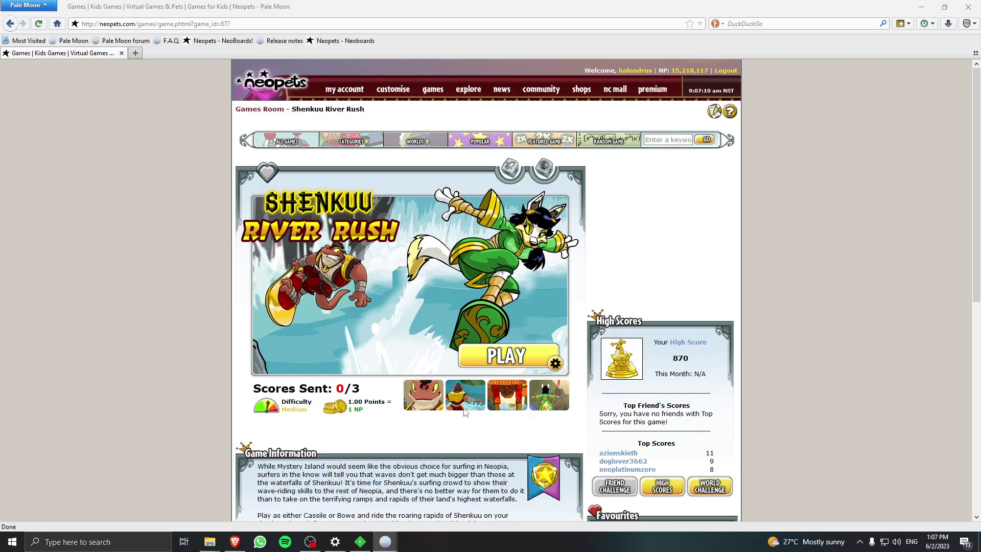
Bring the Shenkuu River Rush game window forward to show its INITIALIZING... bar.
{"action": "left_click", "coordinate": [455, 498]}
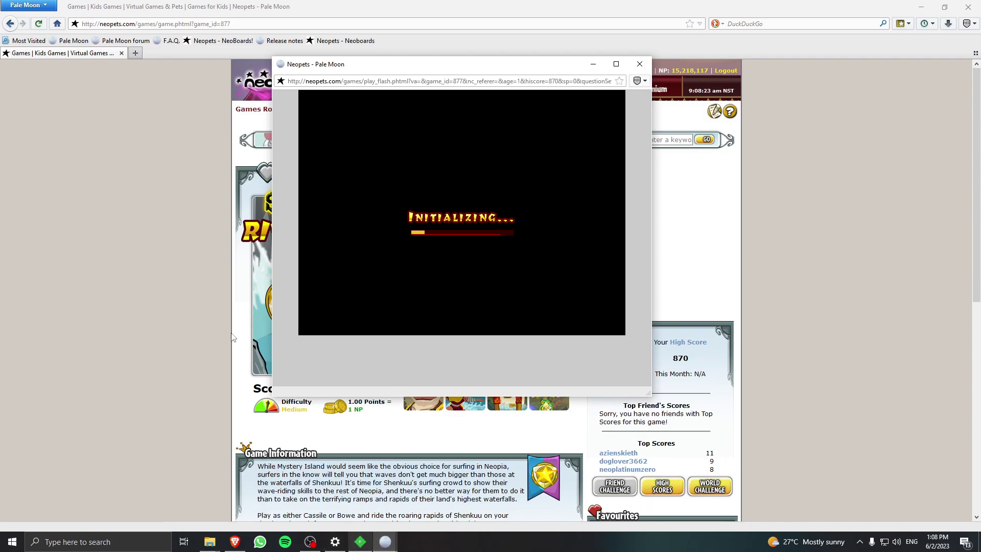
Load neopets.com/fixscore in a new tab.
{"action": "left_click", "coordinate": [135, 53]}
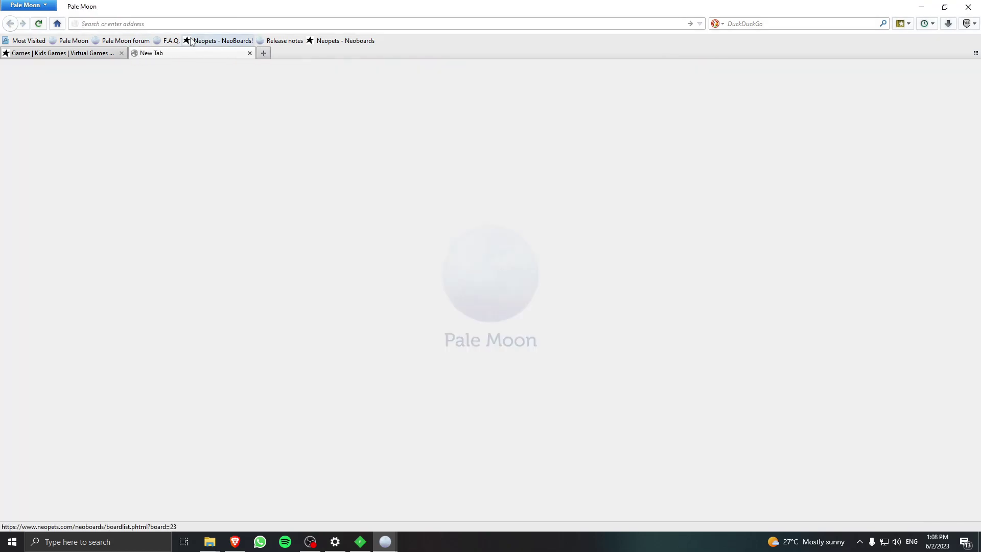
{"action": "type", "text": "neopets.com/"}
{"action": "key", "text": "Return"}
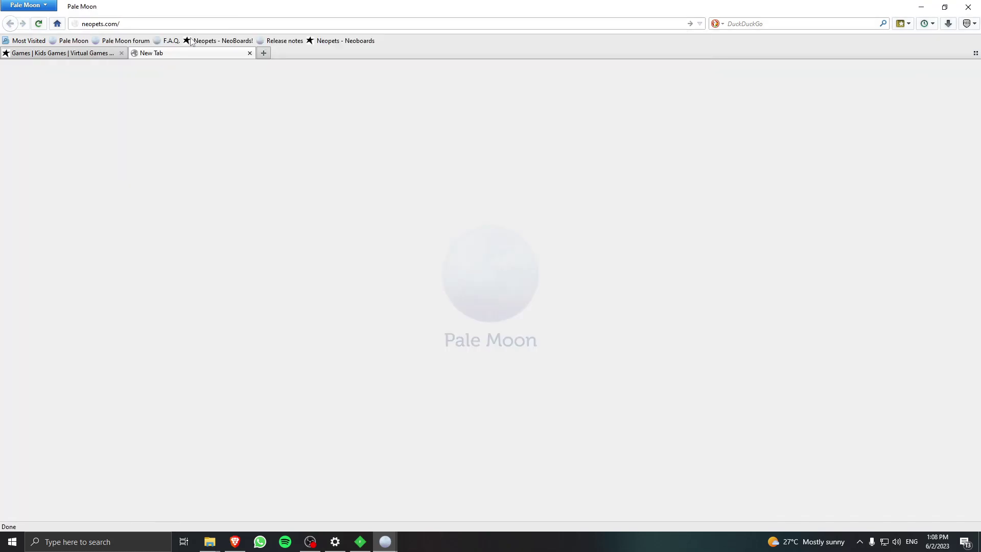
{"action": "type", "text": "fixsoc"}
{"action": "type", "text": "core"}
{"action": "key", "text": "Return"}
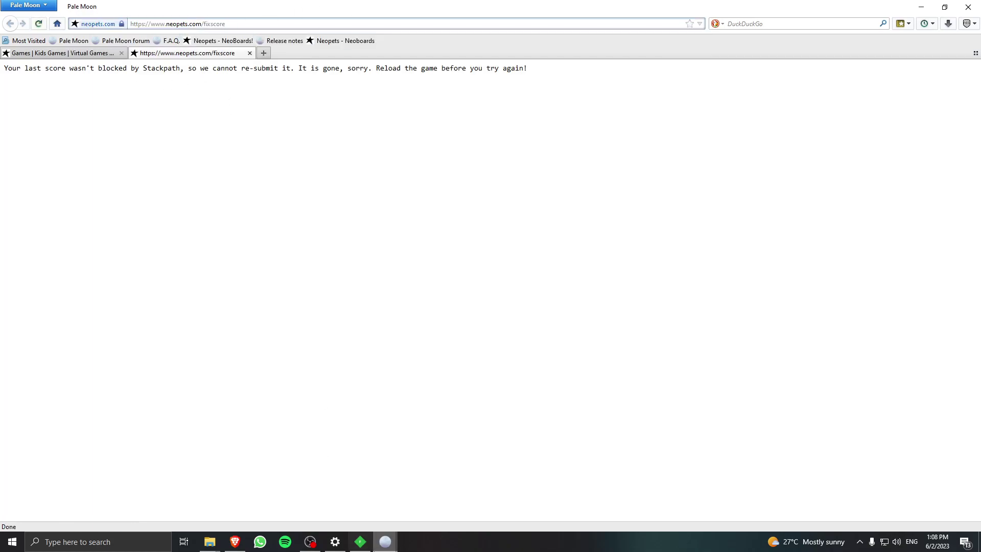
Switch back to the Shenkuu River Rush page and its still-initializing game window.
{"action": "mouse_move", "coordinate": [385, 542]}
{"action": "left_click", "coordinate": [439, 498]}
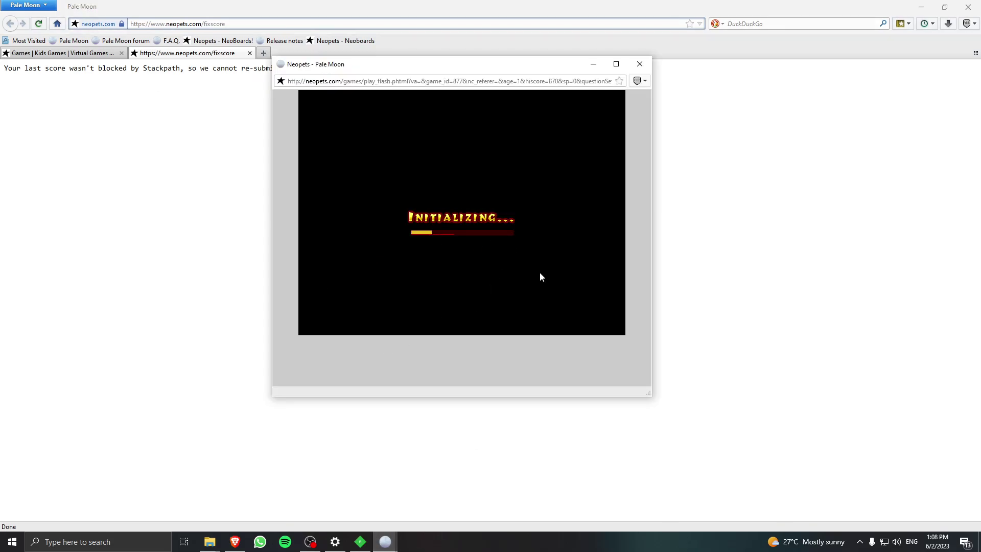
{"action": "left_click", "coordinate": [254, 237]}
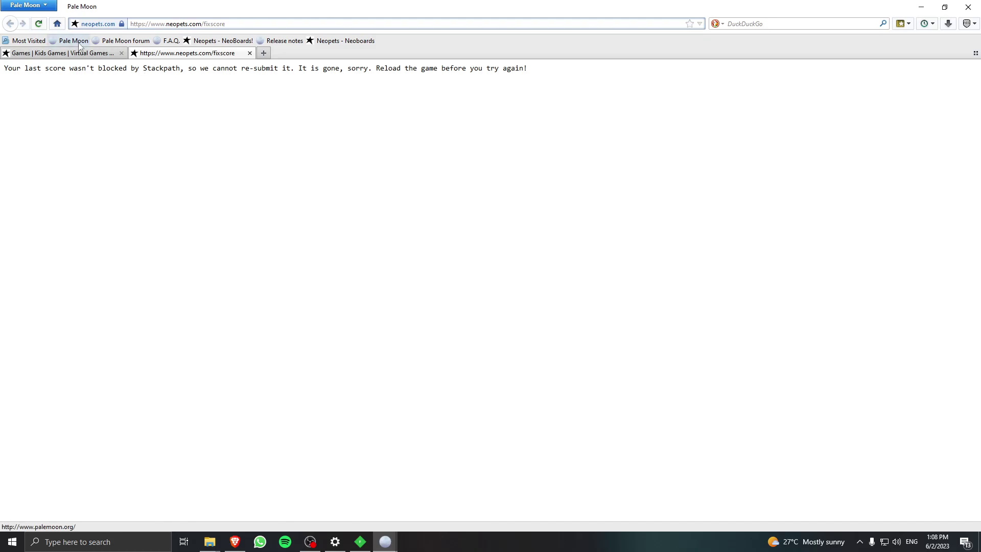
{"action": "left_click", "coordinate": [67, 53]}
{"action": "mouse_move", "coordinate": [385, 541]}
{"action": "left_click", "coordinate": [435, 503]}
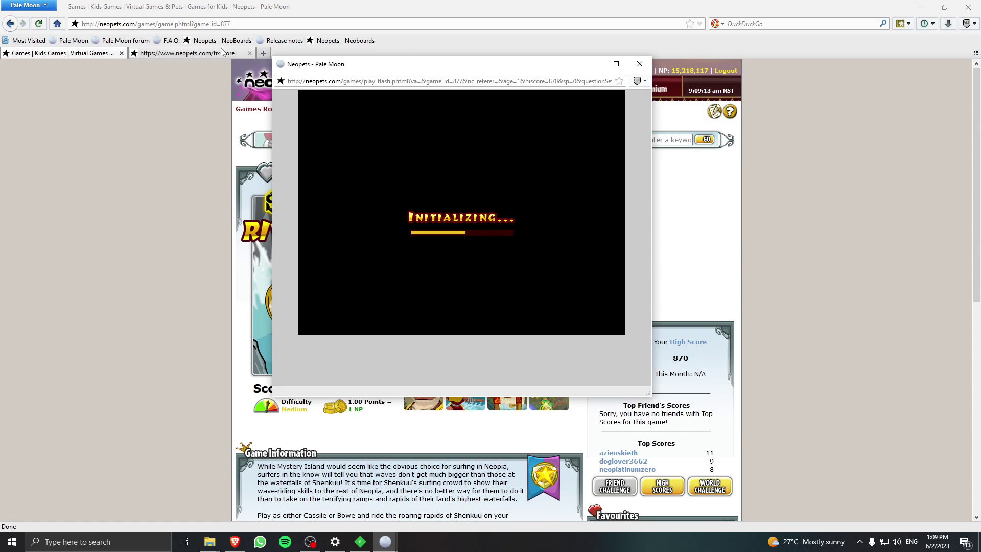
Bring the Shenkuu River Rush window forward, switch Music ON and choose Start Game.
{"action": "left_click", "coordinate": [186, 53]}
{"action": "left_click", "coordinate": [100, 57]}
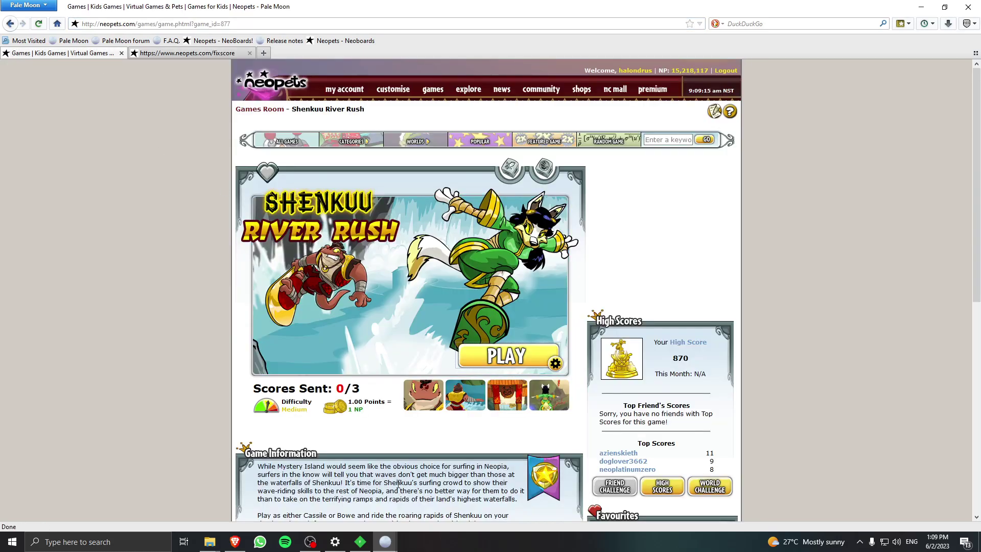
{"action": "left_click", "coordinate": [434, 498]}
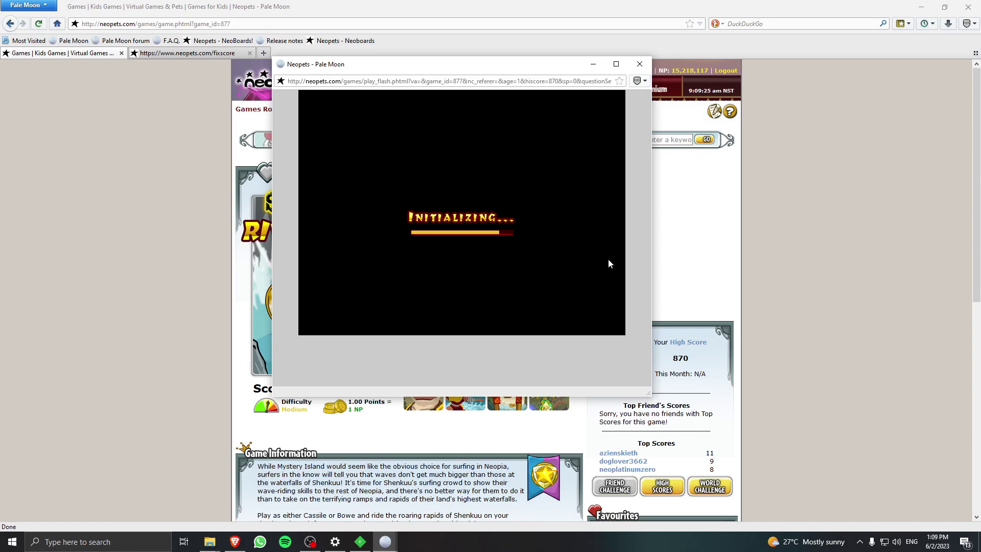
{"action": "left_click", "coordinate": [541, 231]}
{"action": "left_click", "coordinate": [562, 201]}
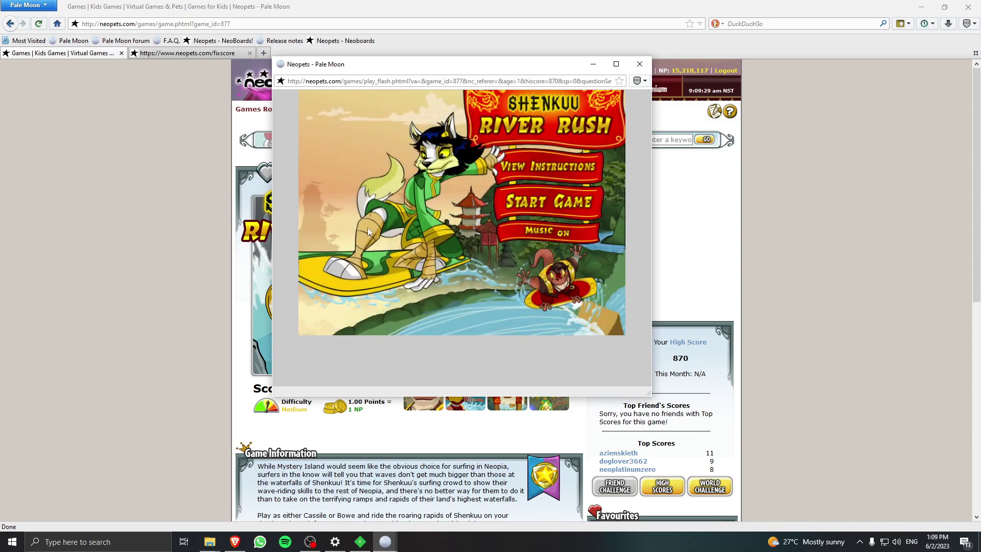
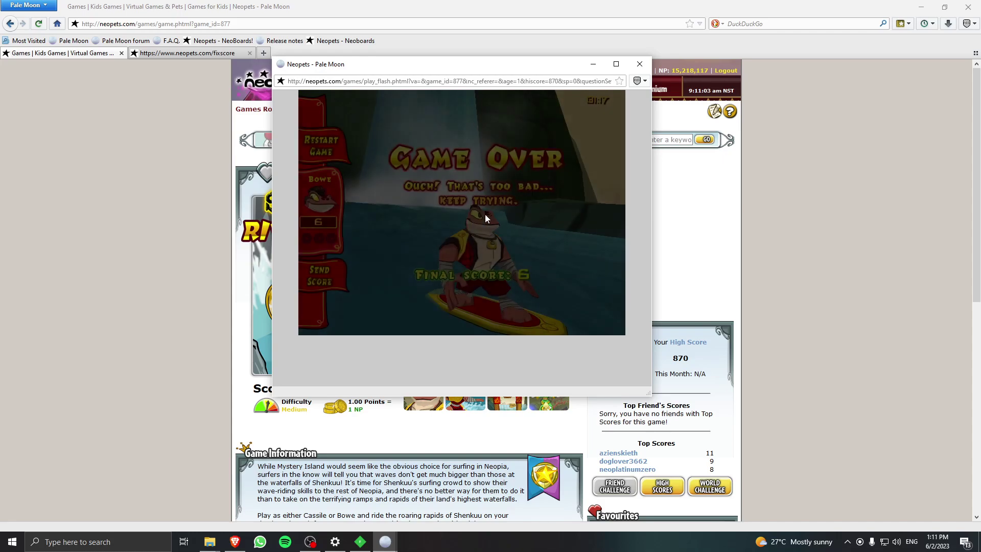
Submit the Shenkuu River Rush final score of 6 and close the game popup.
{"action": "left_click", "coordinate": [317, 279]}
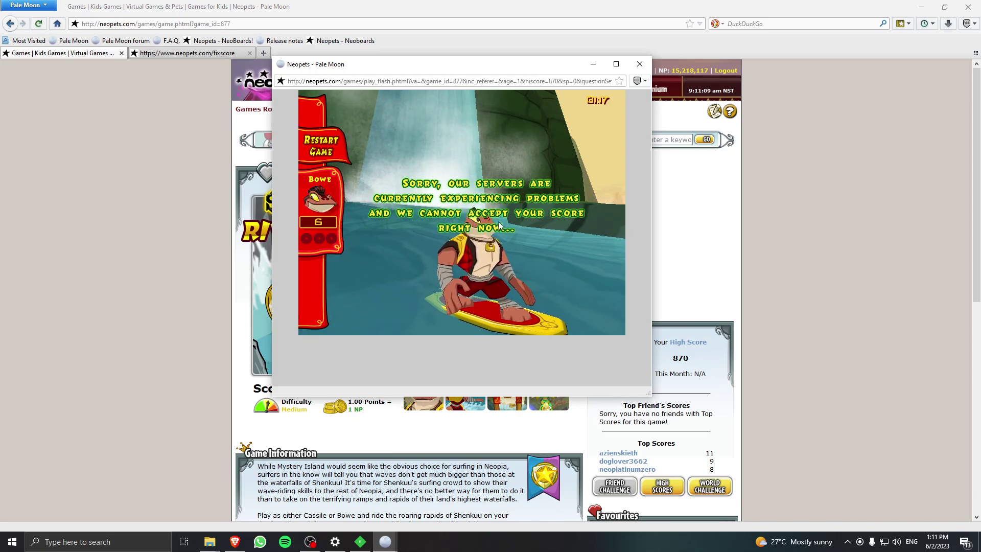
{"action": "key", "text": "ctrl+w"}
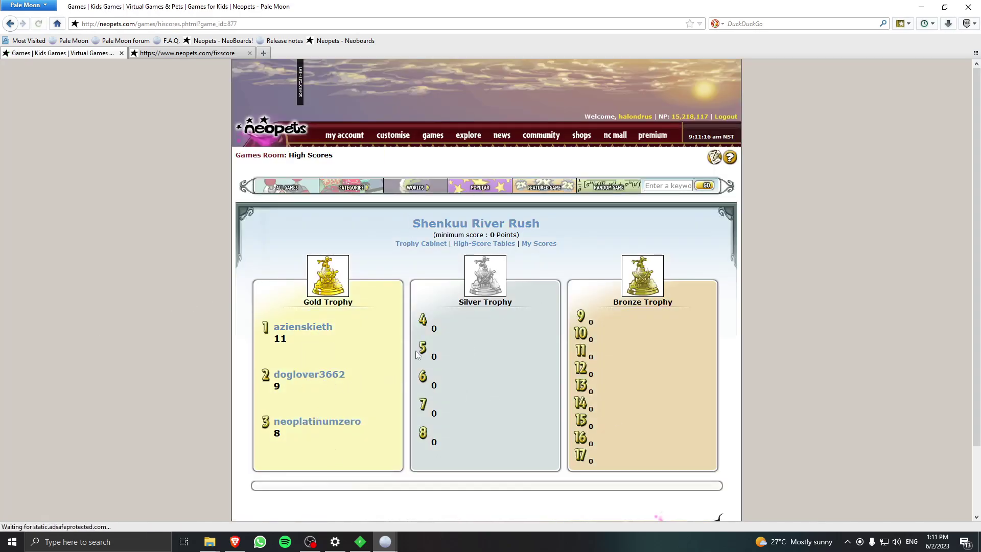
Reload neopets.com/fixscore to resubmit the score, checking the success=1 response.
{"action": "left_click", "coordinate": [217, 55]}
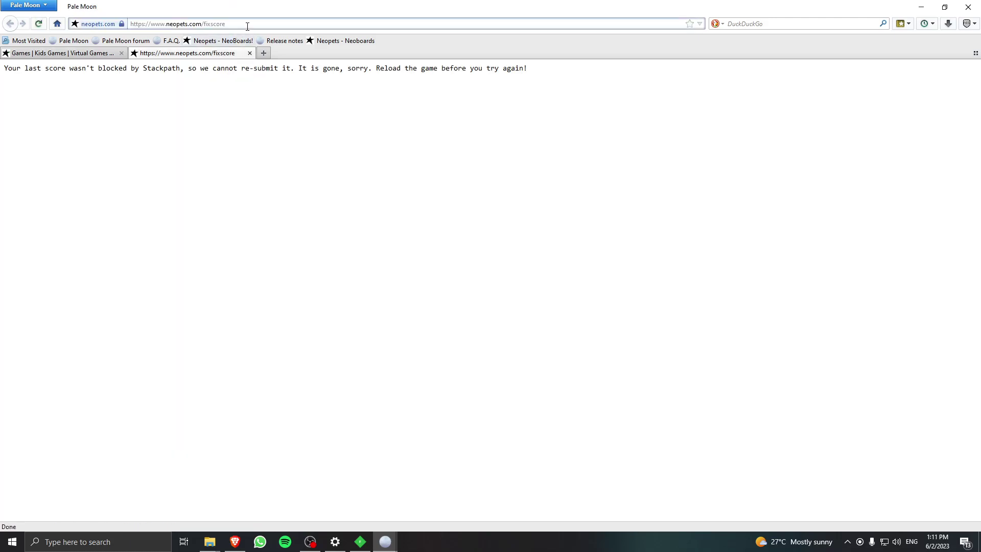
{"action": "key", "text": "Return"}
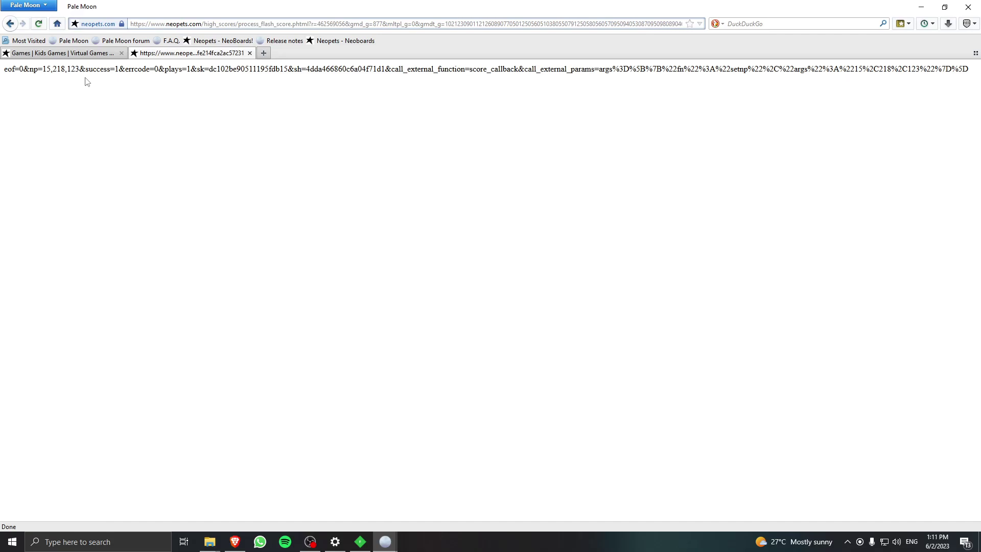
{"action": "left_click_drag", "start_coordinate": [90, 69], "coordinate": [119, 69]}
{"action": "left_click", "coordinate": [110, 97]}
Check the high scores, then close the game window and Pale Moon, confirming both tabs.
{"action": "left_click", "coordinate": [94, 53]}
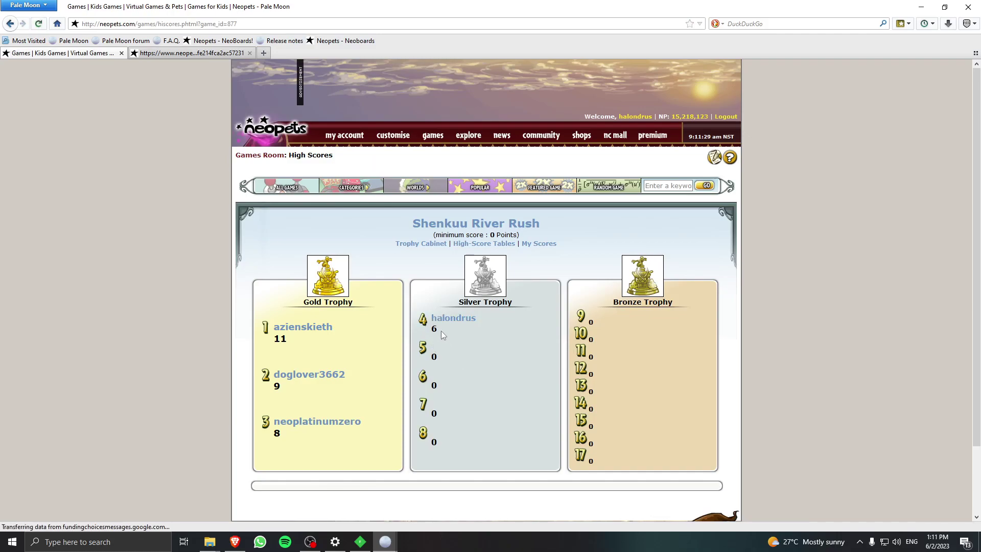
{"action": "mouse_move", "coordinate": [385, 541]}
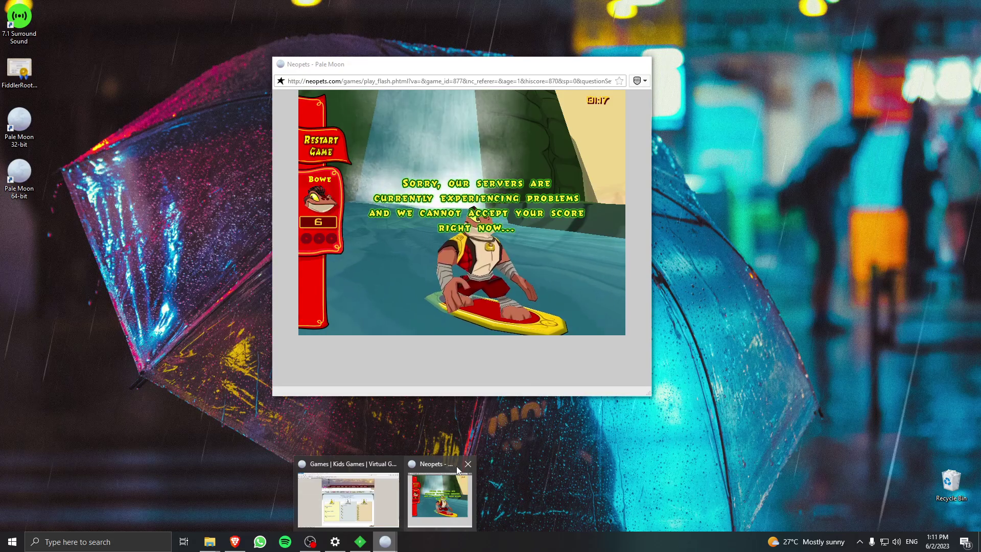
{"action": "left_click", "coordinate": [467, 464]}
{"action": "left_click", "coordinate": [432, 463]}
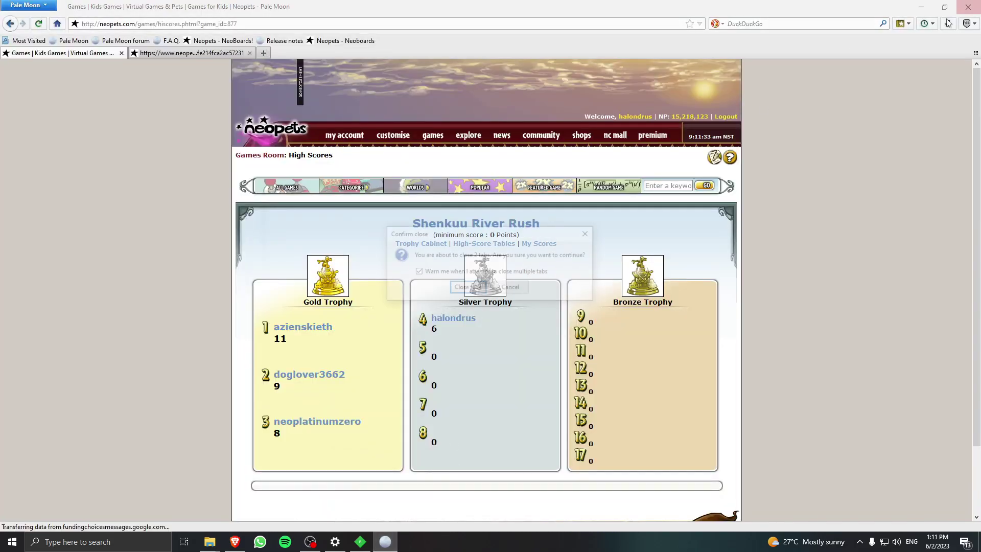
{"action": "key", "text": "Return"}
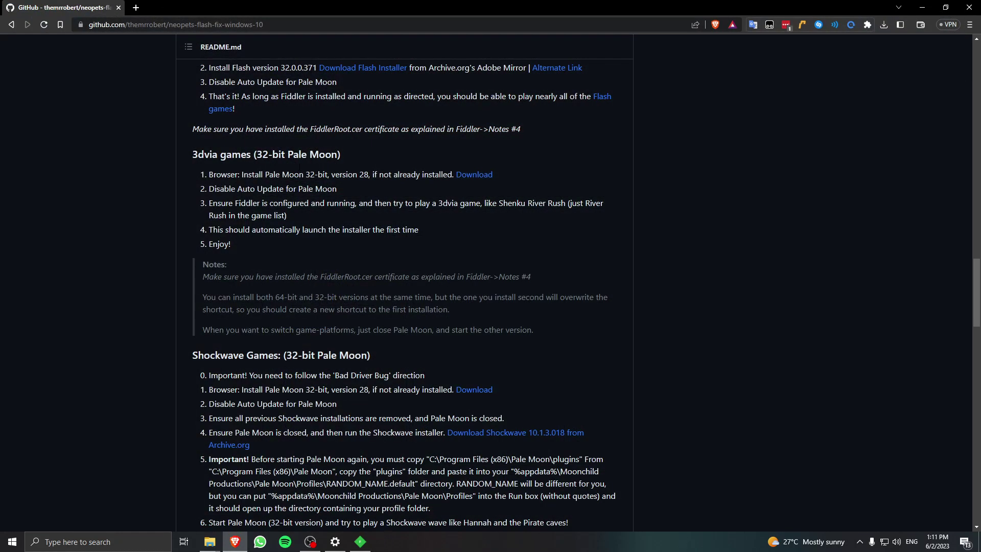
{"action": "scroll", "coordinate": [669, 189], "scroll_direction": "down", "scroll_amount": 4}
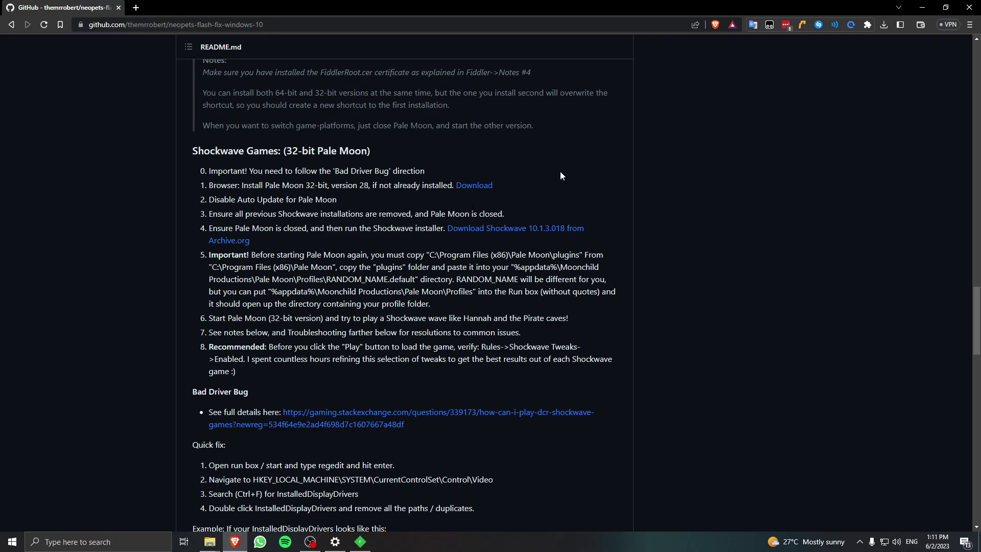
{"action": "scroll", "coordinate": [570, 172], "scroll_direction": "up", "scroll_amount": 4}
{"action": "scroll", "coordinate": [381, 155], "scroll_direction": "down", "scroll_amount": 4}
{"action": "scroll", "coordinate": [381, 155], "scroll_direction": "up", "scroll_amount": 3}
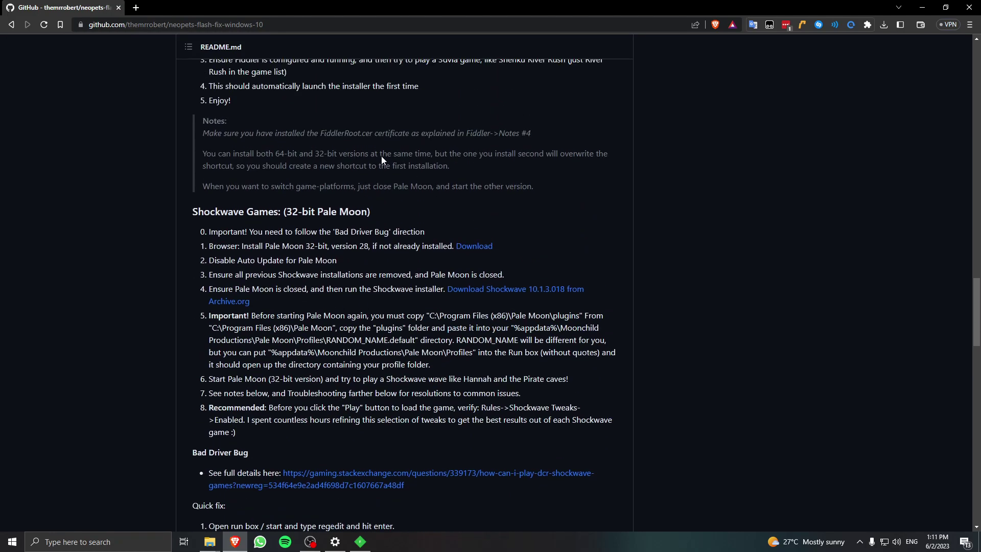
{"action": "scroll", "coordinate": [142, 190], "scroll_direction": "down", "scroll_amount": 3}
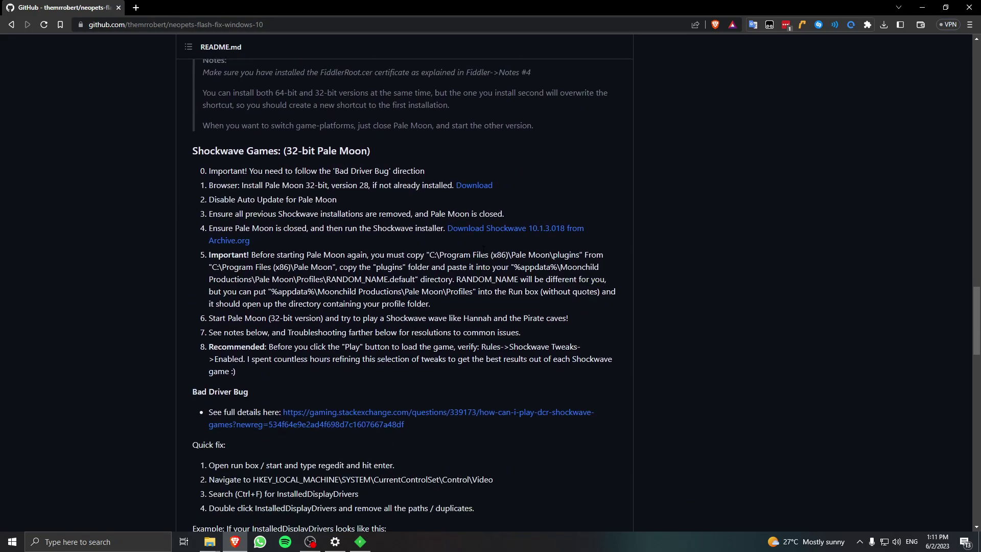
{"action": "scroll", "coordinate": [452, 179], "scroll_direction": "down", "scroll_amount": 1}
Download the Shockwave 10.1.3.018 installer and run it from recent downloads.
{"action": "middle_click", "coordinate": [452, 178]}
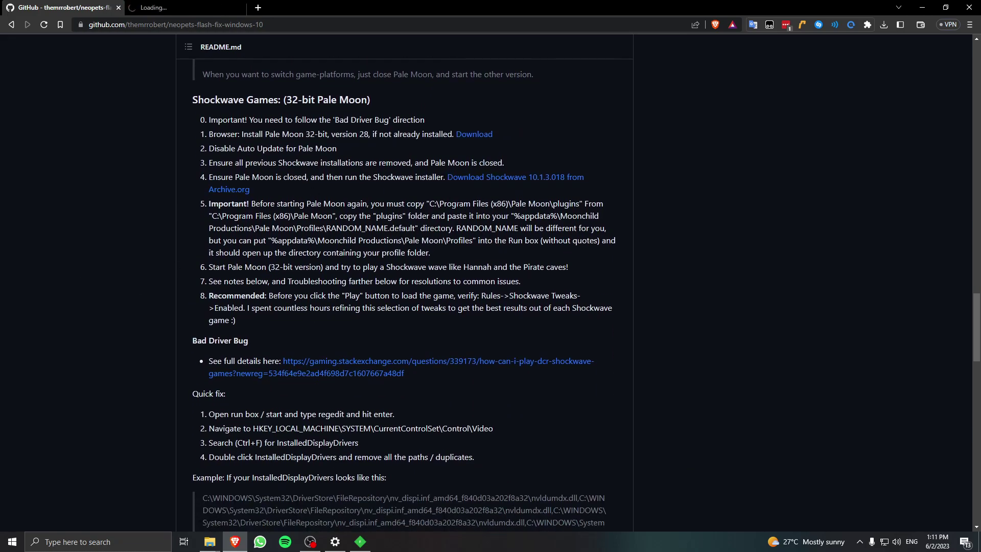
{"action": "key", "text": "Return"}
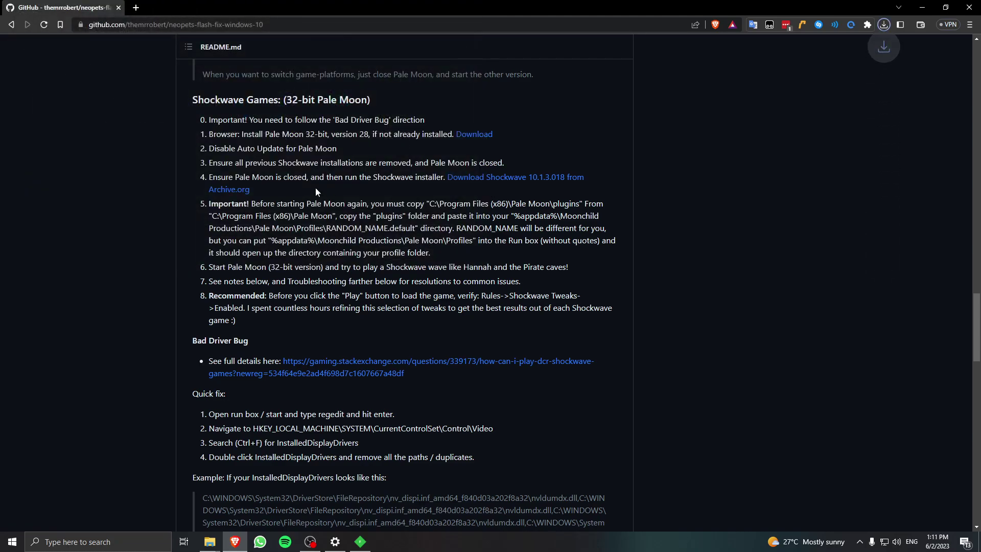
{"action": "left_click", "coordinate": [884, 25]}
{"action": "left_click", "coordinate": [793, 75]}
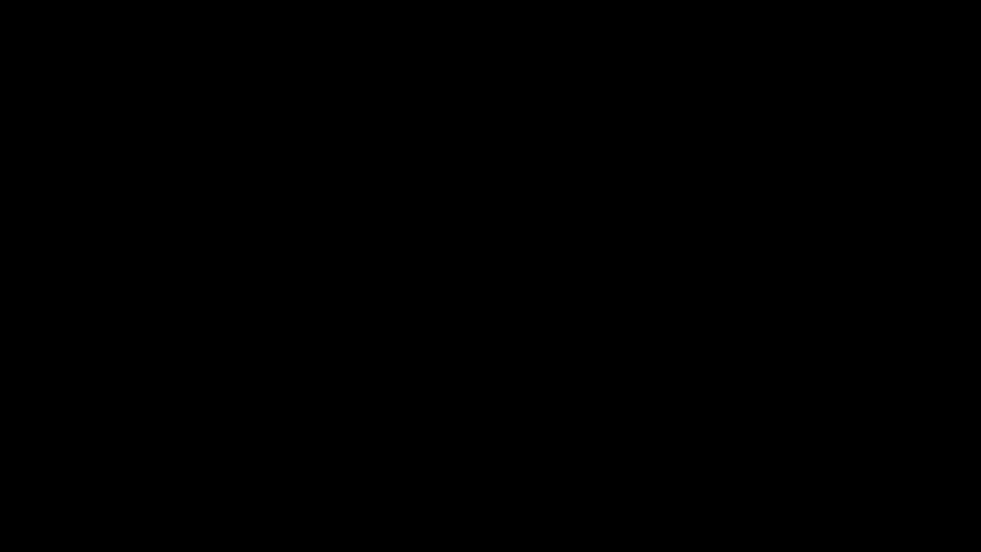
Install Shockwave Player, declining the Google Toolbar, and finish the installer.
{"action": "left_click", "coordinate": [475, 318]}
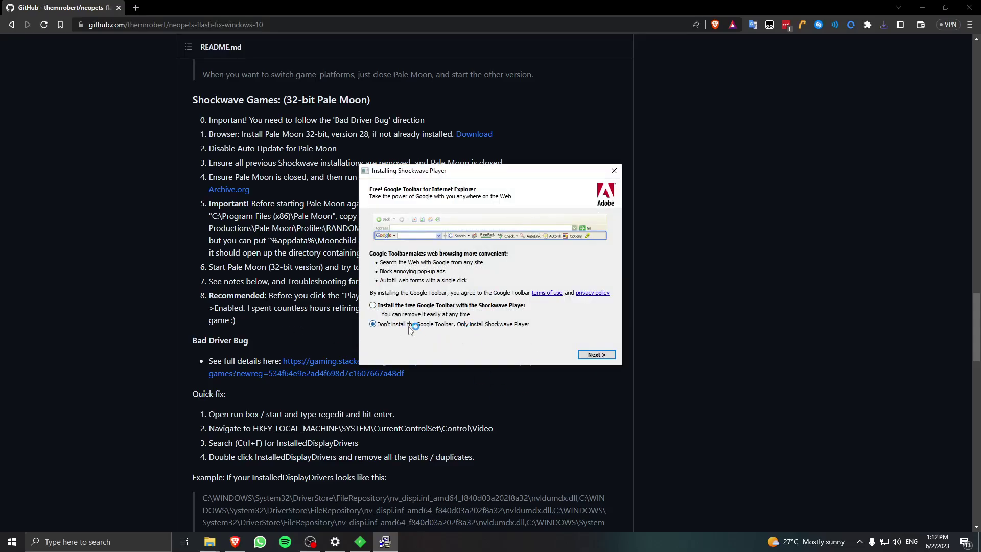
{"action": "left_click", "coordinate": [587, 352]}
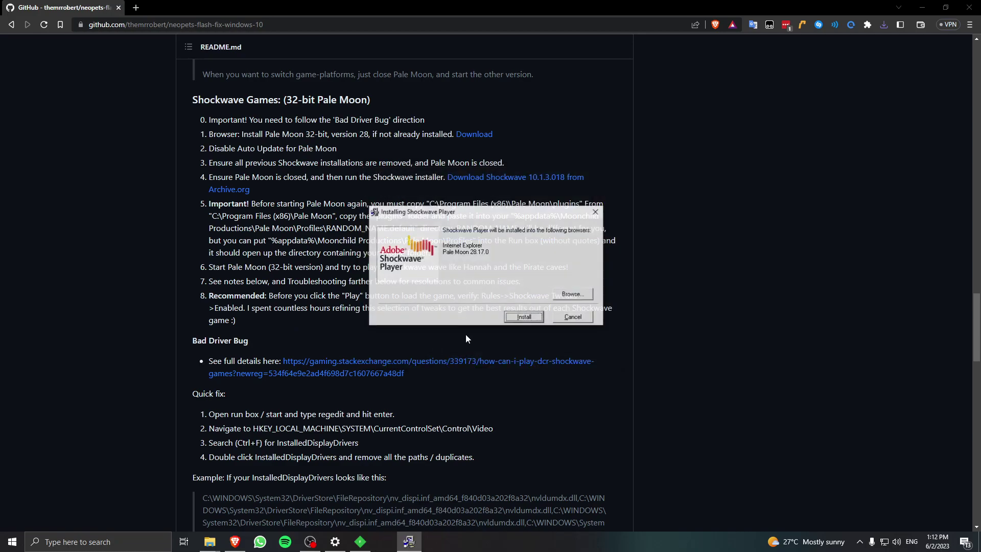
{"action": "left_click", "coordinate": [532, 317]}
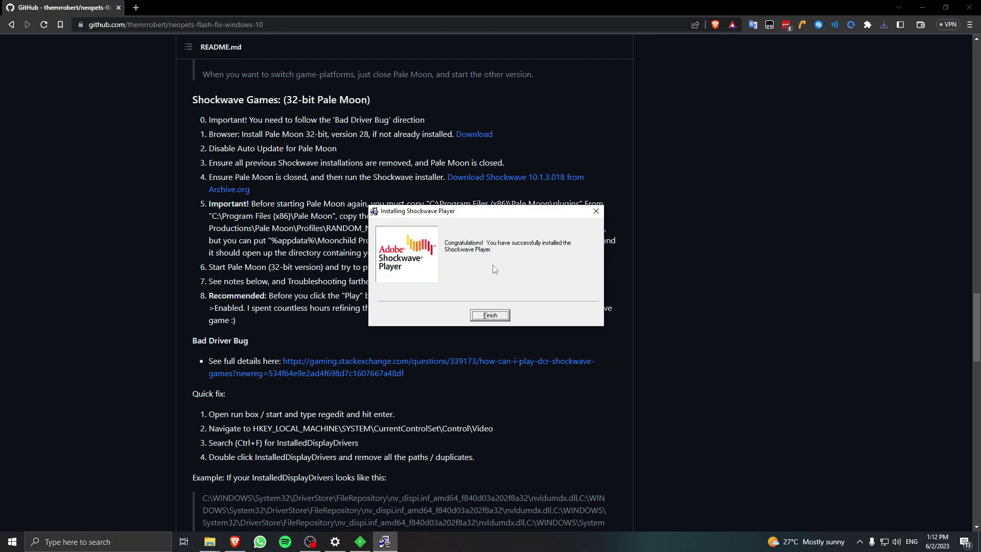
{"action": "left_click", "coordinate": [504, 313]}
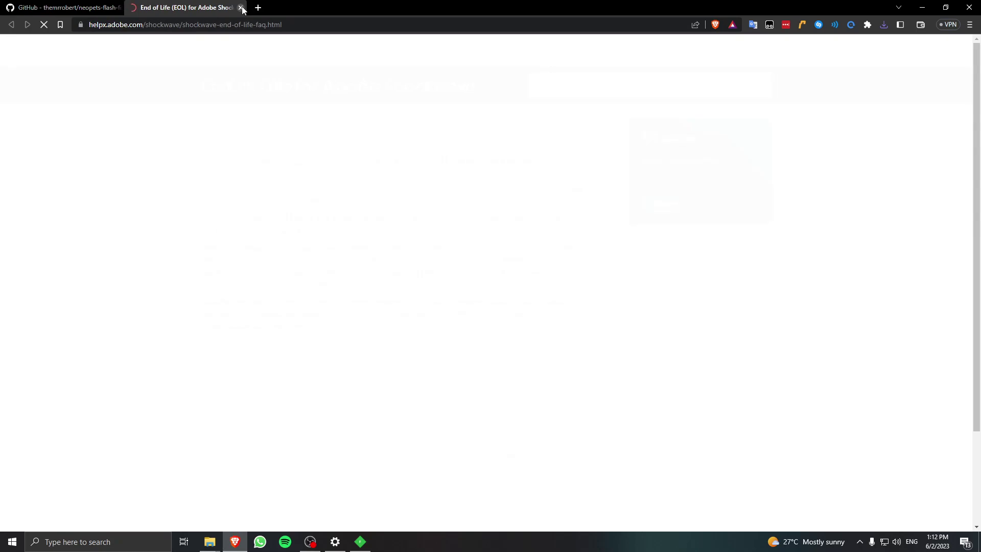
Close the Adobe page and review the README's step 5 on the plugins and Profiles folders.
{"action": "left_click", "coordinate": [241, 8]}
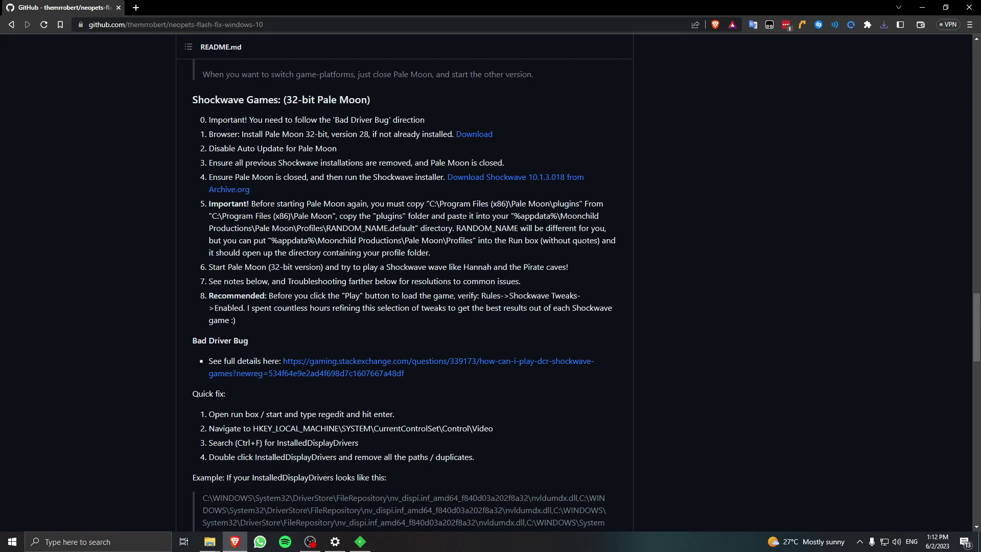
{"action": "left_click_drag", "start_coordinate": [552, 204], "coordinate": [582, 203]}
{"action": "left_click", "coordinate": [405, 261]}
{"action": "left_click_drag", "start_coordinate": [374, 215], "coordinate": [405, 216]}
{"action": "left_click", "coordinate": [461, 203]}
{"action": "left_click_drag", "start_coordinate": [446, 240], "coordinate": [484, 240]}
{"action": "left_click", "coordinate": [475, 255]}
In File Explorer, open C:\Program Files (x86)\Pale Moon\plugins and select both Shockwave files.
{"action": "mouse_move", "coordinate": [210, 542]}
{"action": "left_click", "coordinate": [154, 468]}
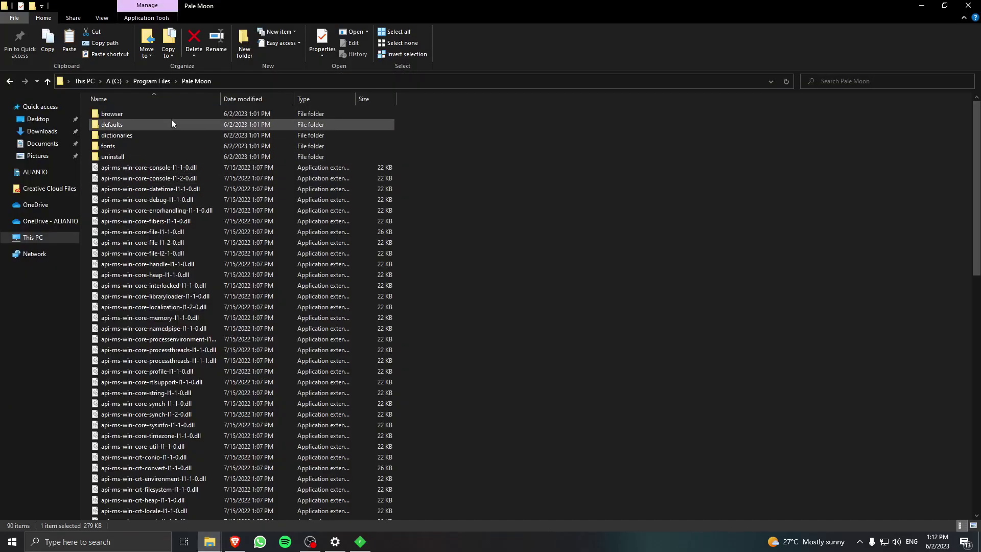
{"action": "left_click", "coordinate": [153, 81]}
{"action": "left_click", "coordinate": [114, 82]}
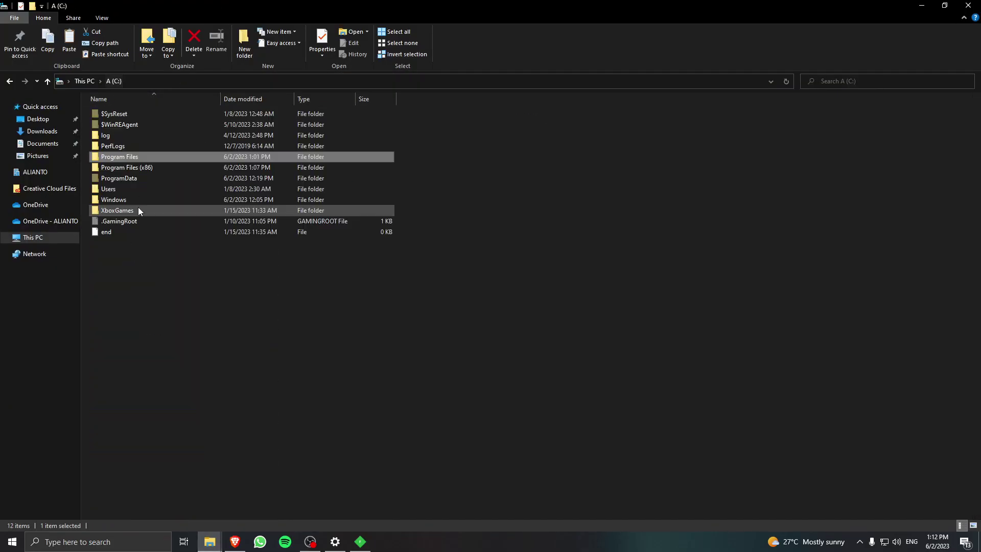
{"action": "double_click", "coordinate": [150, 168]}
{"action": "key", "text": "alt+Tab"}
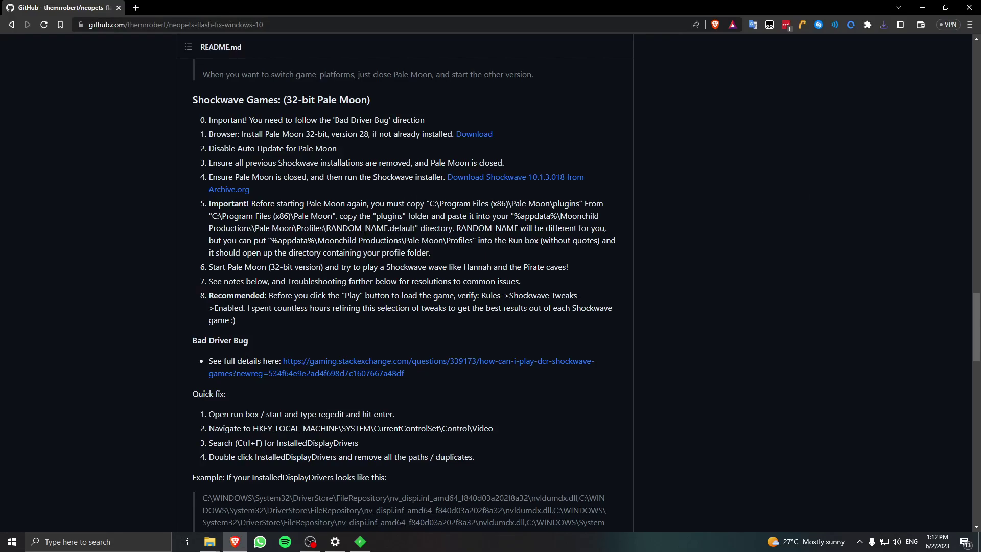
{"action": "key", "text": "alt+Tab"}
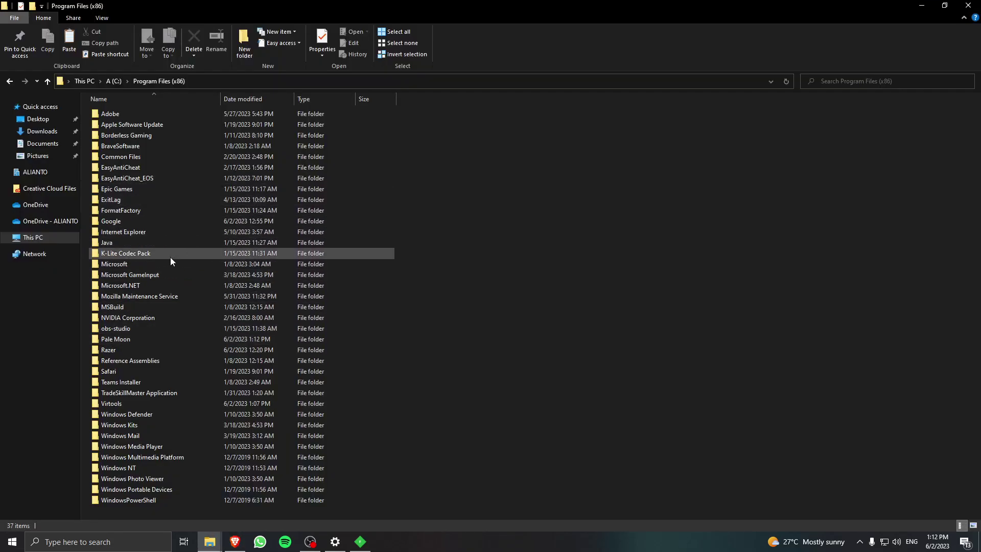
{"action": "double_click", "coordinate": [146, 339]}
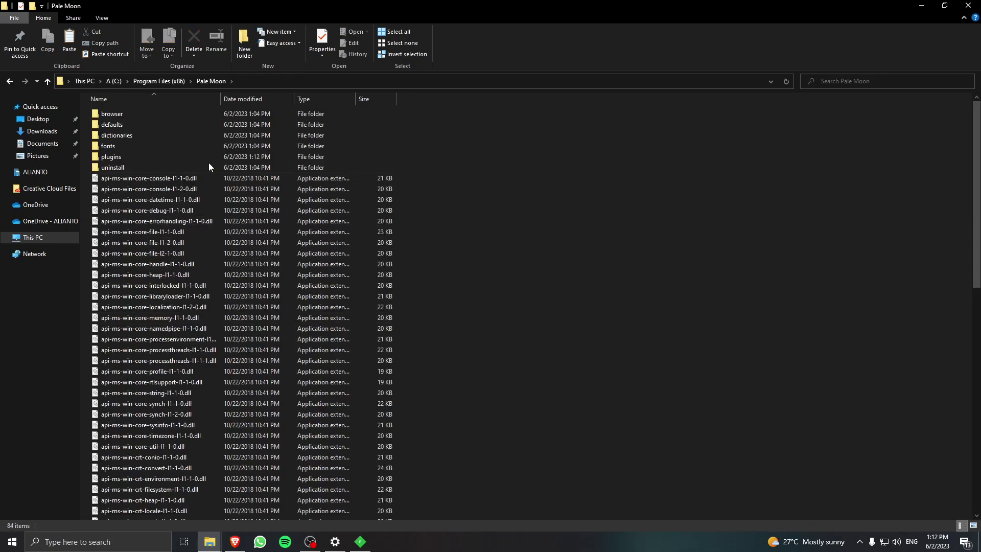
{"action": "double_click", "coordinate": [147, 160]}
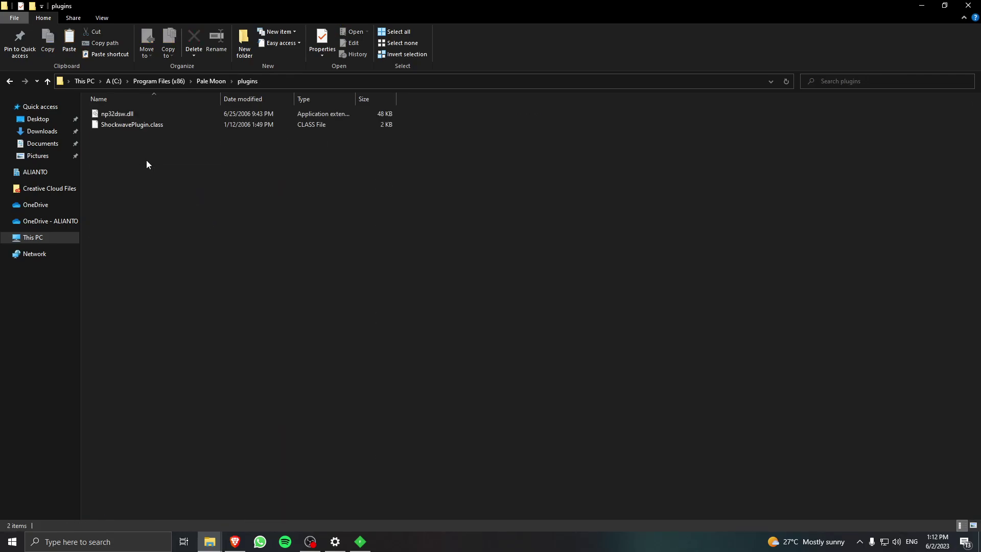
{"action": "key", "text": "ctrl+a"}
{"action": "key", "text": "alt+Tab"}
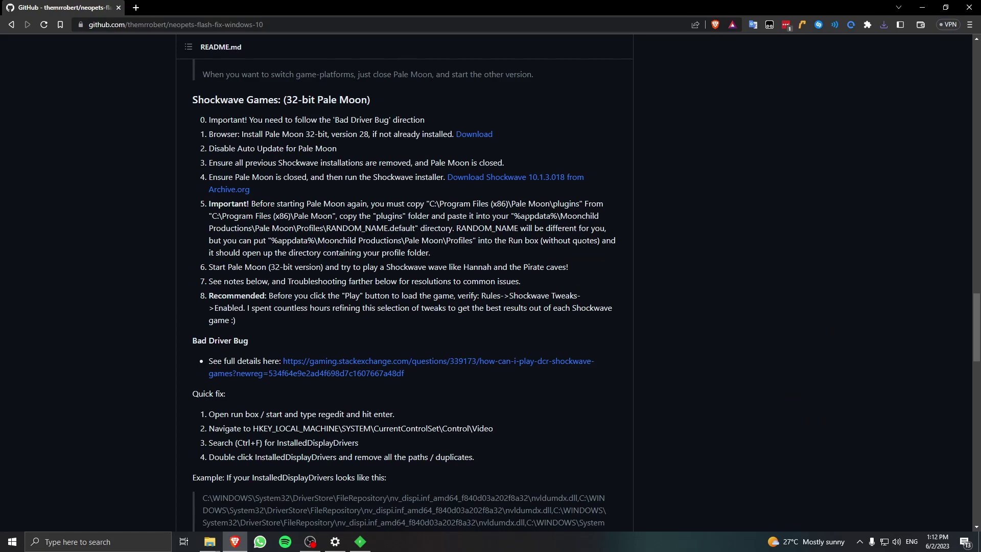
Enter a %AppData path in Explorer's address bar to jump to the Pale Moon Profiles folder.
{"action": "key", "text": "alt+Tab"}
{"action": "left_click", "coordinate": [337, 81]}
{"action": "type", "text": "$"}
{"action": "key", "text": "BackSpace"}
{"action": "type", "text": "%Appdata"}
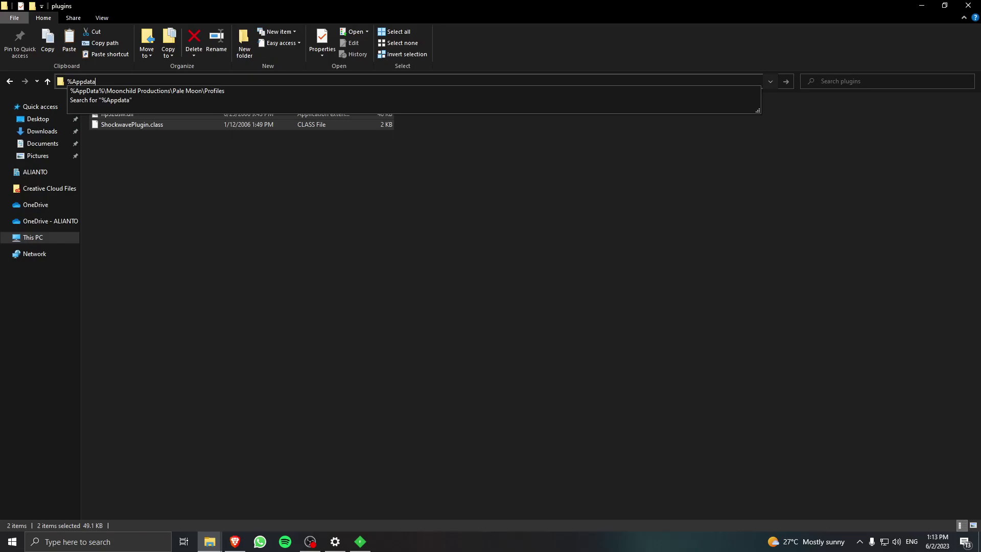
{"action": "key", "text": "Down"}
{"action": "key", "text": "Down"}
{"action": "key", "text": "Up"}
{"action": "key", "text": "Return"}
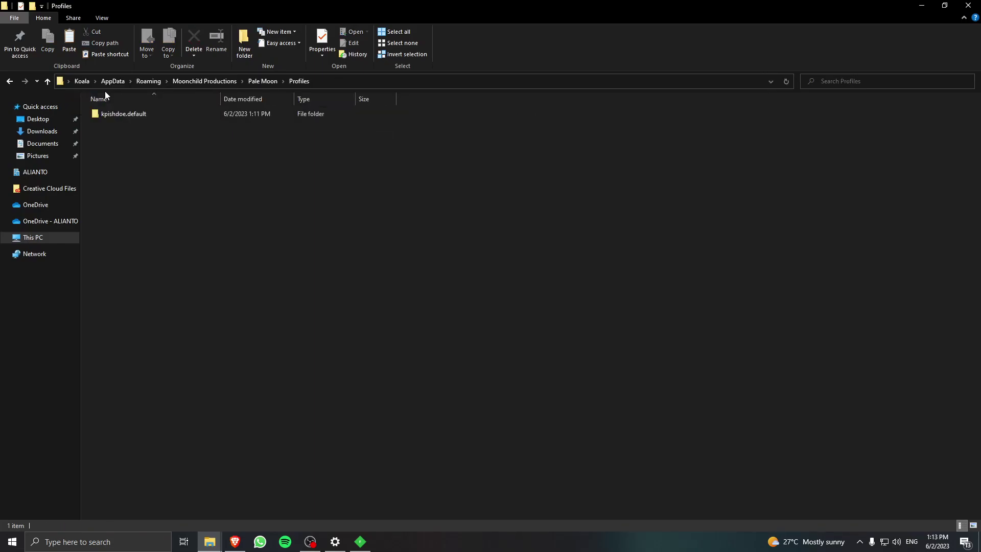
Browse from Roaming through Moonchild Productions\Pale Moon into the Profiles folder.
{"action": "left_click", "coordinate": [121, 84]}
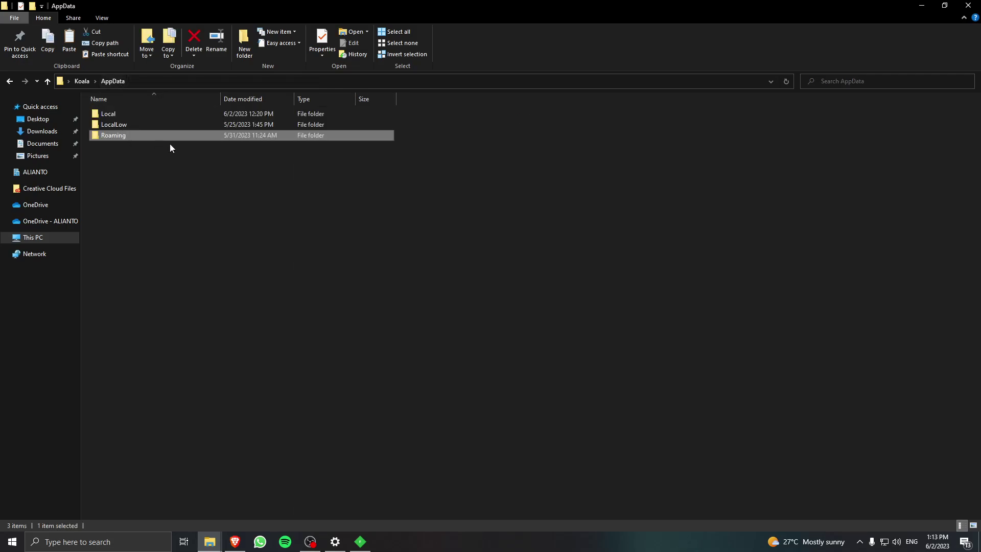
{"action": "key", "text": "alt+Tab"}
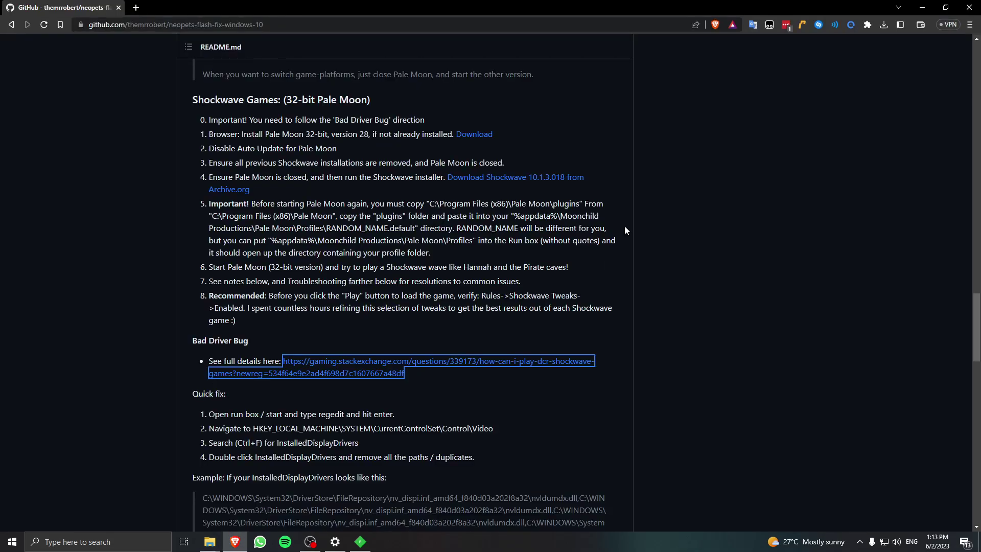
{"action": "key", "text": "alt+Tab"}
{"action": "scroll", "coordinate": [251, 250], "scroll_direction": "down", "scroll_amount": 5}
{"action": "key", "text": "alt+Tab"}
{"action": "key", "text": "alt+Tab"}
{"action": "scroll", "coordinate": [185, 340], "scroll_direction": "down", "scroll_amount": 1}
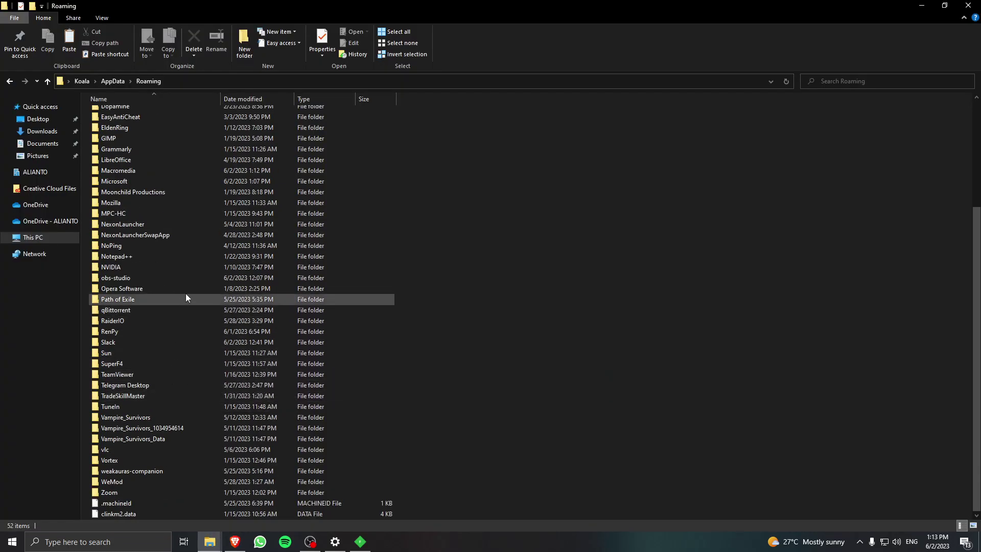
{"action": "scroll", "coordinate": [183, 297], "scroll_direction": "up", "scroll_amount": 1}
{"action": "double_click", "coordinate": [163, 218]}
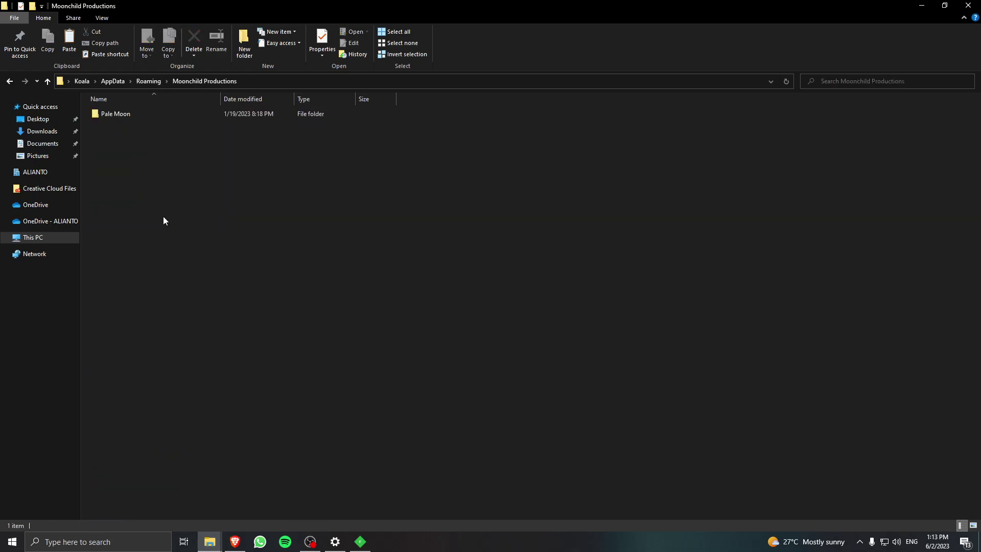
{"action": "double_click", "coordinate": [158, 115]}
{"action": "double_click", "coordinate": [162, 113]}
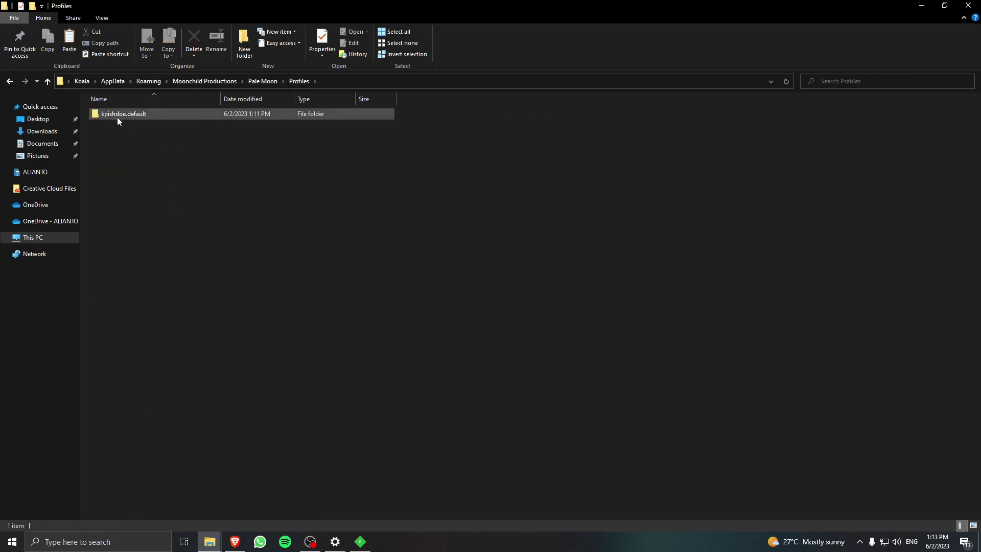
Open the Pale Moon profile folder and its plugins subfolder.
{"action": "mouse_move", "coordinate": [113, 119]}
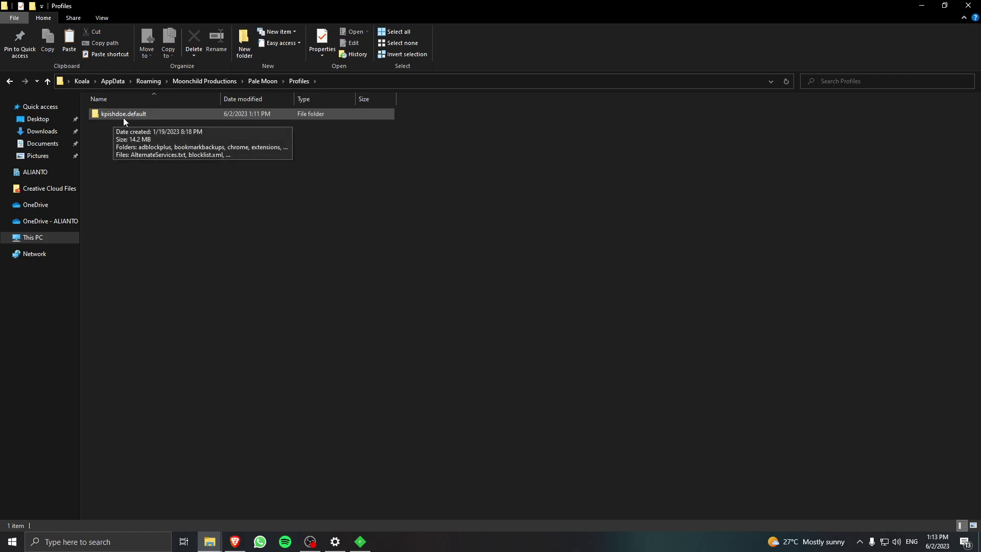
{"action": "double_click", "coordinate": [116, 118]}
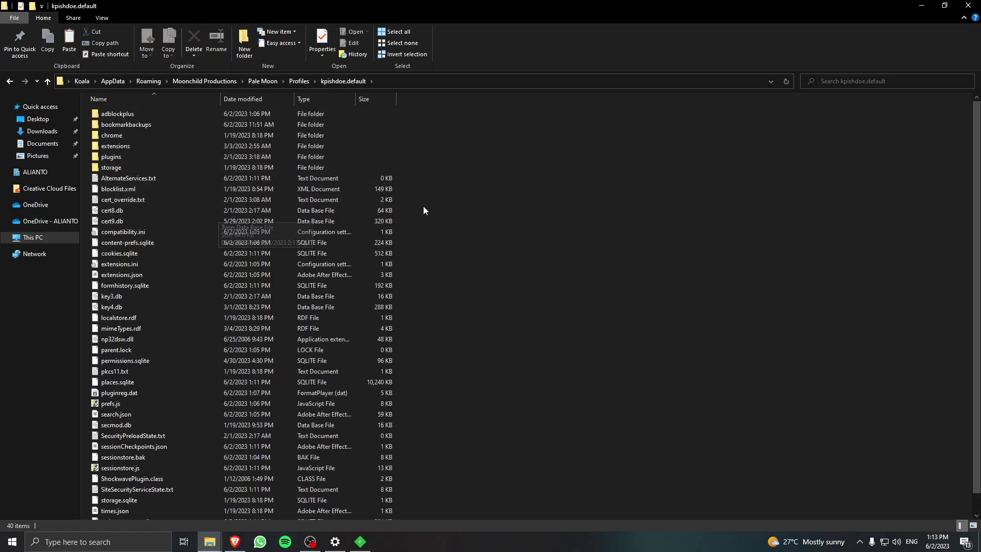
{"action": "double_click", "coordinate": [207, 158]}
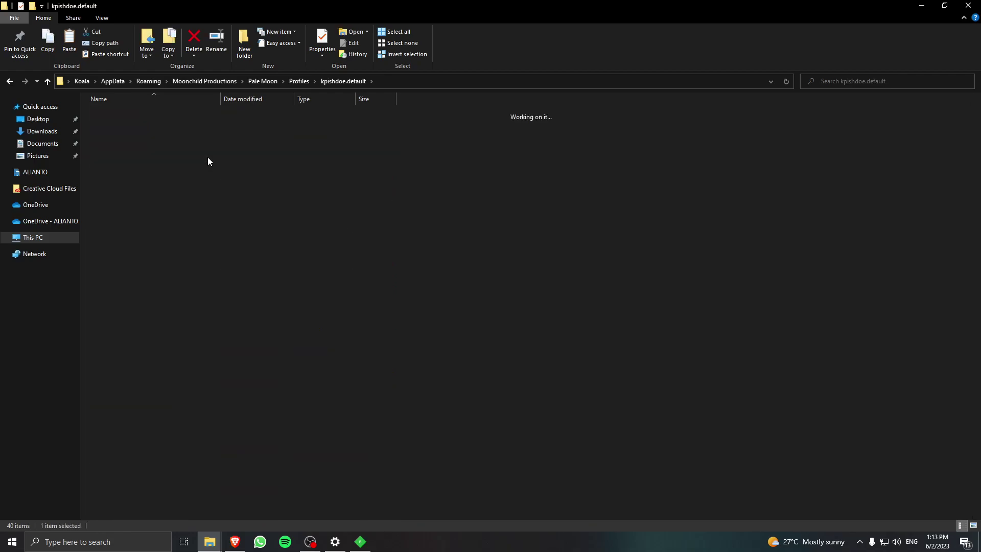
{"action": "key", "text": "BackSpace"}
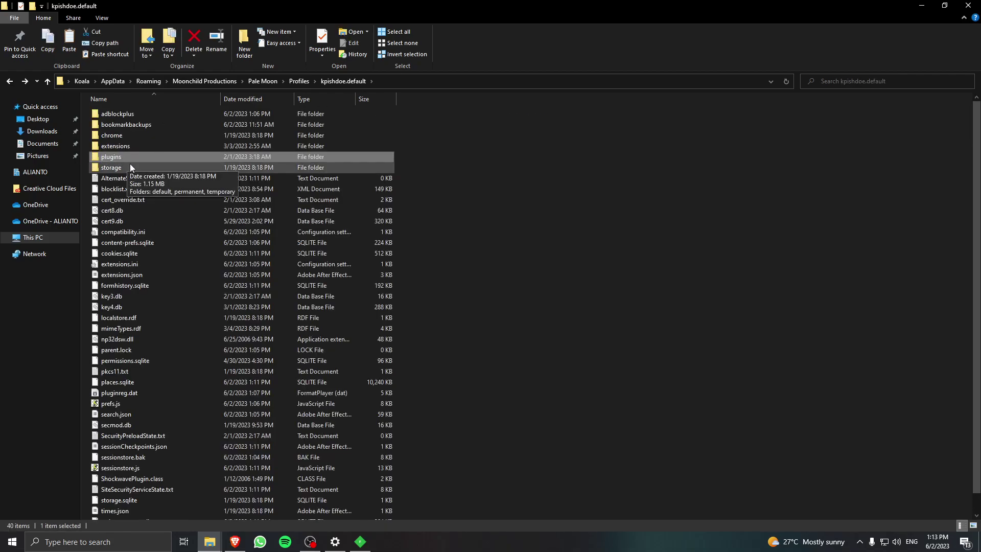
{"action": "double_click", "coordinate": [158, 157]}
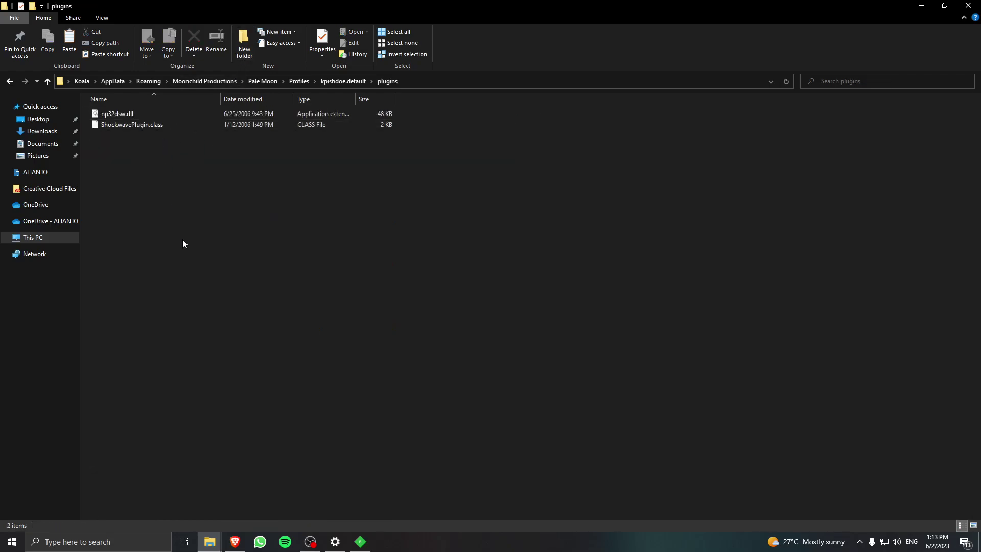
Paste np32dsw.dll and ShockwavePlugin.class, replacing the existing files, then close File Explorer.
{"action": "key", "text": "ctrl+v"}
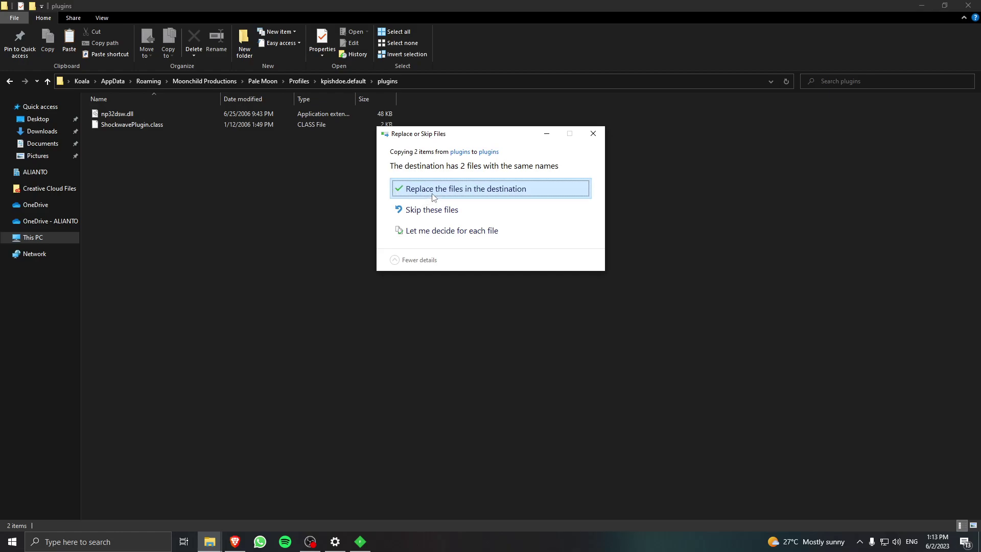
{"action": "key", "text": "Return"}
{"action": "left_click", "coordinate": [187, 158]}
{"action": "left_click_drag", "start_coordinate": [269, 237], "coordinate": [241, 229]}
{"action": "left_click", "coordinate": [242, 228]}
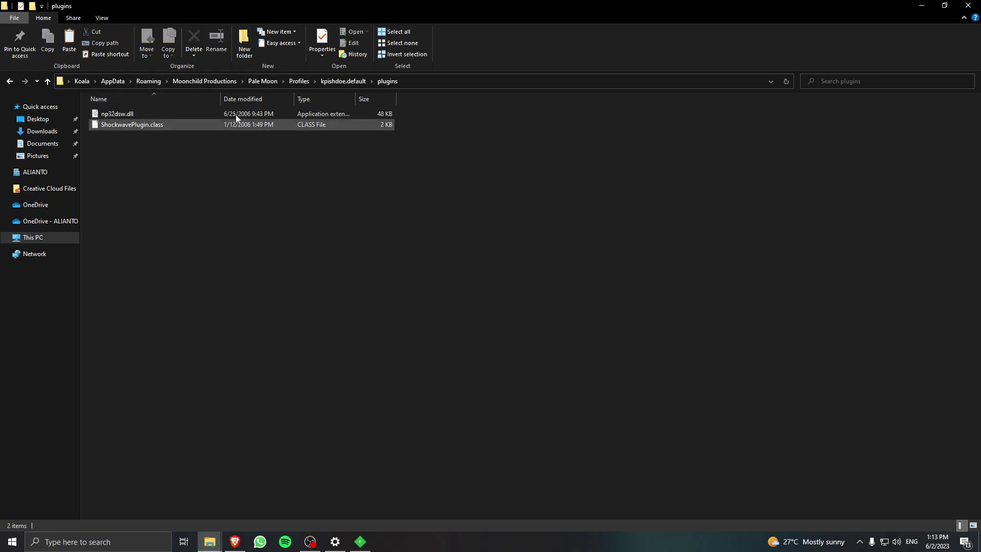
{"action": "key", "text": "alt+Up"}
{"action": "key", "text": "alt+Up"}
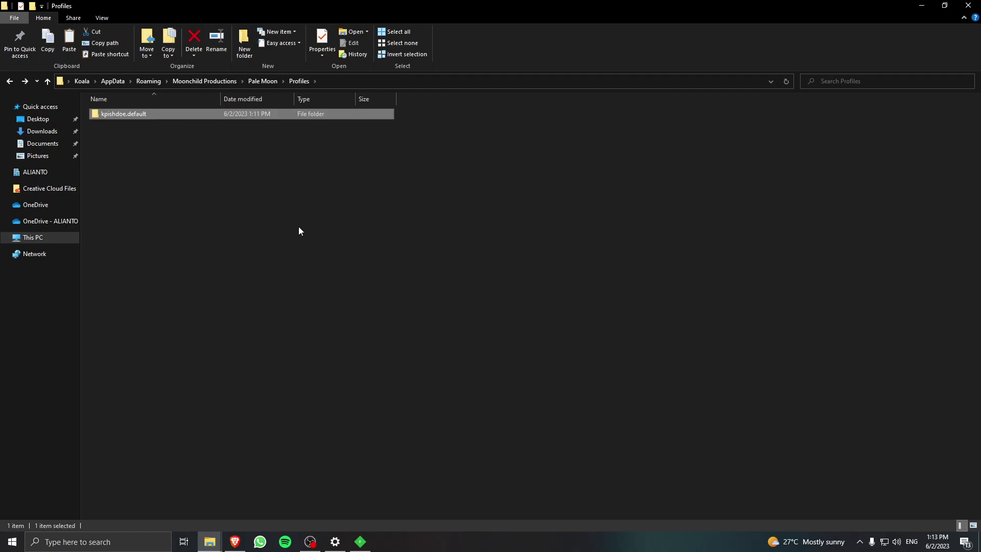
{"action": "left_click", "coordinate": [976, 4]}
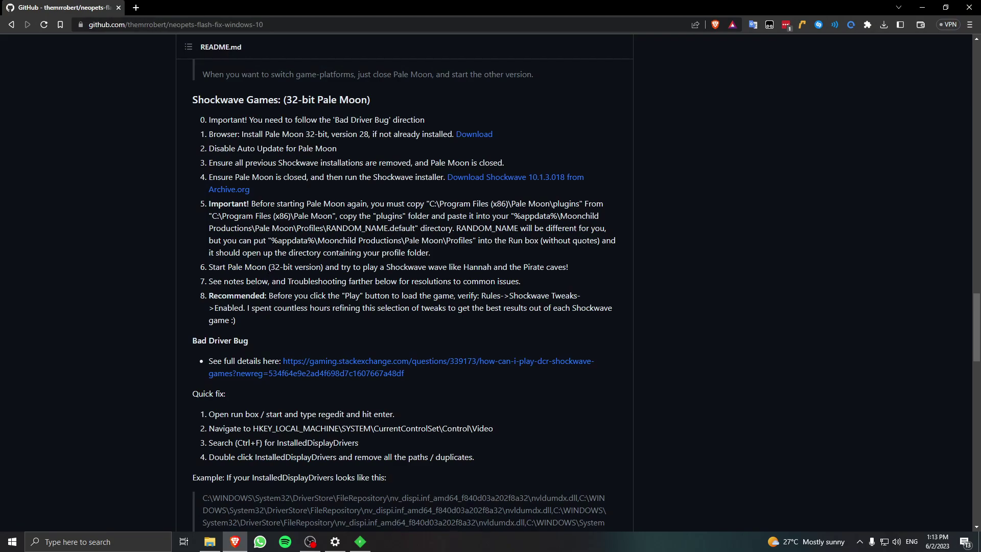
Scroll to the Bad Driver Bug quick fix and launch regedit from the Run box.
{"action": "scroll", "coordinate": [454, 307], "scroll_direction": "down", "scroll_amount": 2}
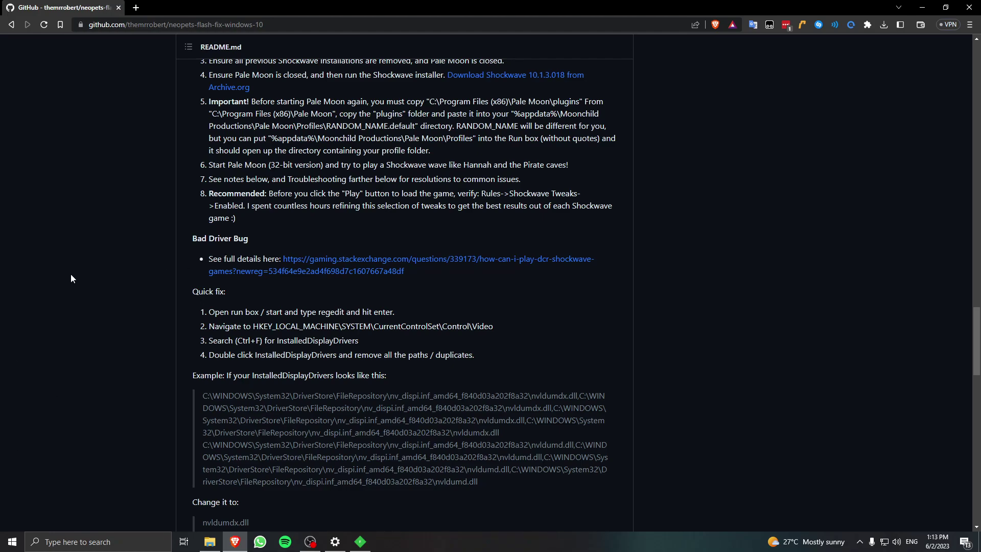
{"action": "key", "text": "super+r"}
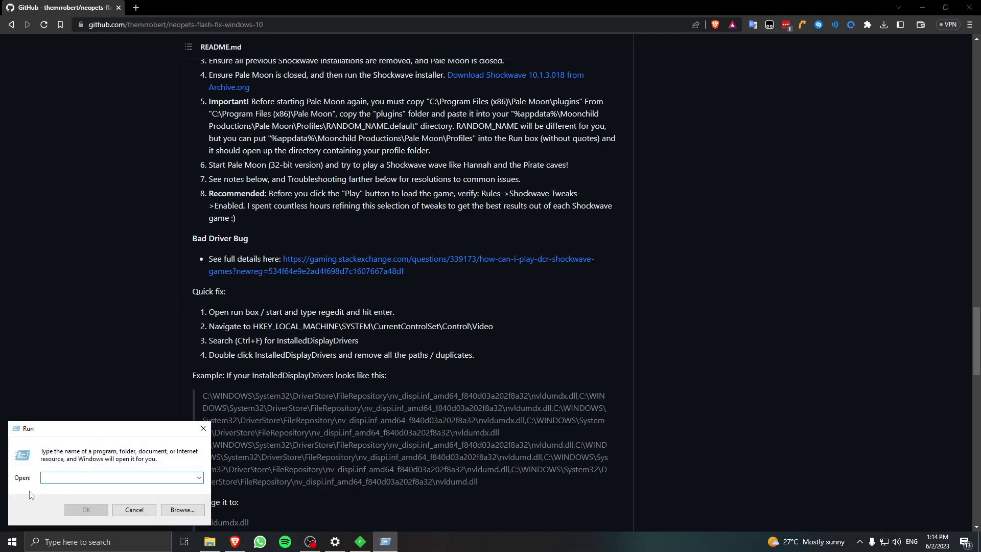
{"action": "type", "text": "regedit"}
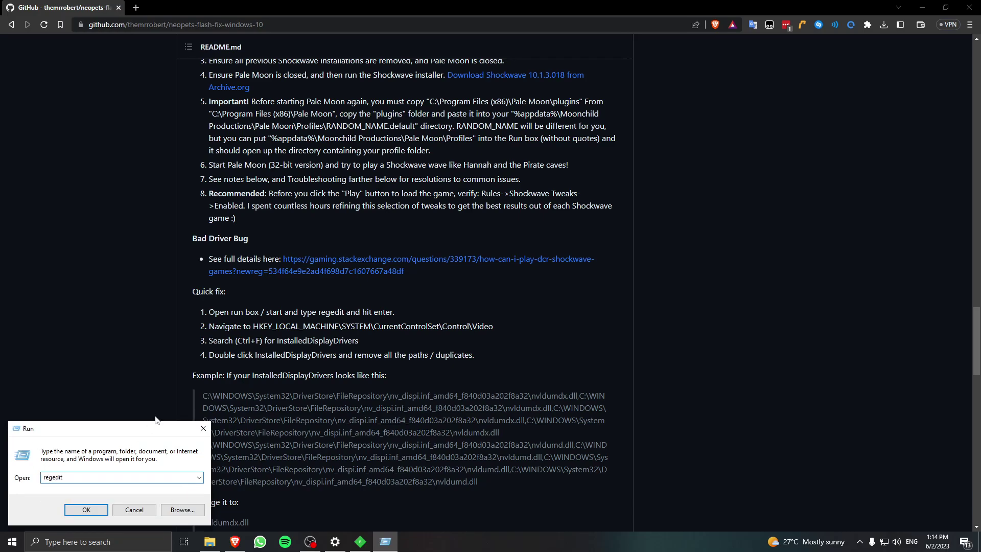
{"action": "key", "text": "Return"}
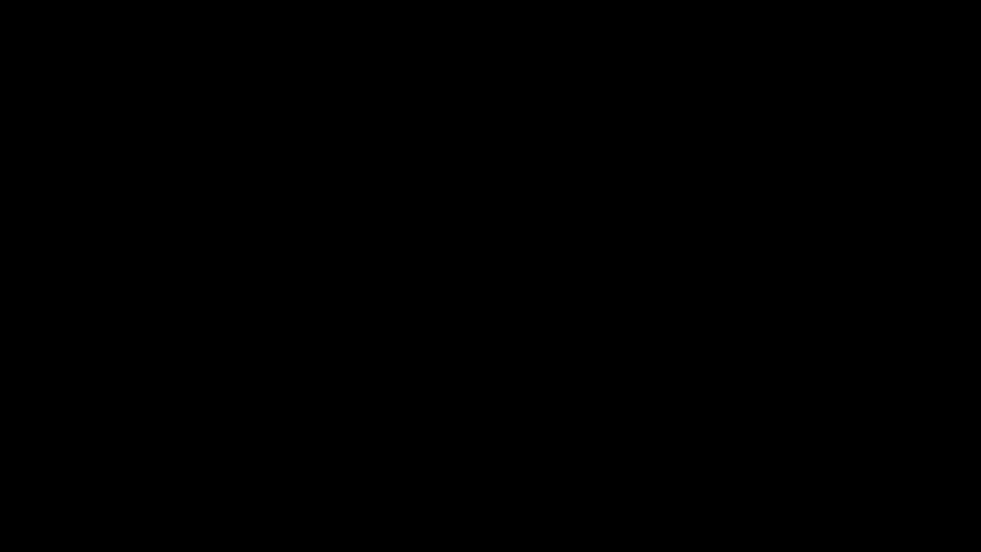
Open the InstalledDisplayDrivers value under the Video adapter's 0000 key for editing.
{"action": "scroll", "coordinate": [70, 311], "scroll_direction": "up", "scroll_amount": 10}
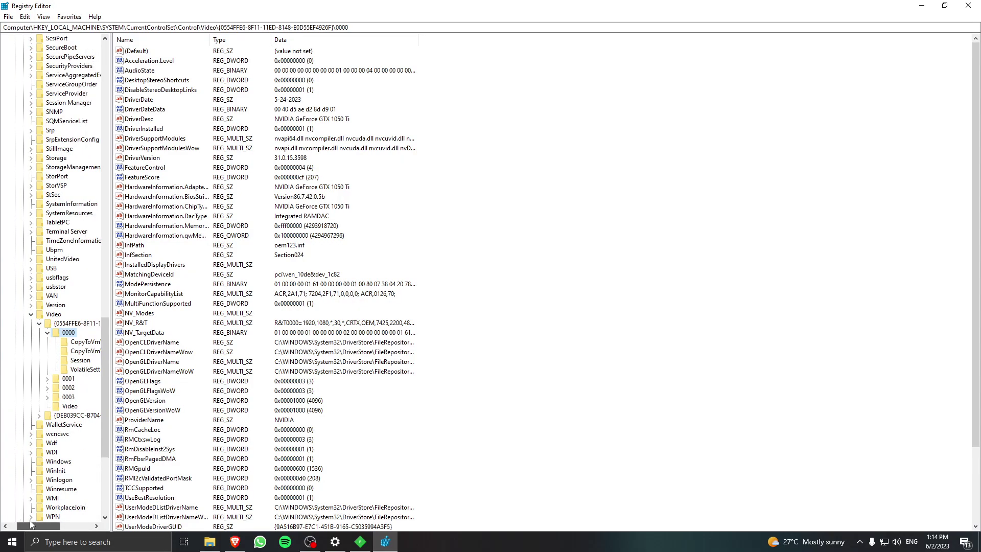
{"action": "scroll", "coordinate": [70, 306], "scroll_direction": "up", "scroll_amount": 15}
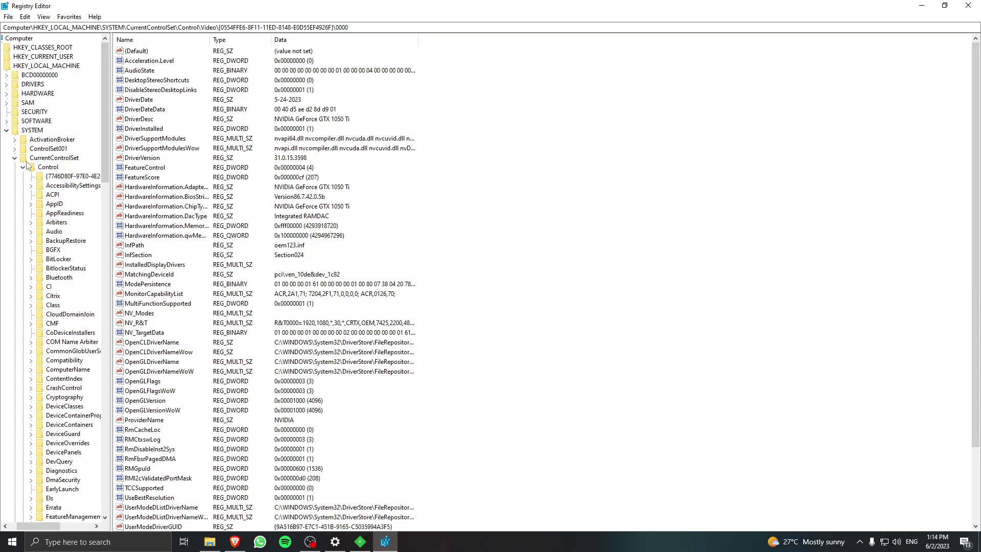
{"action": "scroll", "coordinate": [59, 188], "scroll_direction": "down", "scroll_amount": 5}
{"action": "scroll", "coordinate": [60, 188], "scroll_direction": "down", "scroll_amount": 17}
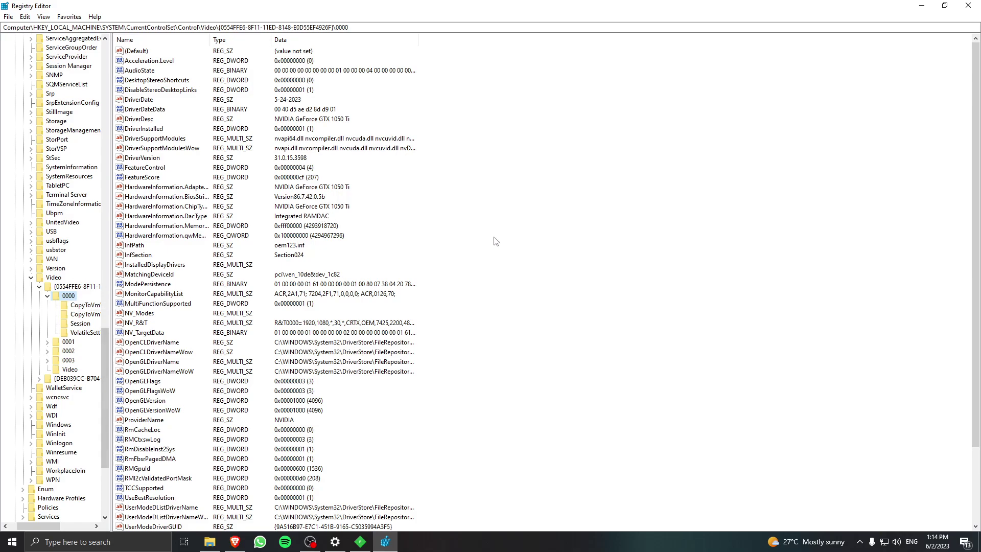
{"action": "double_click", "coordinate": [173, 265]}
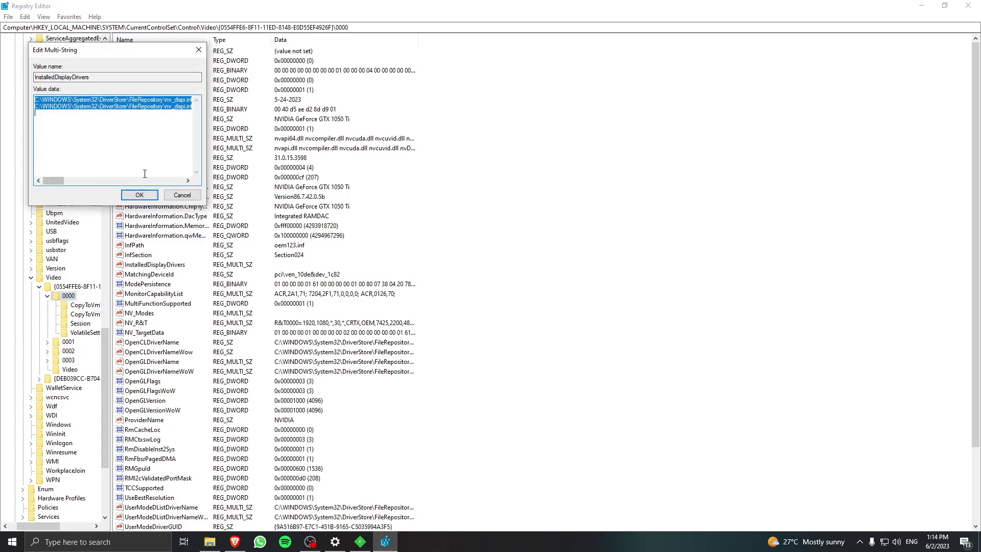
{"action": "left_click", "coordinate": [69, 119]}
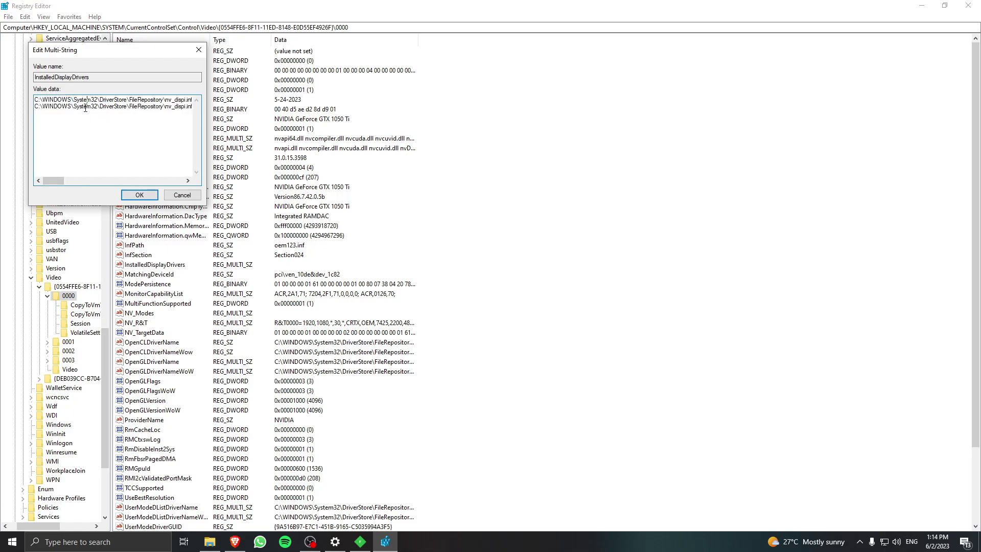
Compare the README's quick-fix instructions with the InstalledDisplayDrivers editor.
{"action": "key", "text": "alt+Tab"}
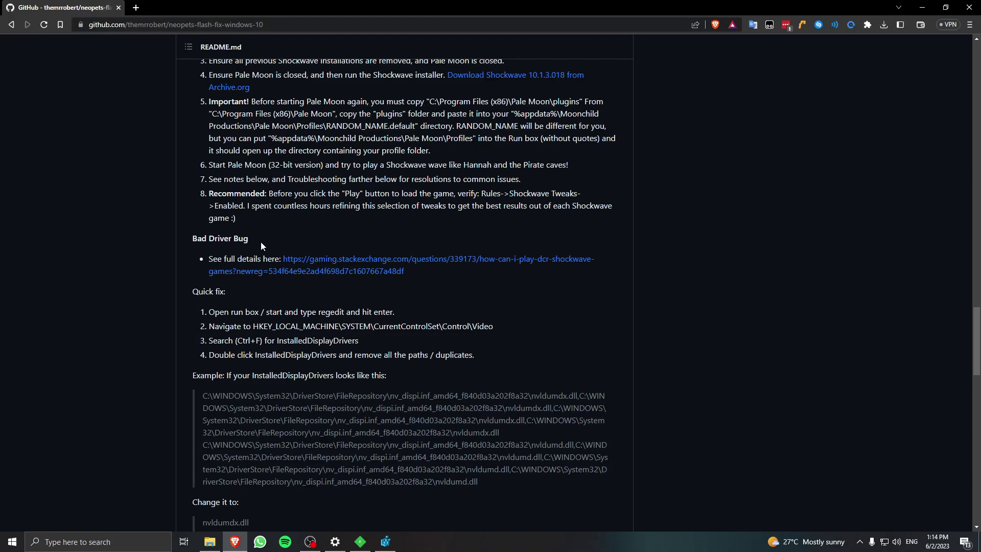
{"action": "scroll", "coordinate": [339, 278], "scroll_direction": "down", "scroll_amount": 3}
{"action": "scroll", "coordinate": [428, 271], "scroll_direction": "up", "scroll_amount": 1}
{"action": "scroll", "coordinate": [428, 275], "scroll_direction": "down", "scroll_amount": 1}
{"action": "key", "text": "alt+Tab"}
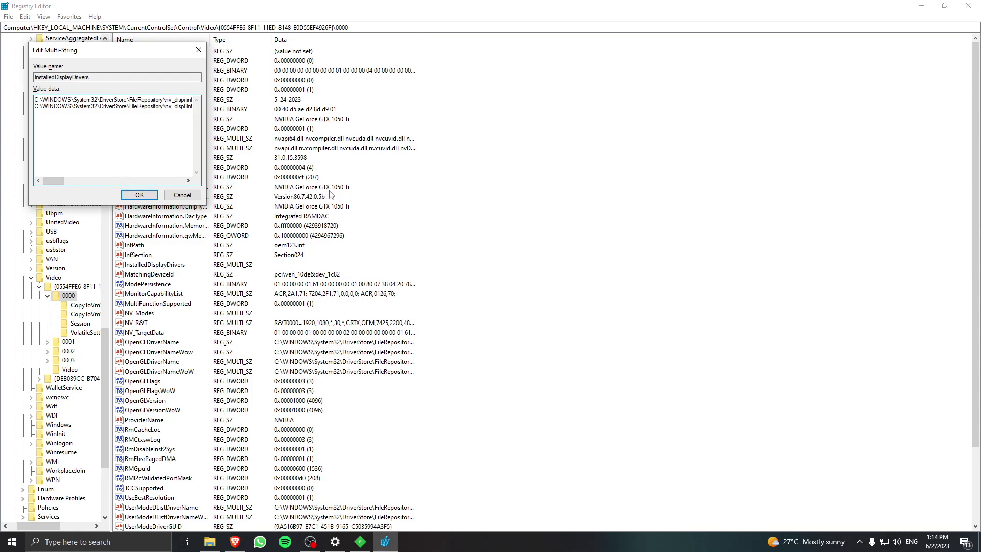
{"action": "key", "text": "alt+Tab"}
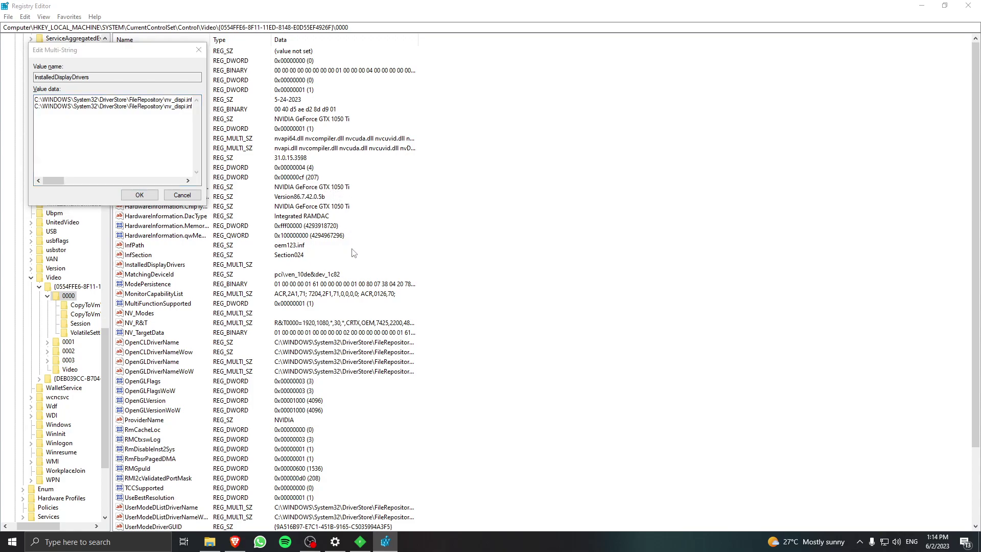
{"action": "key", "text": "alt+Tab"}
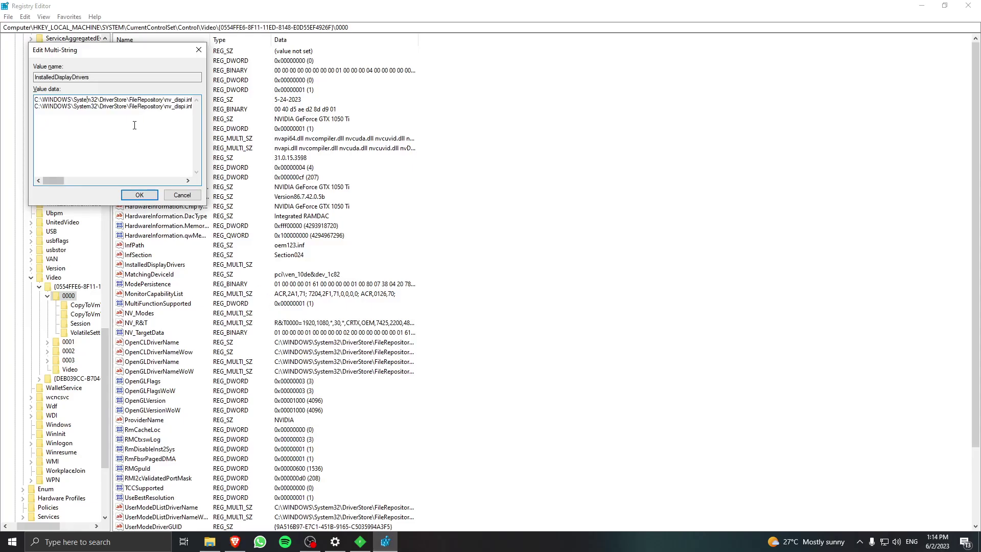
Select all the driver paths and launch Notepad via the Run box.
{"action": "key", "text": "ctrl+a"}
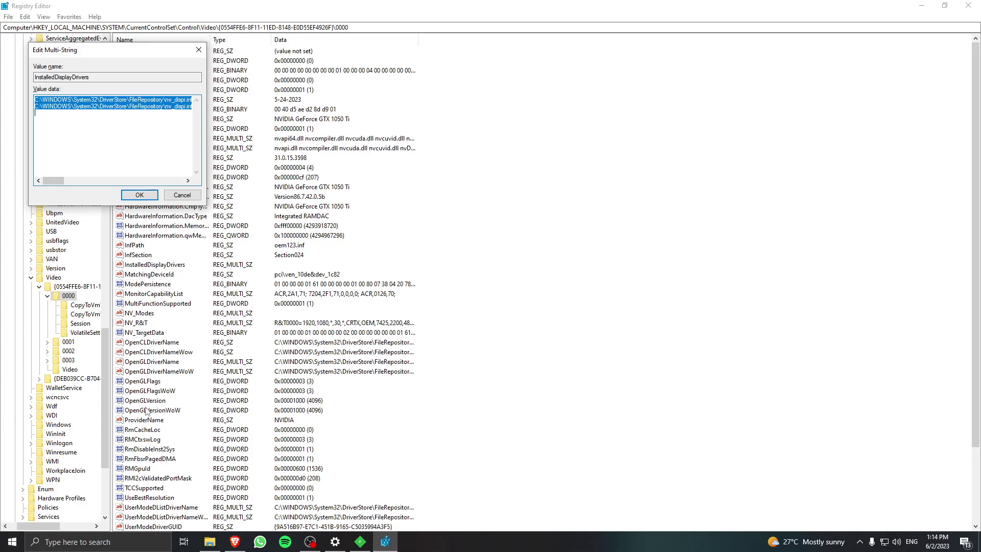
{"action": "key", "text": "super+r"}
{"action": "type", "text": "notepad"}
{"action": "key", "text": "Return"}
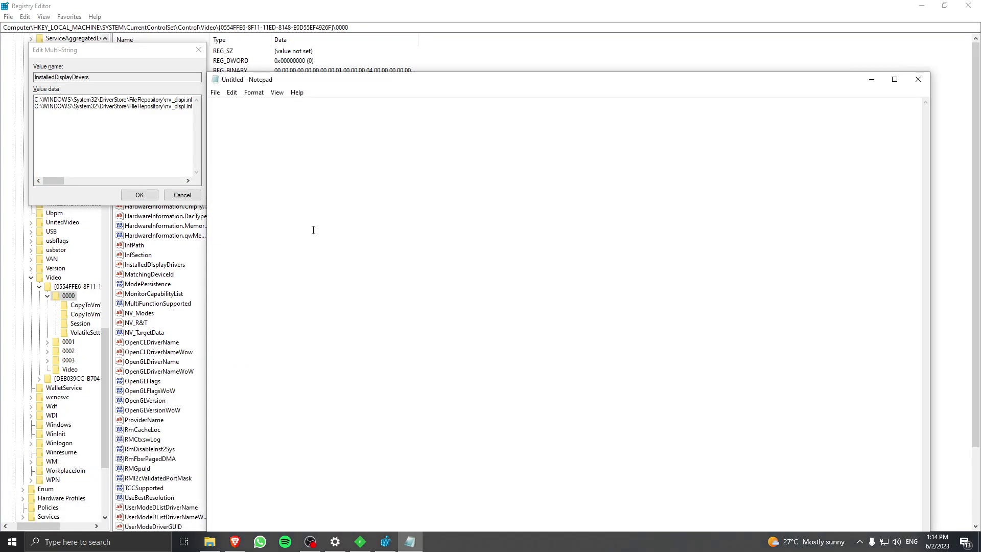
Paste the driver paths into Notepad, trim one, then clear and close the note.
{"action": "type", "text": "C:\\WINDOWS\\System32\\DriverStore\\FileRepository\\nv_dispi.inf_amd64_3c2bd4a1ec6d228e\\nvldumdx.dll,C:\\WINDOWS\\System32\\DriverStore\\FileRepository\\nv_dispi.inf_amd64_3c2bd4a1ec6d228e\\nvldumdx.dll,C:\\WINDOWS\\System32\\DriverStore\\FileRepository\\nv_dispi.inf_amd64_3c2bd4a1ec6d228e\\nvldumdx.dll,C:\\WINDOWS\\System32\\DriverStore\\FileRepository\\nv_dispi.inf_amd64_3c2bd4a1ec6d228e\\nvldumdx.dll C:\\WINDOWS\\System32\\DriverStore\\FileRepository\\nv_dispi.inf_amd64_3c2bd4a1ec6d228e\\nvldumd.dll,C:\\WINDOWS\\System32\\DriverStore\\FileRepository\\nv_dispi.inf_amd64_3c2bd4a1ec6d228e\\nvldumd.dll,C:\\WINDOWS\\System32\\DriverStore\\FileRepository\\nv_dispi.inf_amd64_3c2bd4a1ec6d228e\\nvldumd.dll,C:\\WINDOWS\\System32\\DriverStore\\FileRepository\\nv_dispi.inf_amd64_3c2bd4a1ec6d228e\\nvldumd.dll"}
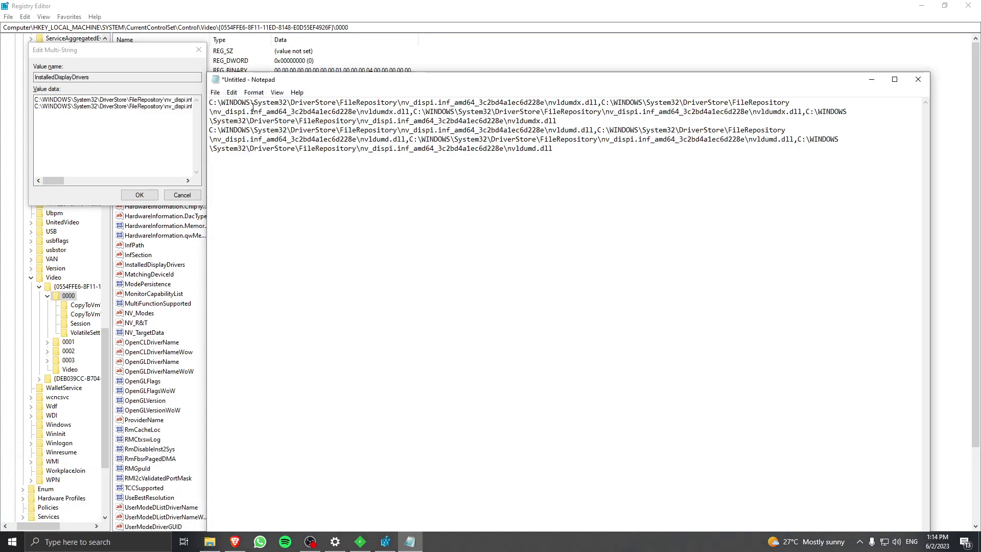
{"action": "left_click_drag", "start_coordinate": [547, 103], "coordinate": [205, 97]}
{"action": "key", "text": "Delete"}
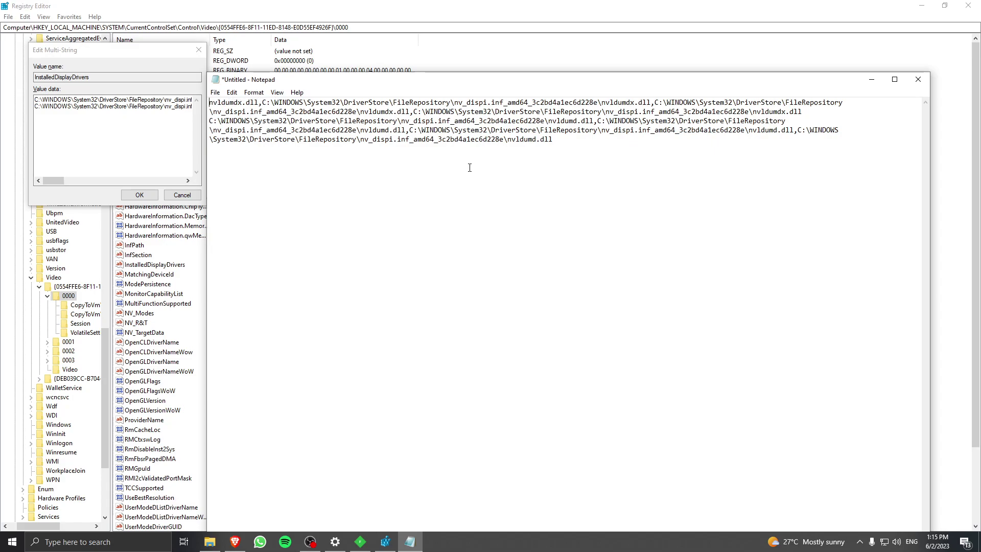
{"action": "key", "text": "ctrl+a"}
{"action": "key", "text": "ctrl+x"}
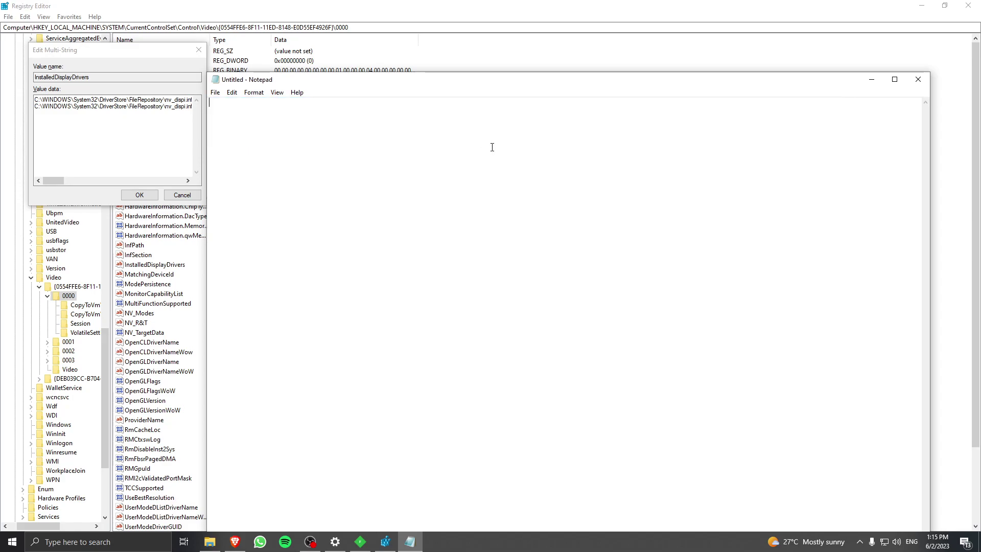
{"action": "left_click", "coordinate": [918, 79]}
Copy nvldumdx.dll and nvldumd.dll from the README and save them as the InstalledDisplayDrivers data.
{"action": "key", "text": "super+Tab"}
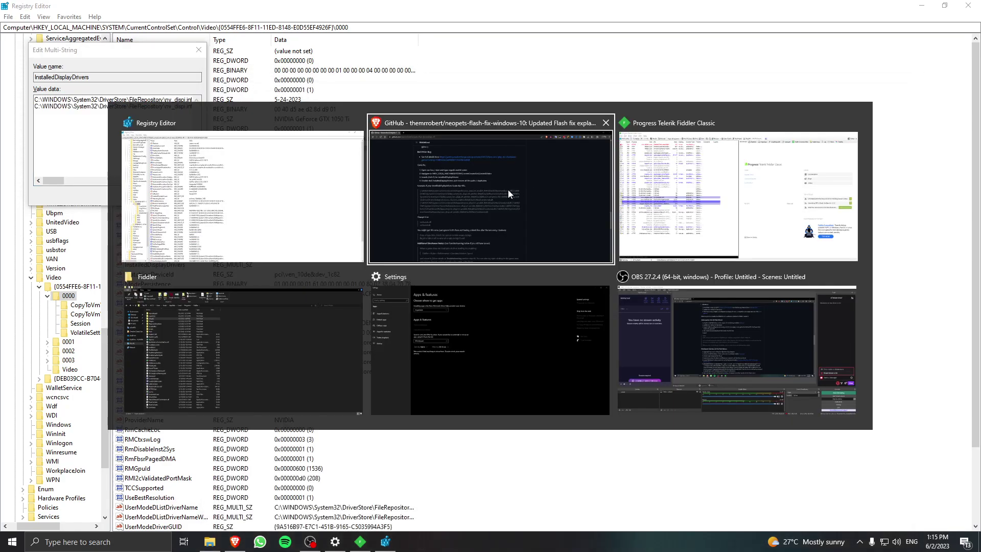
{"action": "left_click", "coordinate": [507, 189]}
{"action": "left_click_drag", "start_coordinate": [261, 379], "coordinate": [197, 369]}
{"action": "key", "text": "ctrl+c"}
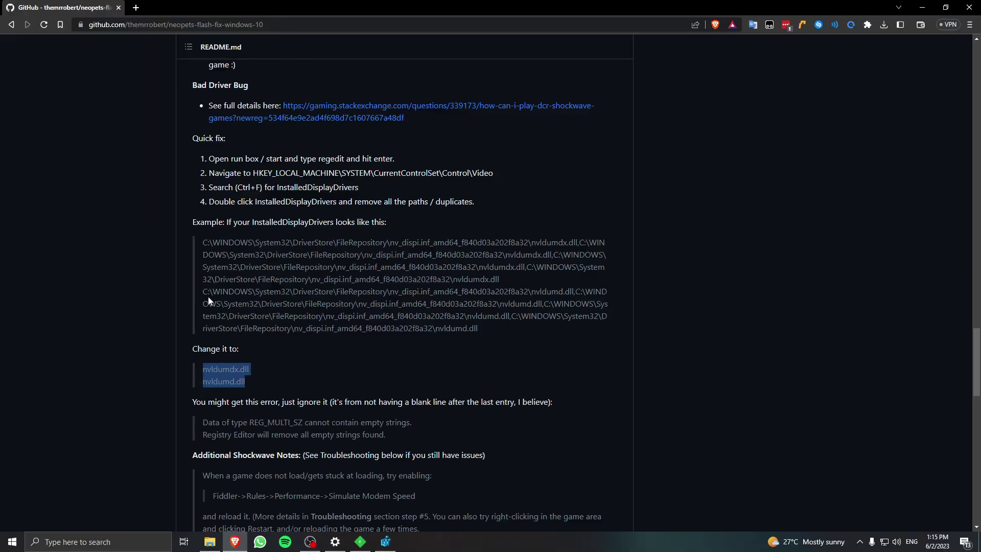
{"action": "key", "text": "alt+Tab"}
{"action": "key", "text": "ctrl+a"}
{"action": "key", "text": "ctrl+v"}
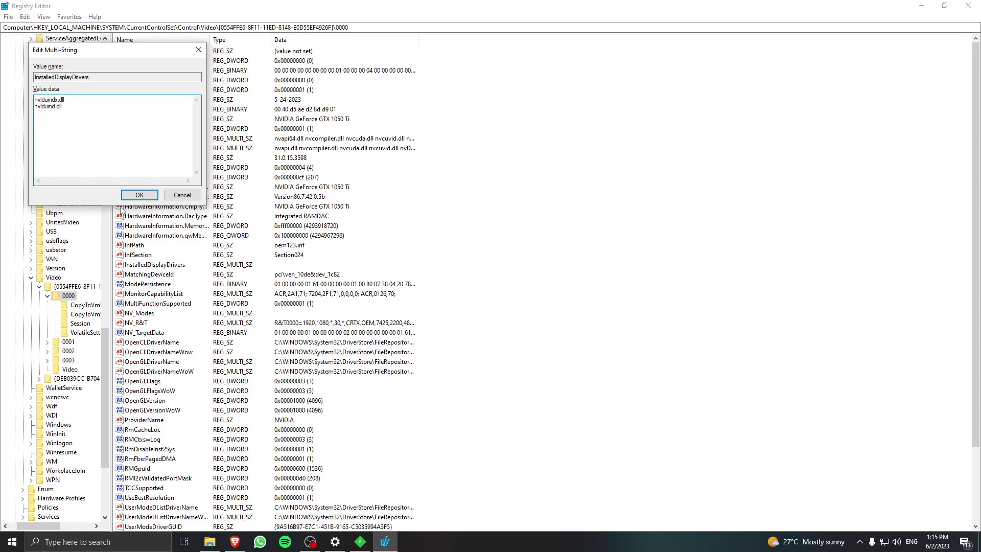
{"action": "left_click", "coordinate": [127, 196]}
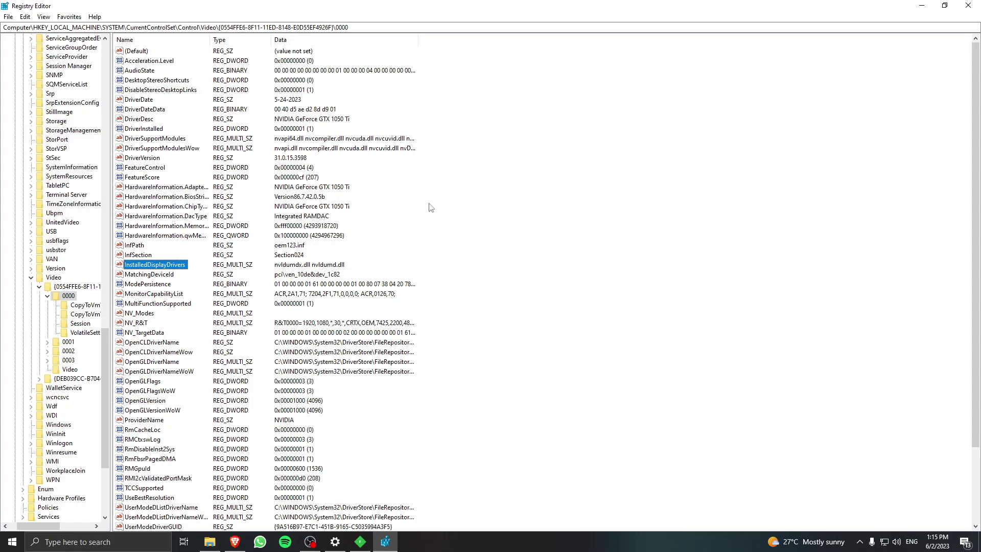
Scroll up the README to the Shockwave Games steps and close Registry Editor.
{"action": "key", "text": "alt+Tab"}
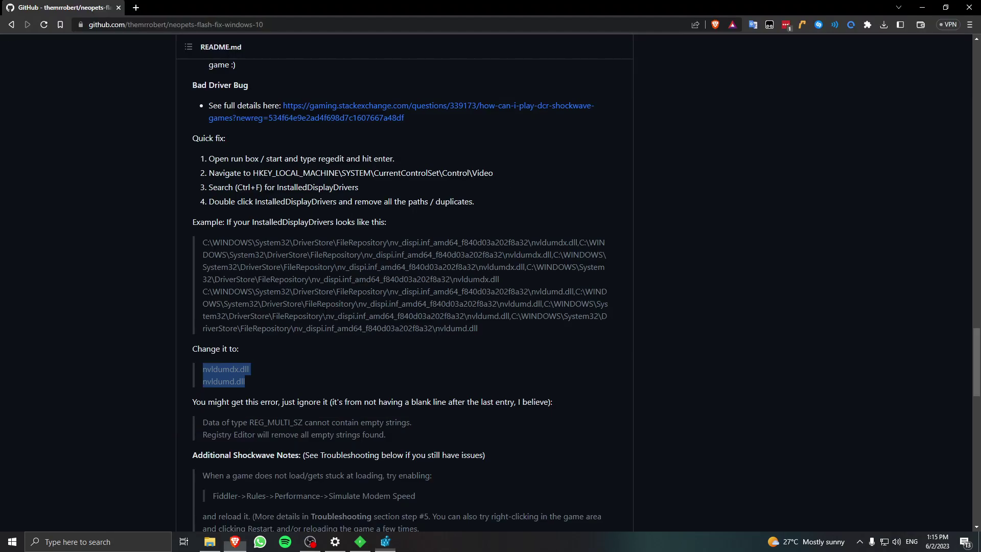
{"action": "scroll", "coordinate": [359, 253], "scroll_direction": "up", "scroll_amount": 5}
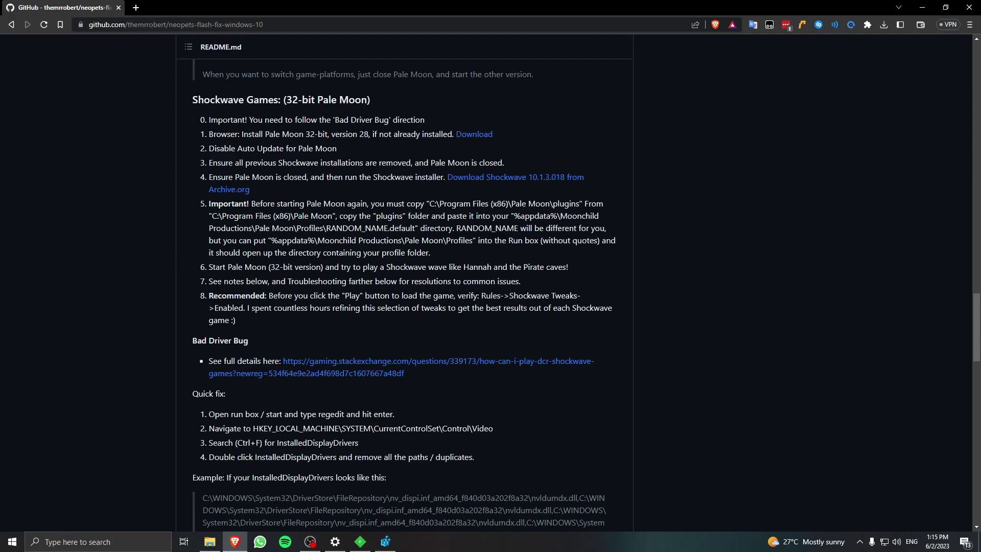
{"action": "left_click", "coordinate": [385, 542]}
{"action": "left_click", "coordinate": [970, 6]}
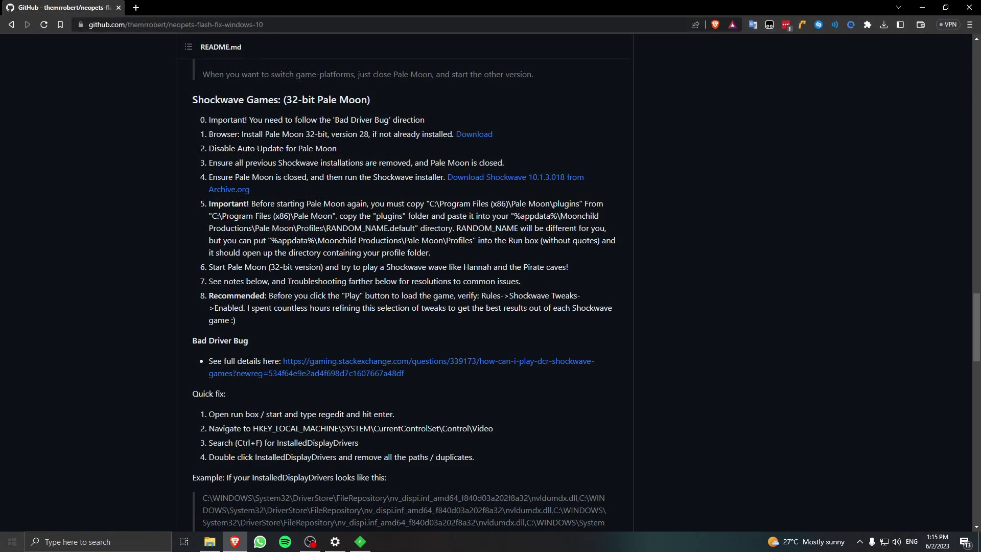
{"action": "key", "text": "super"}
{"action": "key", "text": "Escape"}
Launch Pale Moon from the desktop and load neopets.com.
{"action": "key", "text": "super+d"}
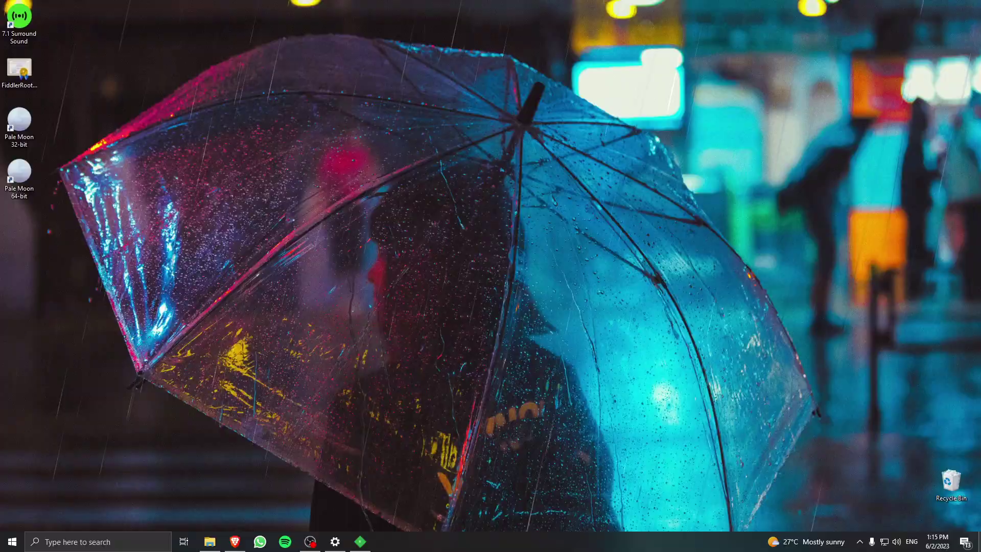
{"action": "double_click", "coordinate": [19, 123]}
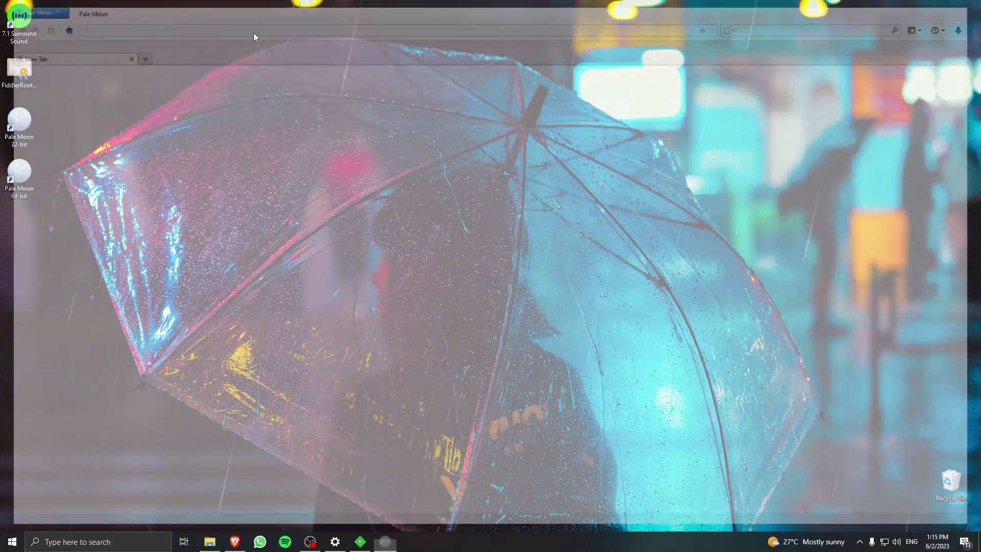
{"action": "left_click", "coordinate": [248, 25]}
{"action": "key", "text": "ctrl+a"}
{"action": "type", "text": "neopets.com"}
{"action": "key", "text": "Return"}
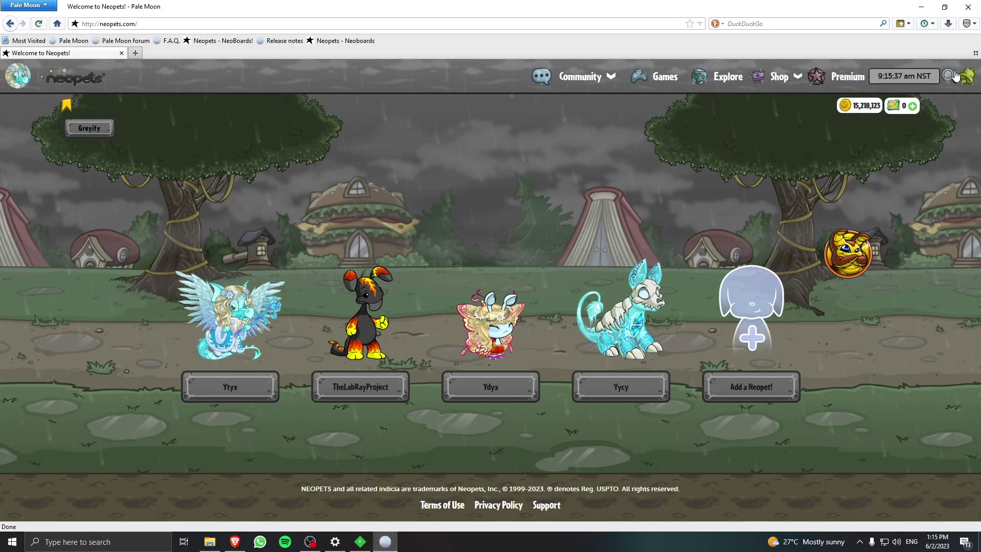
Search Neopets for Dice Escape and open its game page.
{"action": "left_click", "coordinate": [951, 75]}
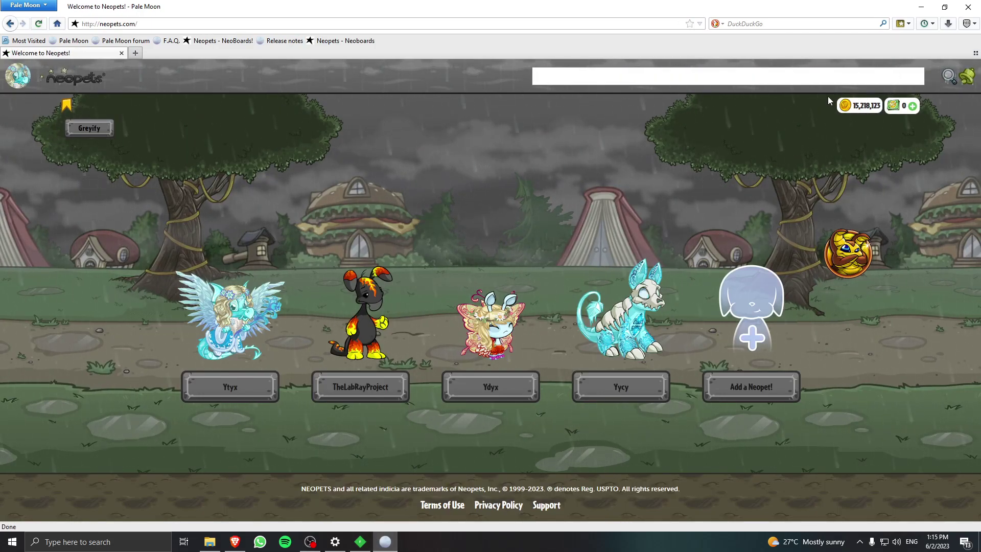
{"action": "type", "text": "Dice Escape"}
{"action": "key", "text": "Return"}
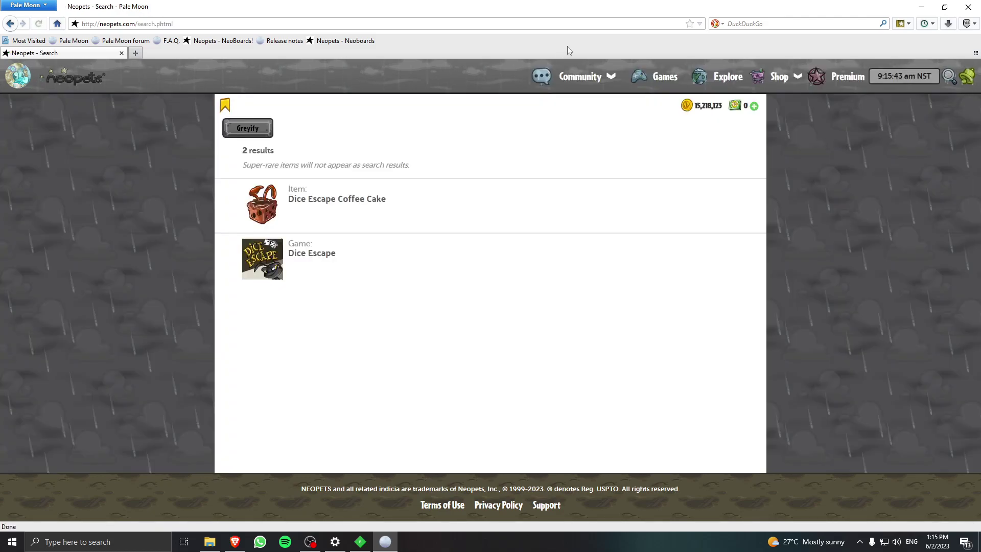
{"action": "left_click", "coordinate": [281, 260]}
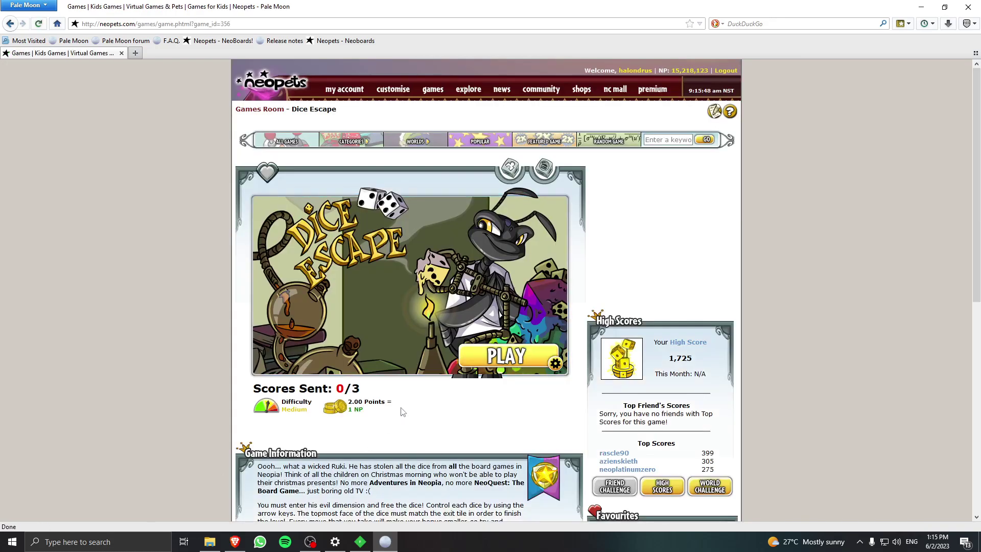
Start Dice Escape, allow future access for the movie, and dismiss the Shockwave playback error.
{"action": "left_click", "coordinate": [500, 350]}
{"action": "left_click", "coordinate": [360, 542]}
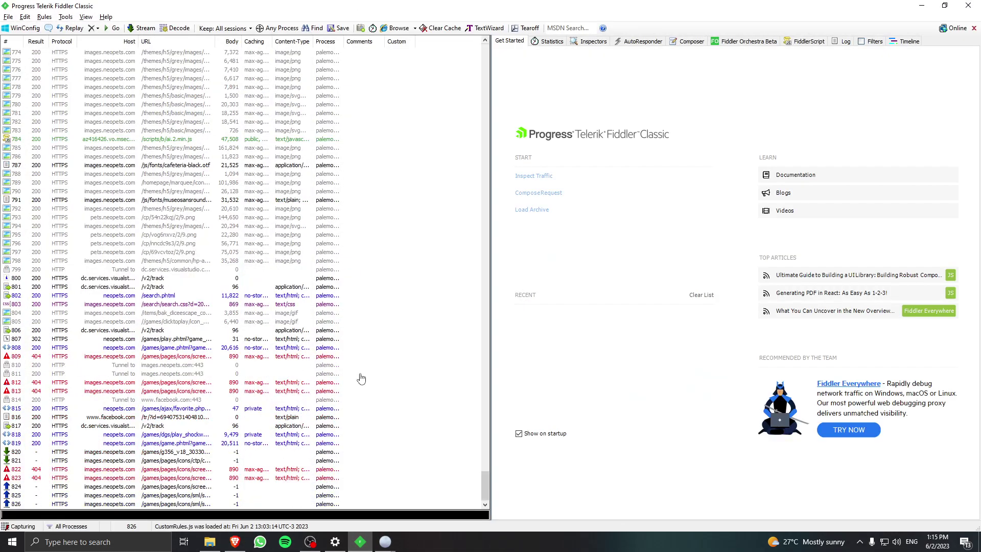
{"action": "left_click", "coordinate": [360, 543]}
{"action": "left_click_drag", "start_coordinate": [252, 12], "coordinate": [509, 91]}
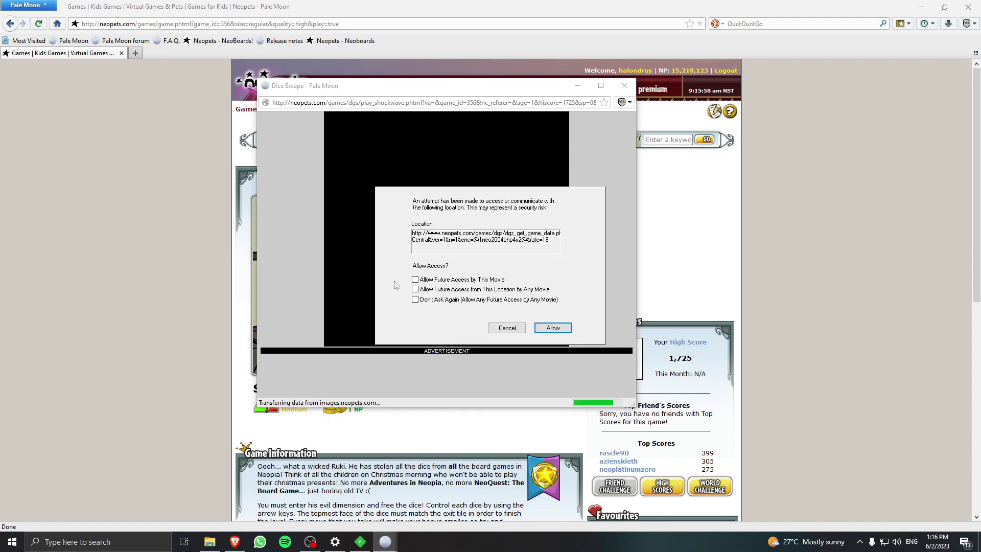
{"action": "left_click", "coordinate": [415, 279]}
{"action": "left_click", "coordinate": [553, 328]}
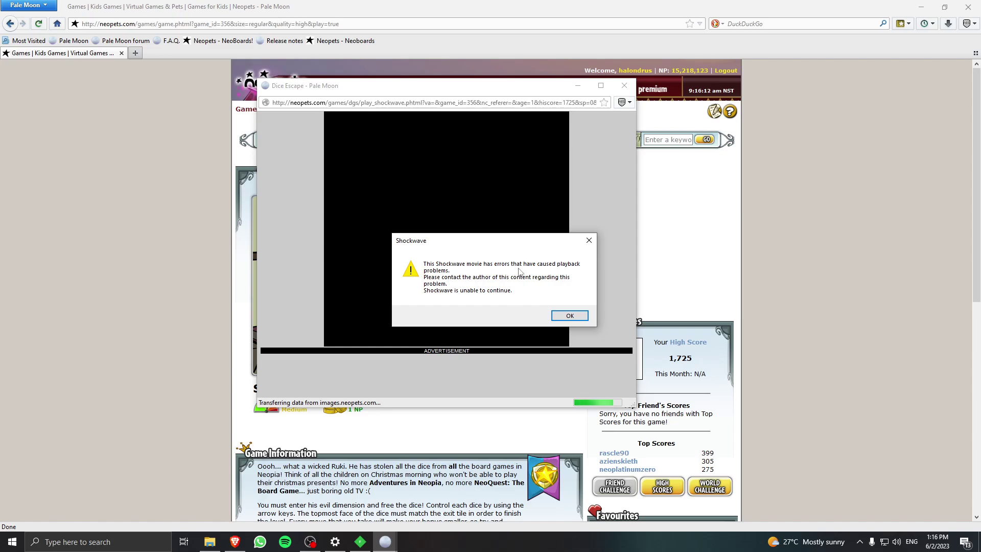
{"action": "left_click", "coordinate": [569, 315]}
Close the Dice Escape popup and Pale Moon, then relaunch Pale Moon 32-bit.
{"action": "left_click", "coordinate": [625, 85]}
{"action": "left_click", "coordinate": [968, 7]}
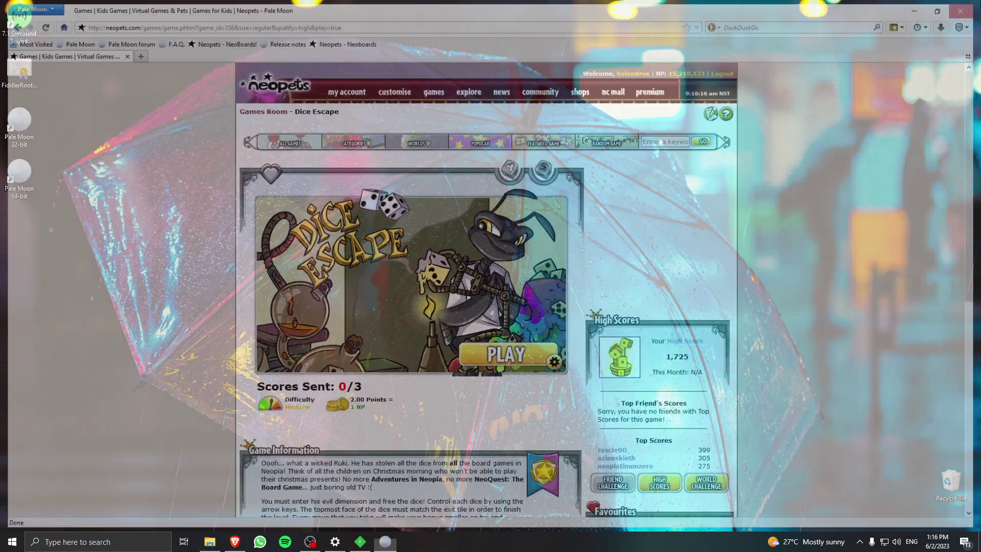
{"action": "double_click", "coordinate": [32, 119]}
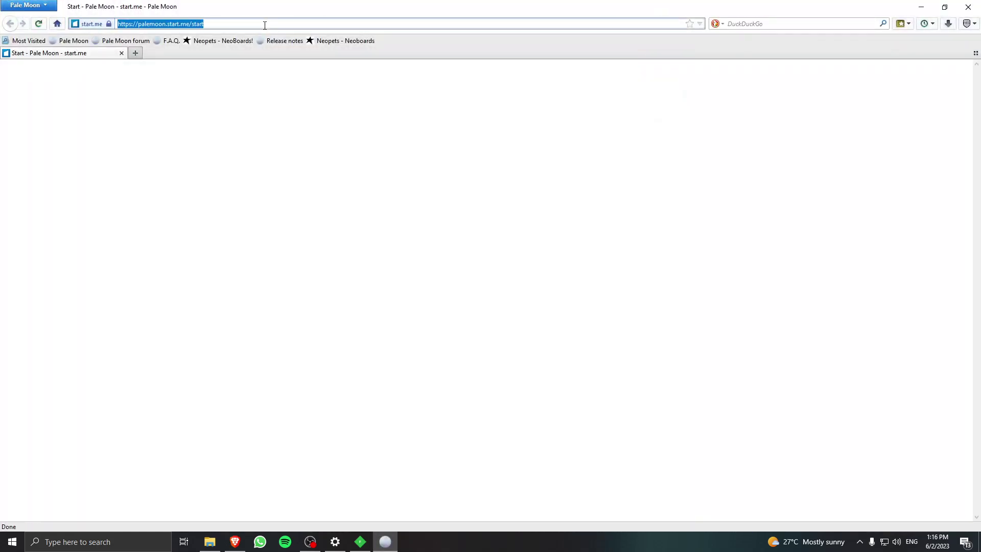
Reach the Dice Escape game page through the 'diced esca' address suggestions.
{"action": "type", "text": "diced"}
{"action": "type", "text": " esca"}
{"action": "key", "text": "Down"}
{"action": "key", "text": "Down"}
{"action": "key", "text": "Up"}
{"action": "key", "text": "Down"}
{"action": "key", "text": "Down"}
{"action": "key", "text": "Down"}
{"action": "key", "text": "Down"}
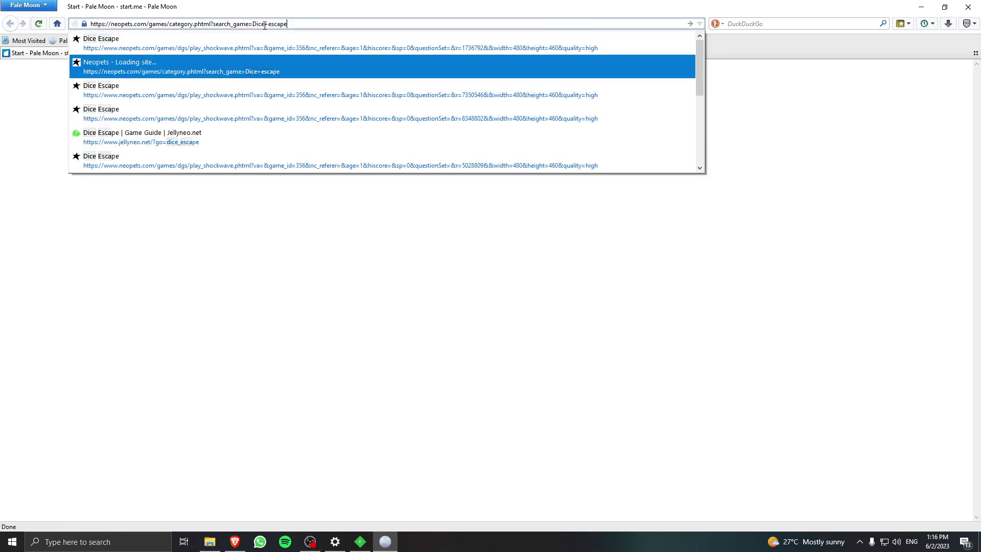
{"action": "key", "text": "Up"}
{"action": "key", "text": "Up"}
{"action": "key", "text": "Up"}
{"action": "key", "text": "Return"}
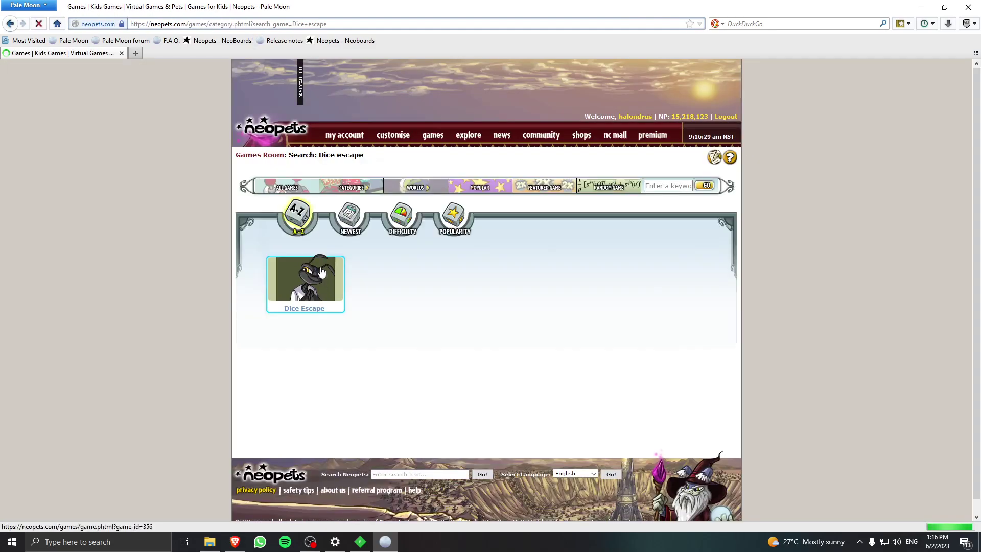
{"action": "left_click", "coordinate": [322, 272]}
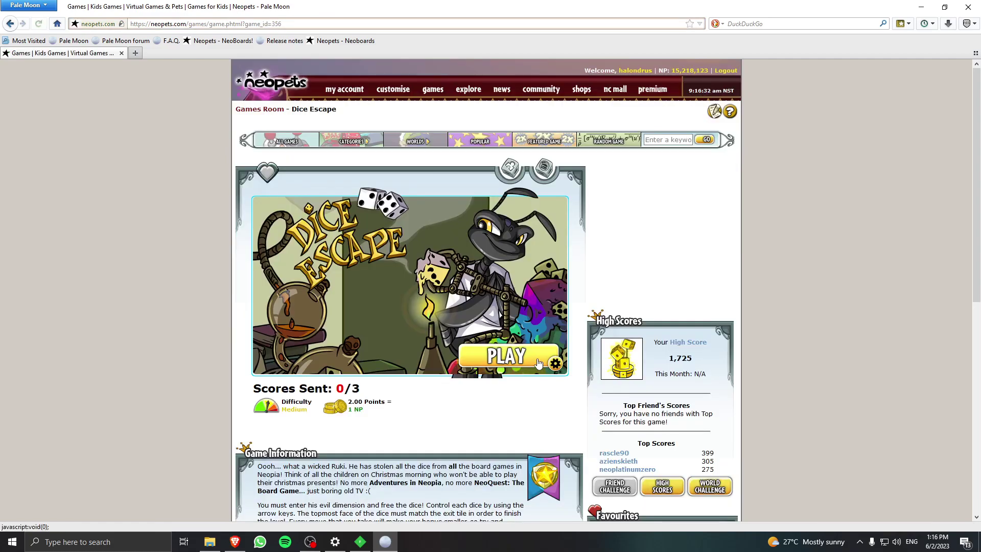
Start Dice Escape, dismiss the Shockwave error, and close the popup and browser.
{"action": "left_click", "coordinate": [538, 362]}
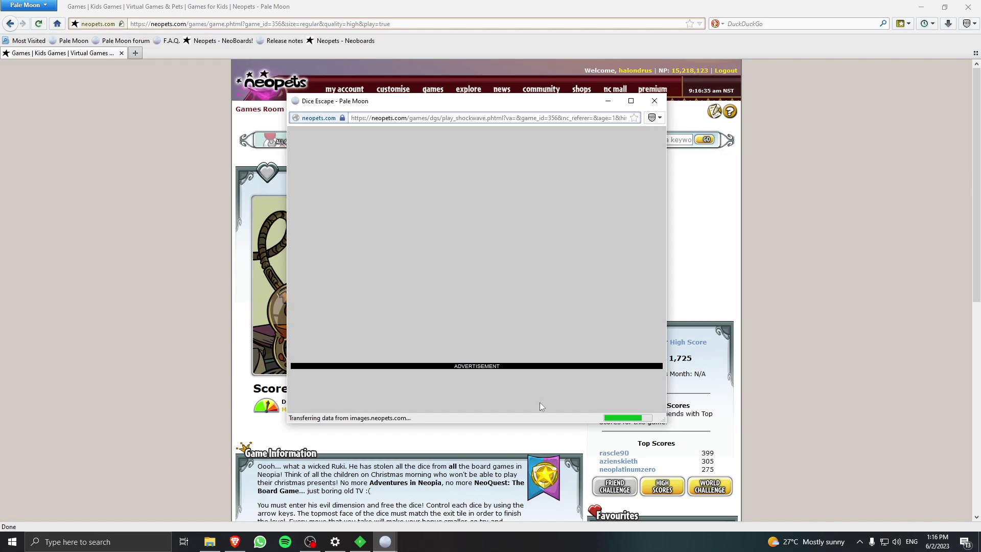
{"action": "left_click", "coordinate": [570, 314]}
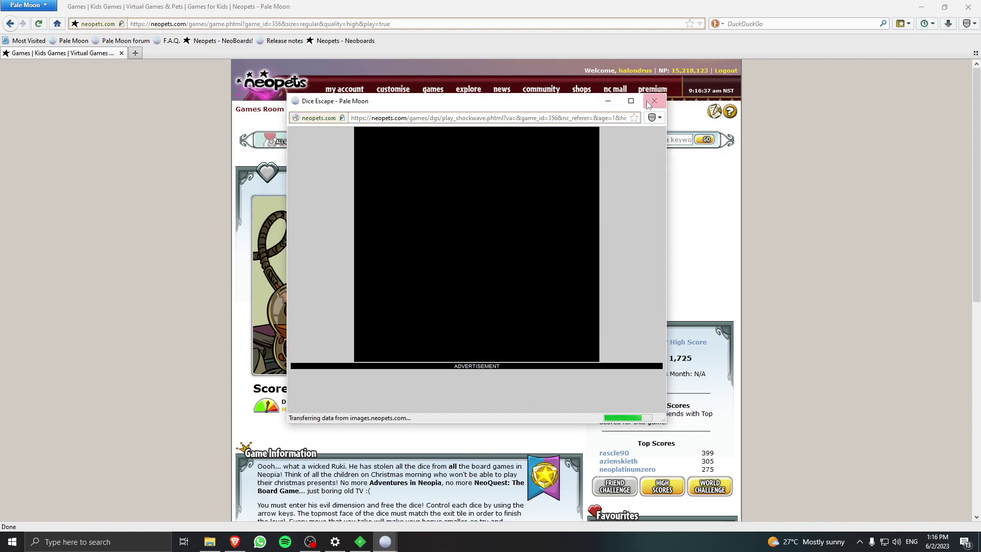
{"action": "left_click", "coordinate": [654, 101]}
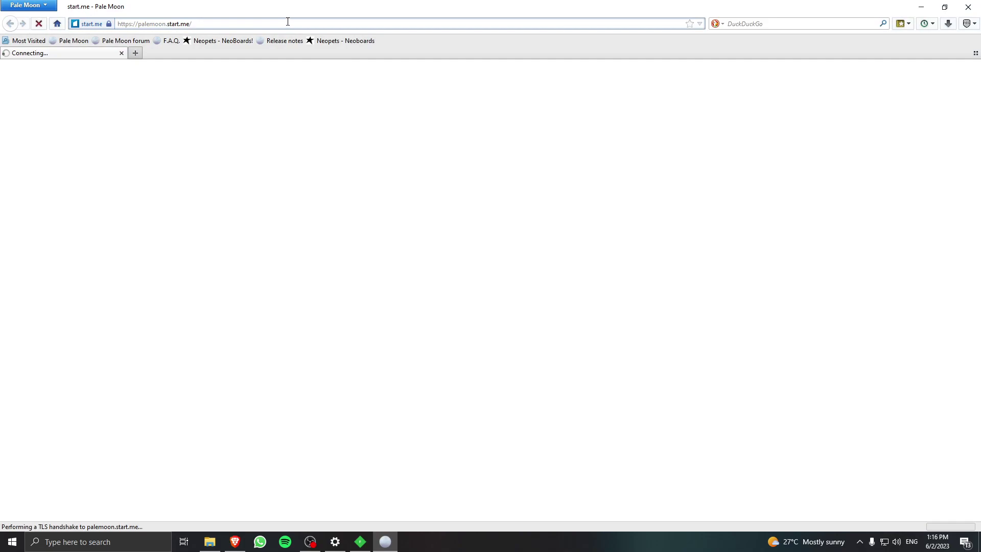
Load the Dice Escape play_shockwave page directly from the 'di' address suggestion.
{"action": "left_click", "coordinate": [282, 24]}
{"action": "type", "text": "do"}
{"action": "key", "text": "BackSpace"}
{"action": "key", "text": "BackSpace"}
{"action": "type", "text": "di"}
{"action": "key", "text": "Down"}
{"action": "key", "text": "Return"}
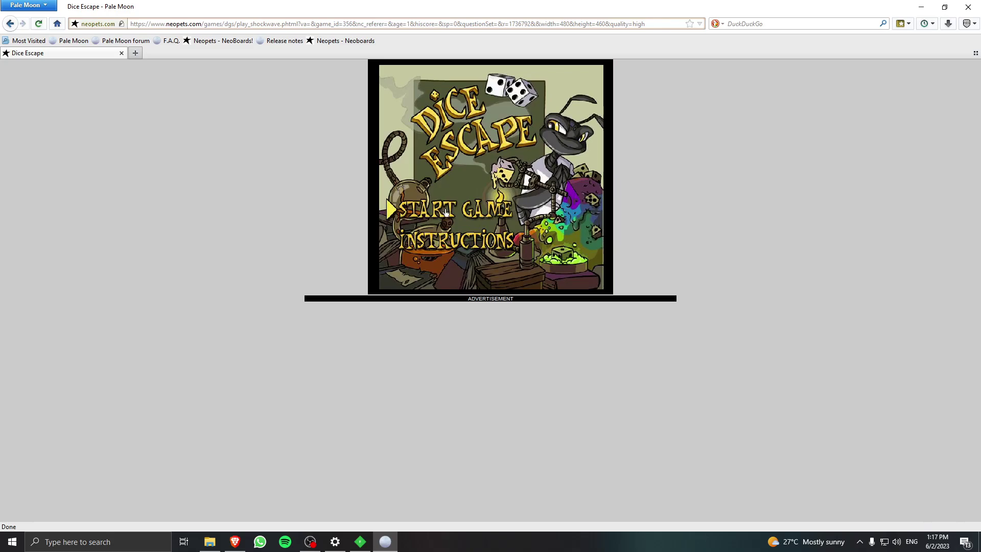
Start a new Dice Escape game and roll the die up to clear Level 1.
{"action": "left_click", "coordinate": [400, 215]}
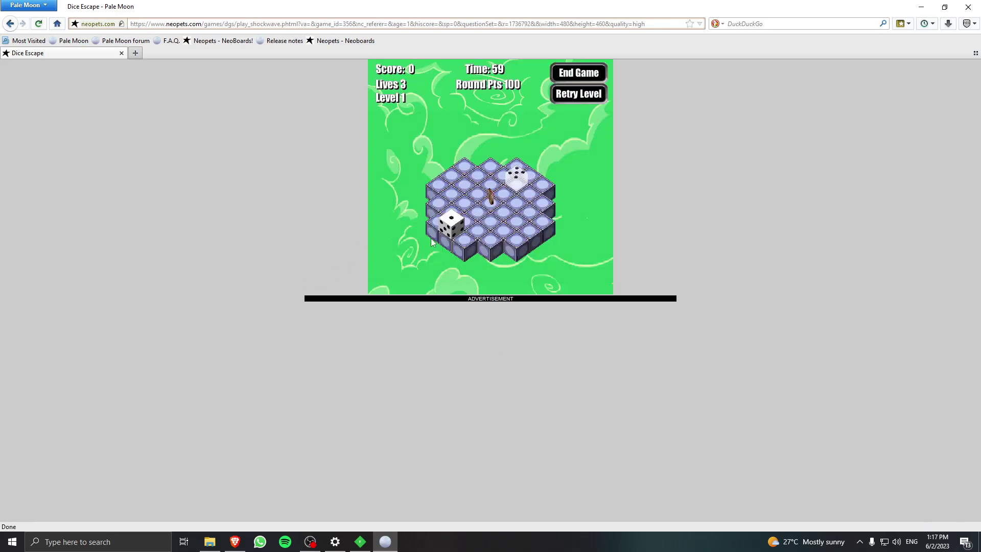
{"action": "key", "text": "Up"}
{"action": "key", "text": "Up"}
{"action": "key", "text": "Up"}
{"action": "key", "text": "Up"}
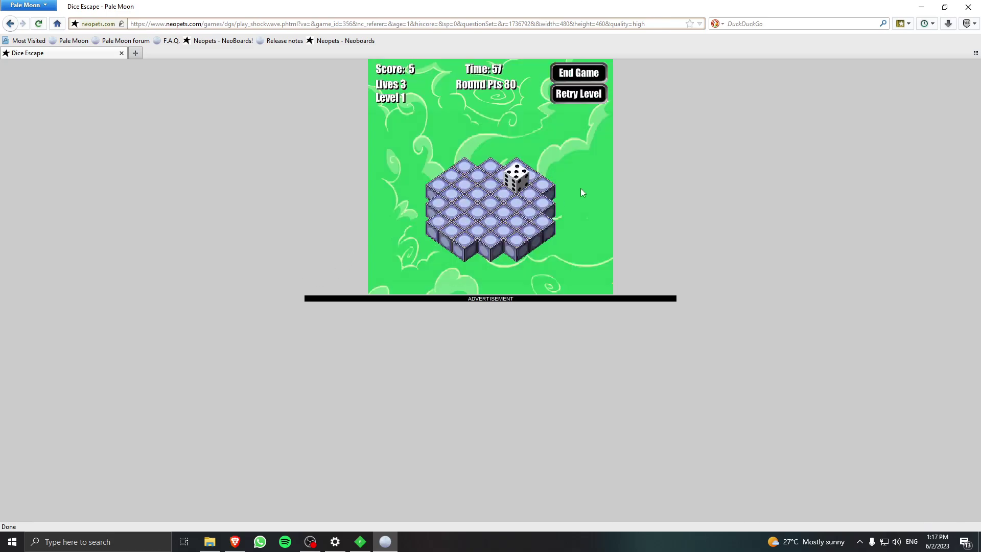
{"action": "key", "text": "Up"}
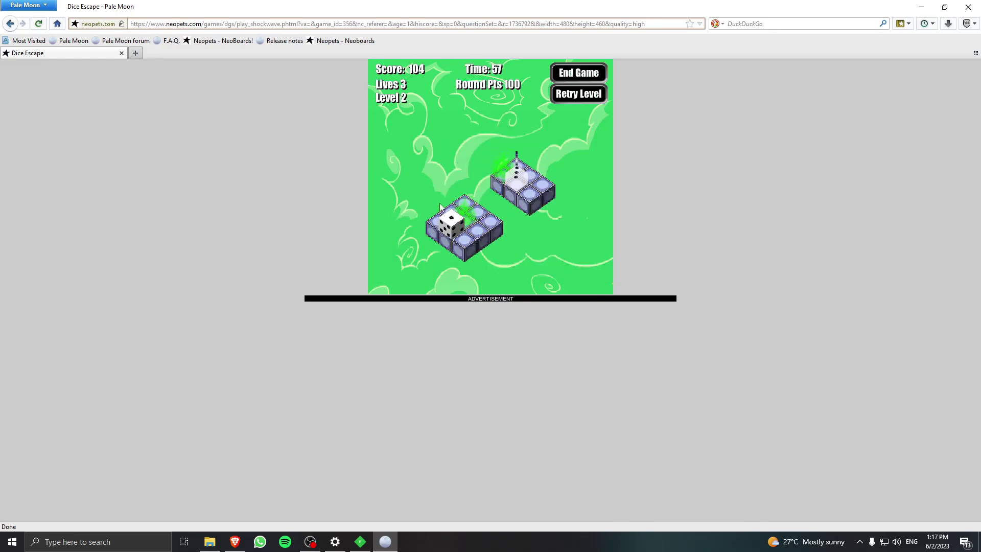
Set the Shockwave player's 3D renderer to hardware DirectX 8 in its Properties.
{"action": "right_click", "coordinate": [464, 145]}
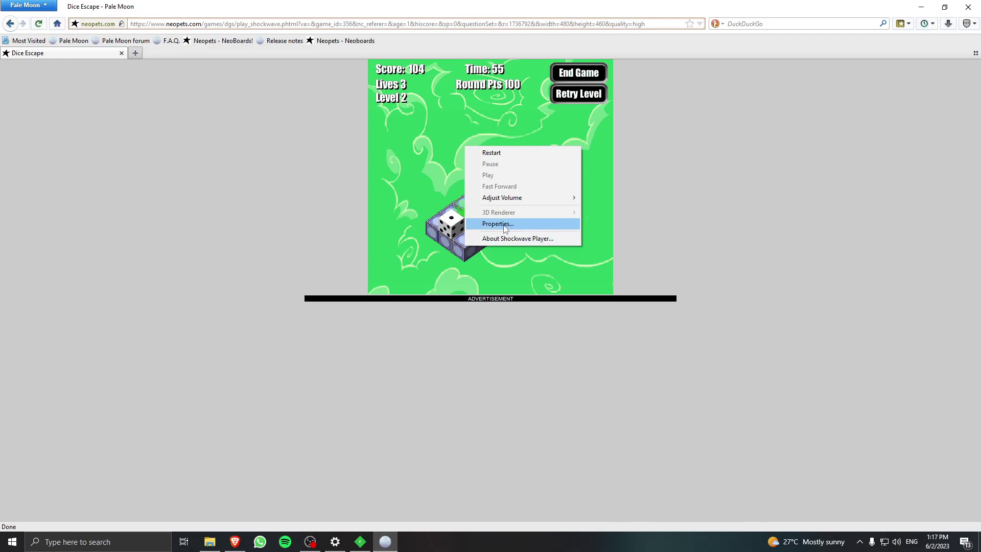
{"action": "right_click", "coordinate": [439, 220]}
{"action": "left_click", "coordinate": [466, 296]}
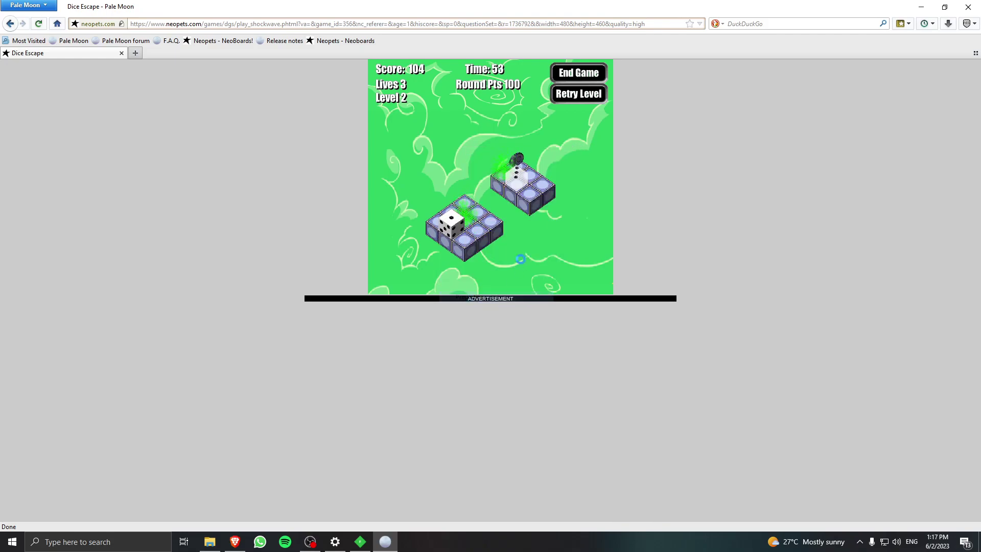
{"action": "left_click", "coordinate": [482, 149]}
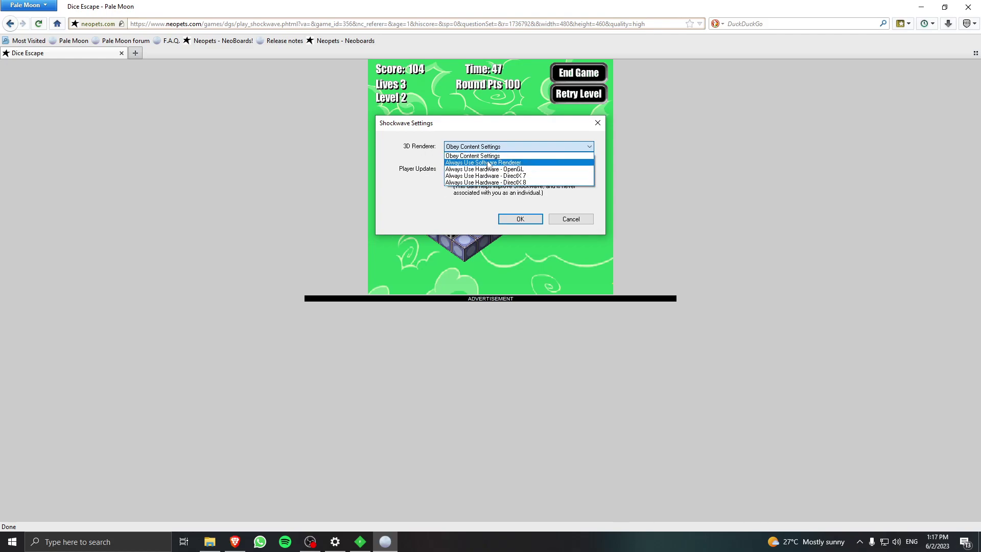
{"action": "left_click", "coordinate": [494, 182]}
{"action": "left_click", "coordinate": [513, 216]}
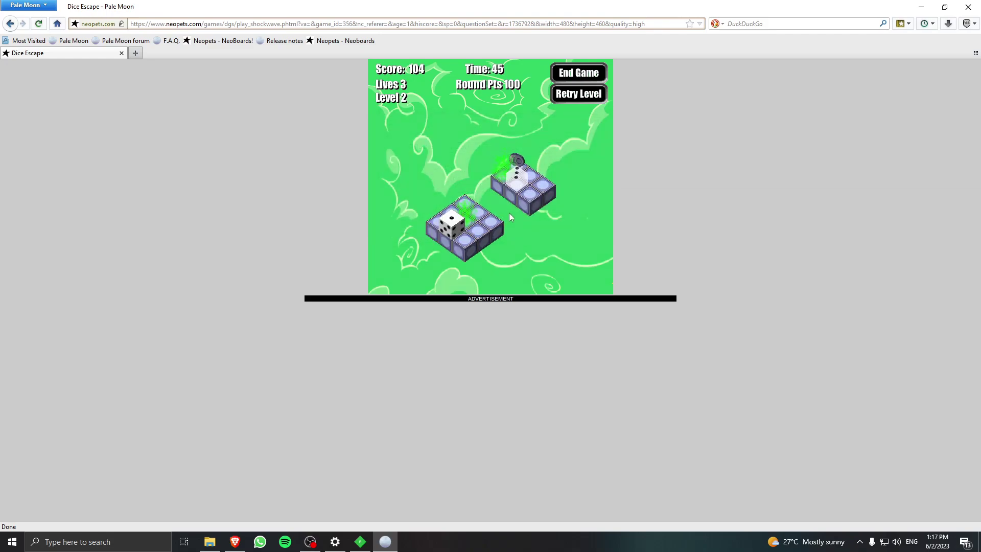
Change the Shockwave 3D renderer to Always Use Software Renderer and confirm with OK.
{"action": "right_click", "coordinate": [500, 212]}
{"action": "left_click", "coordinate": [516, 287]}
{"action": "left_click", "coordinate": [511, 147]}
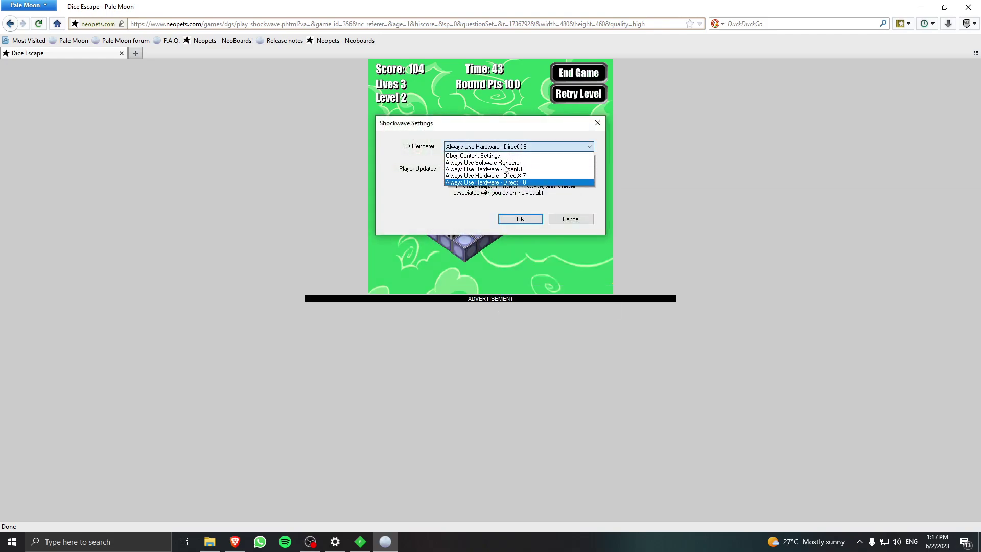
{"action": "left_click", "coordinate": [508, 163]}
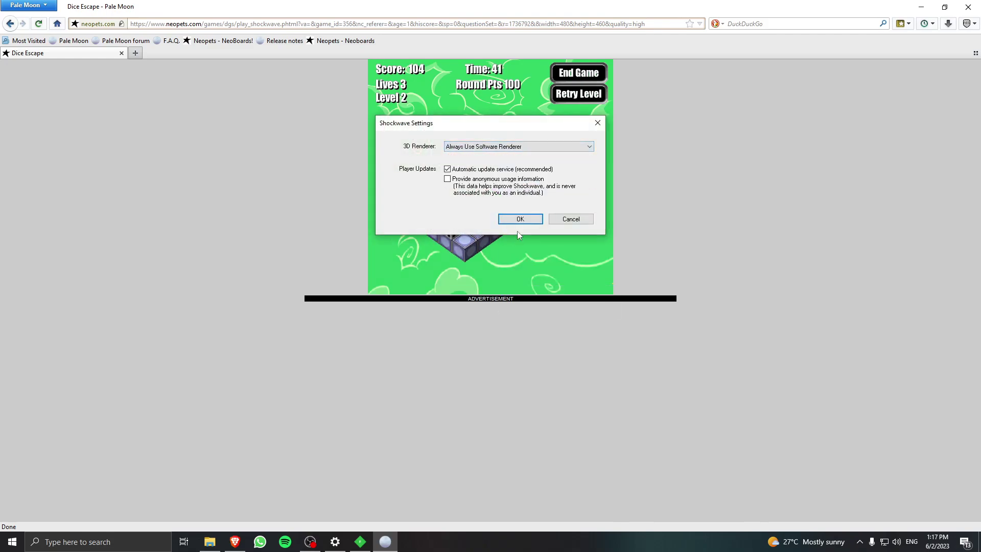
{"action": "left_click", "coordinate": [521, 219]}
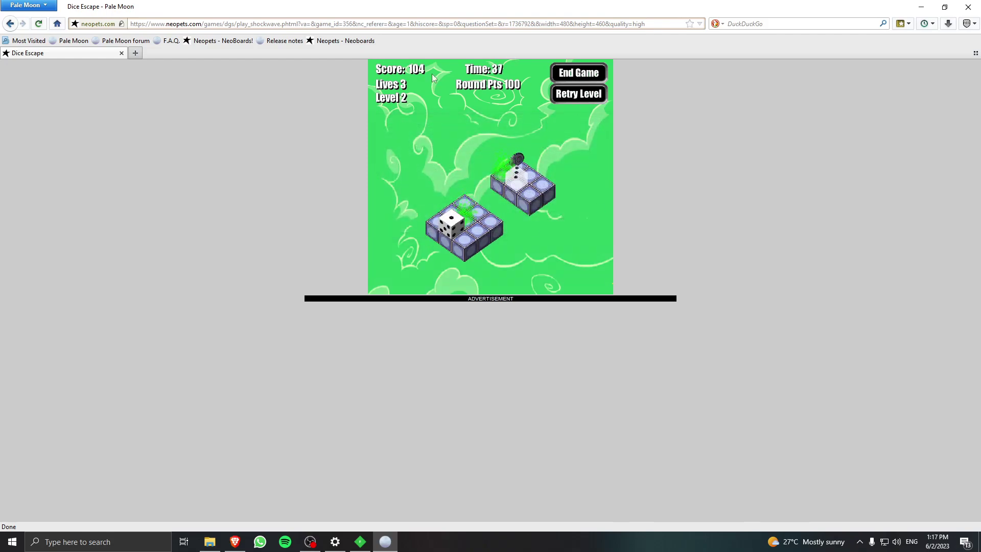
Load the game page from the 'dice' address-bar history suggestions.
{"action": "left_click", "coordinate": [375, 27]}
{"action": "type", "text": "dice"}
{"action": "key", "text": "Down"}
{"action": "key", "text": "Return"}
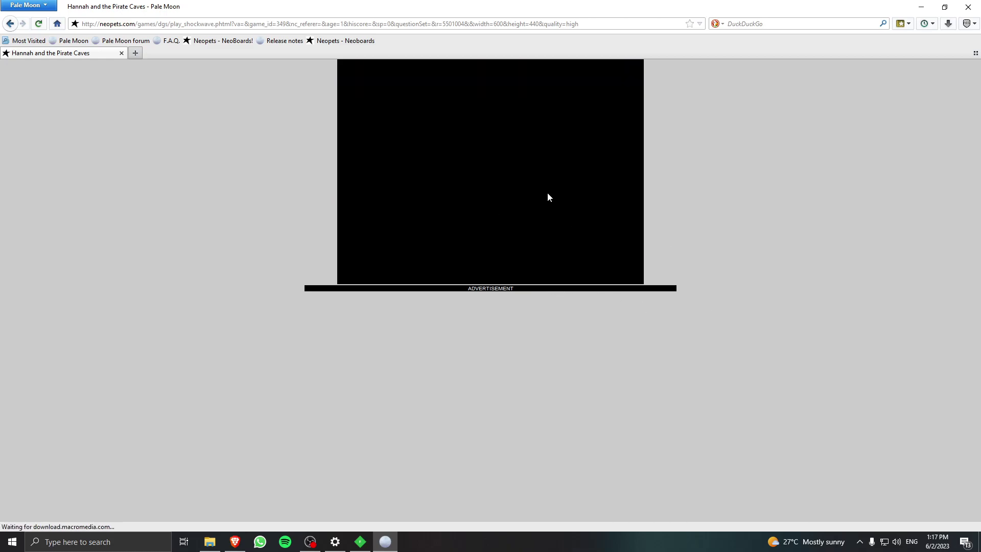
Start tutorial 1 (basic training), dismiss its hints, move Hannah right, then clear the address.
{"action": "left_click", "coordinate": [405, 241]}
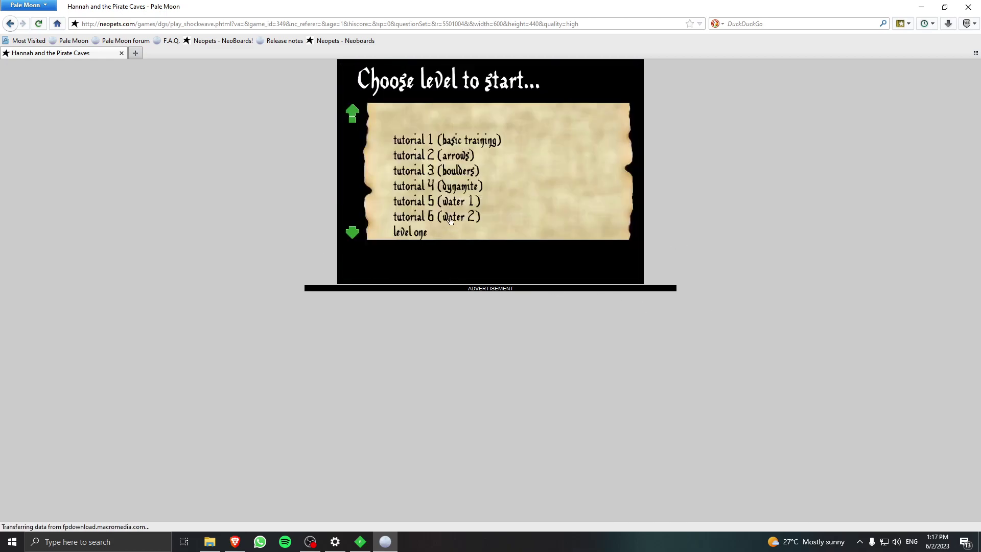
{"action": "left_click", "coordinate": [505, 141]}
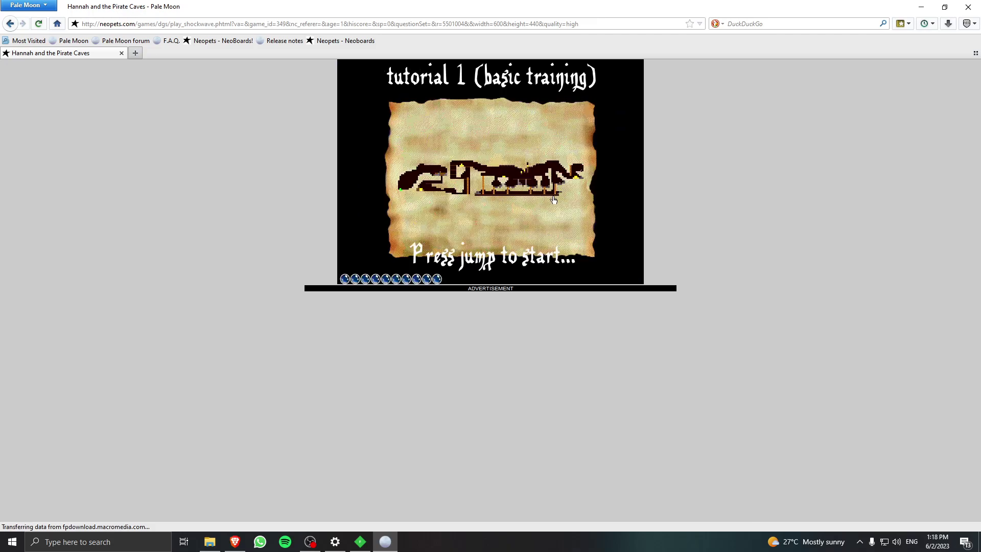
{"action": "key", "text": "space"}
{"action": "left_click", "coordinate": [554, 199]}
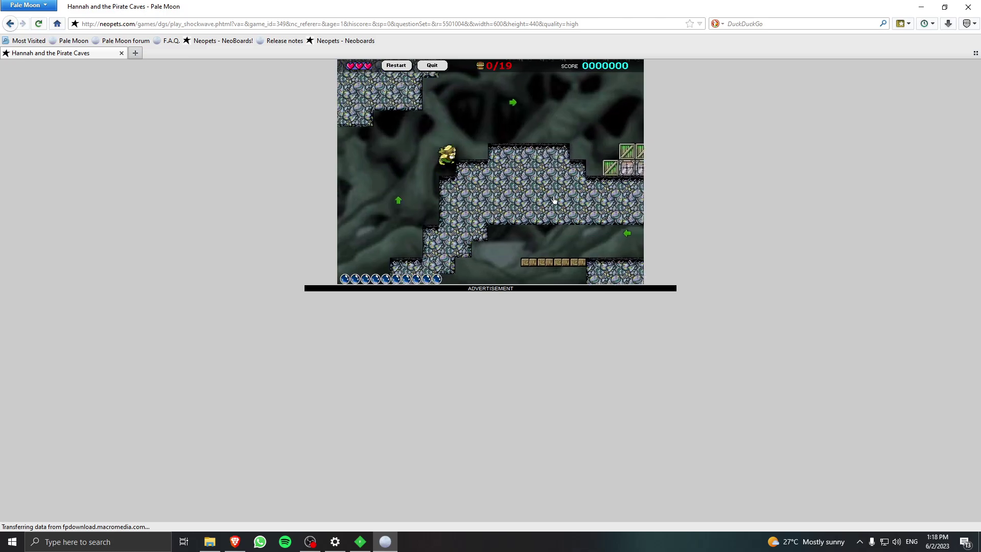
{"action": "left_click", "coordinate": [553, 199]}
{"action": "key", "text": "Right"}
{"action": "left_click", "coordinate": [439, 26]}
{"action": "key", "text": "BackSpace"}
Load the Hannah and the Ice Caves page from the 'ice ca' address suggestion.
{"action": "type", "text": "ice ca"}
{"action": "key", "text": "Down"}
{"action": "key", "text": "Return"}
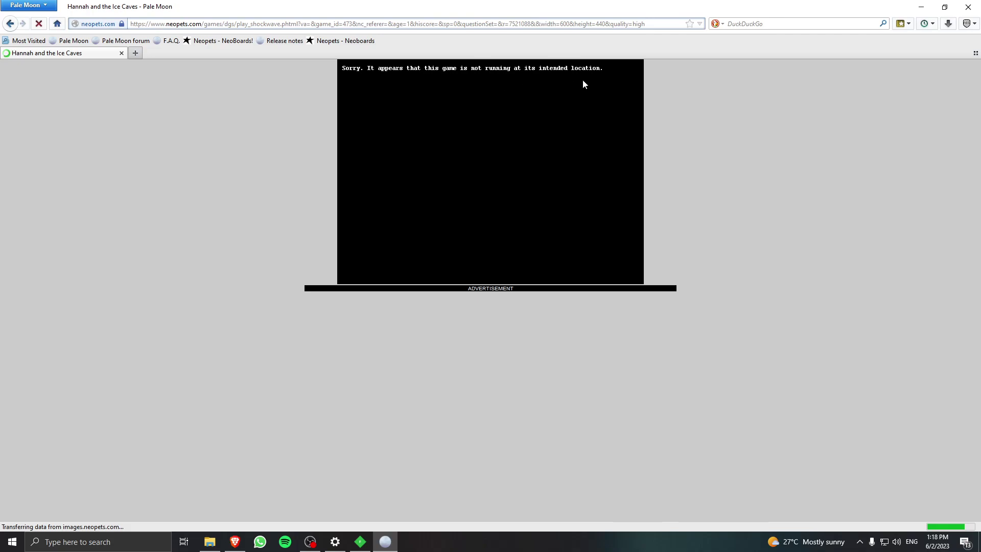
Scroll Brave's README to Additional Shockwave Notes and highlight the Hannah and the Ice Caves line.
{"action": "left_click", "coordinate": [235, 541]}
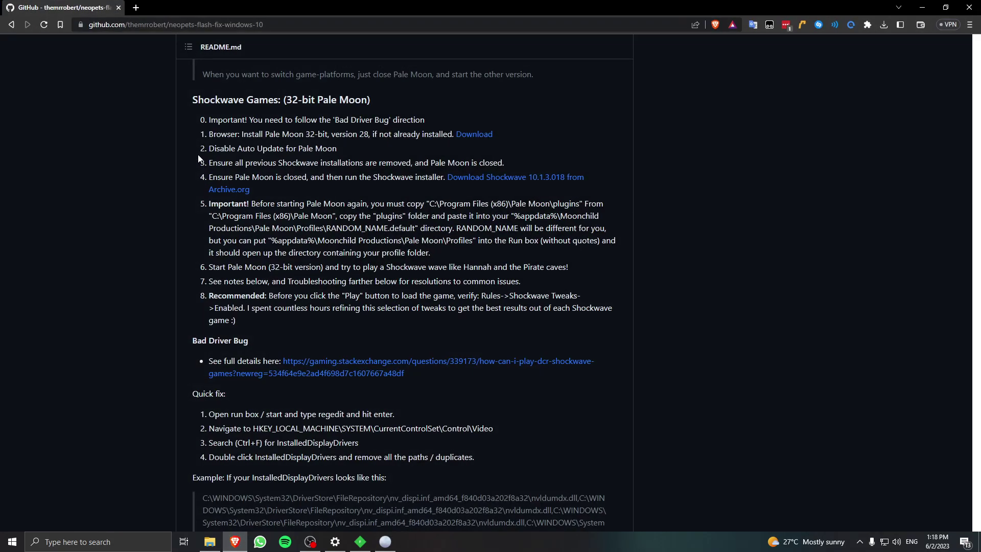
{"action": "scroll", "coordinate": [163, 214], "scroll_direction": "down", "scroll_amount": 10}
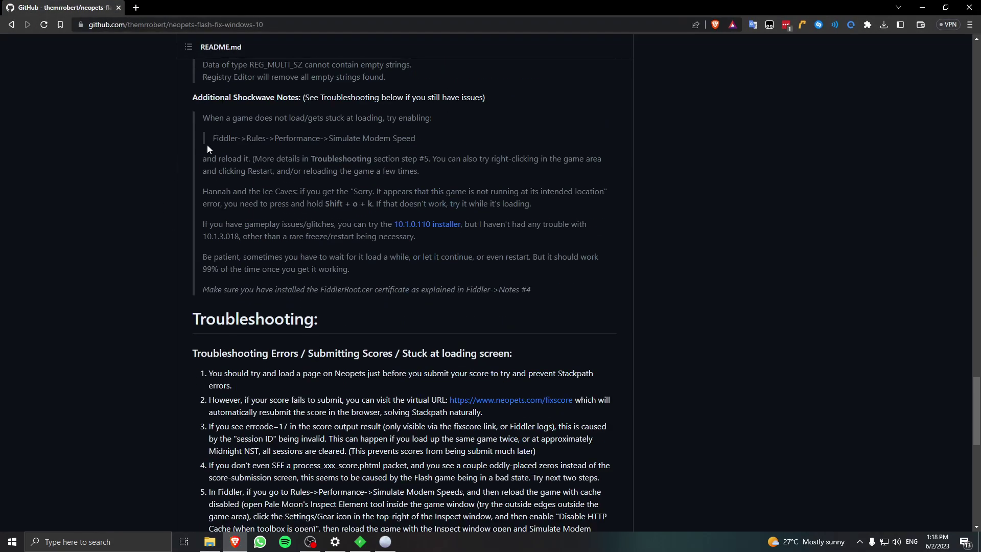
{"action": "left_click_drag", "start_coordinate": [245, 191], "coordinate": [299, 192]}
{"action": "left_click", "coordinate": [298, 192]}
Back in Pale Moon, visit the Ice Caves Options screen and return to the title.
{"action": "key", "text": "alt+Tab"}
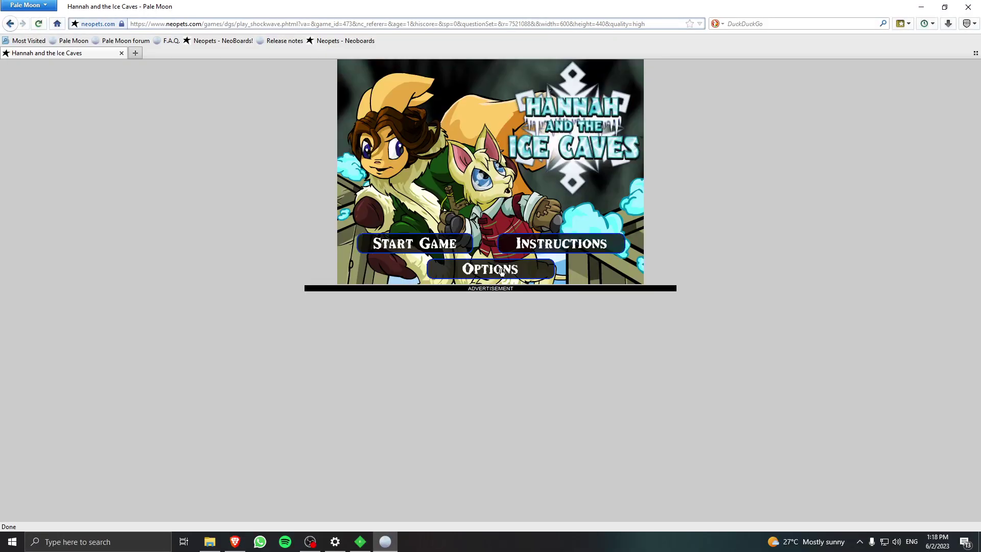
{"action": "left_click", "coordinate": [501, 270]}
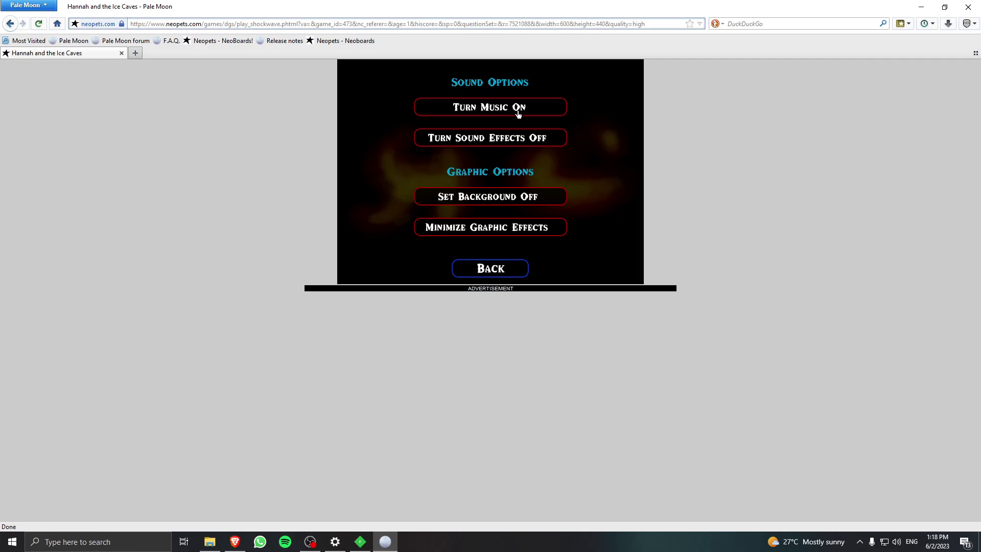
{"action": "left_click", "coordinate": [486, 274]}
Start the Hannah level and run, jump and move Hannah with the arrow keys.
{"action": "left_click", "coordinate": [392, 248]}
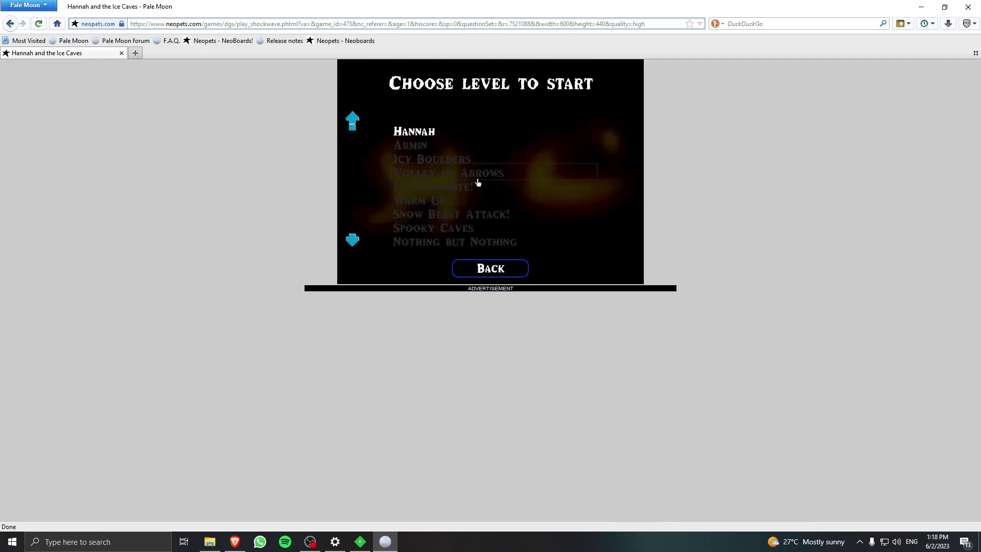
{"action": "left_click", "coordinate": [431, 129]}
{"action": "key", "text": "space"}
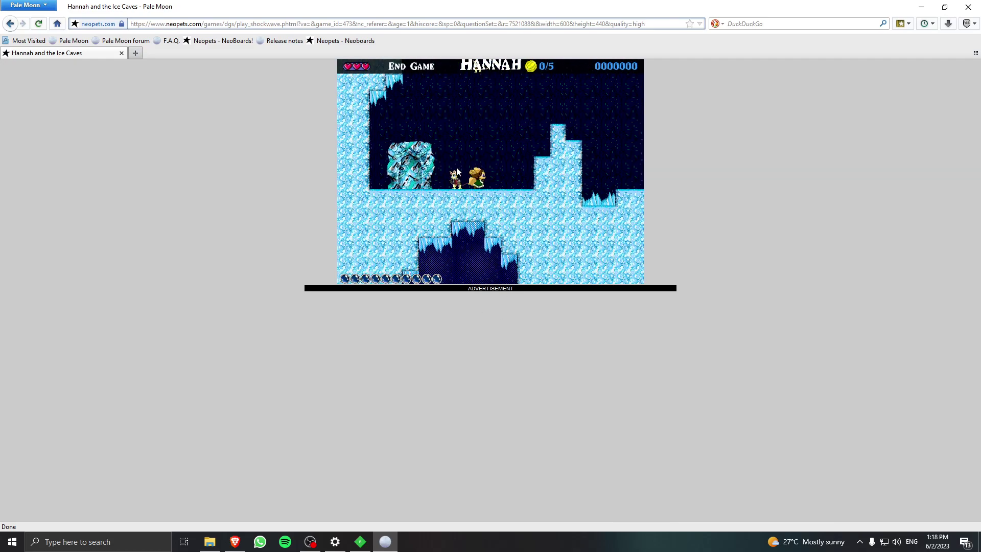
{"action": "key", "text": "Right"}
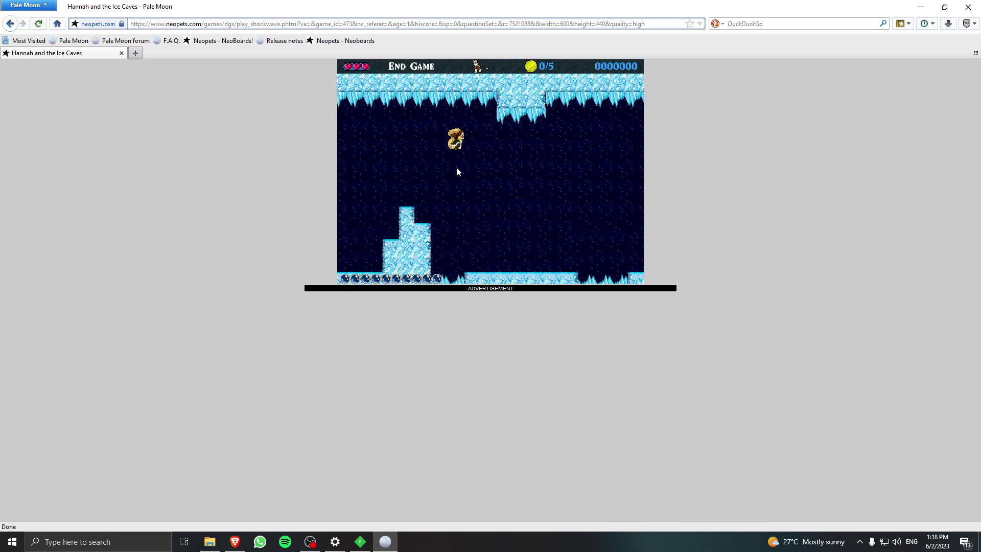
{"action": "key", "text": "Right"}
{"action": "key", "text": "space"}
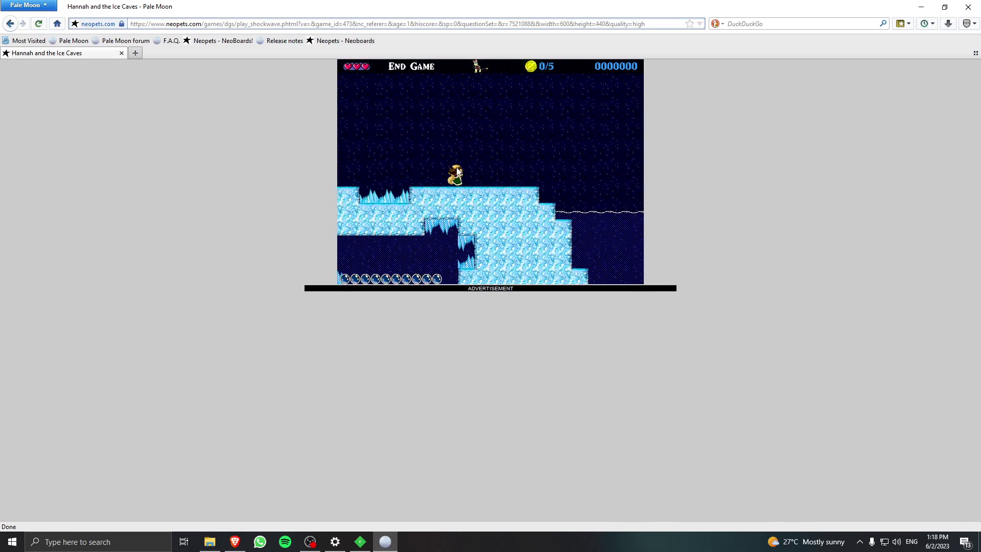
{"action": "key", "text": "Left"}
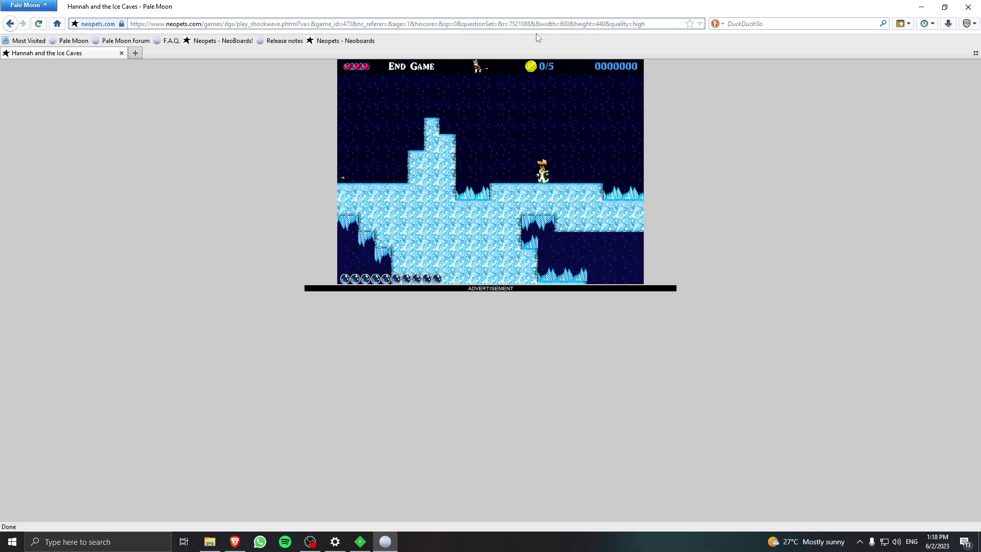
Load the Gourmet Club Bowls game page from the 'hannah' address suggestion.
{"action": "left_click", "coordinate": [547, 25]}
{"action": "type", "text": "hannah"}
{"action": "key", "text": "Down"}
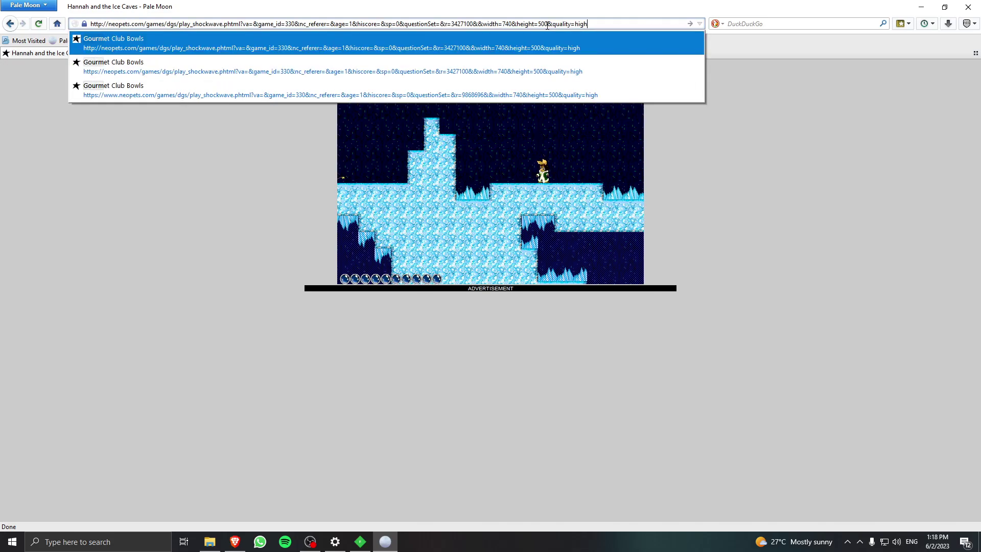
{"action": "key", "text": "Return"}
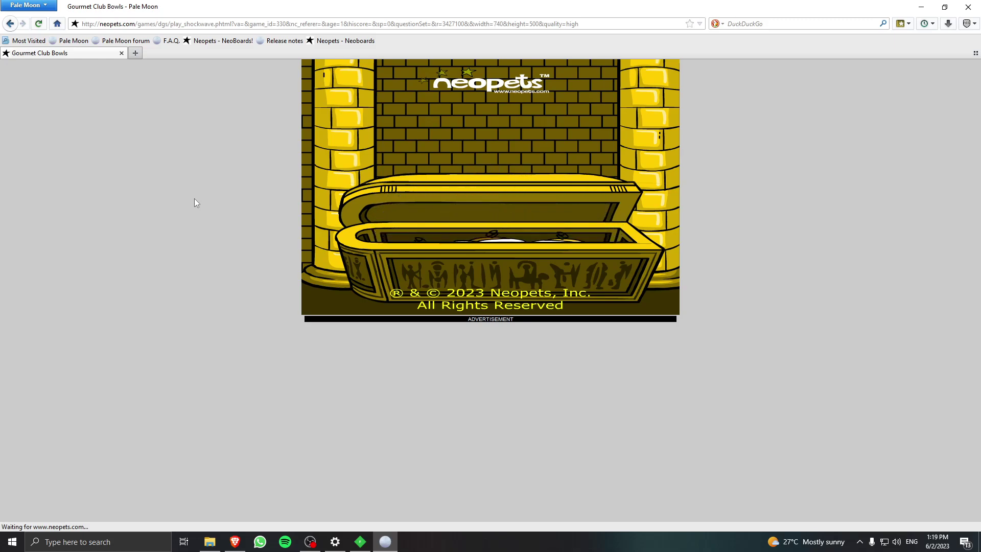
Open Attack of the Slorgs in a new tab via 'at' and switch between both game tabs.
{"action": "left_click", "coordinate": [140, 55]}
{"action": "type", "text": "att"}
{"action": "left_click", "coordinate": [224, 51]}
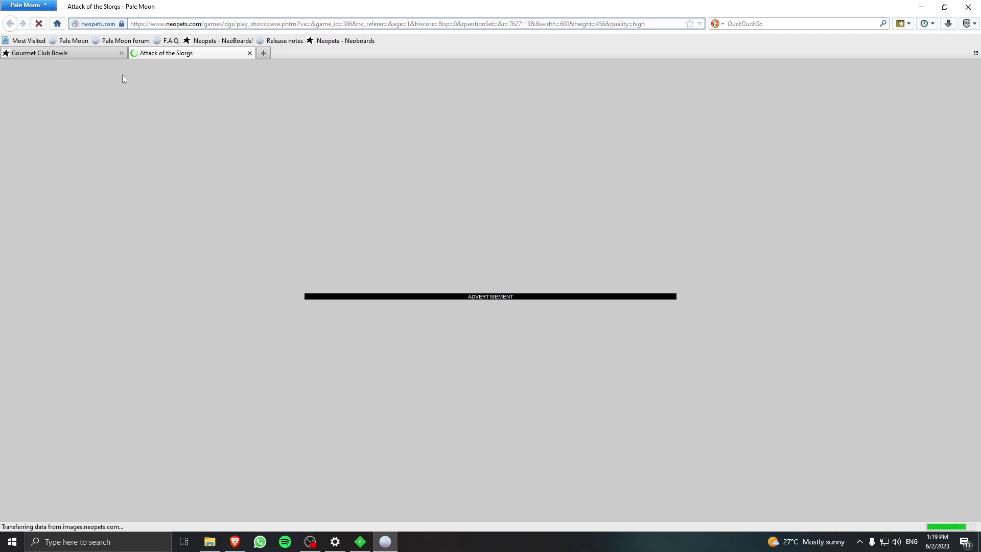
{"action": "left_click", "coordinate": [94, 53]}
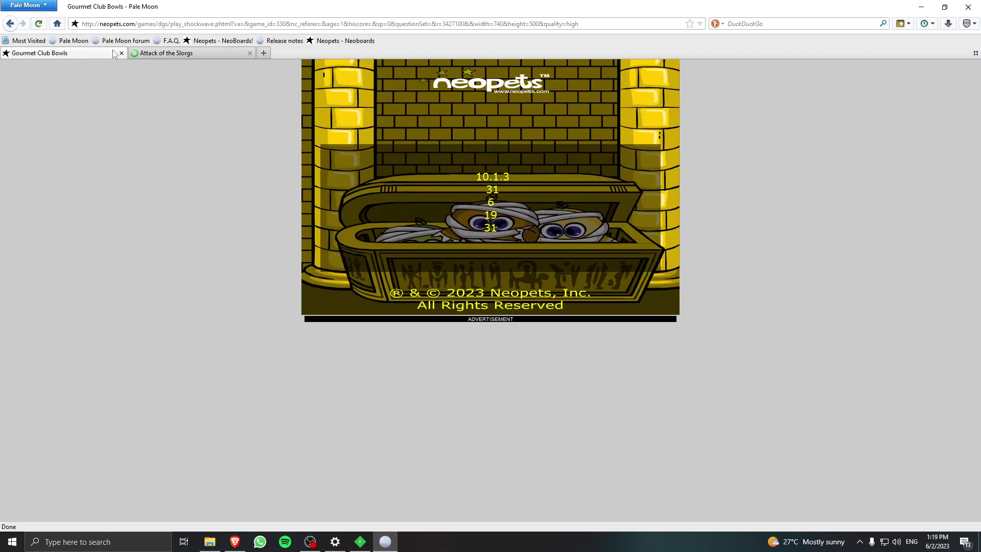
{"action": "left_click", "coordinate": [166, 53]}
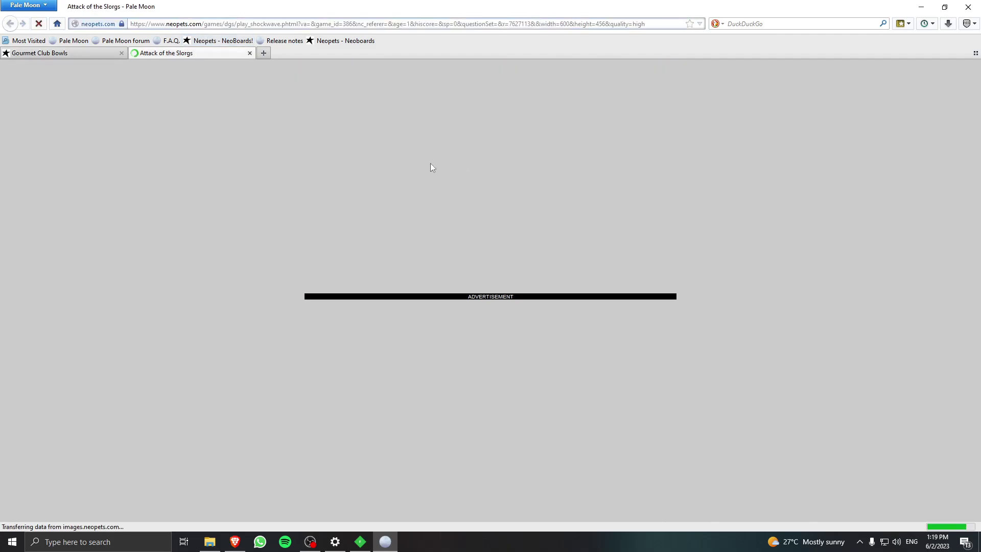
{"action": "left_click", "coordinate": [44, 53]}
Start Attack of the Slorgs, dismiss its Shockwave error, and close its tab.
{"action": "left_click", "coordinate": [230, 53]}
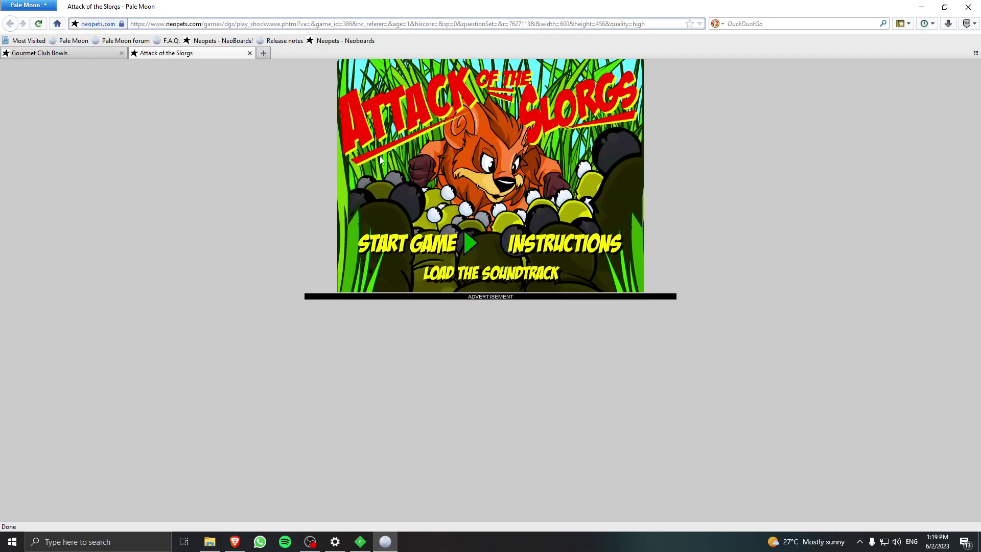
{"action": "left_click", "coordinate": [385, 246]}
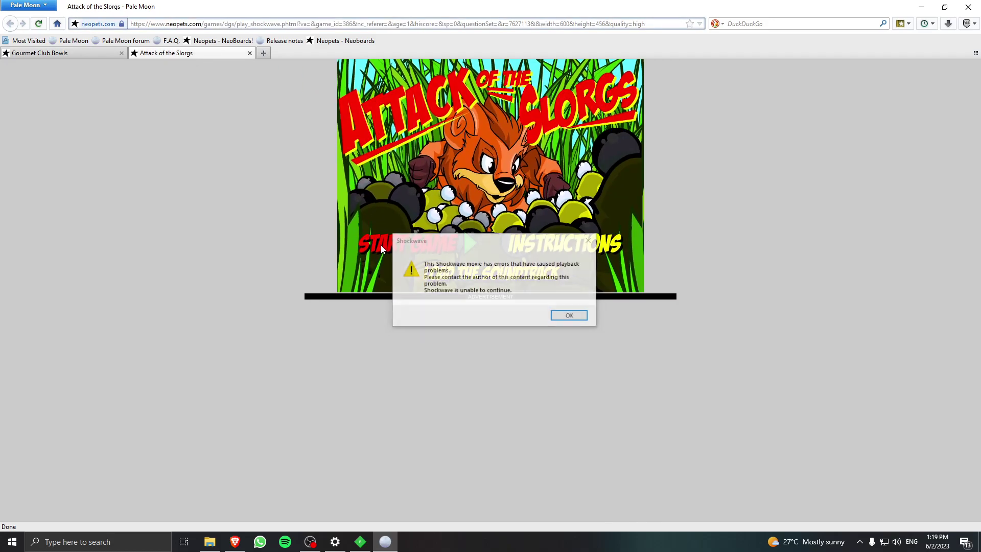
{"action": "left_click", "coordinate": [556, 316]}
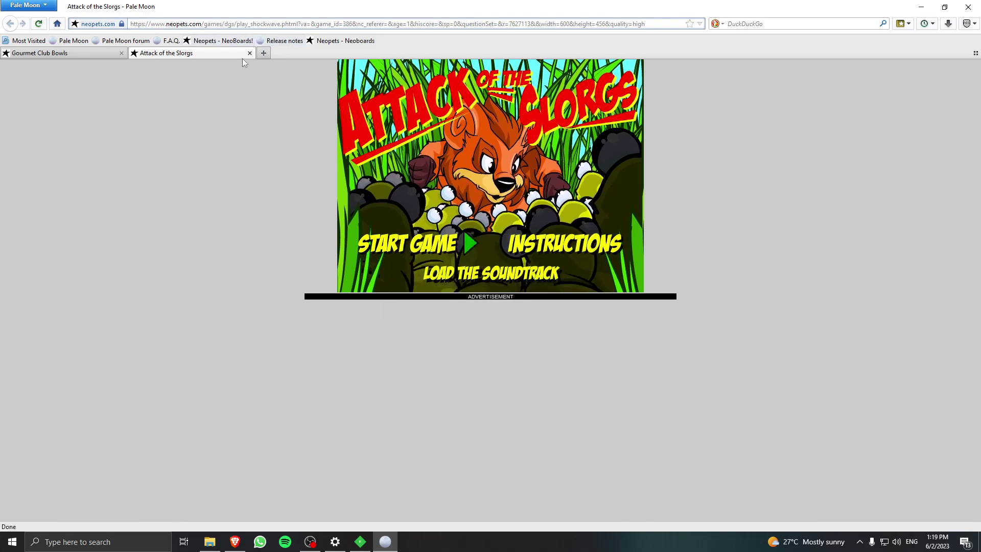
{"action": "left_click", "coordinate": [249, 53]}
Start Gourmet Club Bowls, continue past both briefings, and aim the first bowl.
{"action": "left_click", "coordinate": [541, 274]}
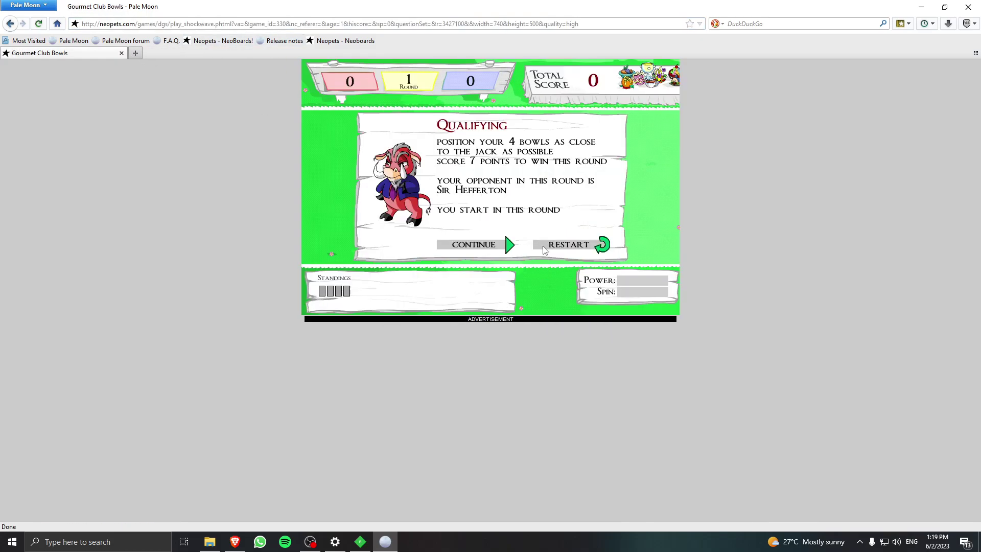
{"action": "left_click", "coordinate": [483, 240]}
{"action": "left_click", "coordinate": [500, 248]}
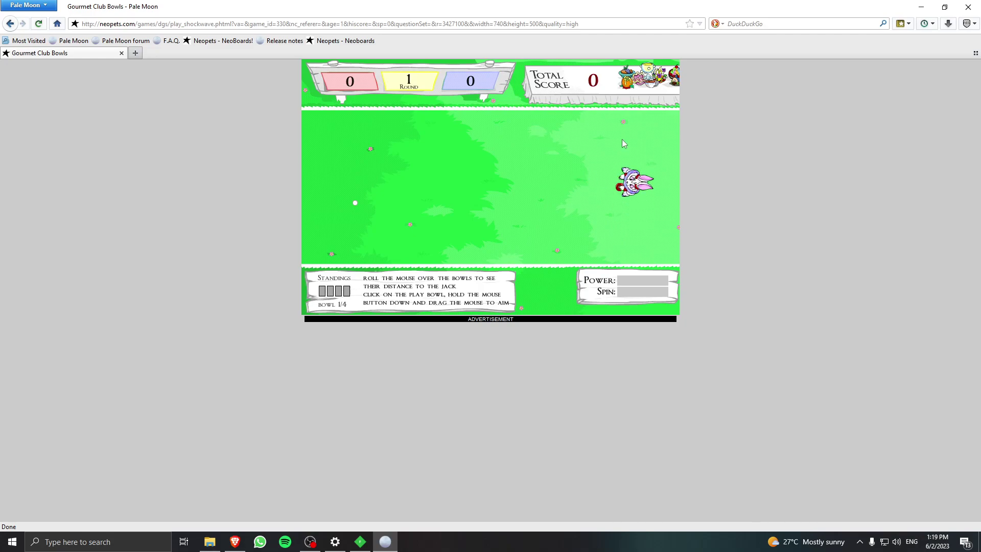
{"action": "left_click_drag", "start_coordinate": [619, 211], "coordinate": [661, 220]}
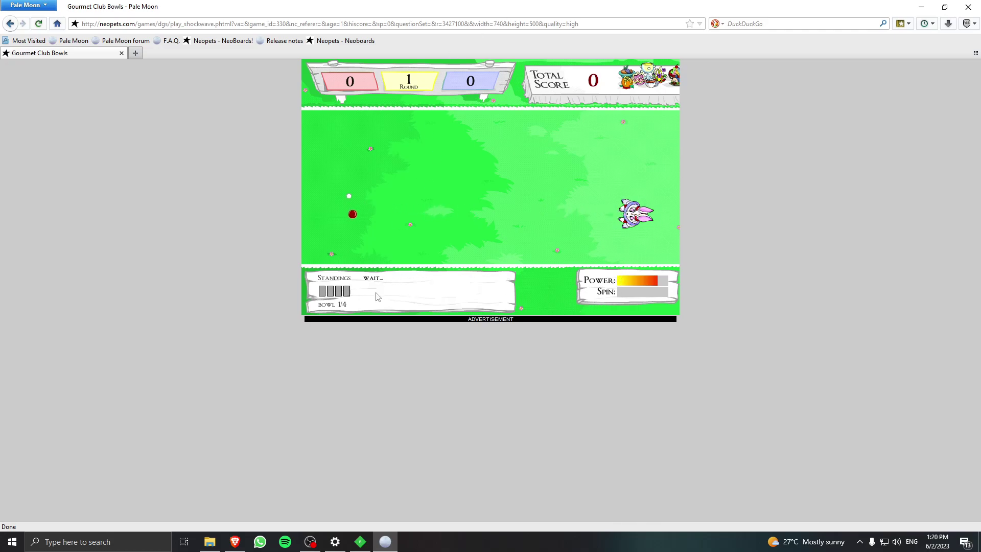
{"action": "left_click", "coordinate": [207, 23]}
Open the Attack of the Slorgs page from the 'atta' suggestion and mute its tab.
{"action": "type", "text": "atta"}
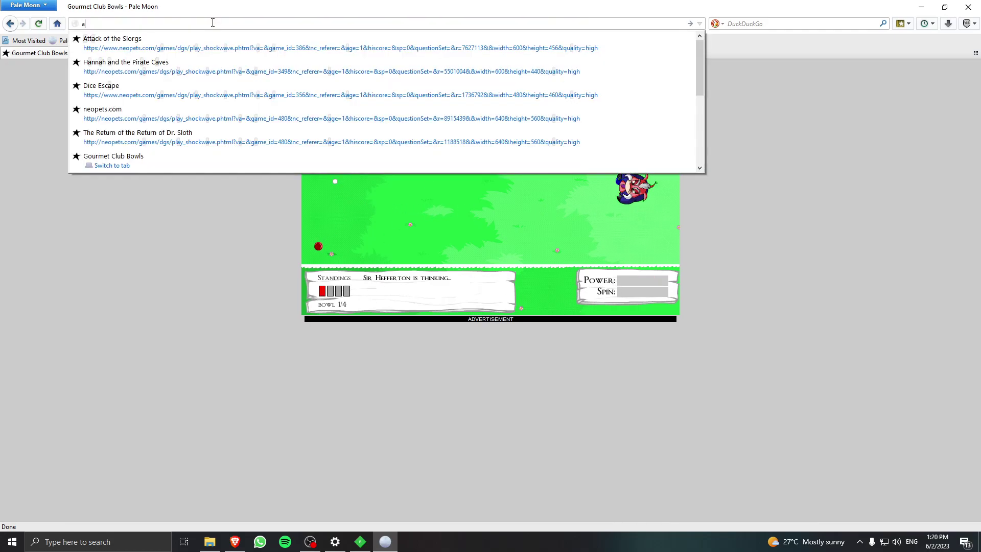
{"action": "left_click", "coordinate": [205, 48]}
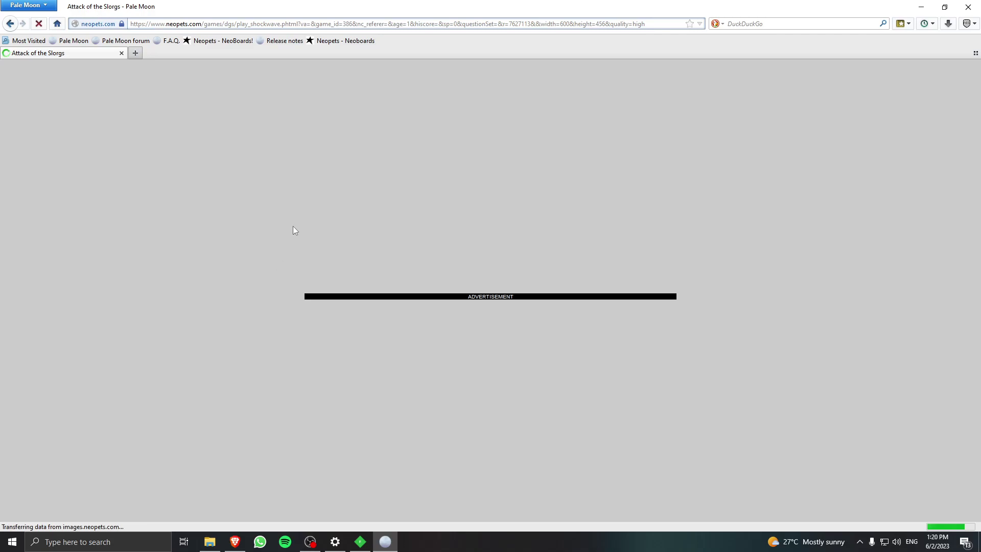
{"action": "right_click", "coordinate": [66, 56]}
{"action": "left_click", "coordinate": [95, 76]}
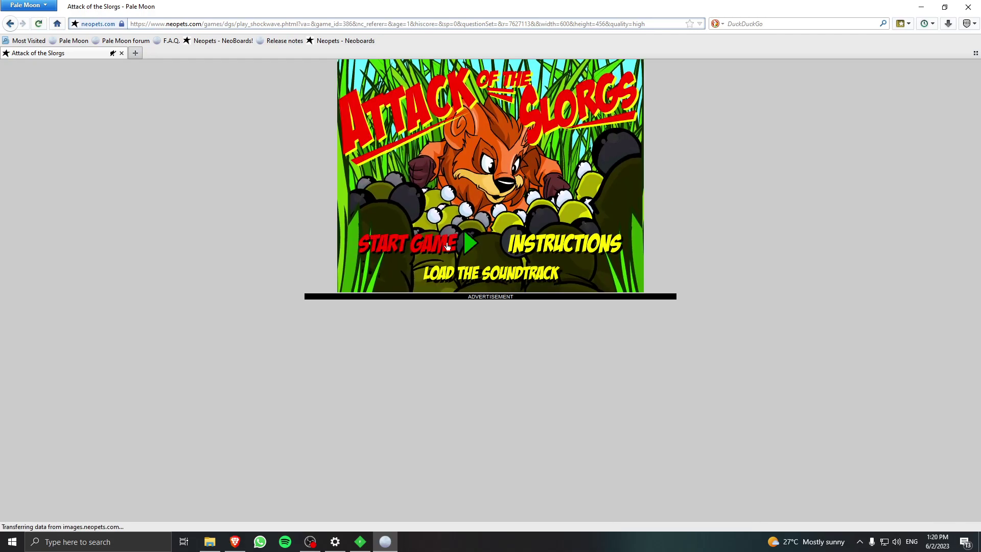
Restart the Slorgs game, dismiss the playback error, and reload the page with F5.
{"action": "right_click", "coordinate": [432, 132]}
{"action": "left_click", "coordinate": [486, 137]}
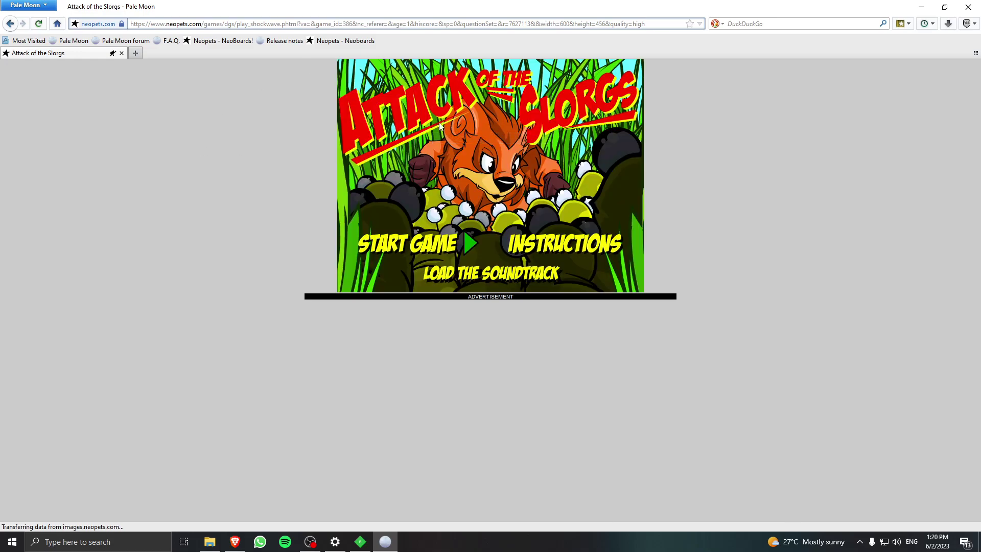
{"action": "left_click", "coordinate": [567, 314]}
{"action": "key", "text": "F5"}
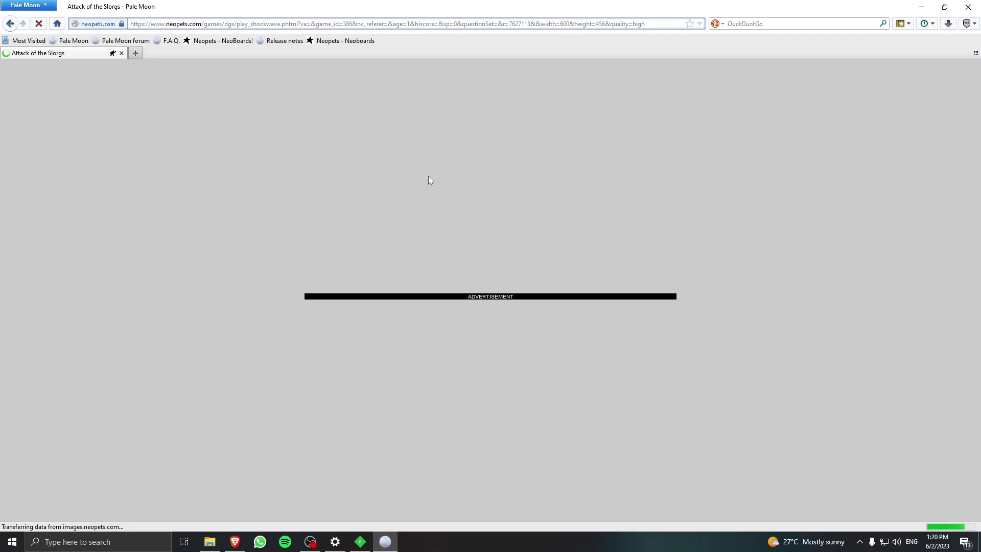
Review the GitHub README's Troubleshooting section in Brave, glancing at the Pale Moon game window.
{"action": "left_click", "coordinate": [233, 537]}
{"action": "scroll", "coordinate": [193, 242], "scroll_direction": "down", "scroll_amount": 4}
{"action": "scroll", "coordinate": [340, 300], "scroll_direction": "down", "scroll_amount": 3}
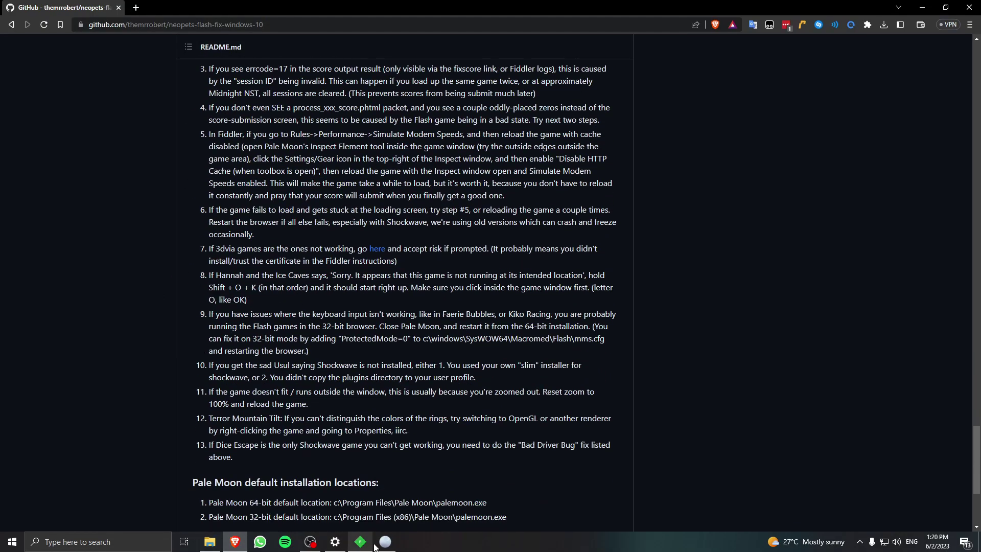
{"action": "left_click", "coordinate": [384, 542]}
{"action": "scroll", "coordinate": [487, 286], "scroll_direction": "down", "scroll_amount": 4}
{"action": "scroll", "coordinate": [617, 323], "scroll_direction": "up", "scroll_amount": 7}
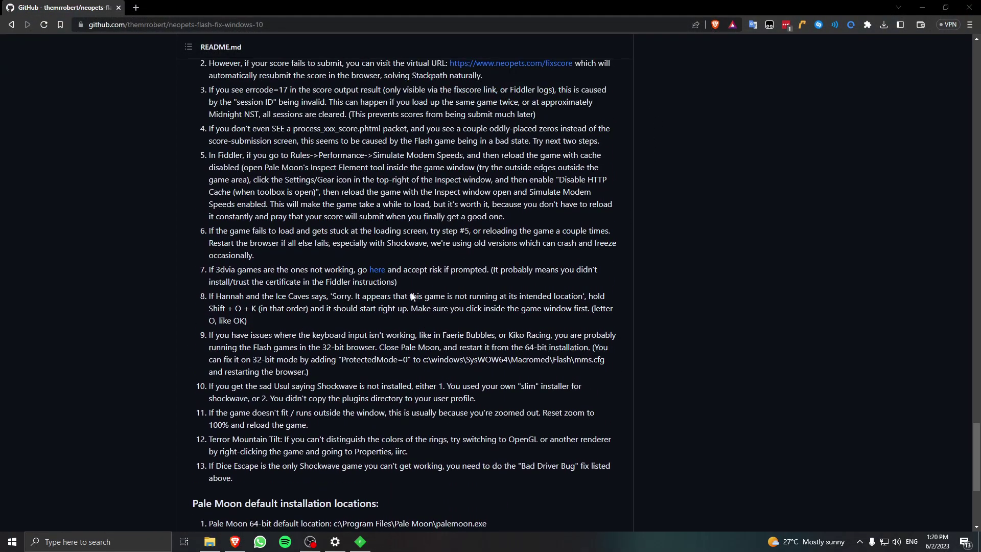
{"action": "scroll", "coordinate": [233, 360], "scroll_direction": "down", "scroll_amount": 7}
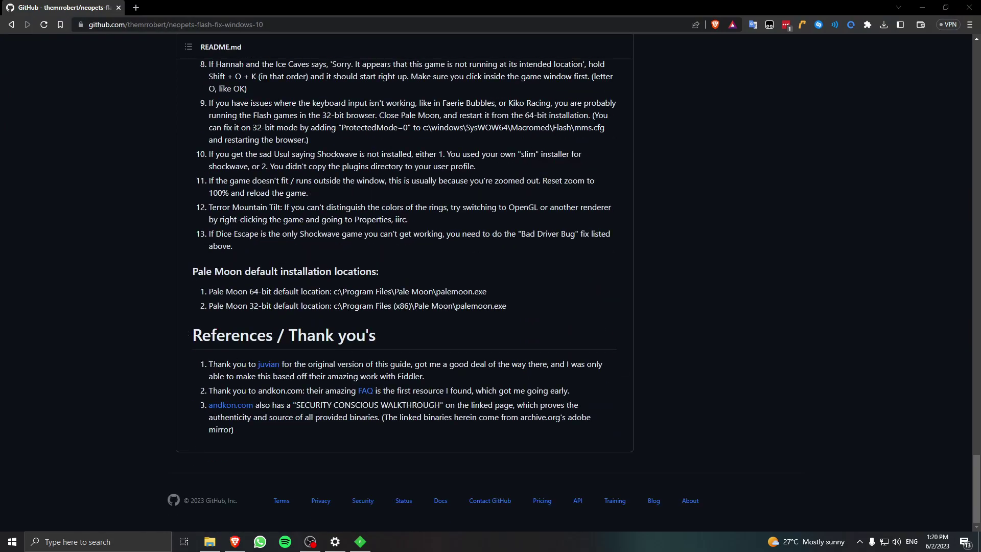
{"action": "scroll", "coordinate": [404, 296], "scroll_direction": "up", "scroll_amount": 20}
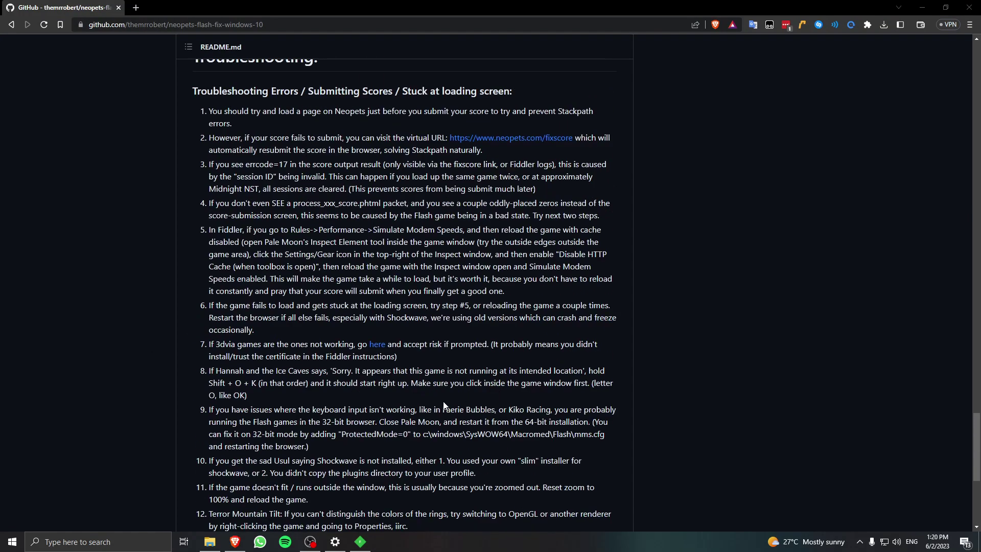
{"action": "left_click_drag", "start_coordinate": [976, 306], "coordinate": [974, 41]}
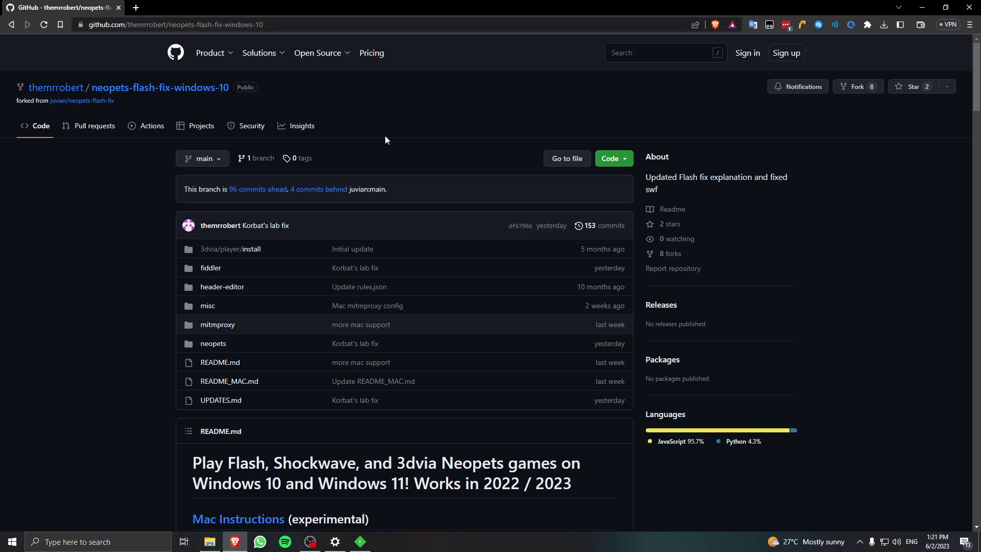
Scroll down to the Fiddler installation and Flash Games steps, then bring Fiddler Classic forward.
{"action": "scroll", "coordinate": [384, 136], "scroll_direction": "down", "scroll_amount": 15}
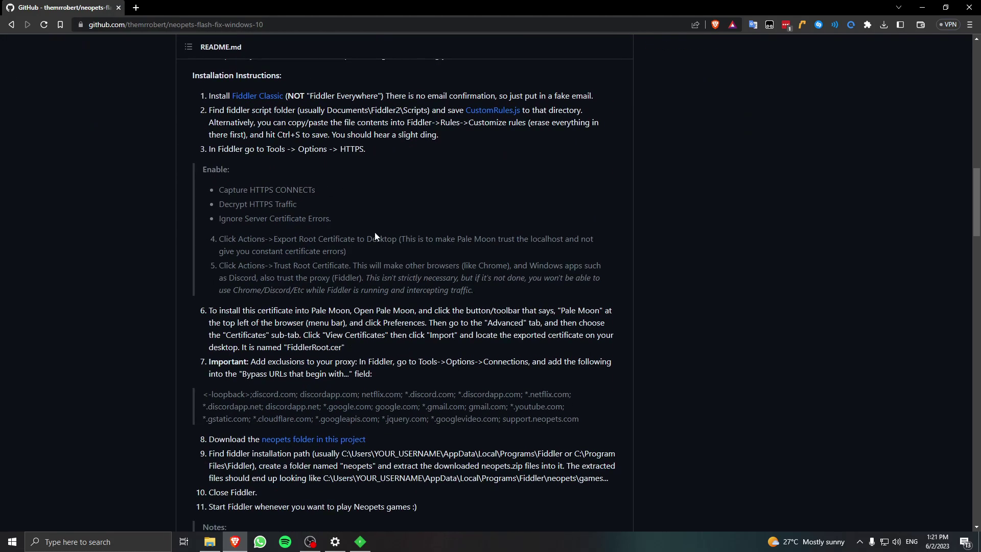
{"action": "scroll", "coordinate": [387, 201], "scroll_direction": "down", "scroll_amount": 2}
{"action": "scroll", "coordinate": [527, 253], "scroll_direction": "down", "scroll_amount": 2}
{"action": "scroll", "coordinate": [527, 254], "scroll_direction": "down", "scroll_amount": 1}
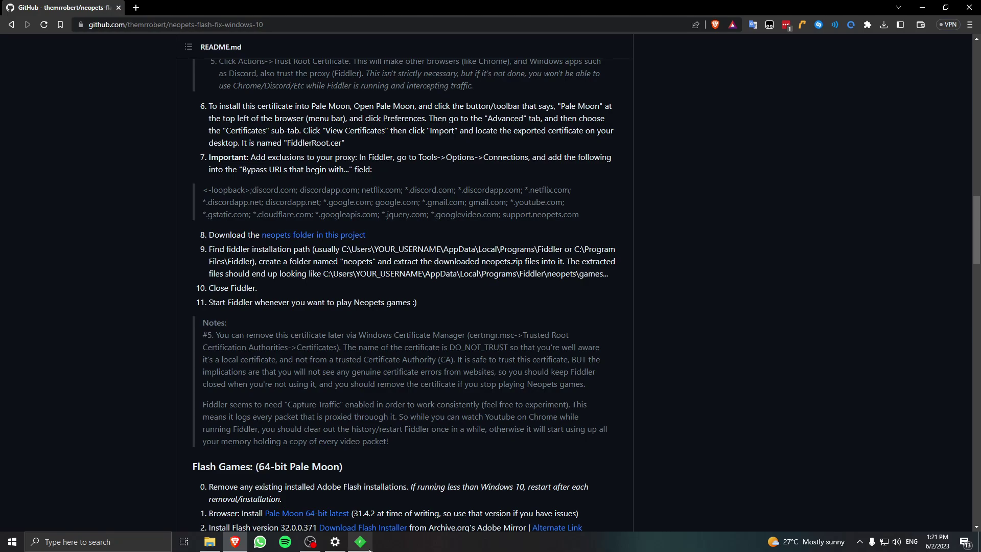
{"action": "left_click", "coordinate": [360, 542]}
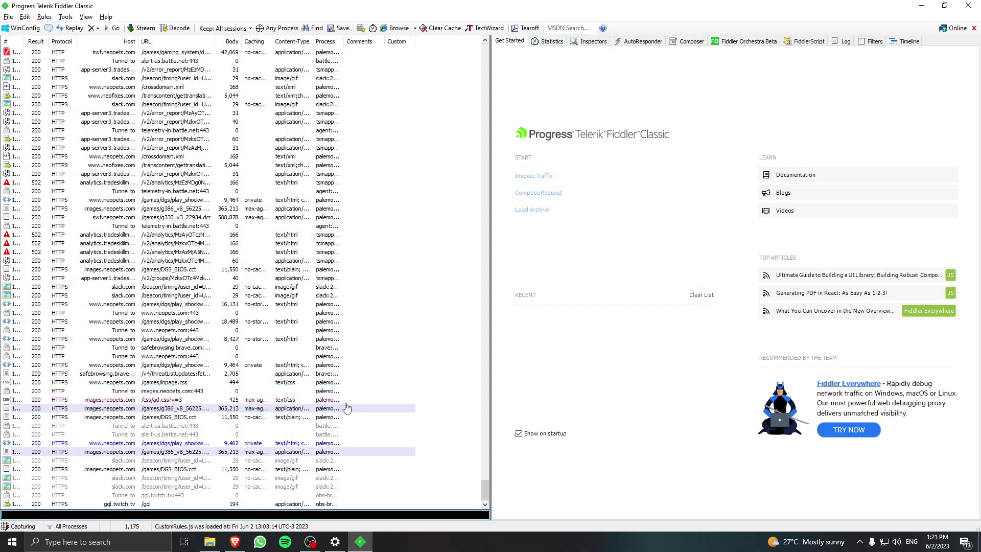
Hide all windows to show the desktop, clear the icon selection, and bring back Brave.
{"action": "key", "text": "super+d"}
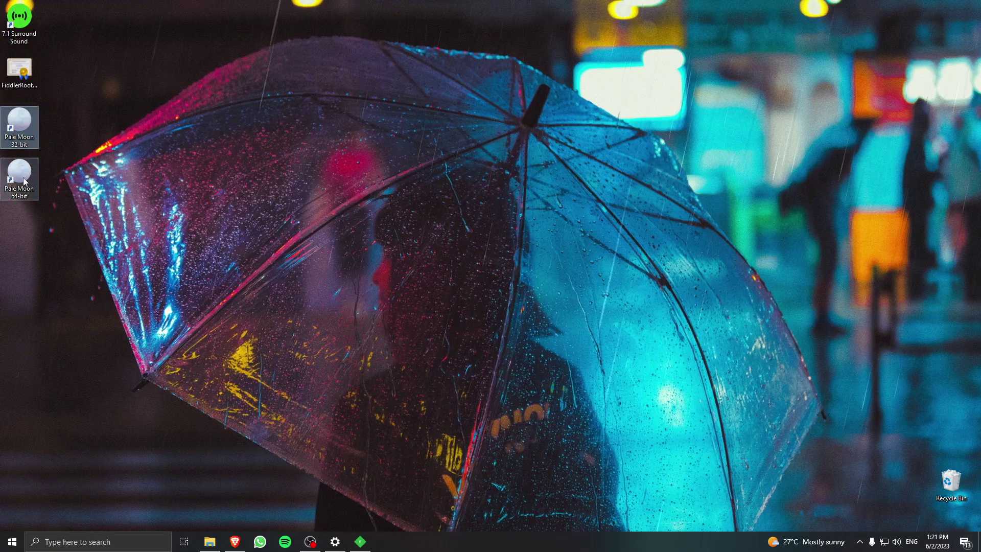
{"action": "left_click", "coordinate": [390, 237]}
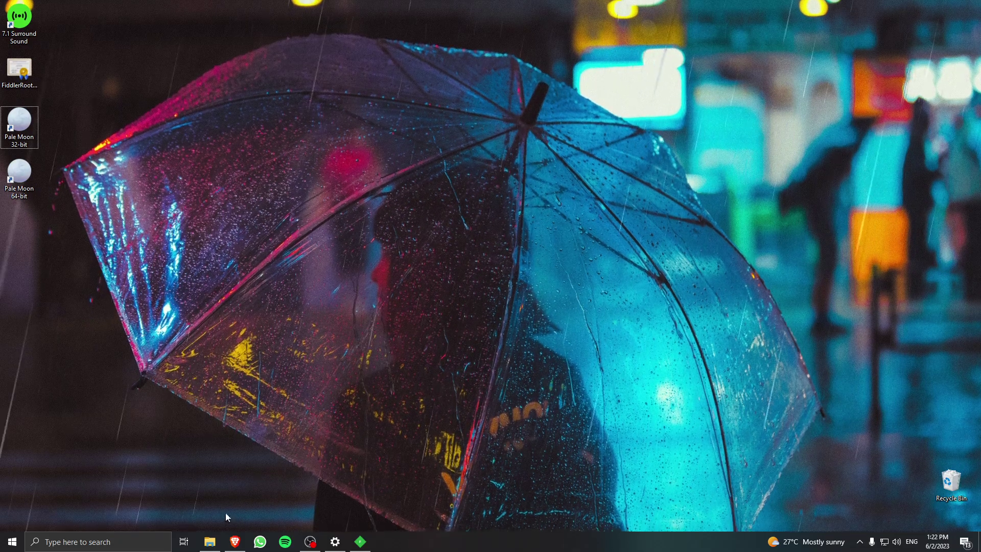
{"action": "left_click", "coordinate": [235, 541]}
Find the README's 'here' updates link and open UPDATES.md in a background tab.
{"action": "scroll", "coordinate": [437, 259], "scroll_direction": "down", "scroll_amount": 5}
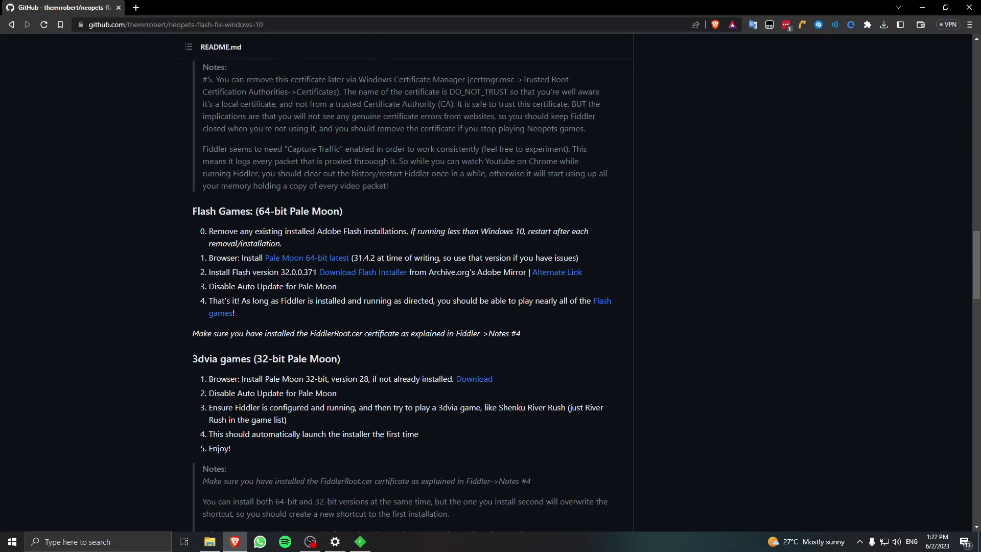
{"action": "scroll", "coordinate": [437, 258], "scroll_direction": "down", "scroll_amount": 14}
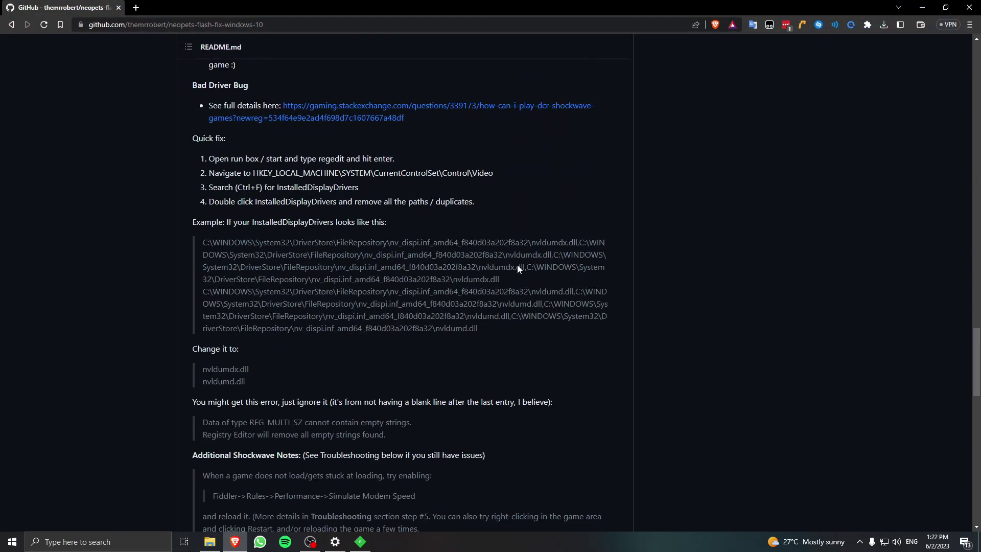
{"action": "scroll", "coordinate": [487, 293], "scroll_direction": "down", "scroll_amount": 4}
{"action": "scroll", "coordinate": [354, 236], "scroll_direction": "up", "scroll_amount": 1}
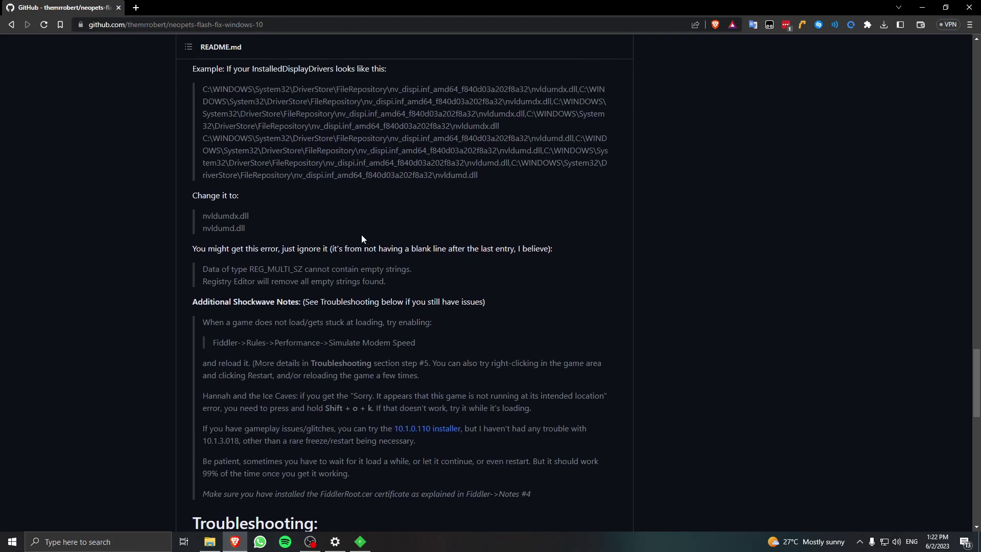
{"action": "scroll", "coordinate": [974, 428], "scroll_direction": "down", "scroll_amount": 6}
{"action": "left_click_drag", "start_coordinate": [974, 428], "coordinate": [975, 128]}
{"action": "scroll", "coordinate": [511, 283], "scroll_direction": "up", "scroll_amount": 3}
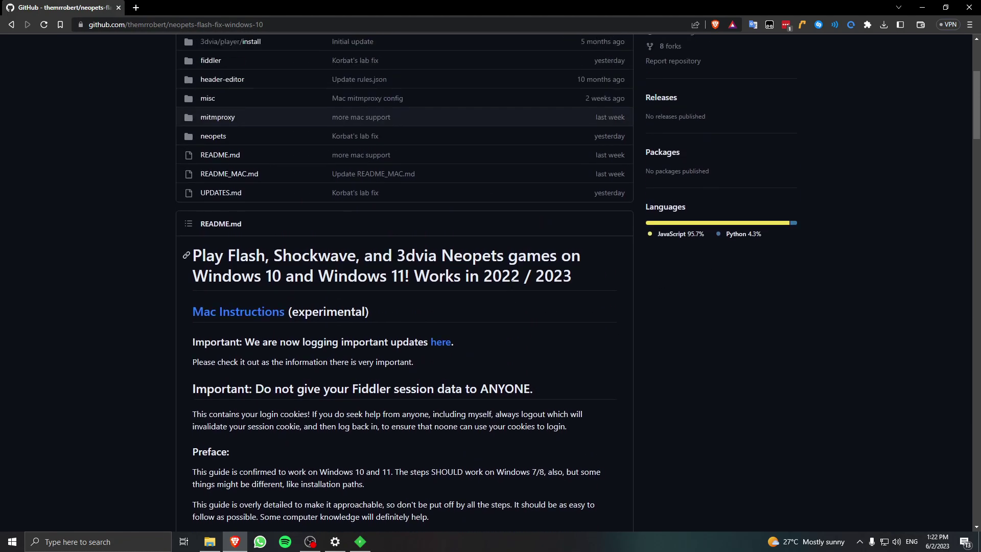
{"action": "middle_click", "coordinate": [437, 360]}
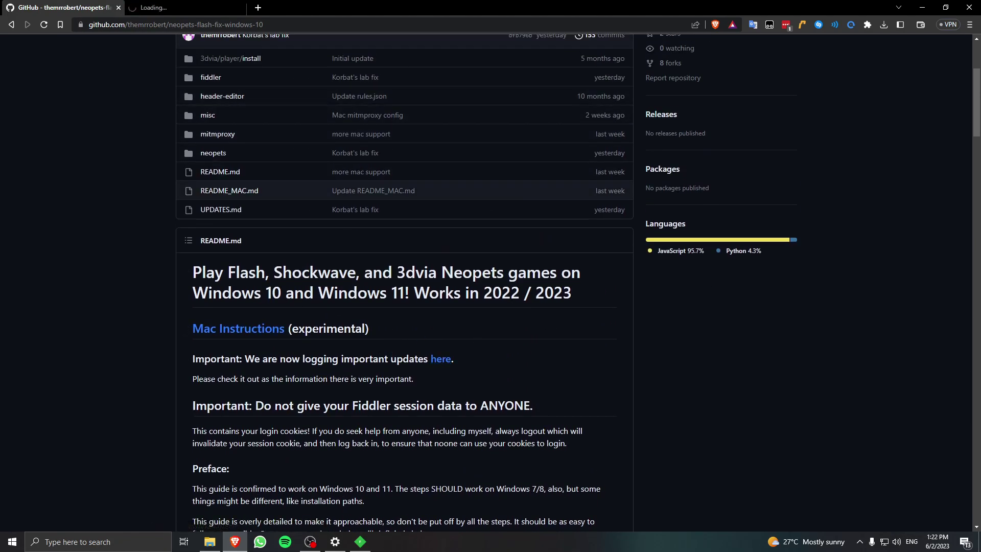
Read the UPDATES.md changelog, marking the newest update date and the 2023-05-22 heading.
{"action": "left_click", "coordinate": [186, 8]}
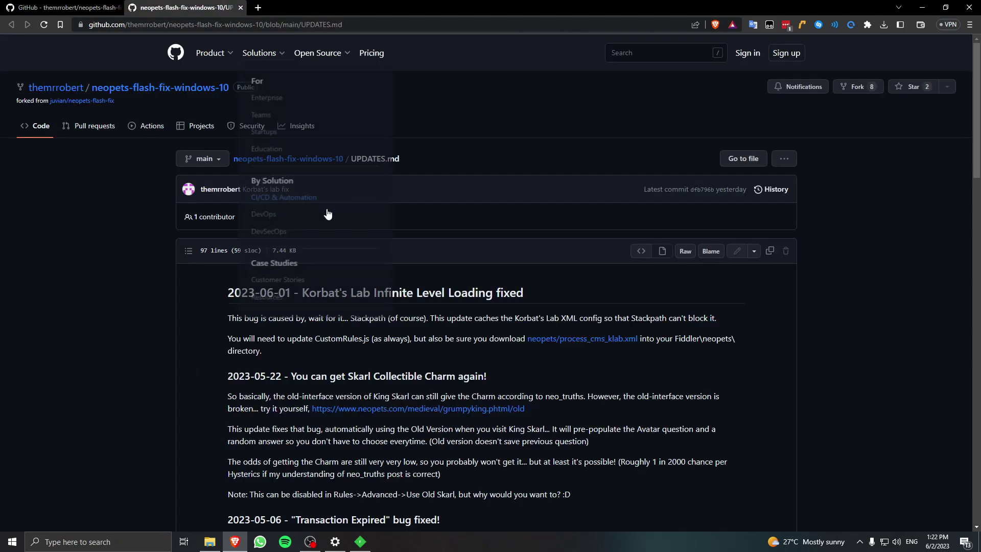
{"action": "scroll", "coordinate": [492, 299], "scroll_direction": "down", "scroll_amount": 3}
{"action": "left_click_drag", "start_coordinate": [260, 140], "coordinate": [290, 140]}
{"action": "left_click", "coordinate": [288, 154]}
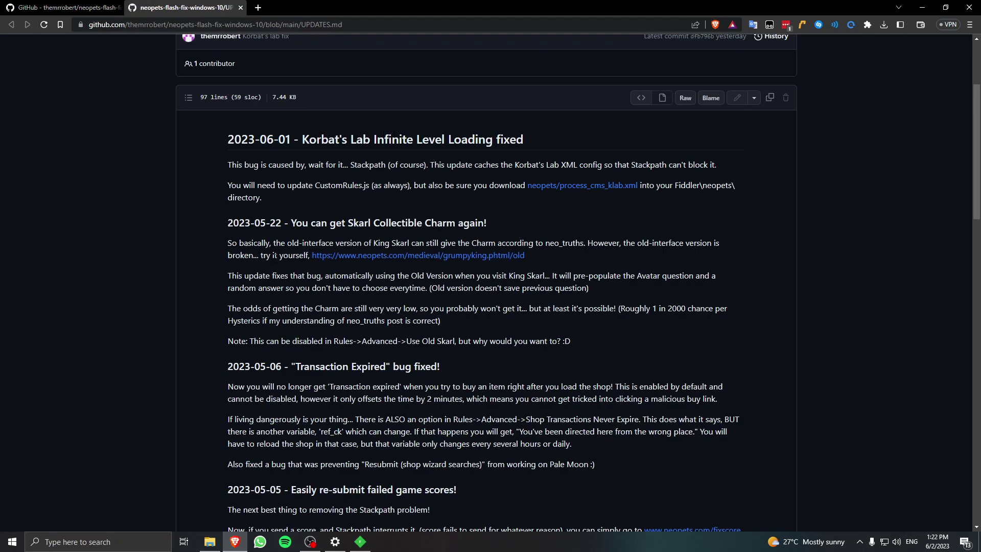
{"action": "left_click_drag", "start_coordinate": [289, 223], "coordinate": [493, 224]}
{"action": "left_click", "coordinate": [493, 223]}
Enable Rules > Advanced > Use Old Skarl (Enables Charm!) in Fiddler and confirm it is checked.
{"action": "key", "text": "alt+Tab"}
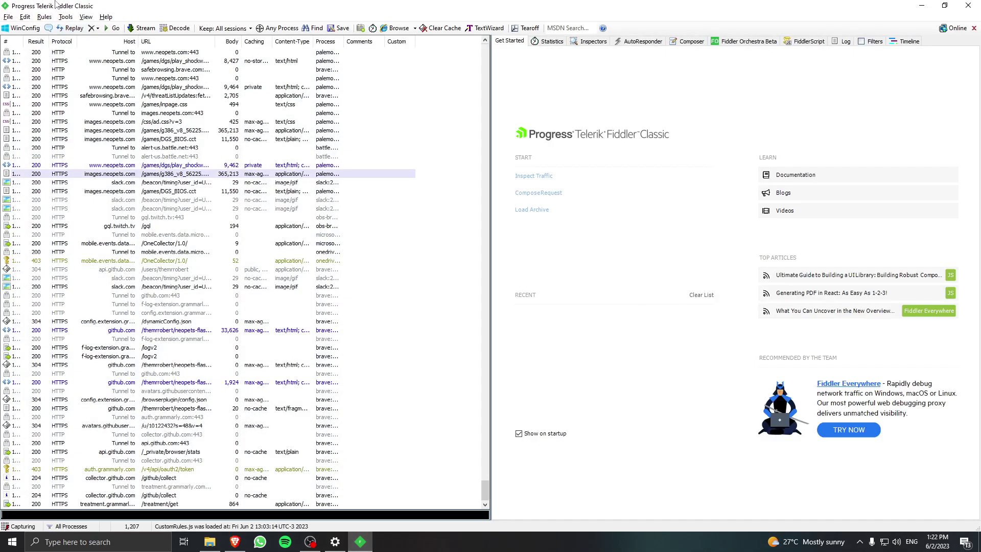
{"action": "left_click", "coordinate": [45, 16]}
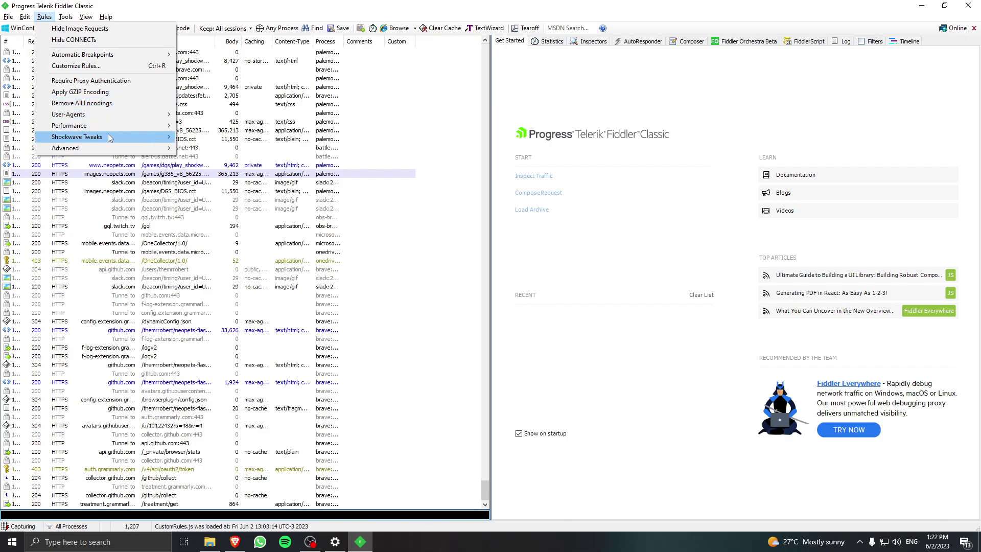
{"action": "mouse_move", "coordinate": [109, 137]}
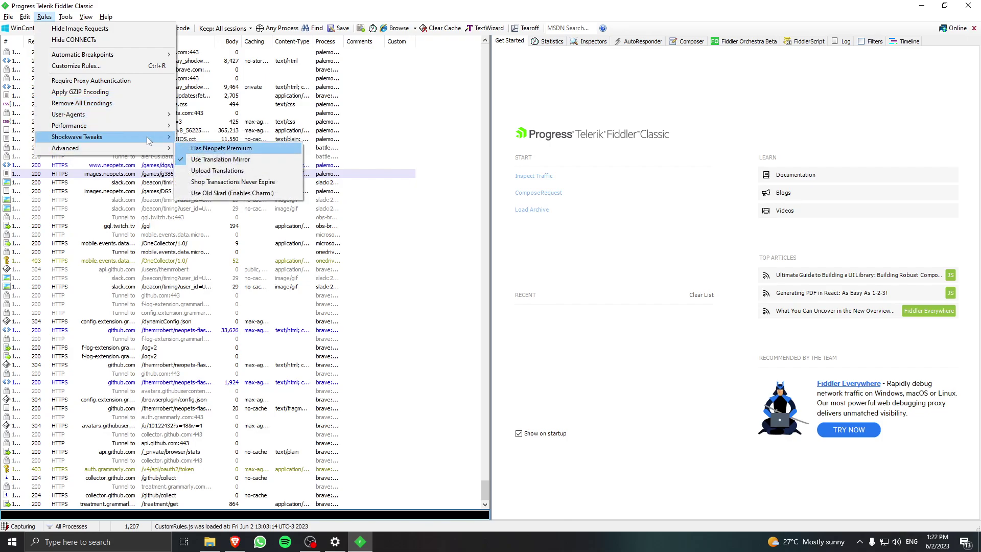
{"action": "left_click", "coordinate": [188, 194]}
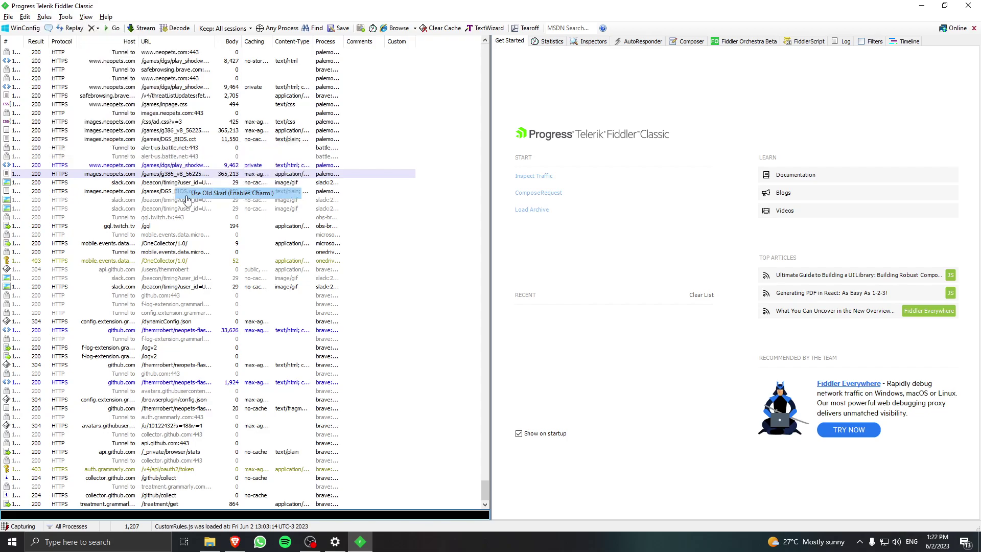
{"action": "left_click", "coordinate": [45, 16]}
{"action": "mouse_move", "coordinate": [108, 148]}
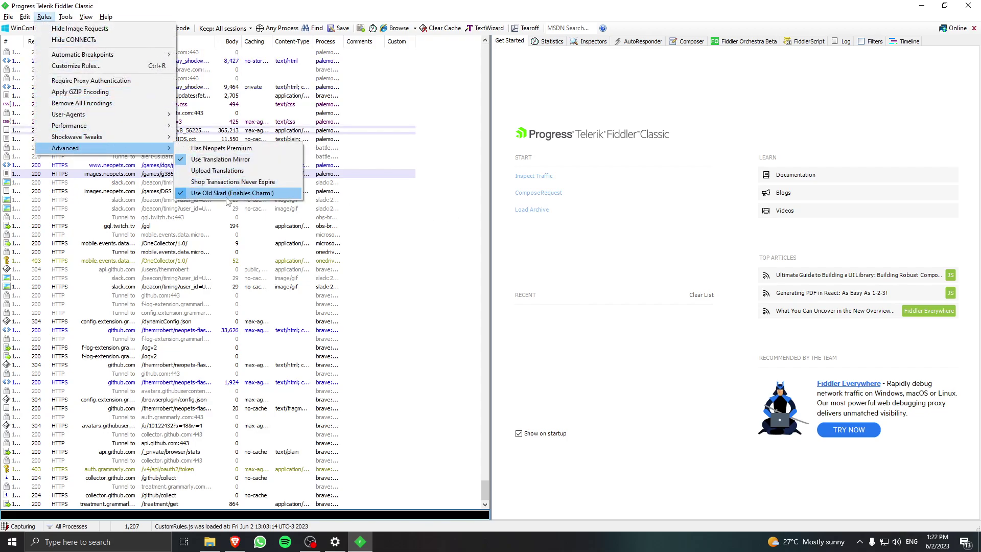
{"action": "left_click", "coordinate": [534, 225]}
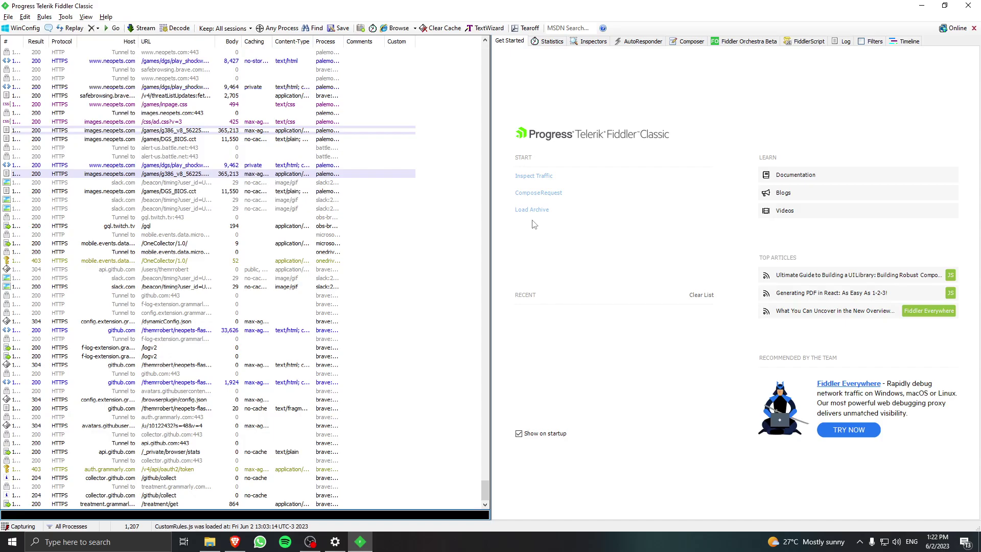
Go back to the neopets-flash-fix-windows-10 repository tab in Brave and scroll to the README.
{"action": "key", "text": "alt+Tab"}
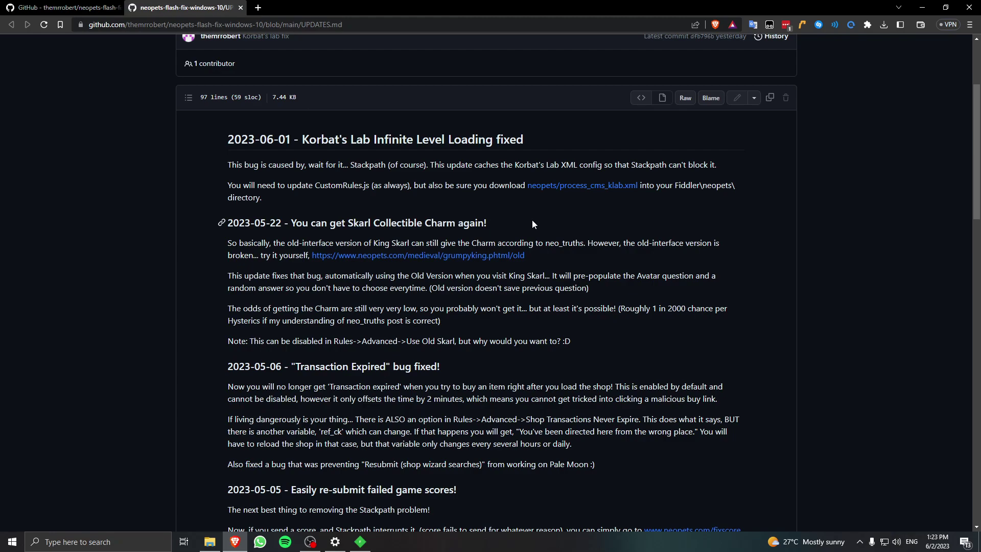
{"action": "left_click", "coordinate": [102, 14]}
{"action": "scroll", "coordinate": [148, 167], "scroll_direction": "up", "scroll_amount": 2}
{"action": "scroll", "coordinate": [223, 362], "scroll_direction": "down", "scroll_amount": 1}
{"action": "scroll", "coordinate": [223, 363], "scroll_direction": "down", "scroll_amount": 1}
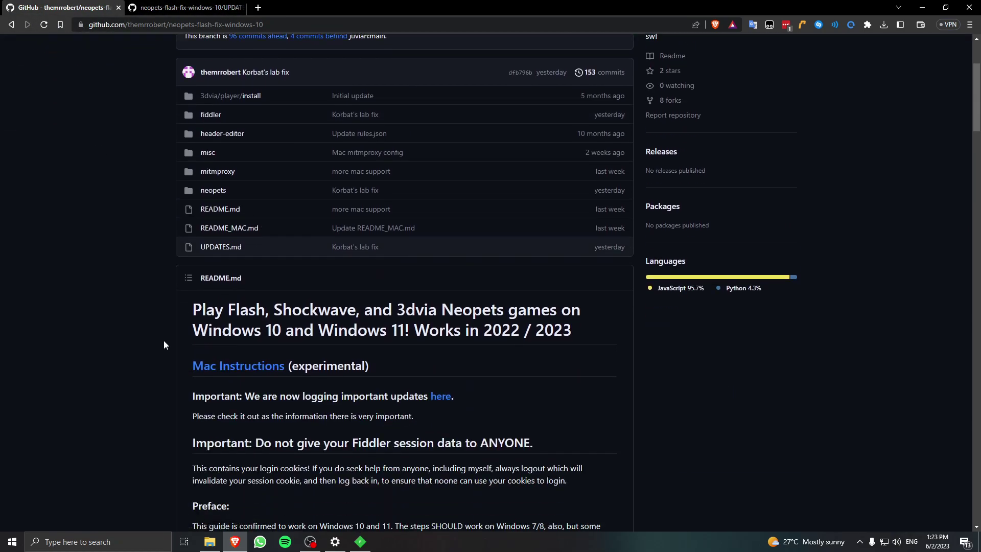